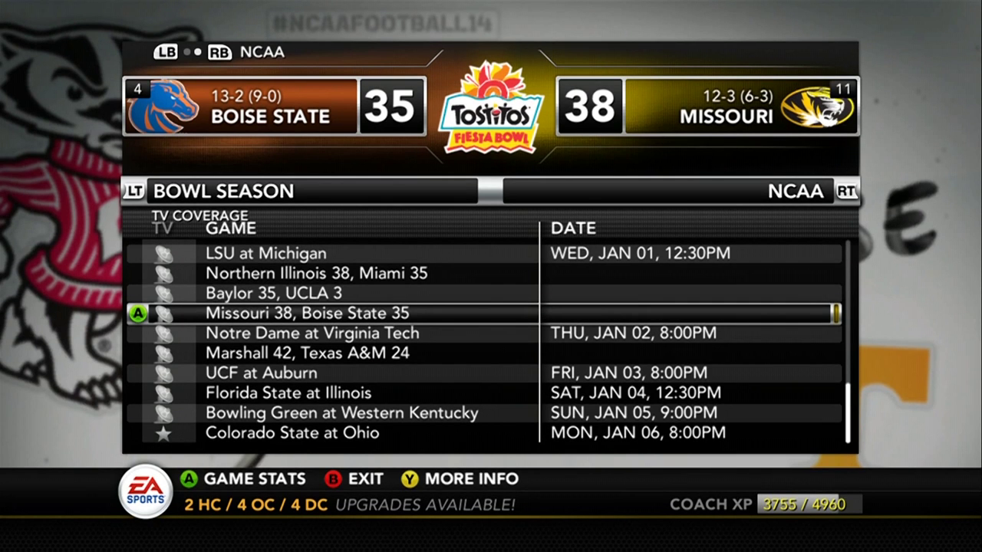
# Leave the bowl season schedule and save the dynasty over the existing 8TEAM file
pyautogui.press('Escape')
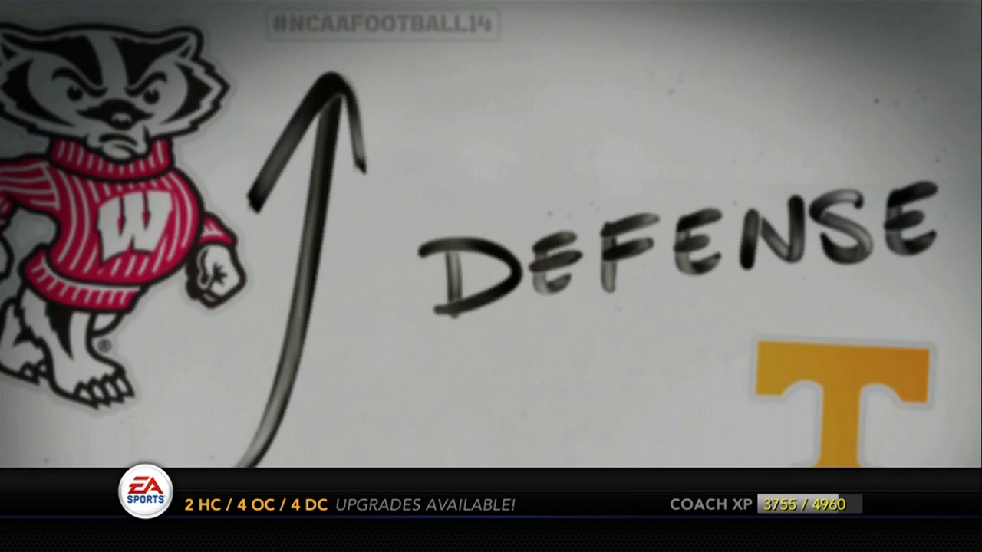
pyautogui.press('Right')
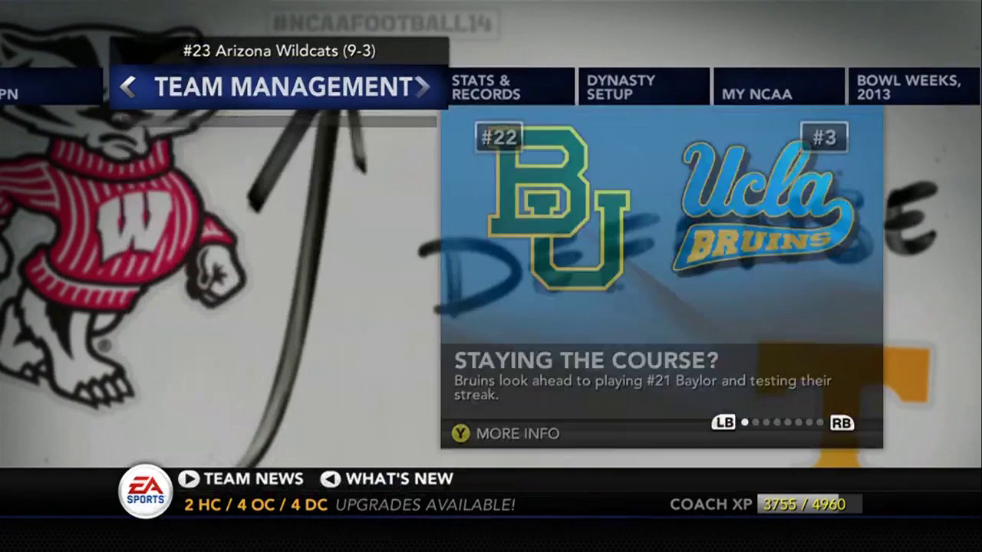
pyautogui.press('Right')
pyautogui.press('Right')
pyautogui.press('Down')
pyautogui.press('Down')
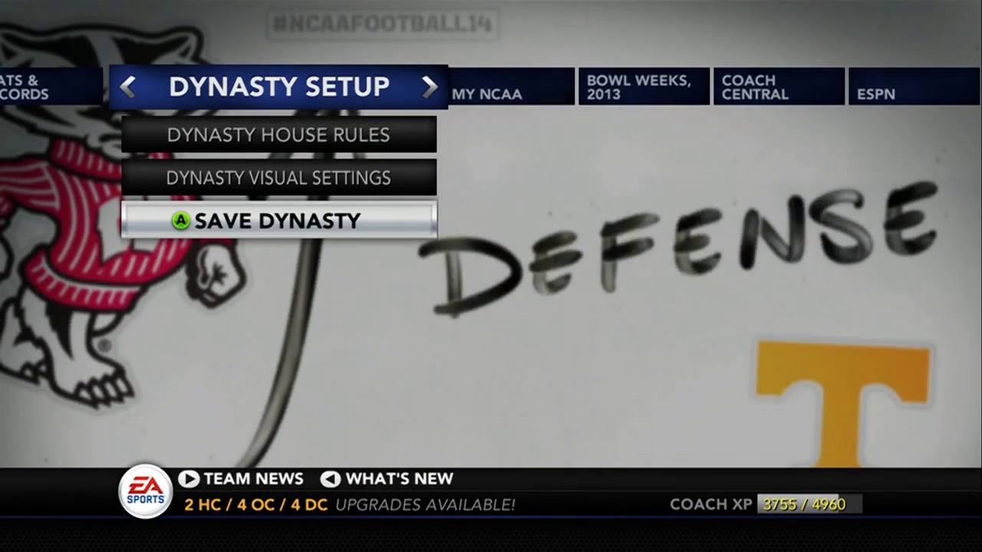
pyautogui.press('Return')
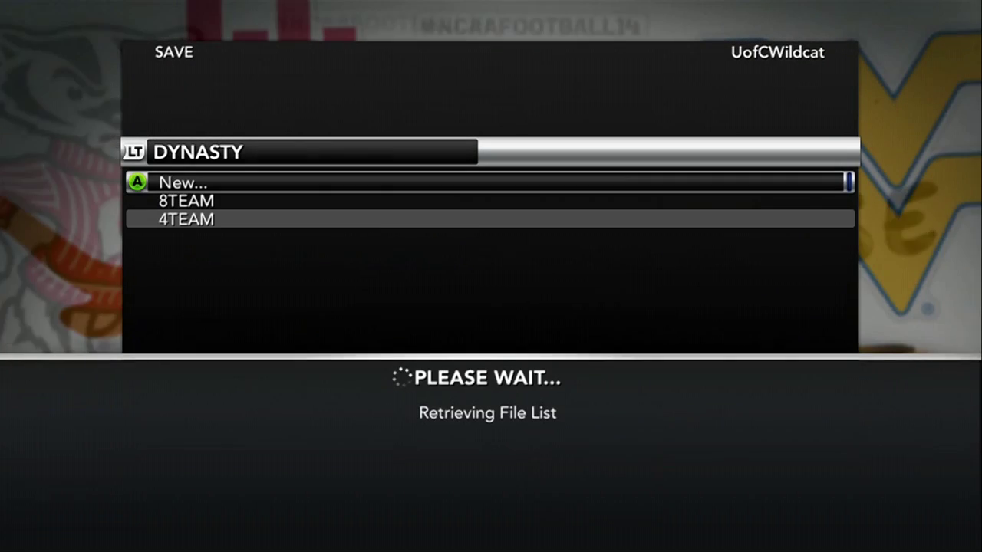
pyautogui.press('Down')
pyautogui.press('Return')
pyautogui.press('Down')
pyautogui.press('Return')
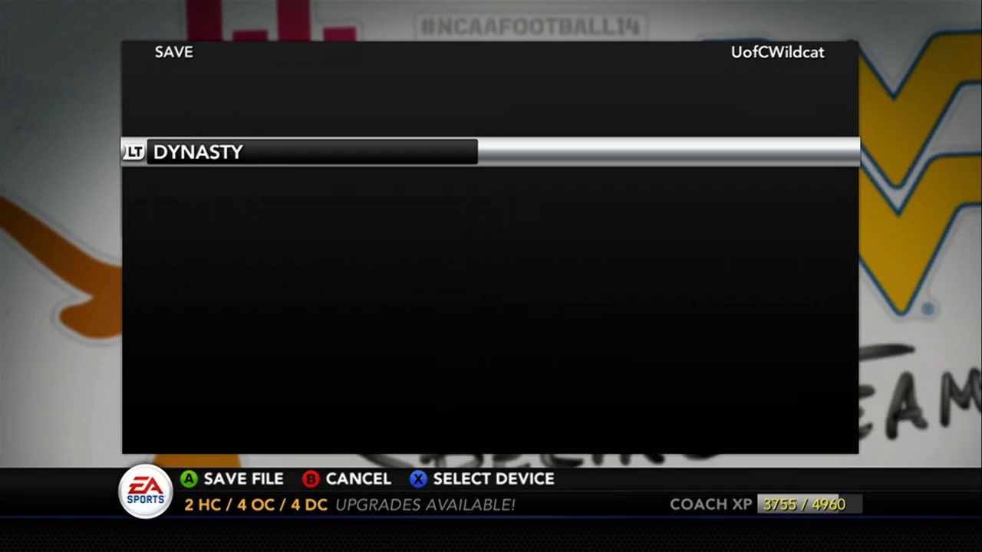
# Exit the dynasty and quit the game to Xbox Home, confirming the end of the session
pyautogui.press('Escape')
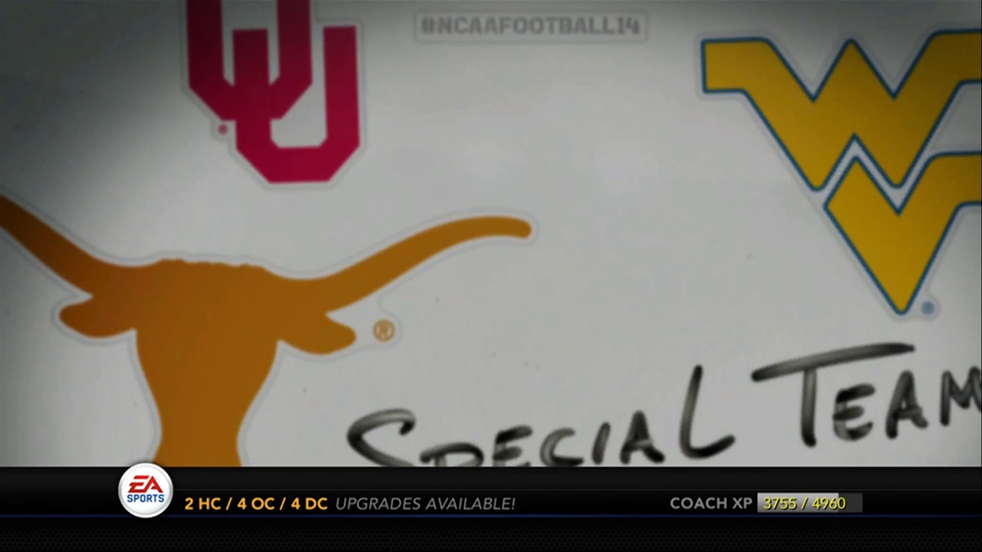
pyautogui.press('Escape')
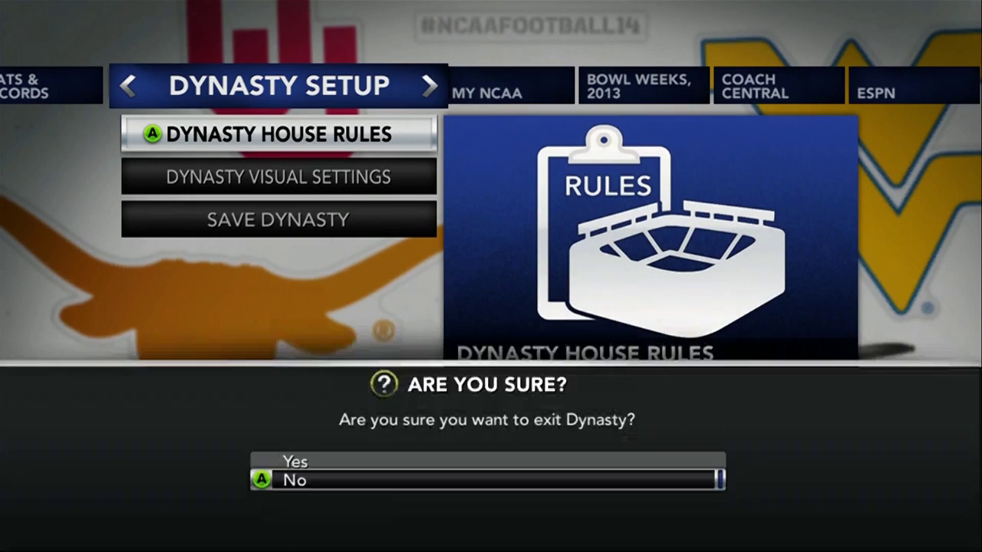
pyautogui.press('Return')
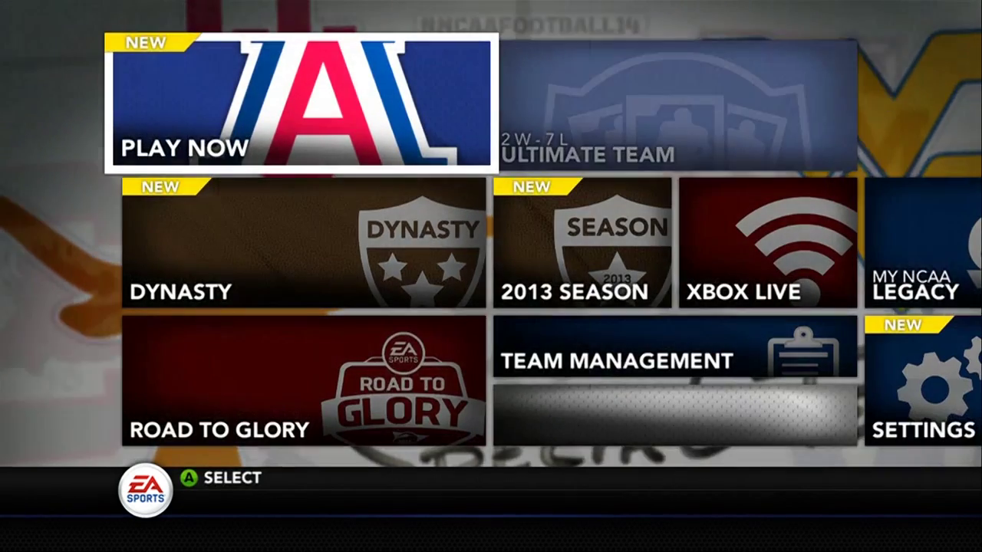
pyautogui.press('Home')
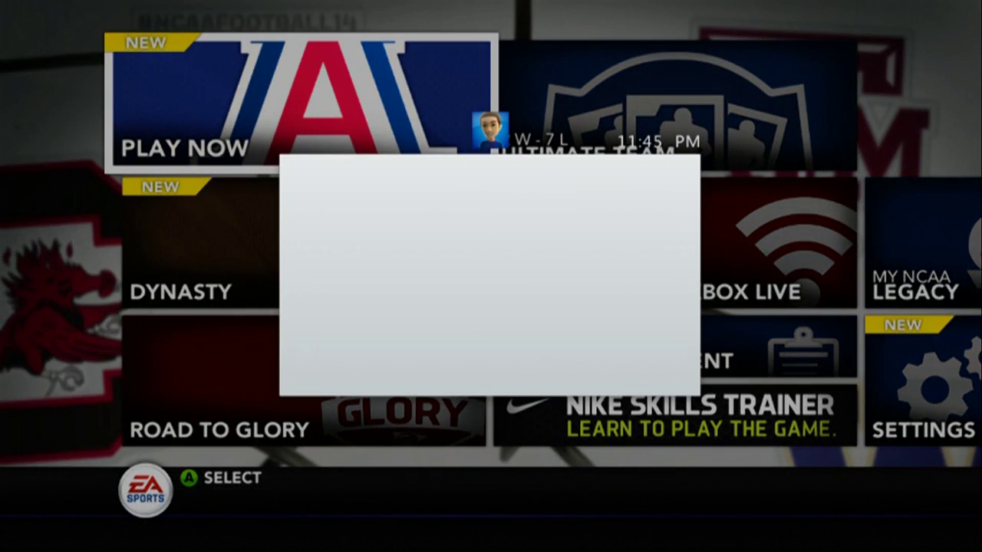
pyautogui.press('Return')
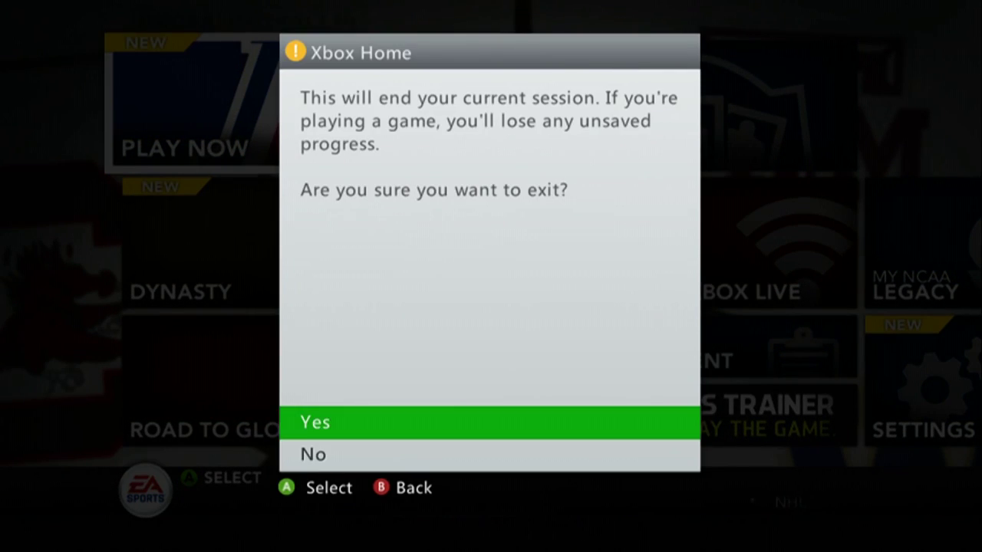
pyautogui.press('Return')
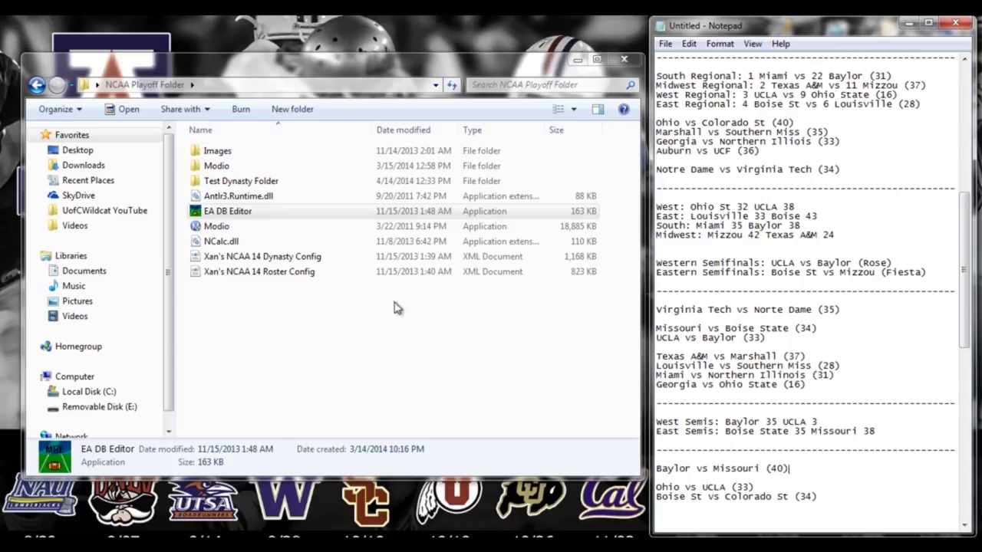
# Launch Modio from the NCAA Playoff Folder and open the NCAA Football 14 gamesave DYNASTY-8TEAM from the USB device
pyautogui.doubleClick(228, 226)
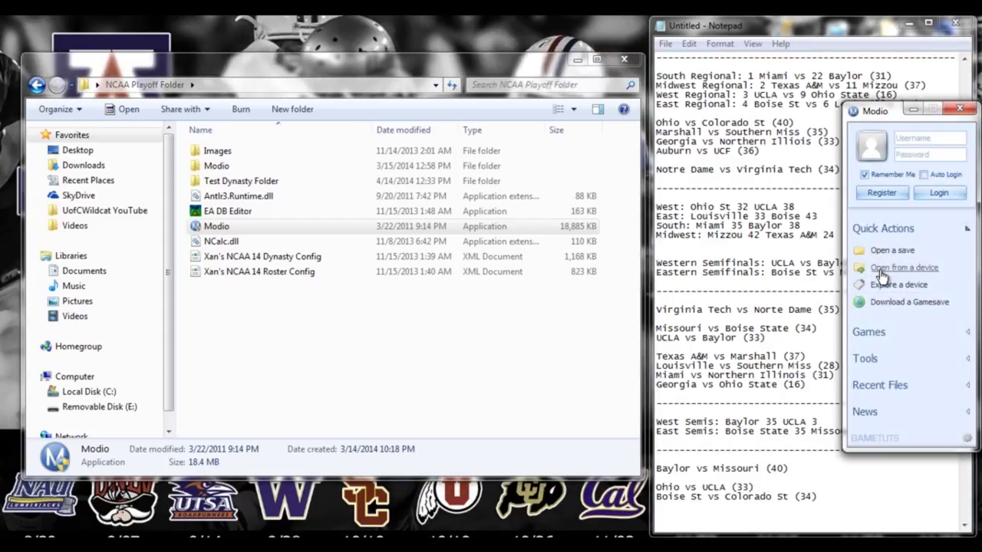
pyautogui.click(880, 275)
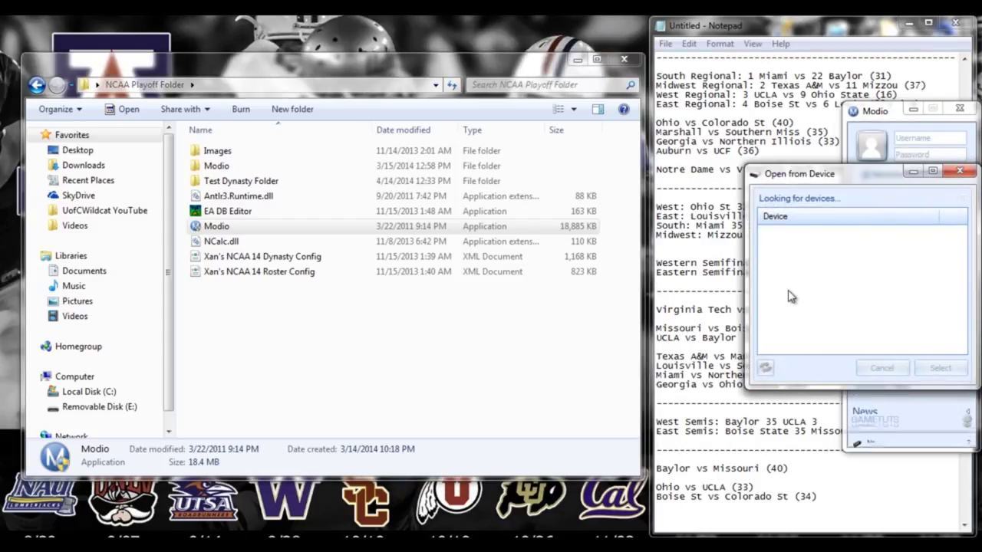
pyautogui.click(805, 263)
pyautogui.doubleClick(806, 262)
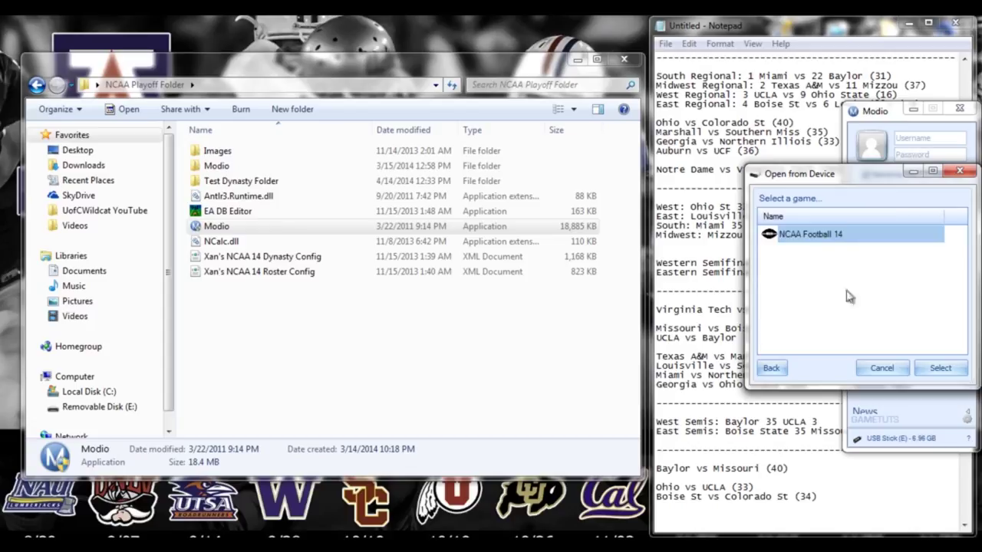
pyautogui.doubleClick(819, 239)
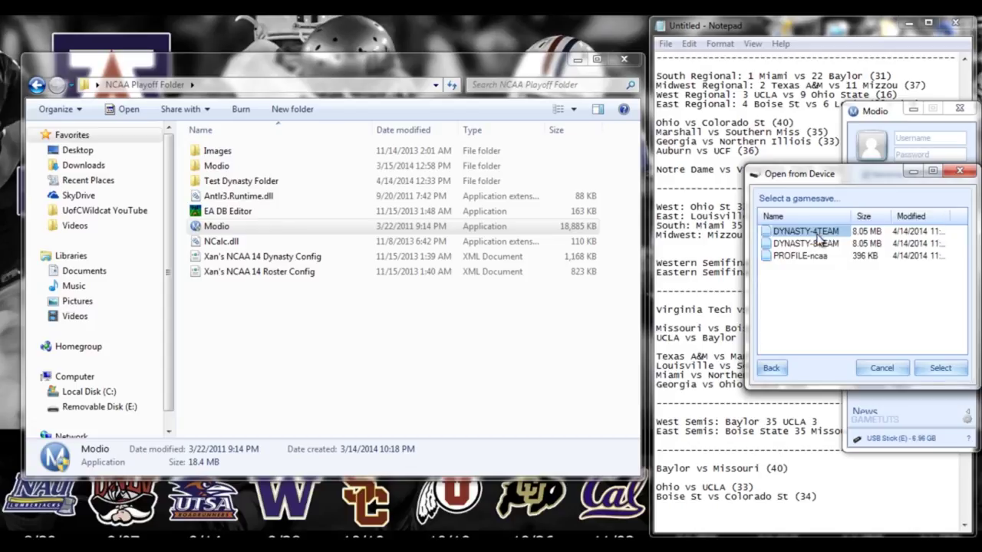
pyautogui.click(816, 243)
pyautogui.click(937, 369)
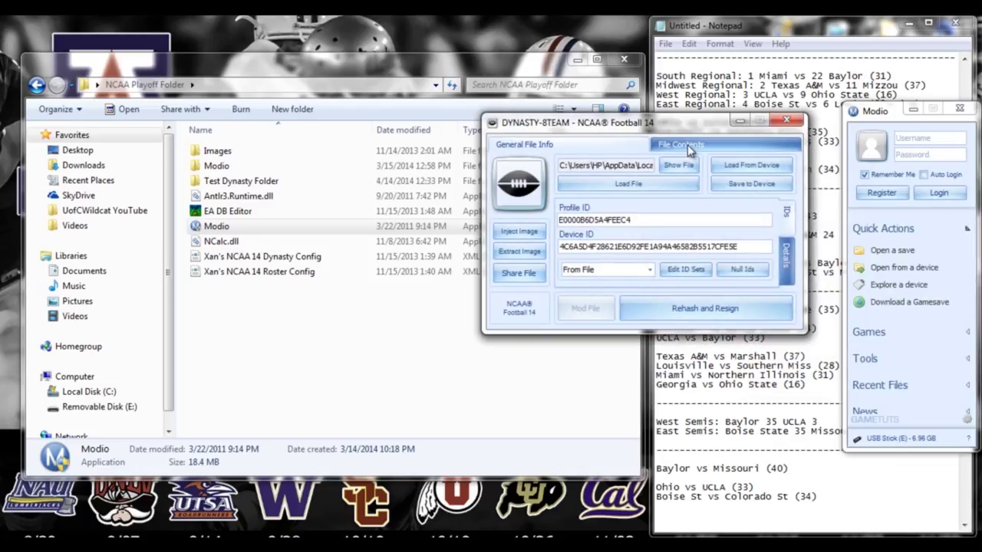
# Extract DYNASTY-8TEAM from the gamesave into Test Dynasty Folder, replacing the existing file, and close Modio
pyautogui.click(689, 147)
pyautogui.rightClick(540, 164)
pyautogui.click(595, 227)
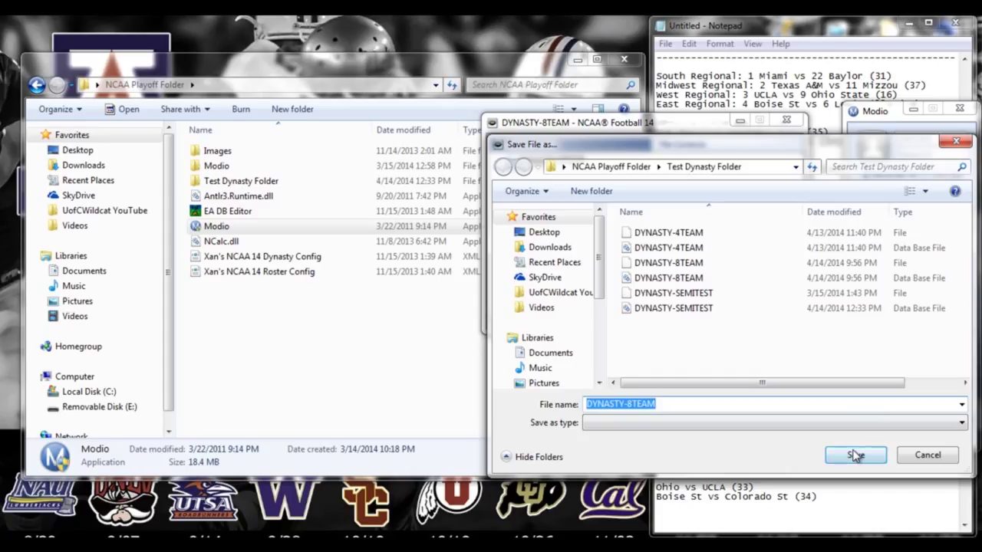
pyautogui.click(854, 456)
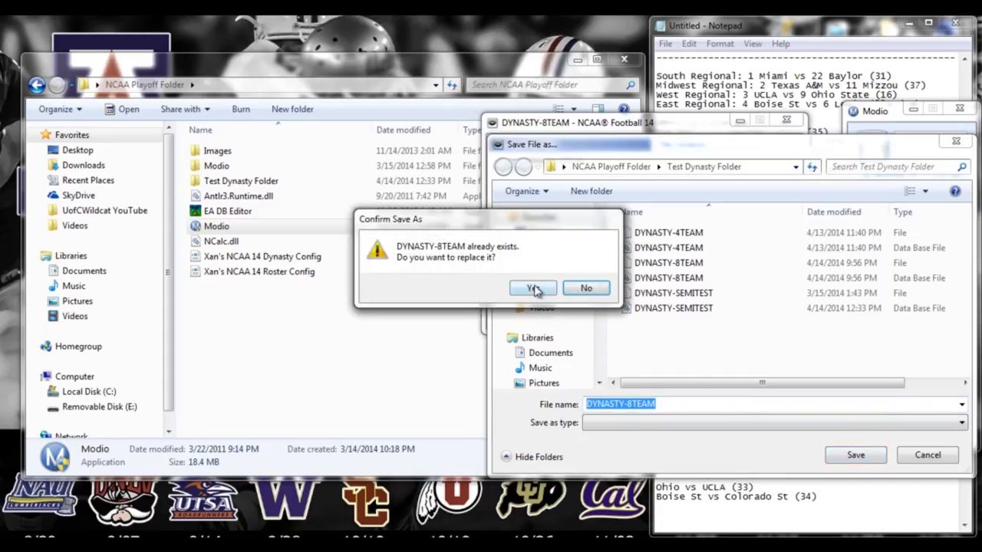
pyautogui.click(533, 289)
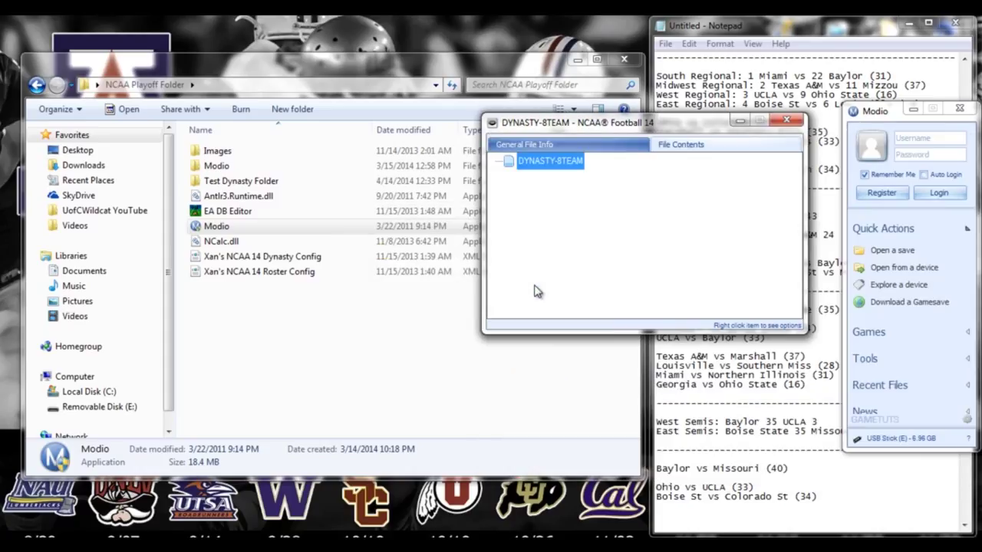
pyautogui.click(483, 347)
pyautogui.click(689, 368)
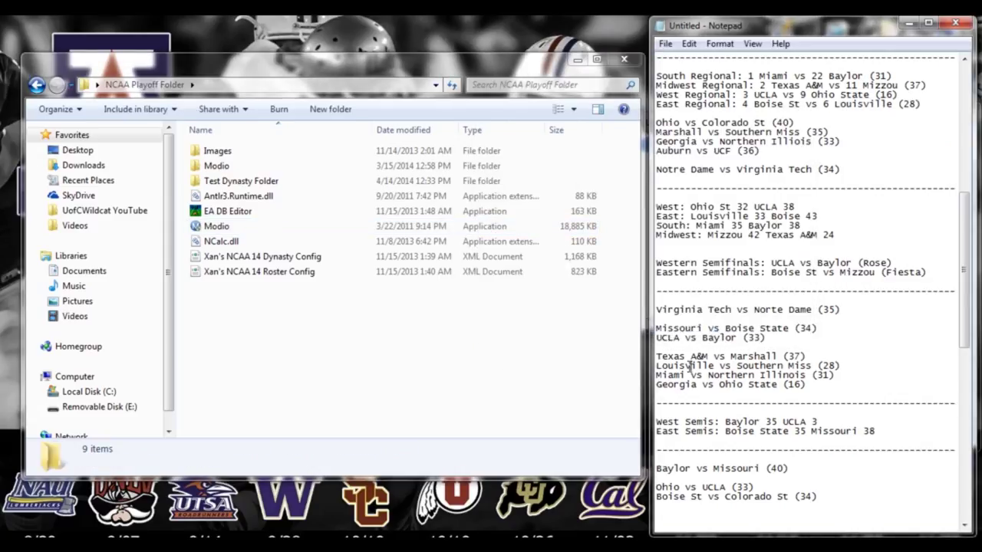
# Launch EA DB Editor and load the XML config file Xan's NCAA 14 Dynasty Config
pyautogui.doubleClick(238, 216)
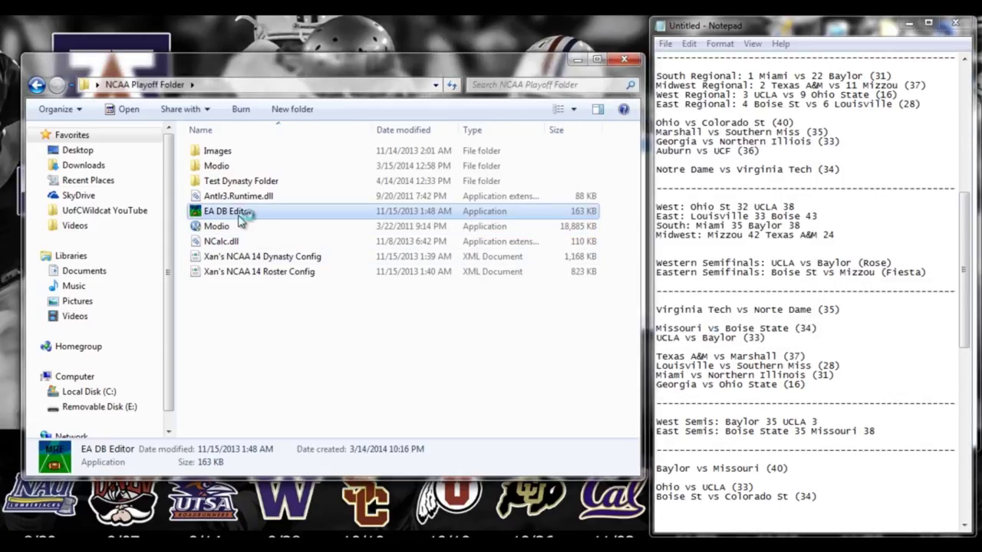
pyautogui.moveTo(302, 144); pyautogui.dragTo(144, 91)
pyautogui.click(52, 104)
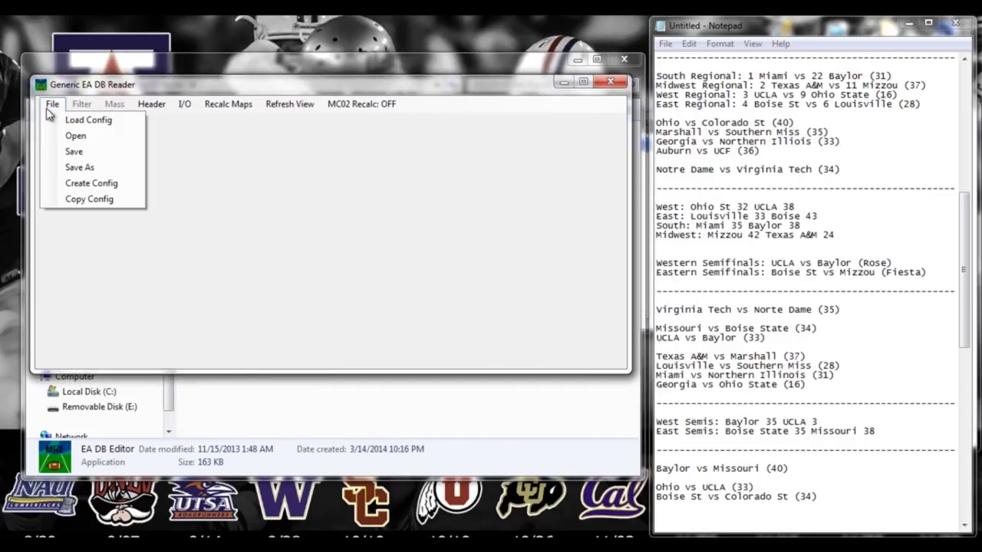
pyautogui.click(70, 135)
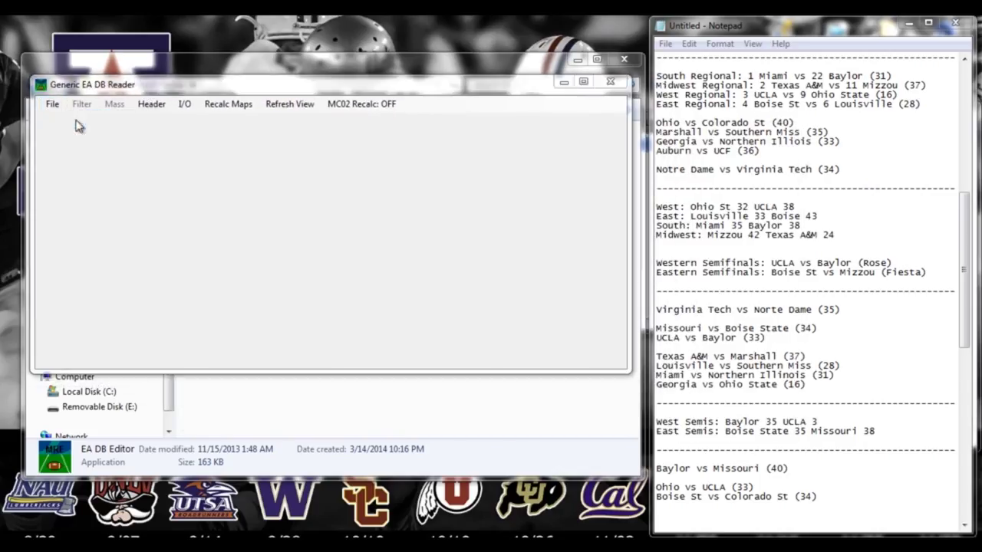
pyautogui.click(149, 132)
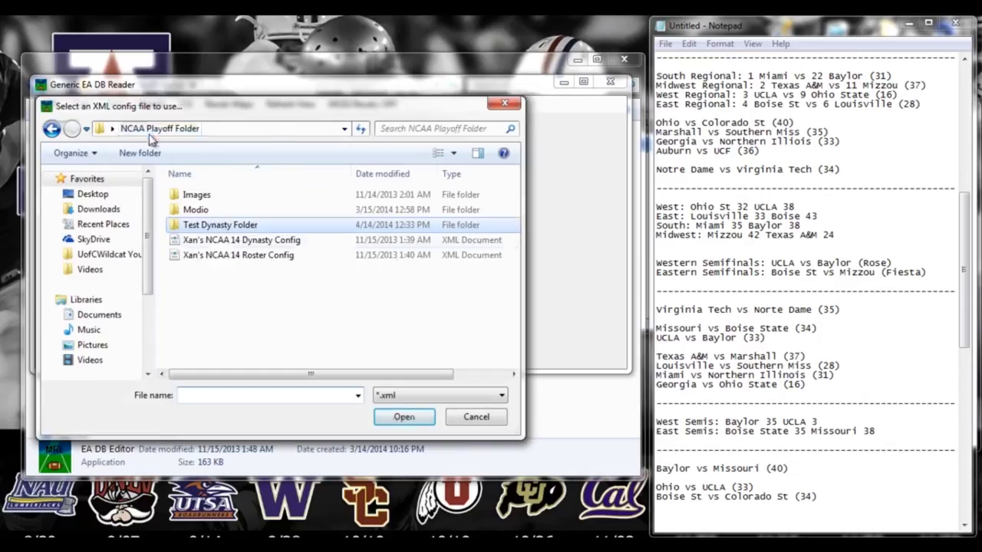
pyautogui.click(238, 240)
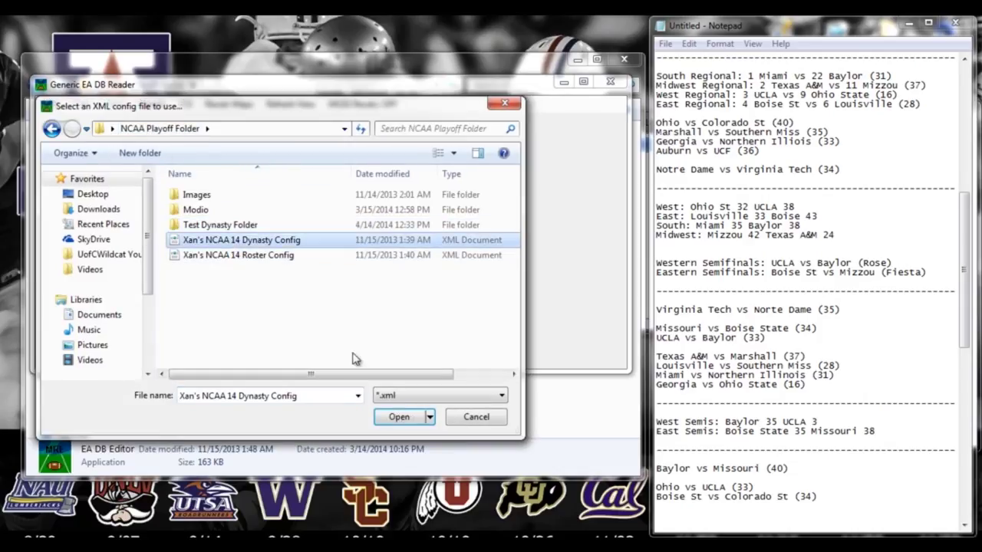
pyautogui.click(398, 417)
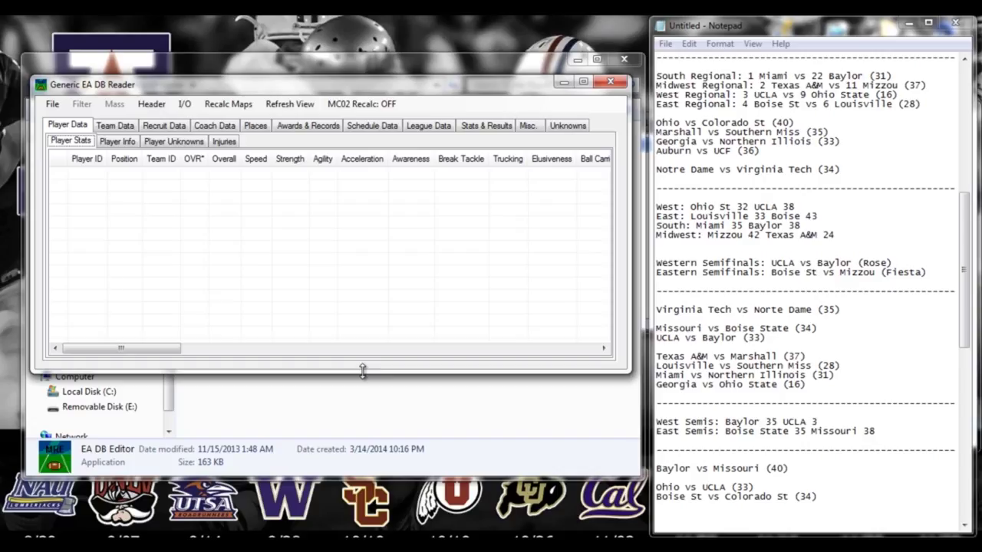
# Open the extracted DYNASTY-8TEAM file (not the database file) from Test Dynasty Folder, listing all file types
pyautogui.click(52, 104)
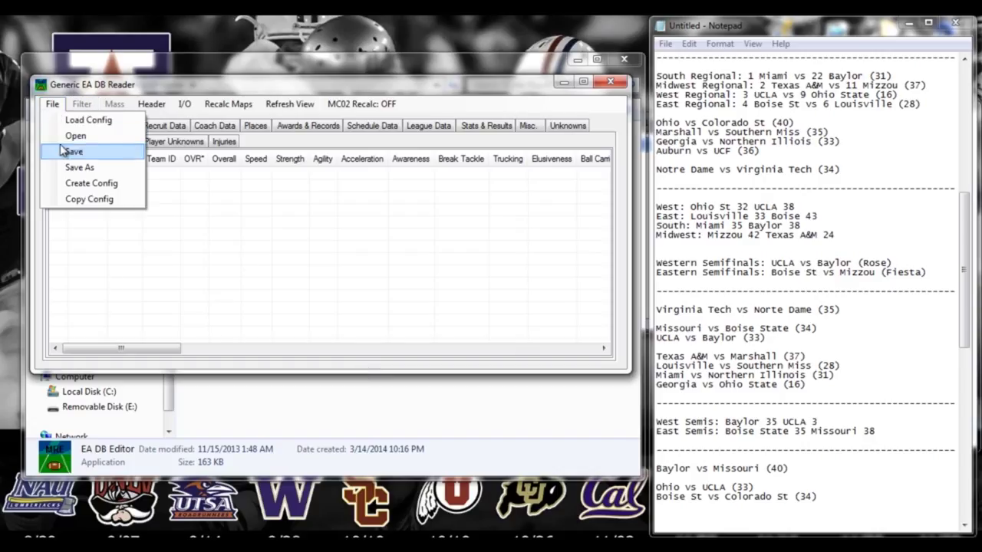
pyautogui.click(76, 136)
pyautogui.click(215, 228)
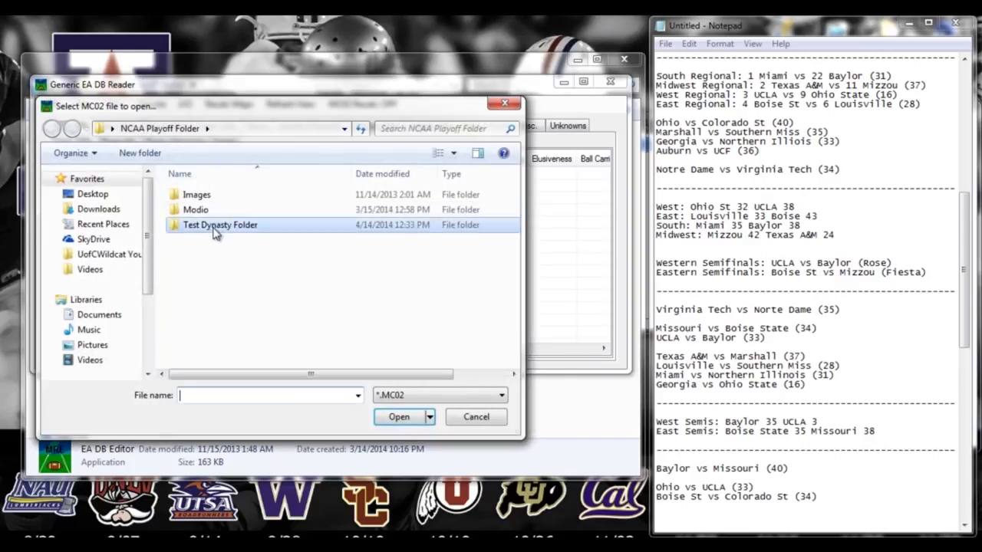
pyautogui.doubleClick(215, 228)
pyautogui.click(459, 398)
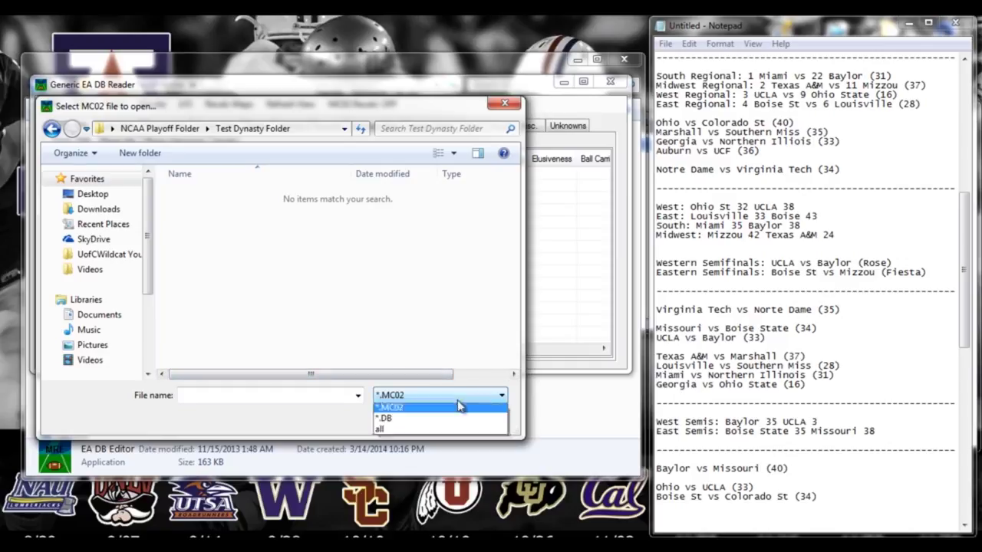
pyautogui.click(410, 433)
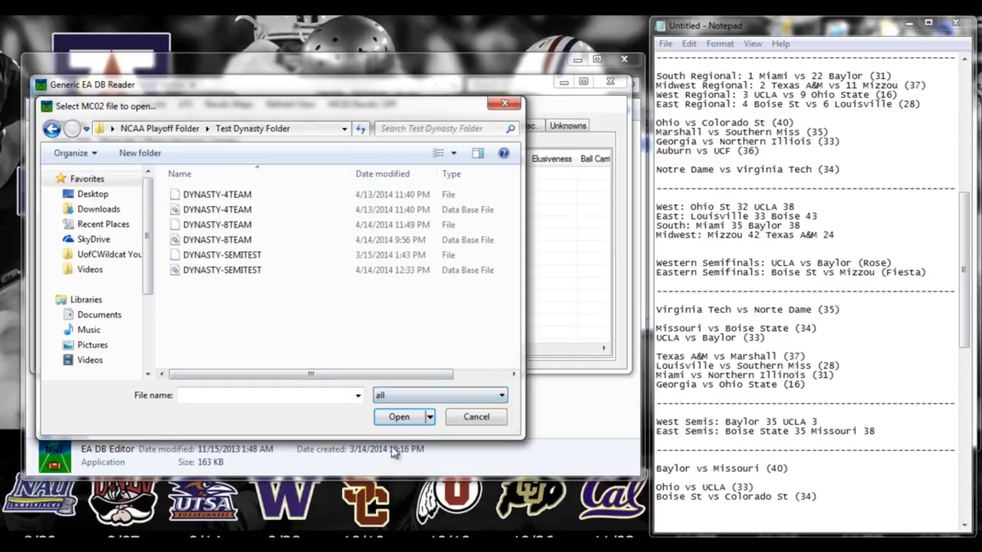
pyautogui.click(232, 230)
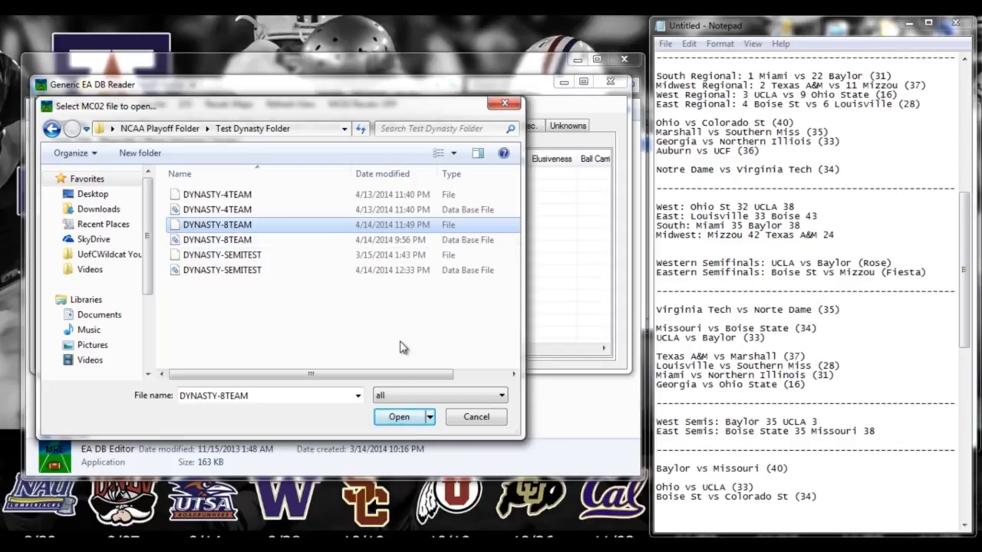
pyautogui.click(398, 421)
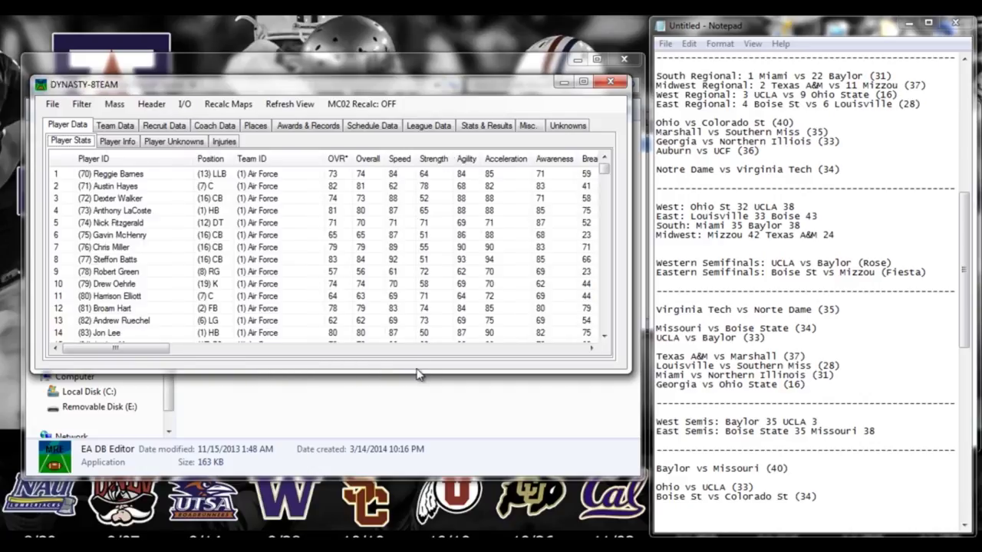
# Show the dynasty's schedule data and sort the schedules by game number in descending order
pyautogui.click(374, 127)
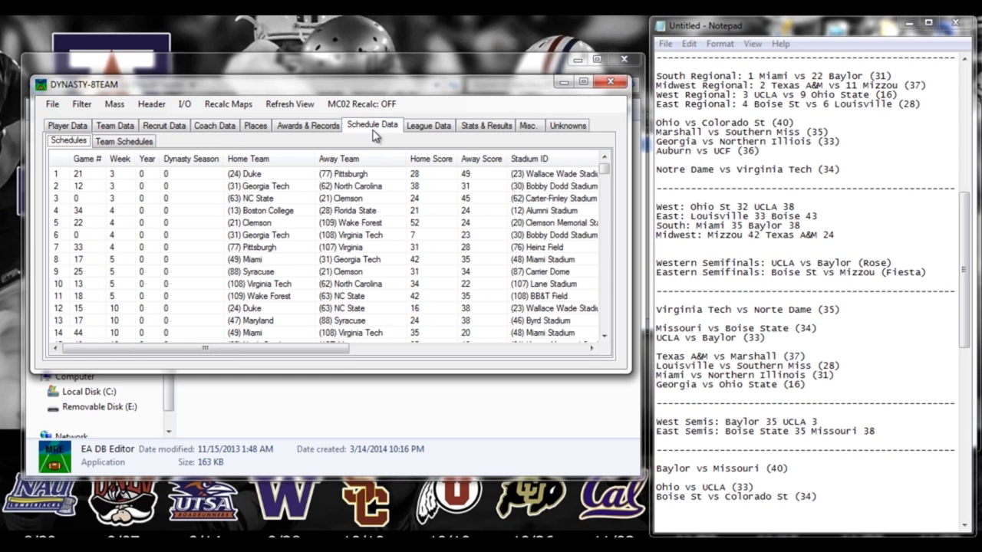
pyautogui.click(88, 159)
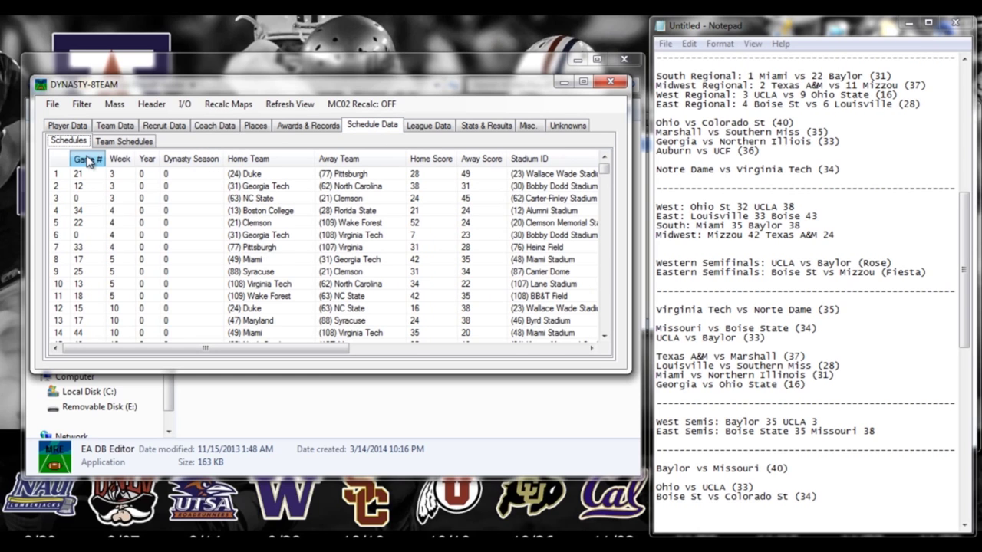
pyautogui.click(86, 158)
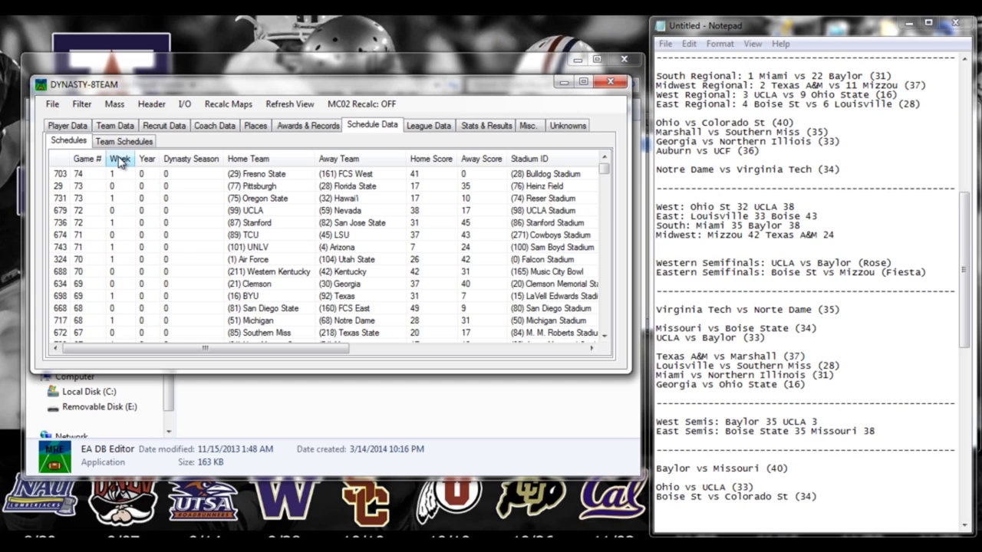
# Sort the schedules by week in descending order and widen the DYNASTY-8TEAM window slightly
pyautogui.click(118, 159)
pyautogui.click(118, 160)
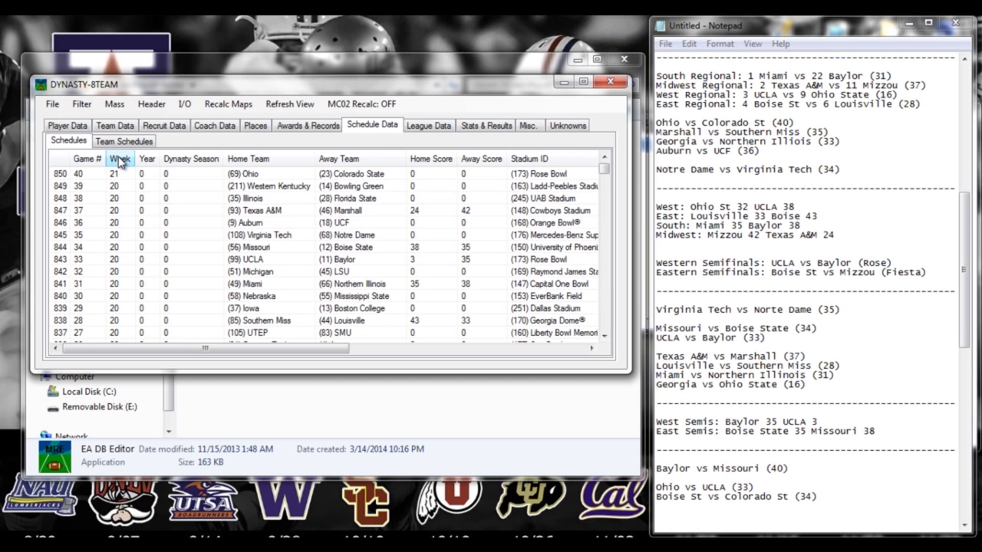
pyautogui.moveTo(29, 206); pyautogui.dragTo(6, 206)
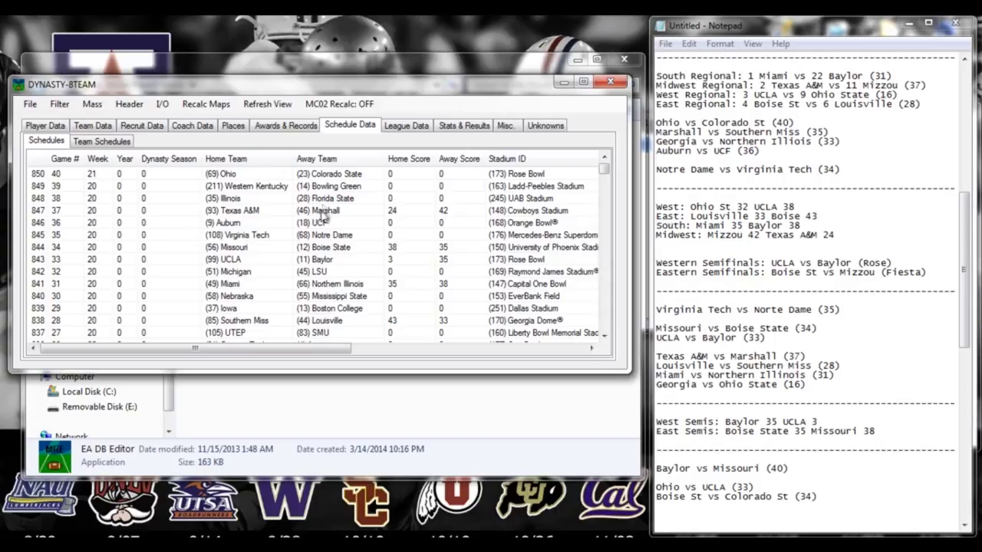
# Change the home team of the week 20 game 34 from Missouri to (23) Colorado State
pyautogui.click(264, 249)
pyautogui.click(265, 249)
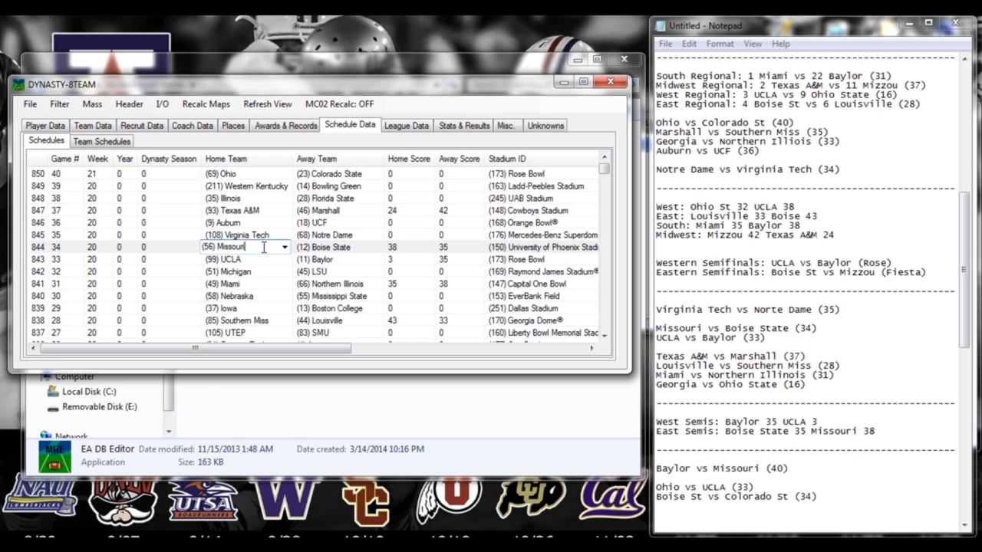
pyautogui.click(284, 247)
pyautogui.moveTo(285, 394); pyautogui.dragTo(295, 314)
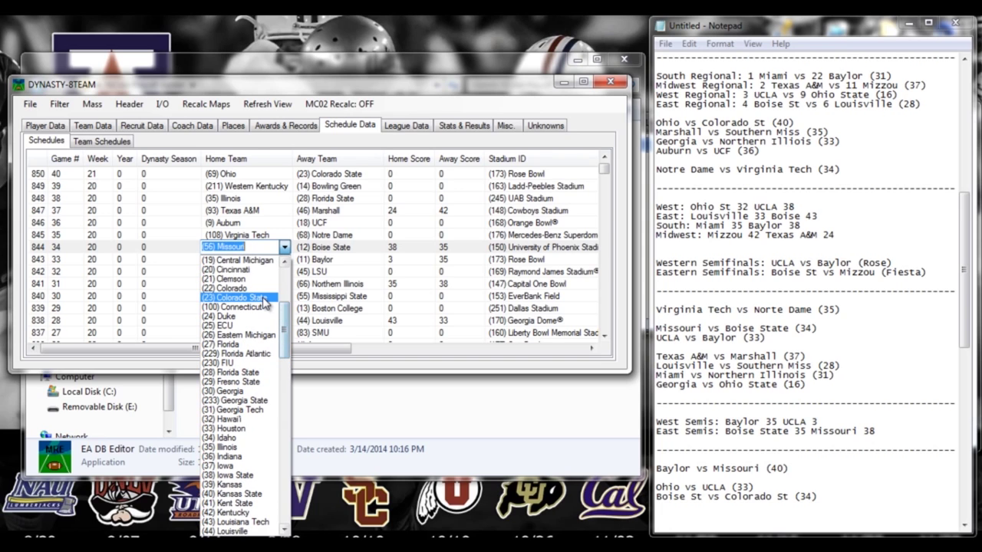
pyautogui.click(265, 299)
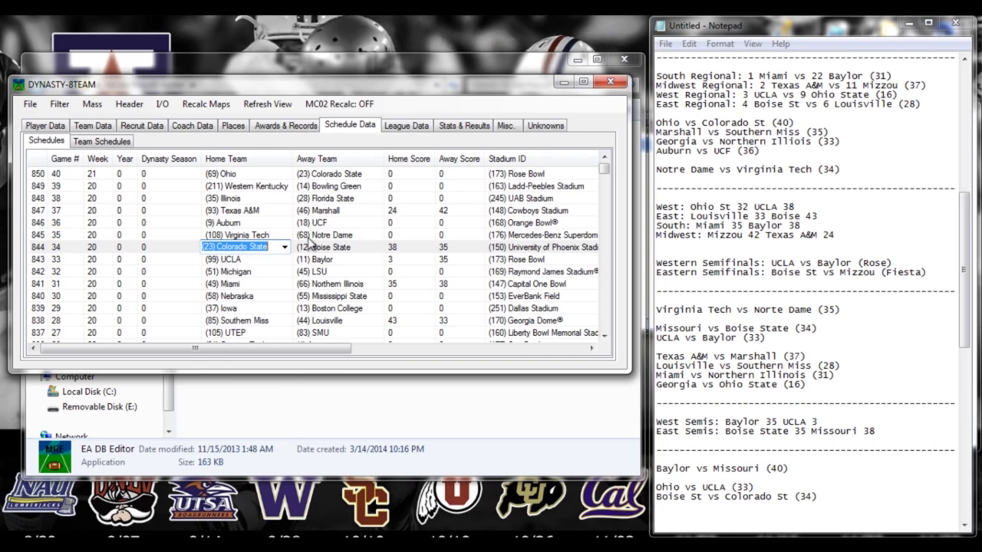
# Set the away team of the week 21 championship game 40 to (56) Missouri
pyautogui.click(341, 174)
pyautogui.click(375, 175)
pyautogui.moveTo(376, 257); pyautogui.dragTo(381, 307)
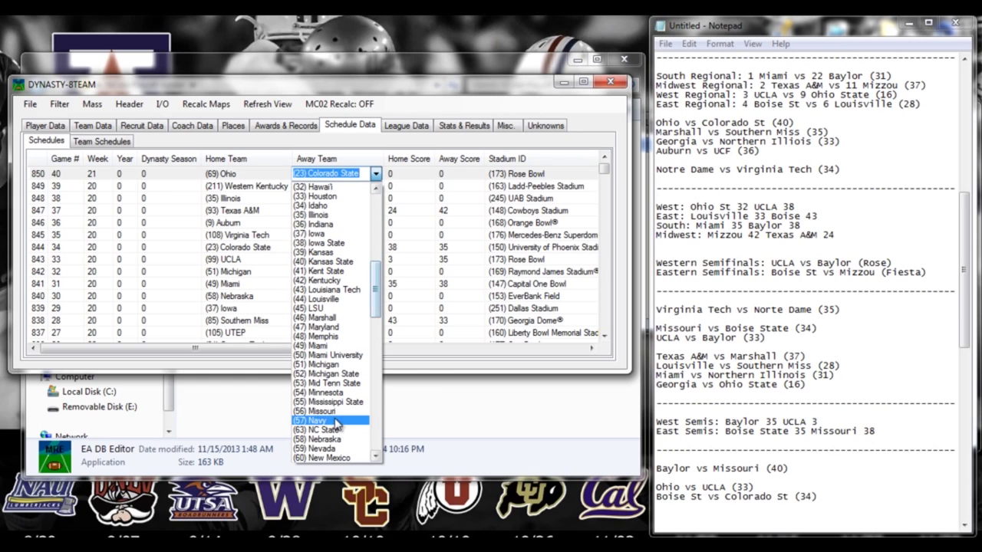
pyautogui.click(335, 412)
pyautogui.click(252, 214)
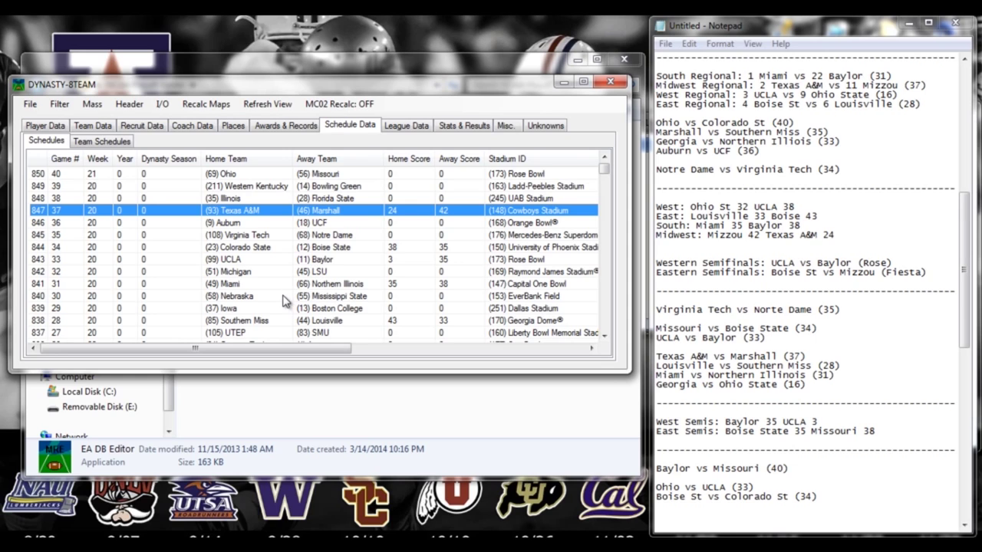
# Set the away team of UCLA's week 20 game 33 to (69) Ohio
pyautogui.click(244, 261)
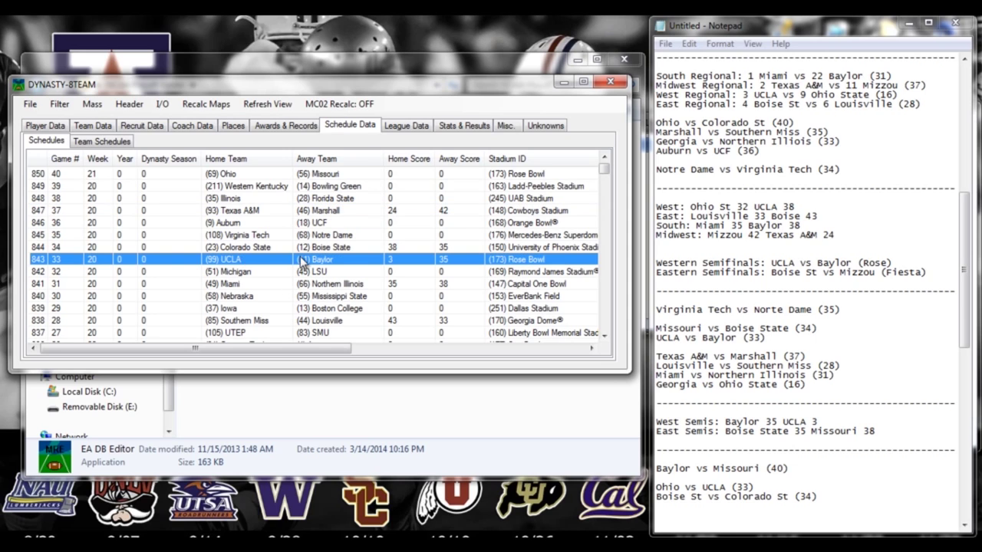
pyautogui.click(336, 261)
pyautogui.click(375, 259)
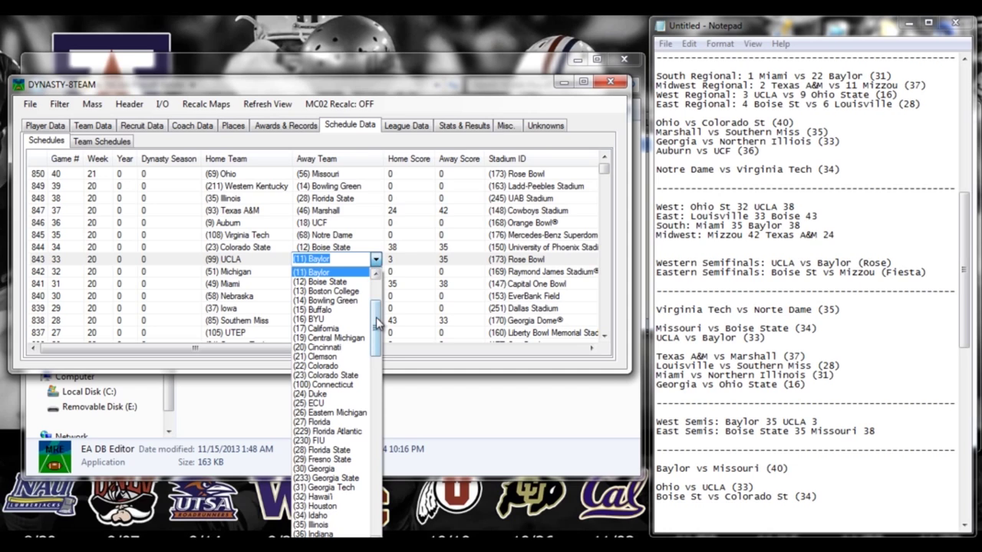
pyautogui.scroll(-15, 375, 326)
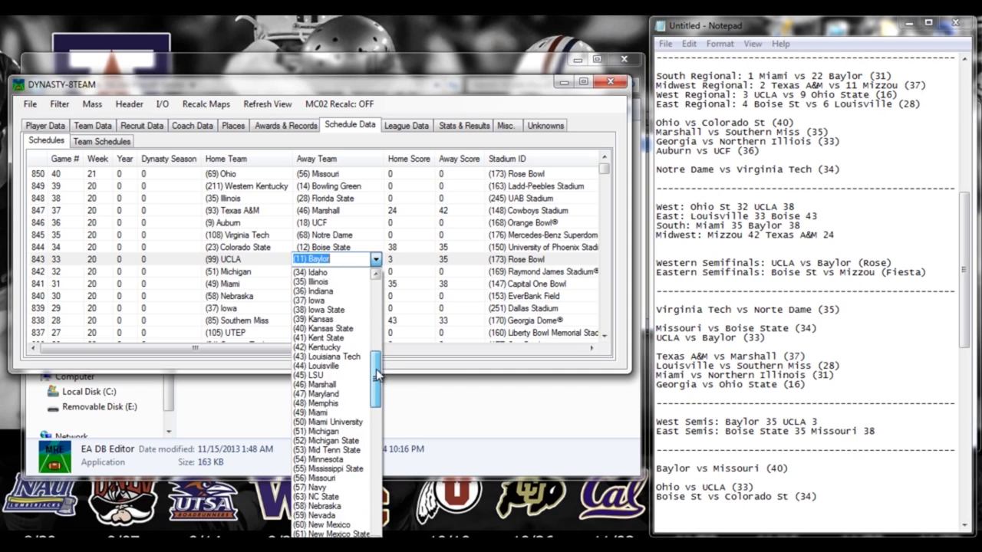
pyautogui.click(336, 413)
# Set the home team of the week 21 championship game 40 to (11) Baylor
pyautogui.click(253, 174)
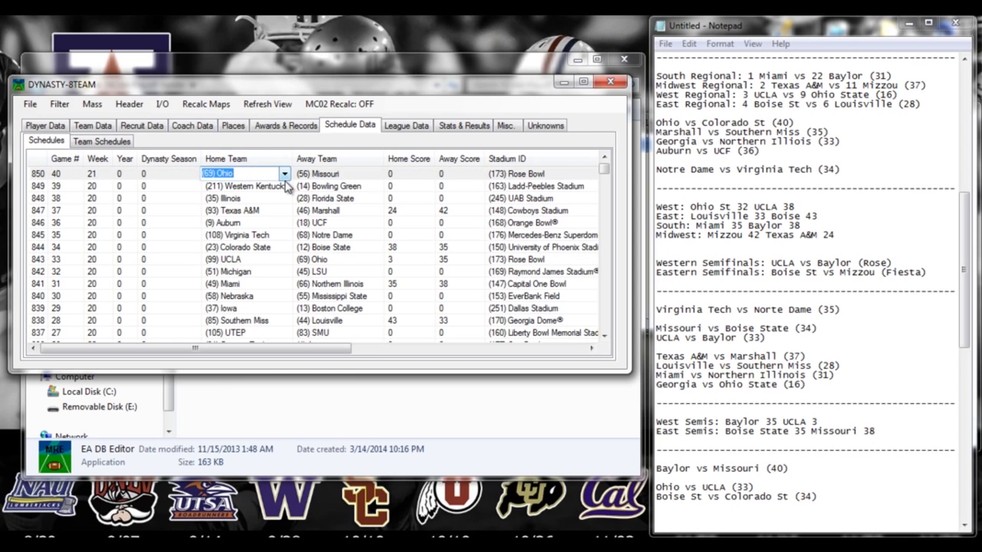
pyautogui.click(284, 176)
pyautogui.scroll(20, 272, 228)
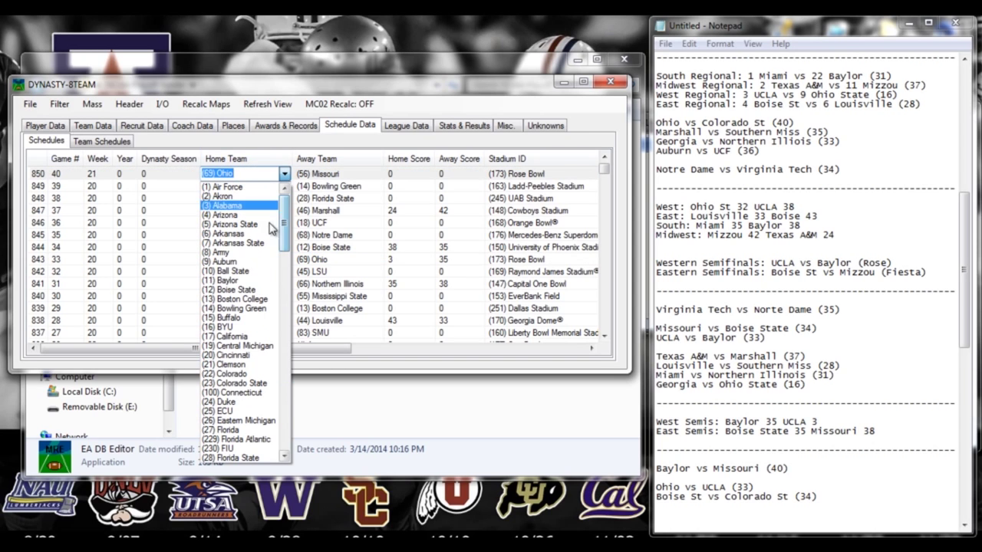
pyautogui.click(244, 280)
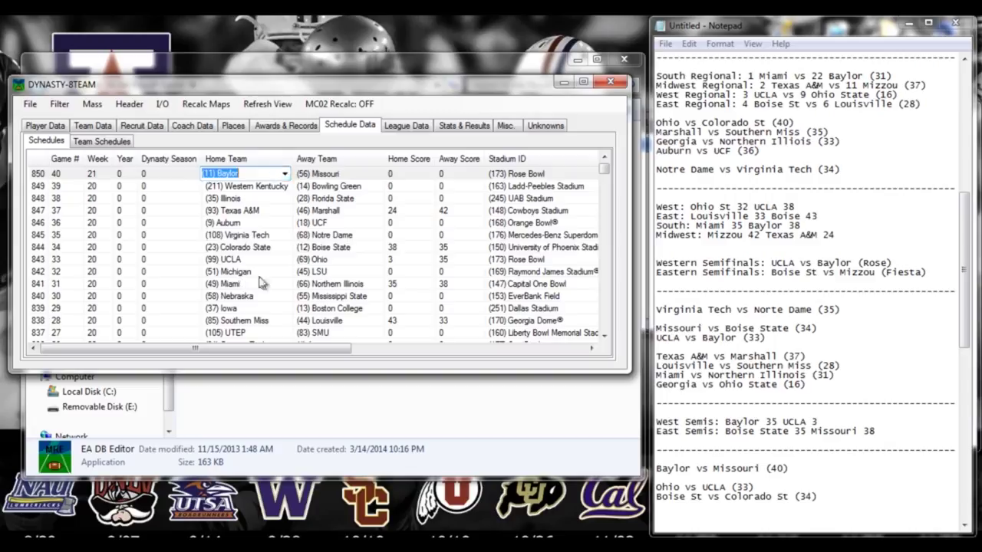
pyautogui.click(301, 251)
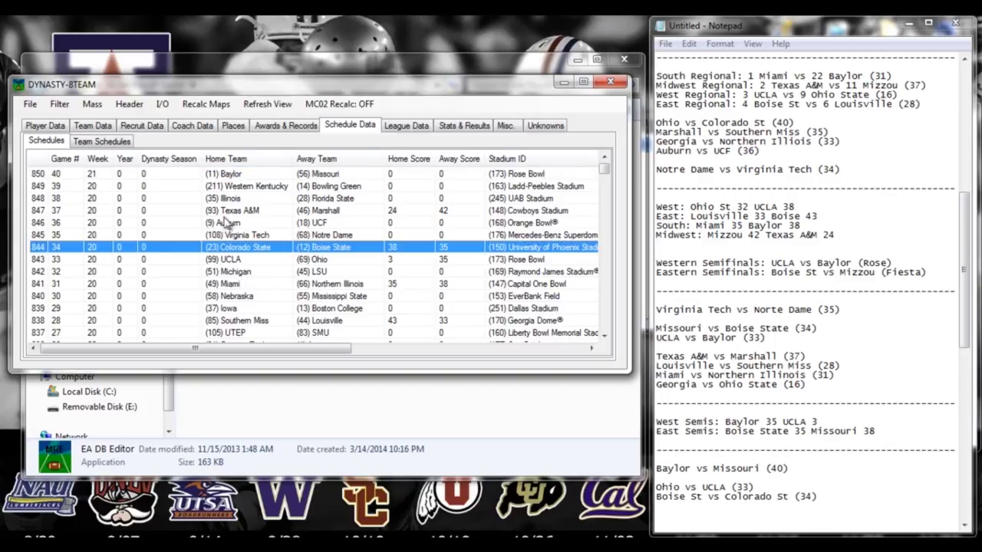
# Show the team schedules and sort them by game number, then by week in descending order
pyautogui.click(93, 143)
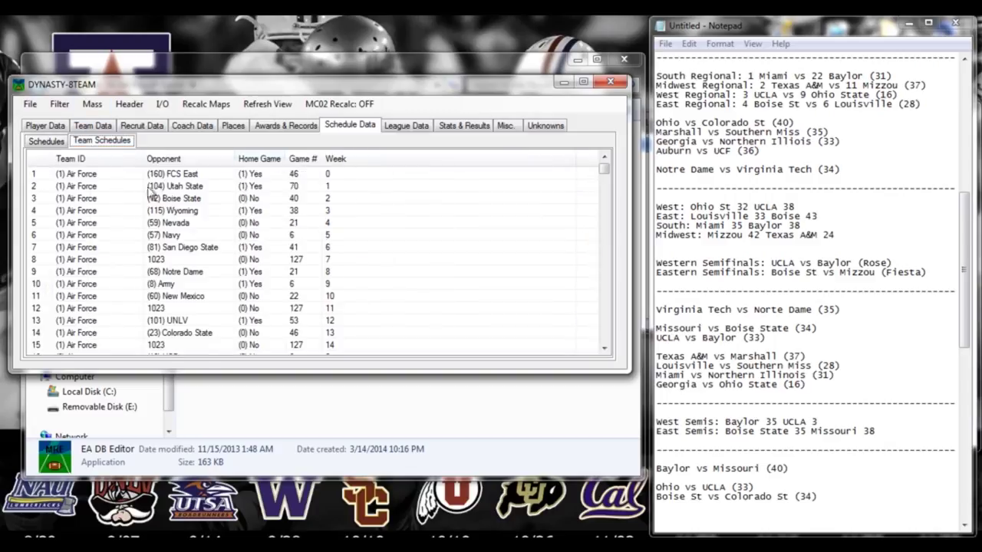
pyautogui.click(304, 159)
pyautogui.click(305, 164)
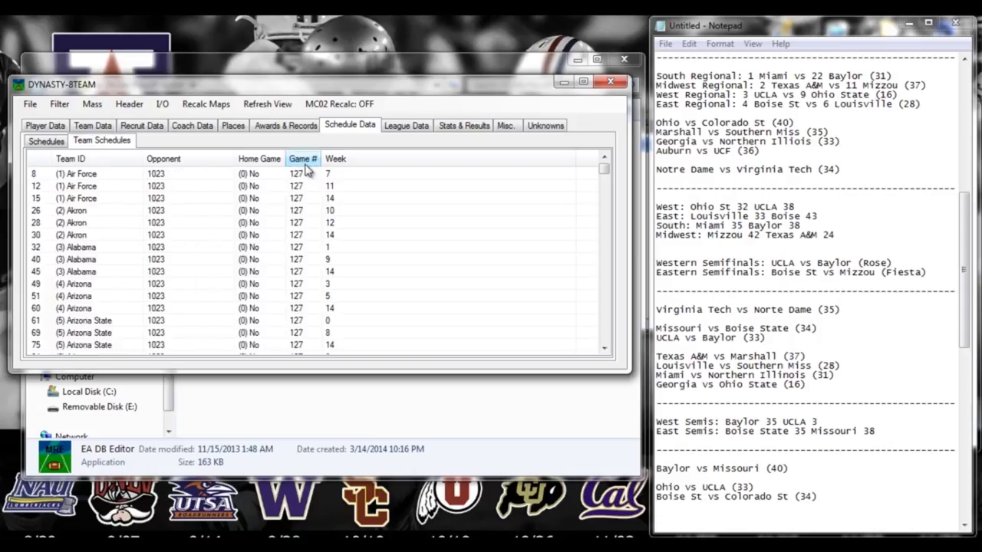
pyautogui.click(345, 165)
pyautogui.click(345, 163)
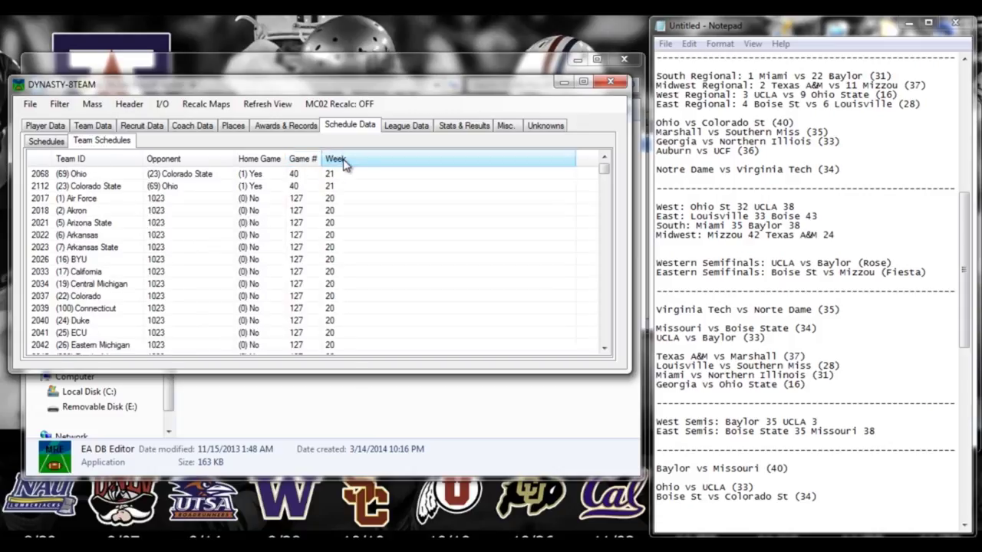
# Replace Ohio with (11) Baylor as the team in row 2068 of the week 21 team schedules
pyautogui.doubleClick(120, 174)
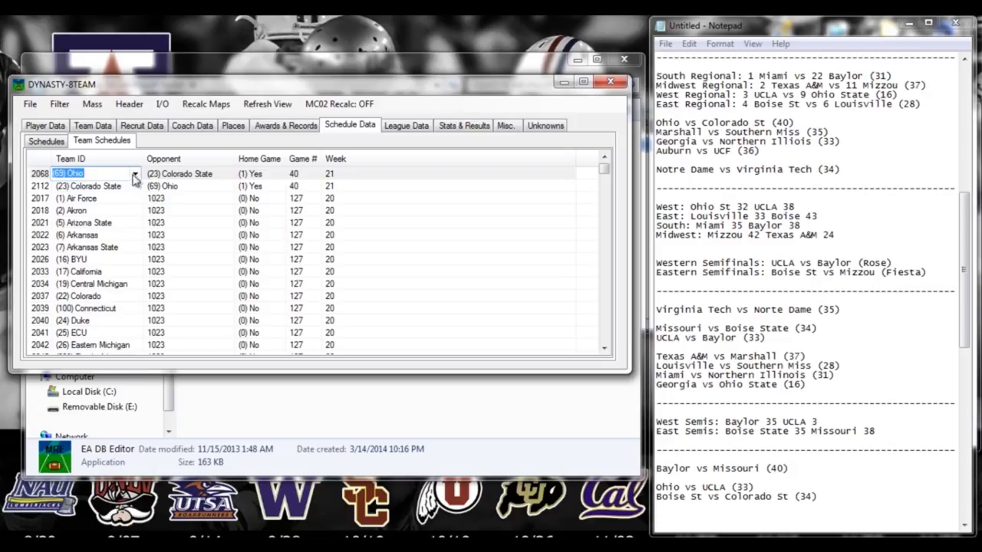
pyautogui.click(135, 174)
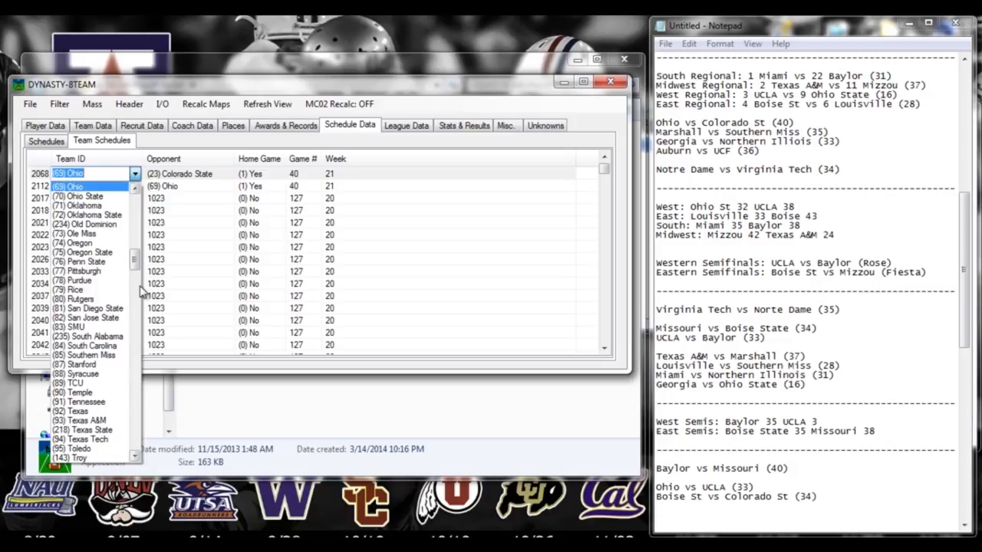
pyautogui.moveTo(135, 259); pyautogui.dragTo(135, 190)
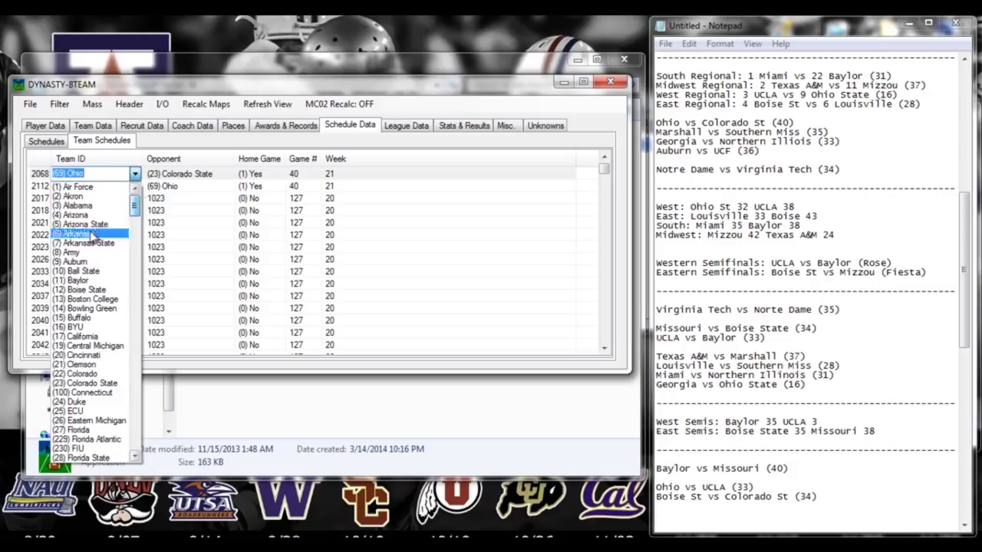
pyautogui.click(87, 279)
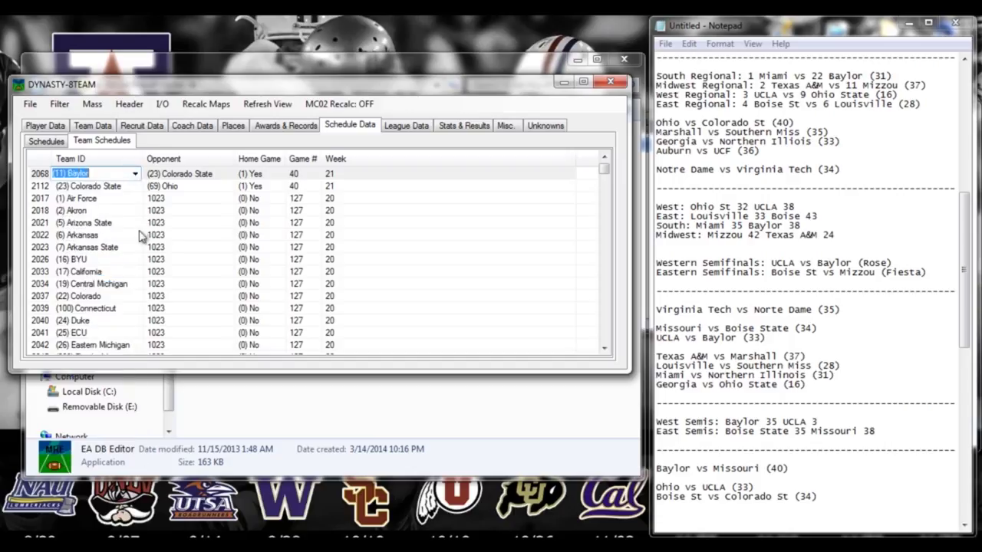
# Set the opponent in Colorado State's week 21 team schedule row to (11) Baylor
pyautogui.click(174, 189)
pyautogui.click(203, 187)
pyautogui.click(227, 187)
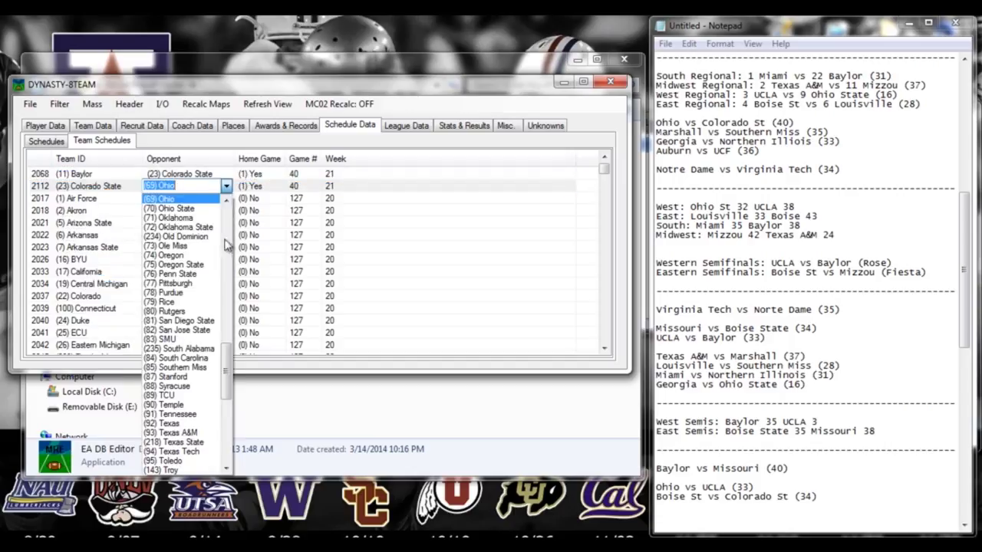
pyautogui.moveTo(226, 352); pyautogui.dragTo(230, 230)
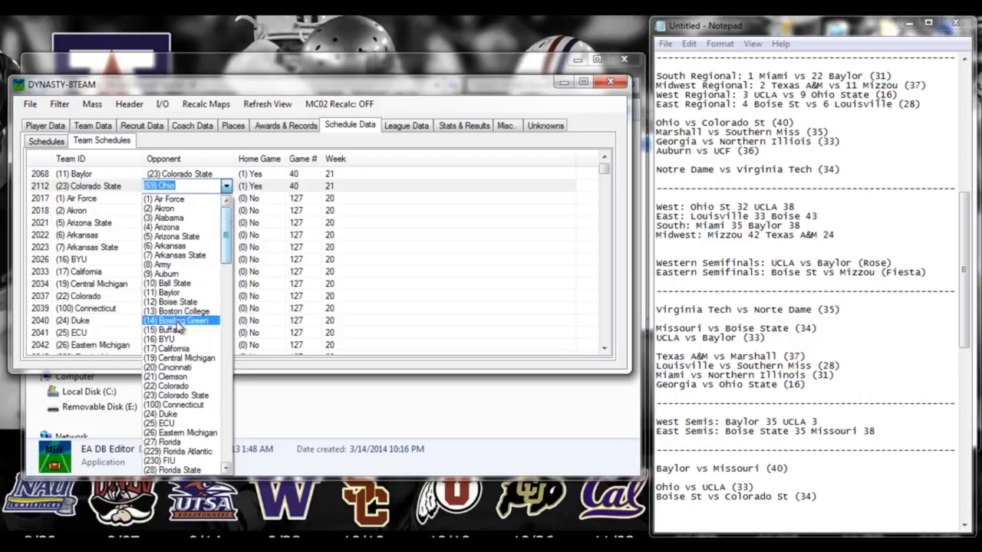
pyautogui.click(174, 292)
# Set the opponent in Baylor's week 21 team schedule row to (56) Missouri
pyautogui.click(208, 174)
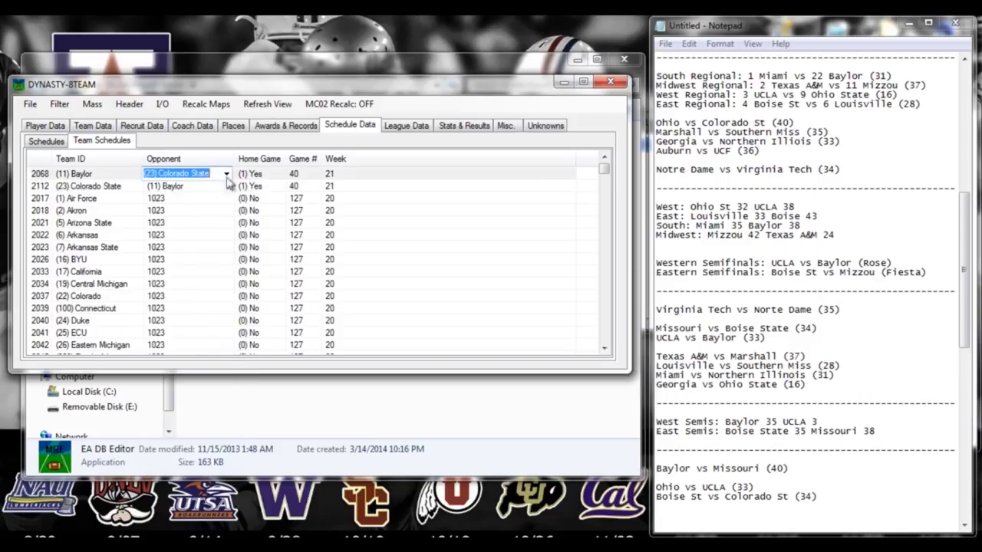
pyautogui.click(227, 173)
pyautogui.moveTo(224, 282)
pyautogui.mouseDown()
pyautogui.moveTo(235, 239)
pyautogui.moveTo(227, 285)
pyautogui.mouseUp()
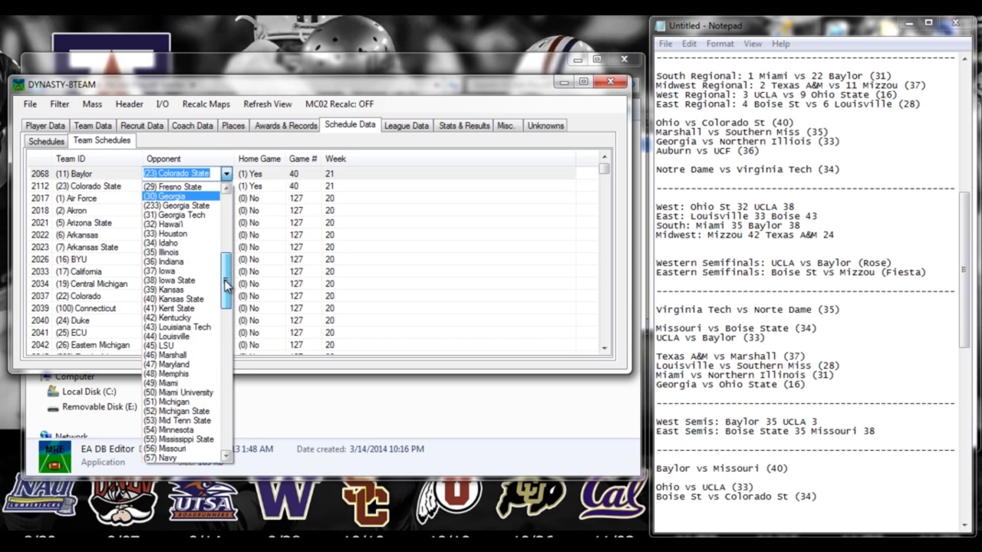
pyautogui.click(172, 449)
# Replace Colorado State with (56) Missouri as the team in row 2112 of the week 21 team schedules
pyautogui.click(120, 186)
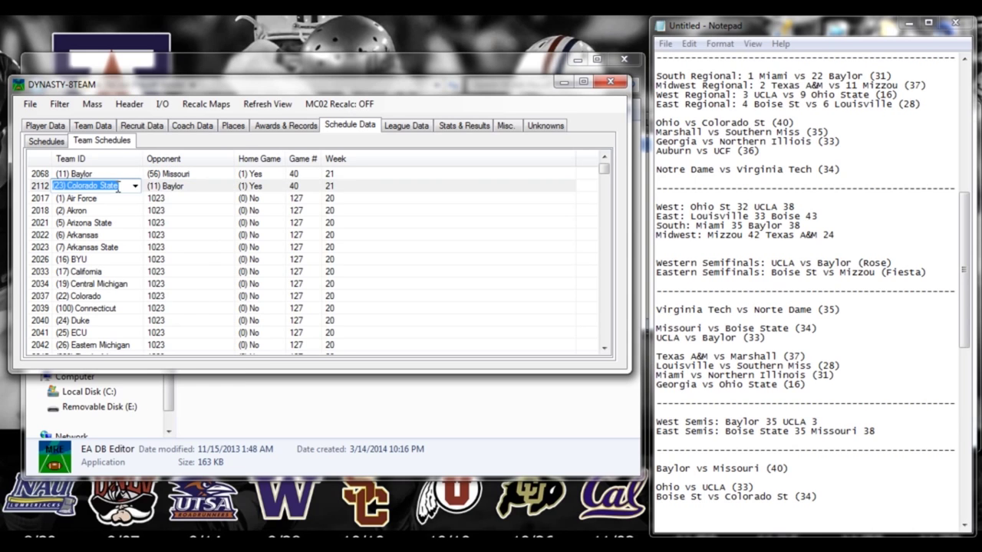
pyautogui.click(135, 185)
pyautogui.moveTo(137, 233); pyautogui.dragTo(144, 259)
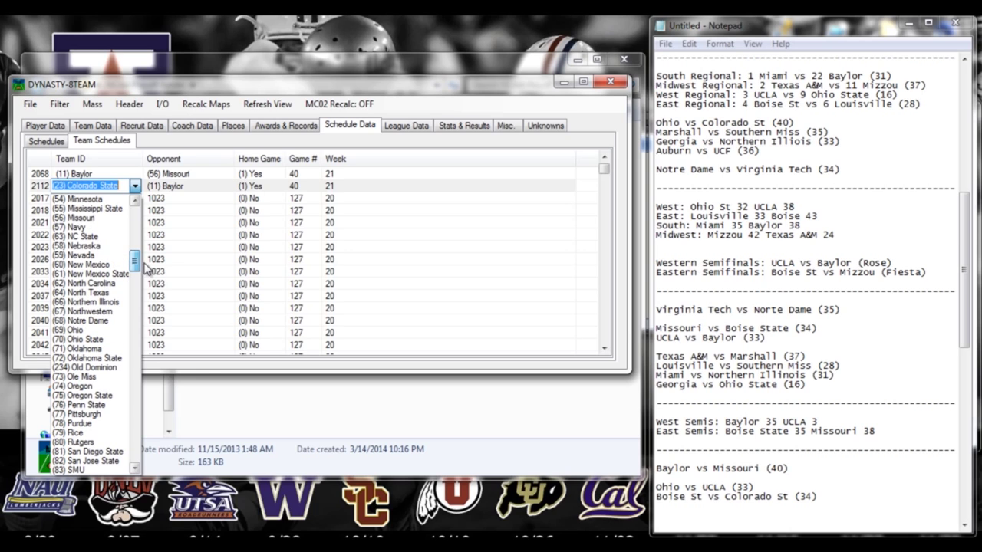
pyautogui.click(92, 218)
pyautogui.click(198, 222)
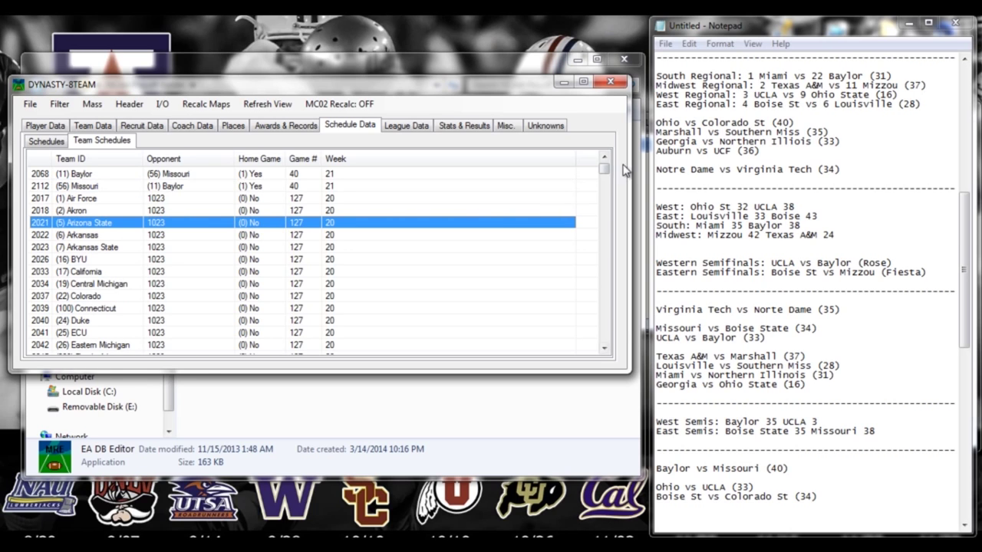
# Replace Baylor with (69) Ohio as the team facing UCLA in the week 20 game 33 team schedule row
pyautogui.moveTo(604, 352); pyautogui.dragTo(604, 351)
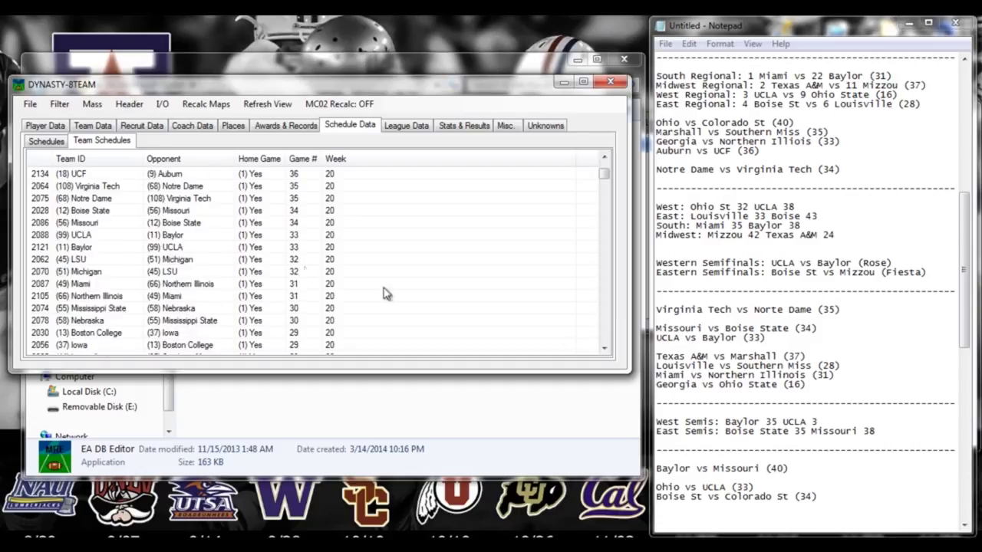
pyautogui.click(159, 262)
pyautogui.click(219, 237)
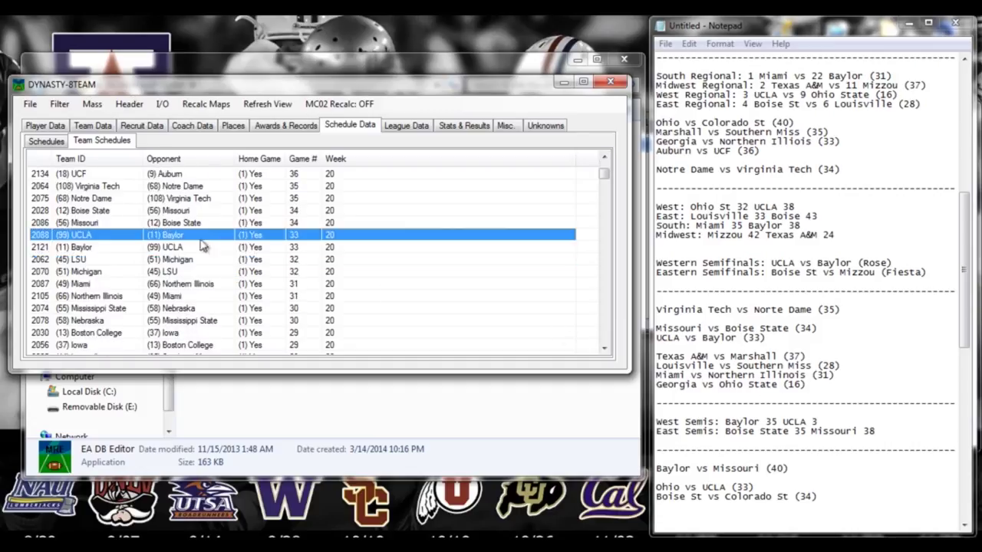
pyautogui.click(129, 247)
pyautogui.click(135, 246)
pyautogui.click(136, 247)
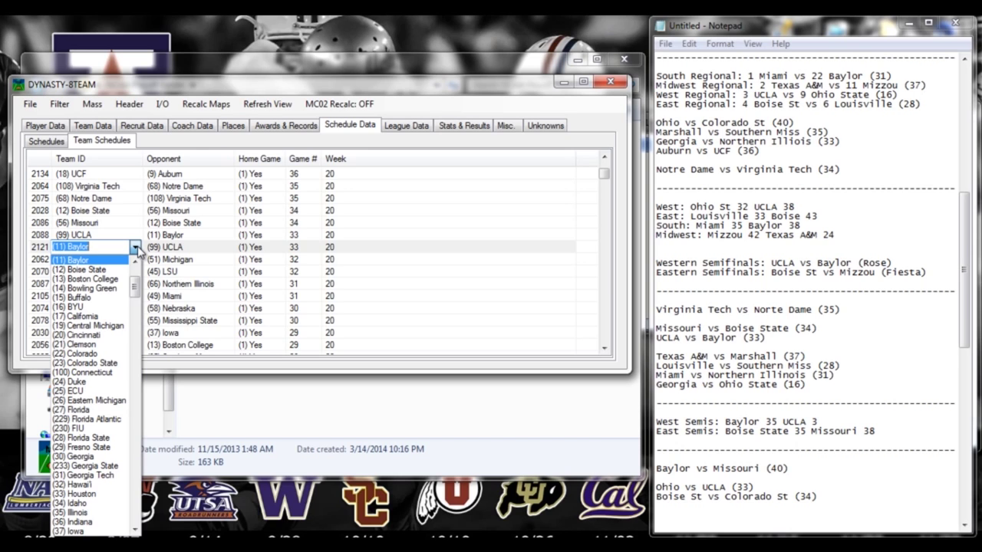
pyautogui.moveTo(135, 288); pyautogui.dragTo(138, 325)
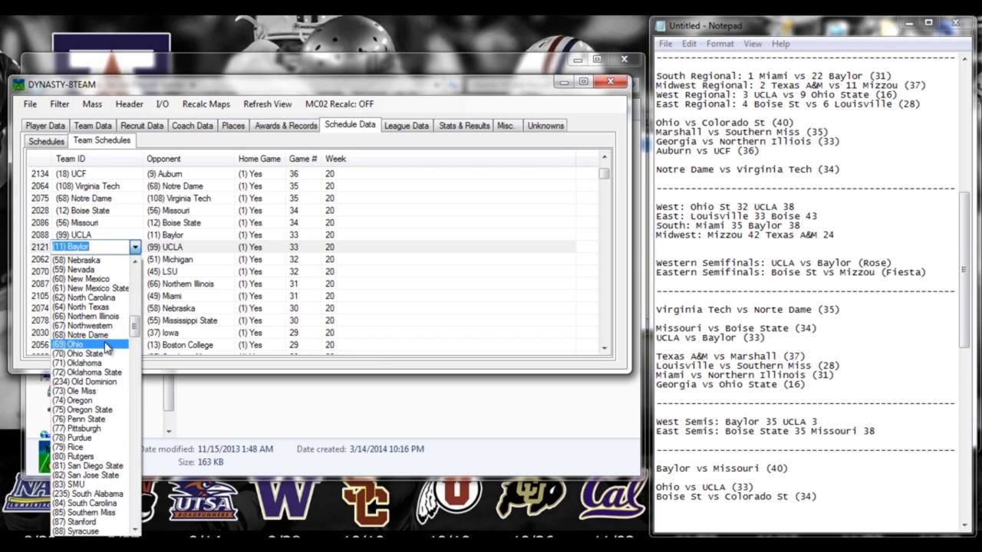
pyautogui.click(108, 344)
# Set the opponent in UCLA's week 20 game 33 team schedule row to (69) Ohio
pyautogui.click(171, 235)
pyautogui.click(227, 235)
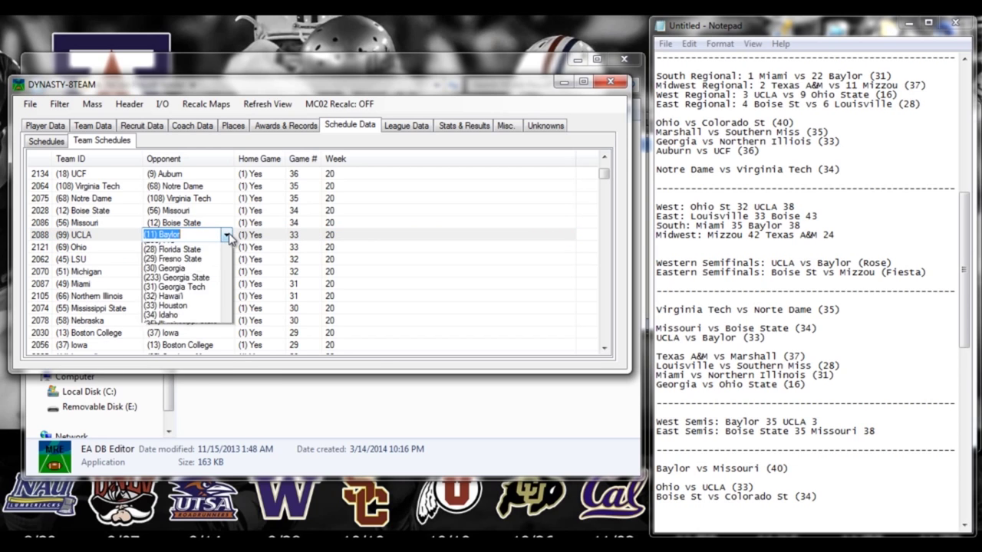
pyautogui.moveTo(228, 309); pyautogui.dragTo(228, 381)
pyautogui.click(170, 482)
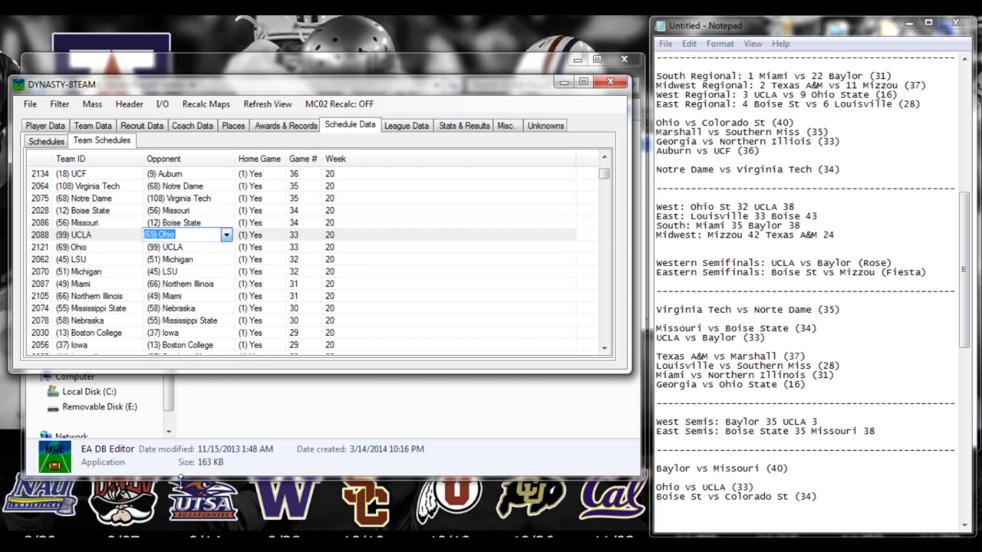
pyautogui.click(102, 222)
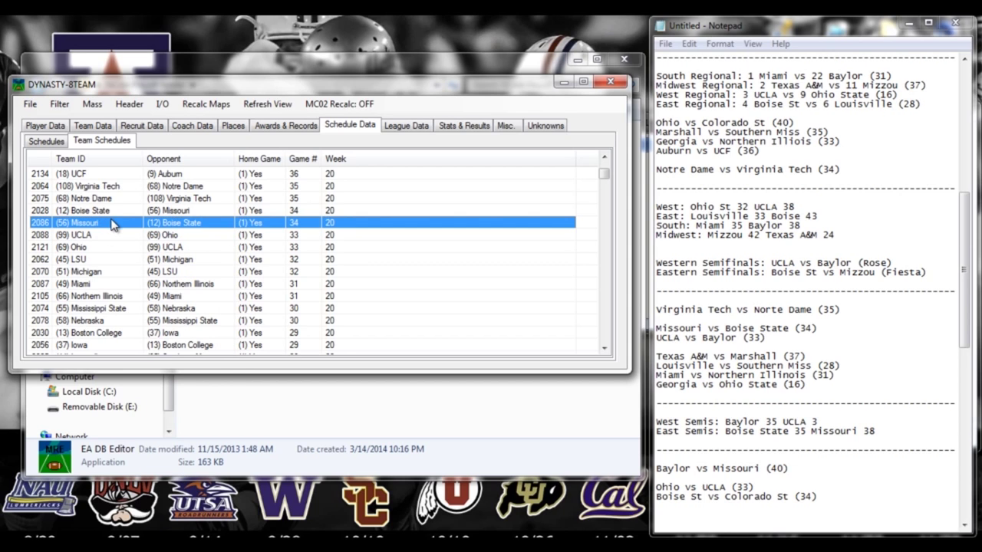
# Replace Missouri with (23) Colorado State as the team facing Boise State in the week 20 game 34 team schedule row
pyautogui.click(112, 222)
pyautogui.click(134, 222)
pyautogui.moveTo(142, 344); pyautogui.dragTo(121, 284)
pyautogui.scroll(6, 121, 284)
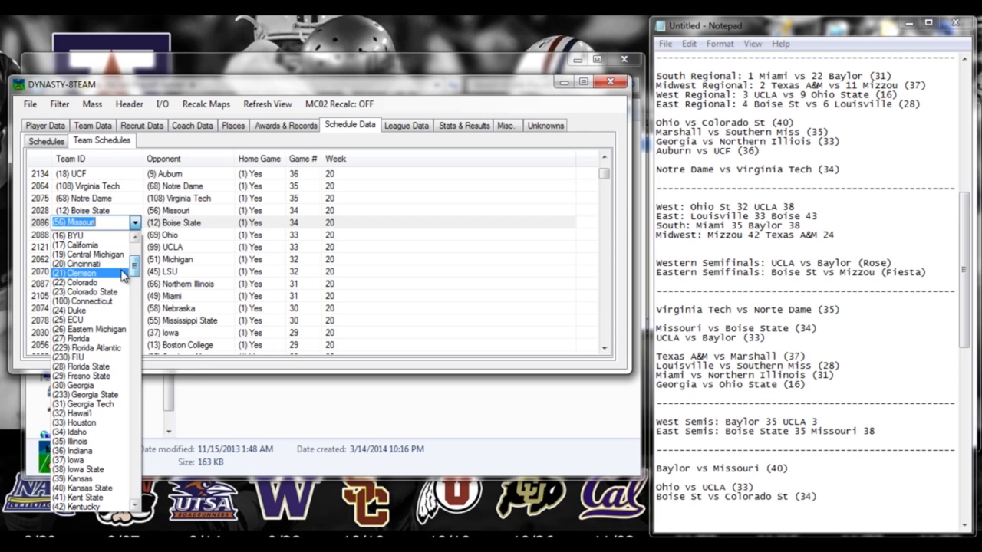
pyautogui.click(107, 293)
# Set the opponent in Boise State's week 20 game 34 team schedule row to (23) Colorado State
pyautogui.click(181, 210)
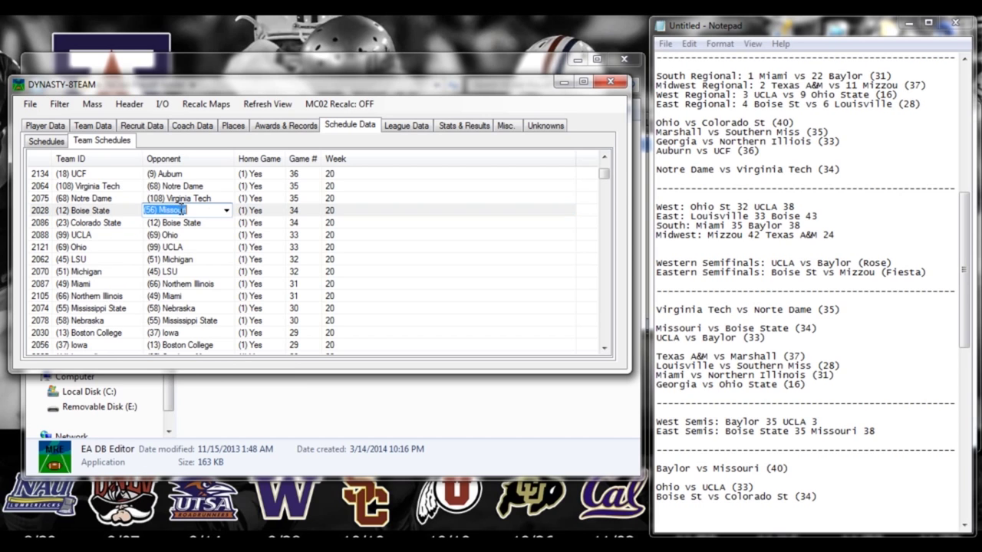
pyautogui.click(227, 211)
pyautogui.moveTo(227, 353); pyautogui.dragTo(235, 263)
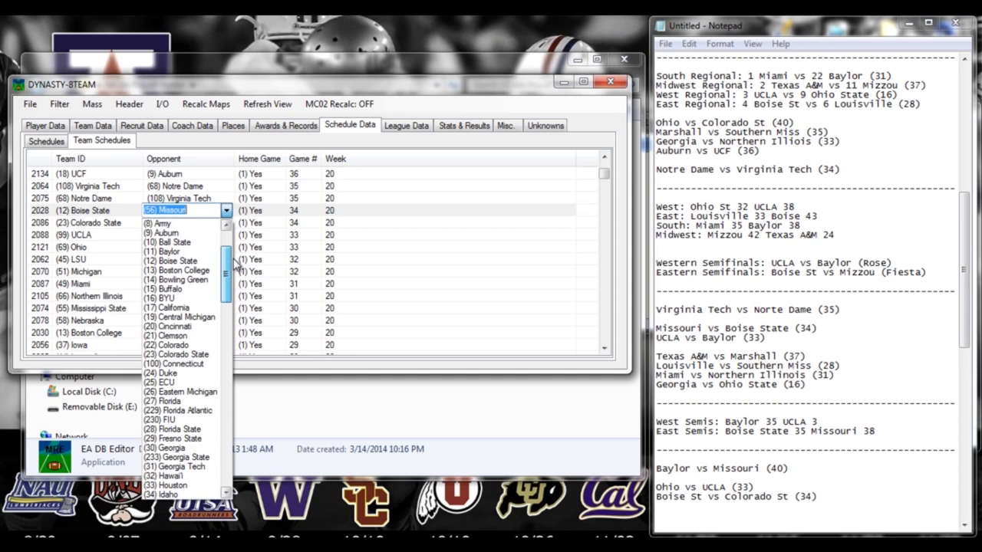
pyautogui.click(201, 354)
pyautogui.click(298, 297)
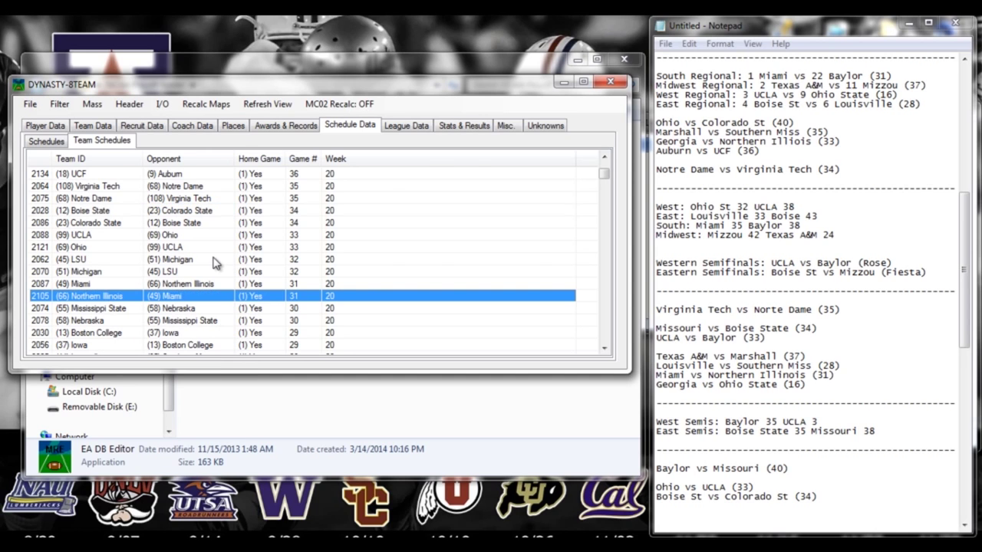
# Check the main game schedules, save the edited DYNASTY-8TEAM database and close the editor
pyautogui.click(42, 142)
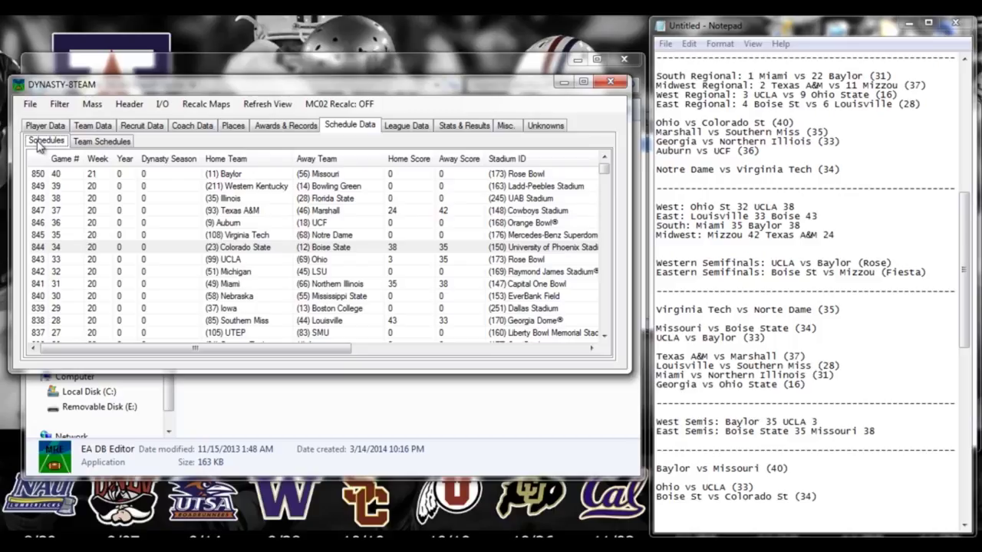
pyautogui.click(31, 105)
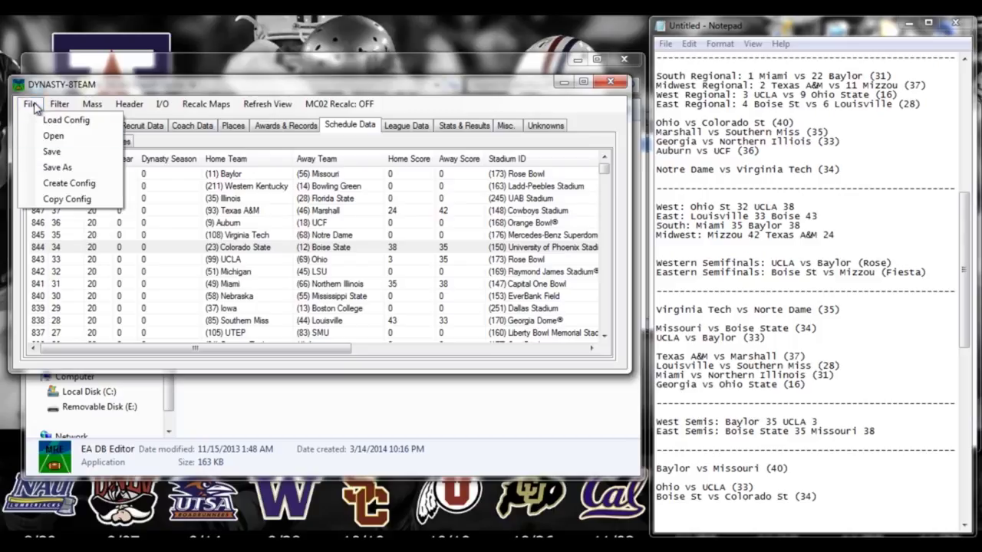
pyautogui.click(54, 152)
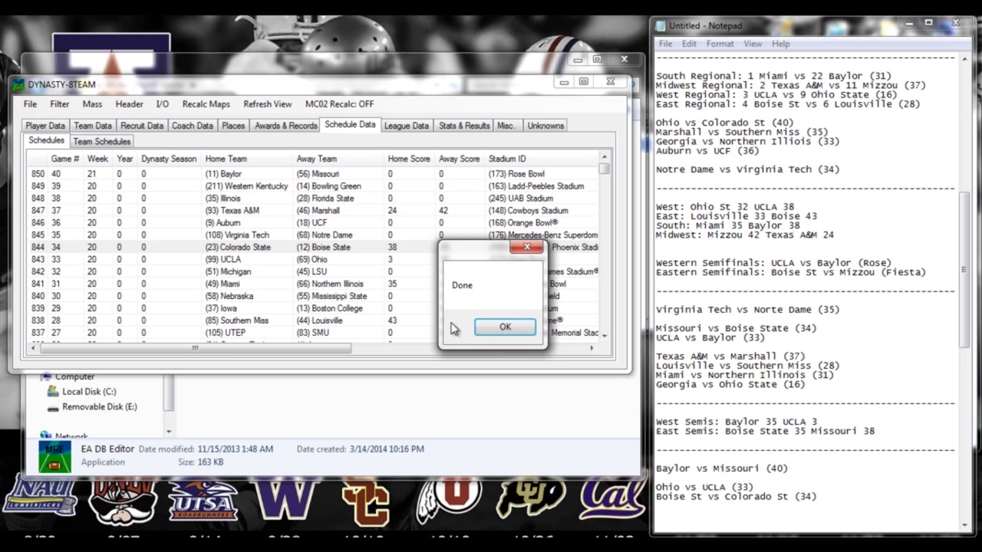
pyautogui.click(505, 326)
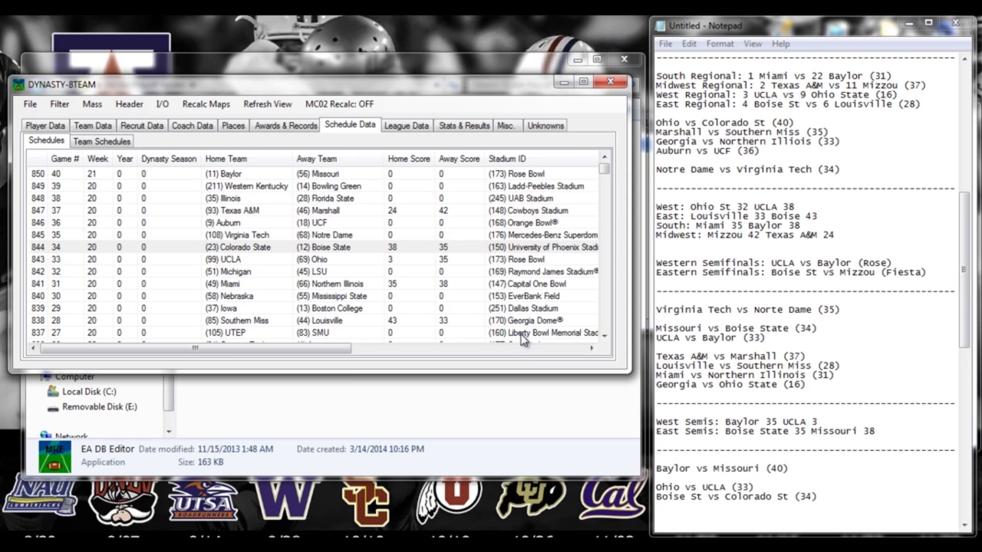
pyautogui.click(610, 82)
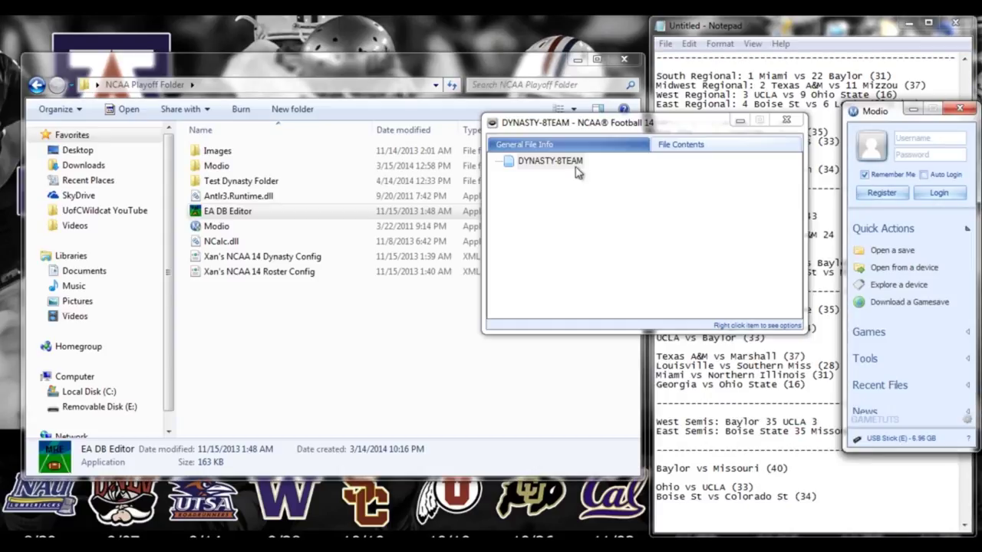
# In Modio, replace the DYNASTY-8TEAM file inside the save with the edited DYNASTY-8TEAM file from Test Dynasty Folder
pyautogui.click(574, 168)
pyautogui.rightClick(574, 169)
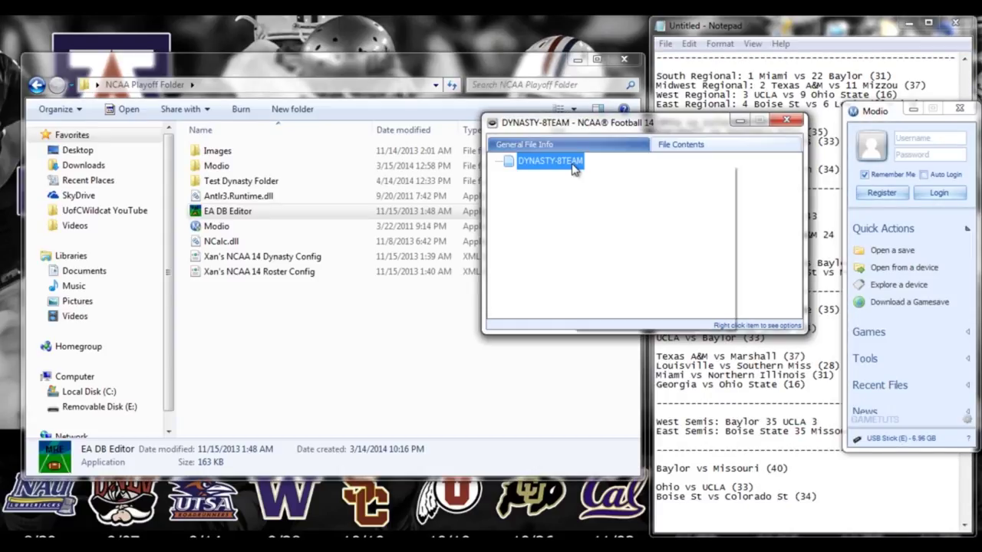
pyautogui.click(605, 189)
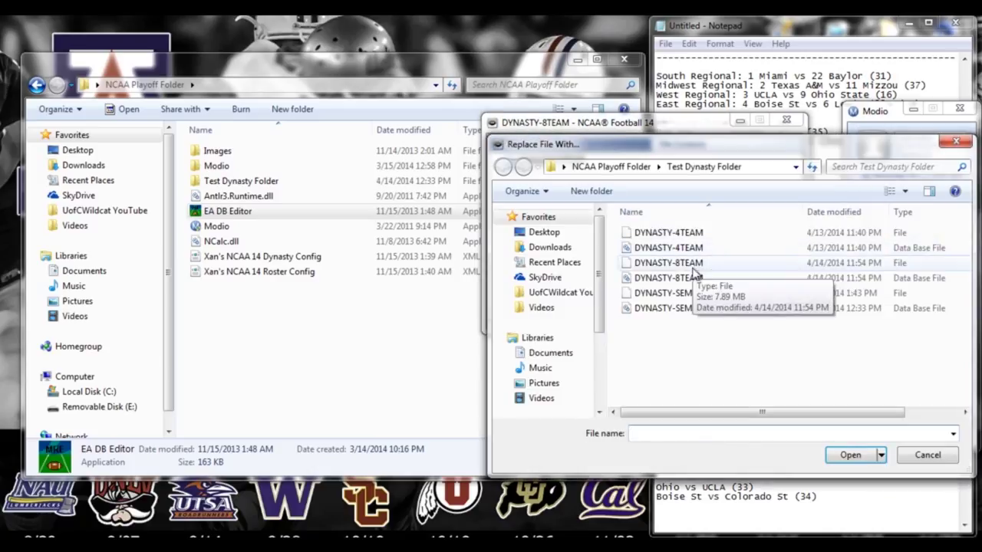
pyautogui.click(695, 265)
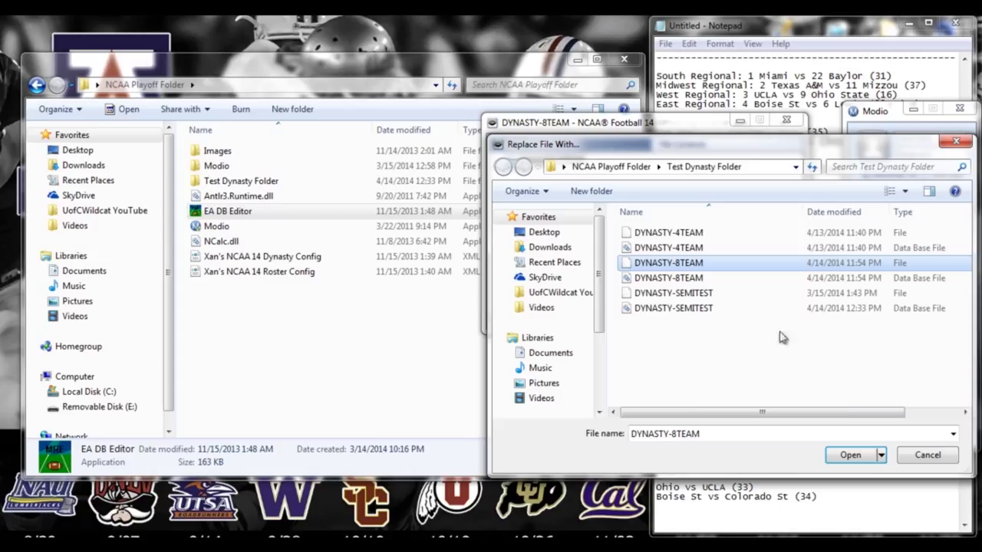
pyautogui.click(864, 458)
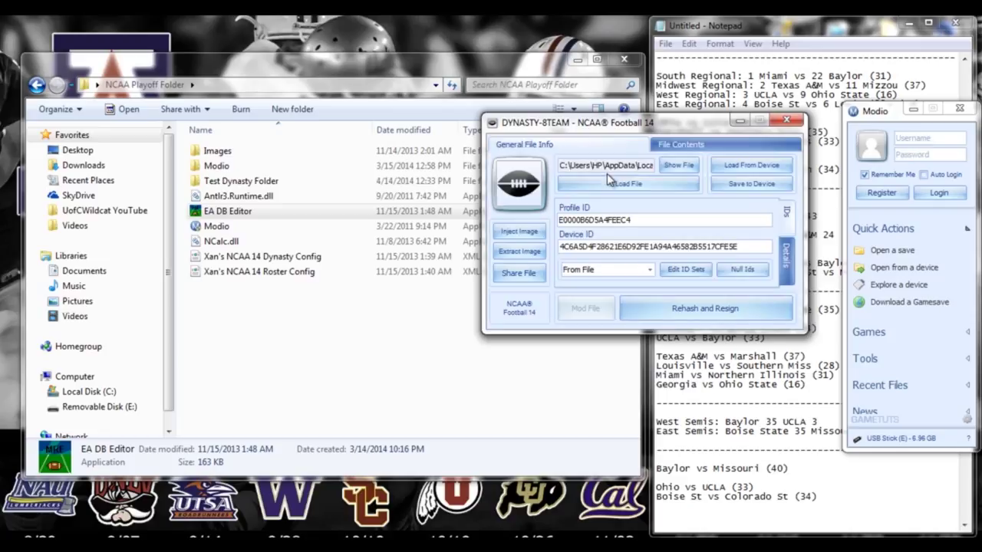
# Try to save the modified DYNASTY-8TEAM save to the USB device under the second listed profile
pyautogui.click(747, 188)
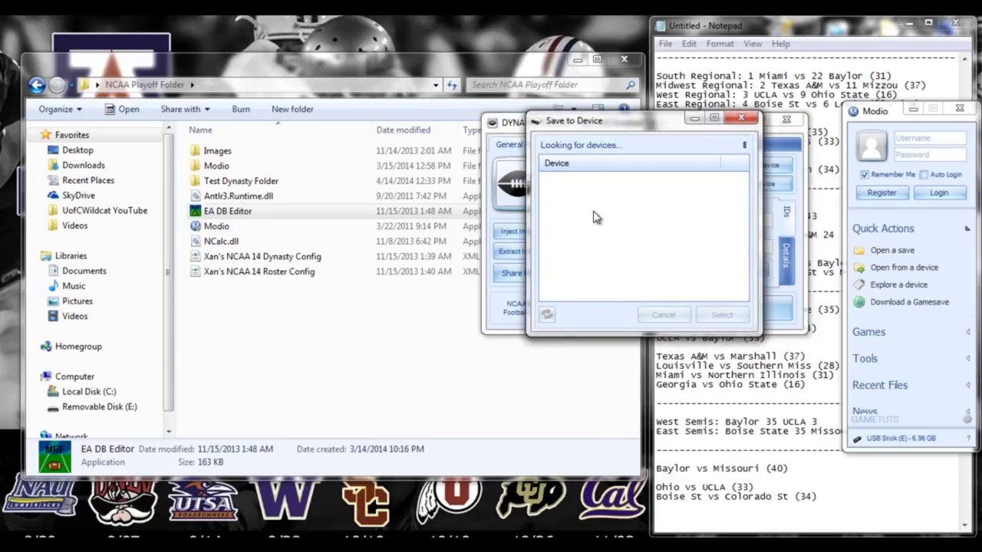
pyautogui.click(595, 208)
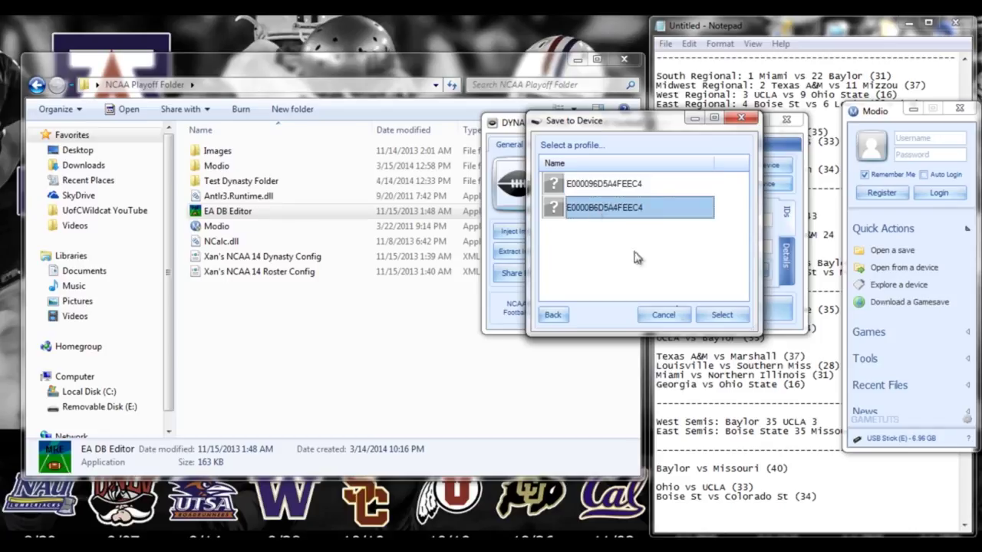
pyautogui.click(721, 316)
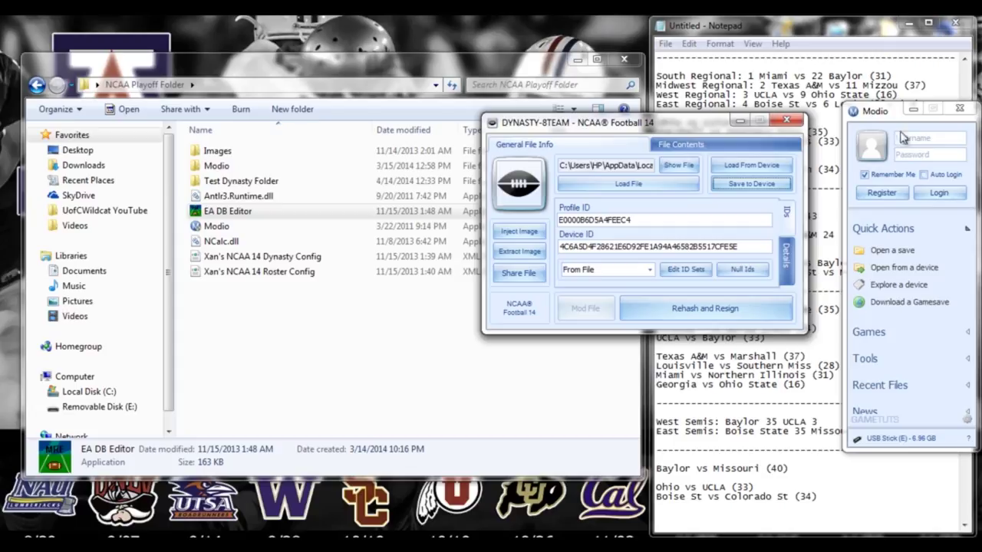
# Shut down the unresponsive Modio program and dismiss the Program Compatibility Assistant
pyautogui.click(964, 114)
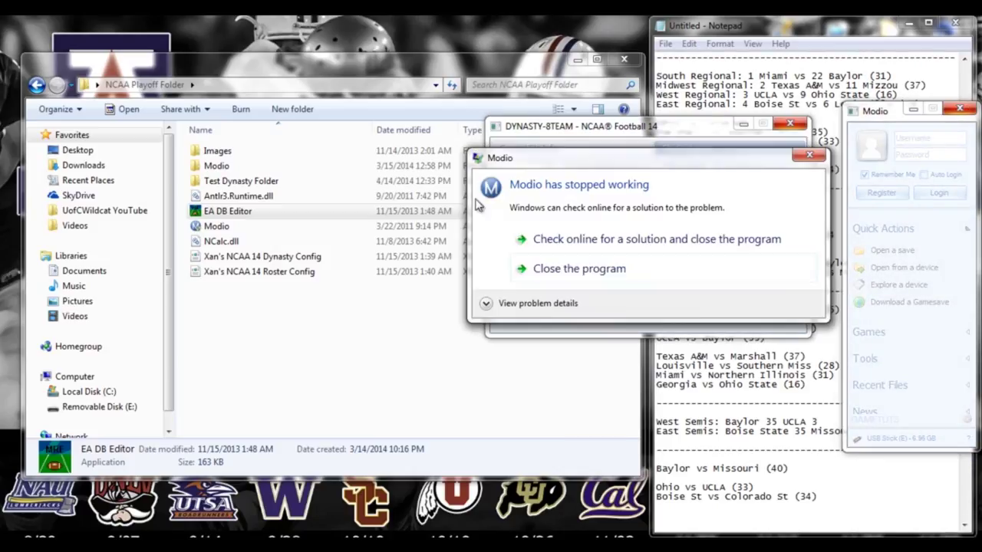
pyautogui.click(613, 268)
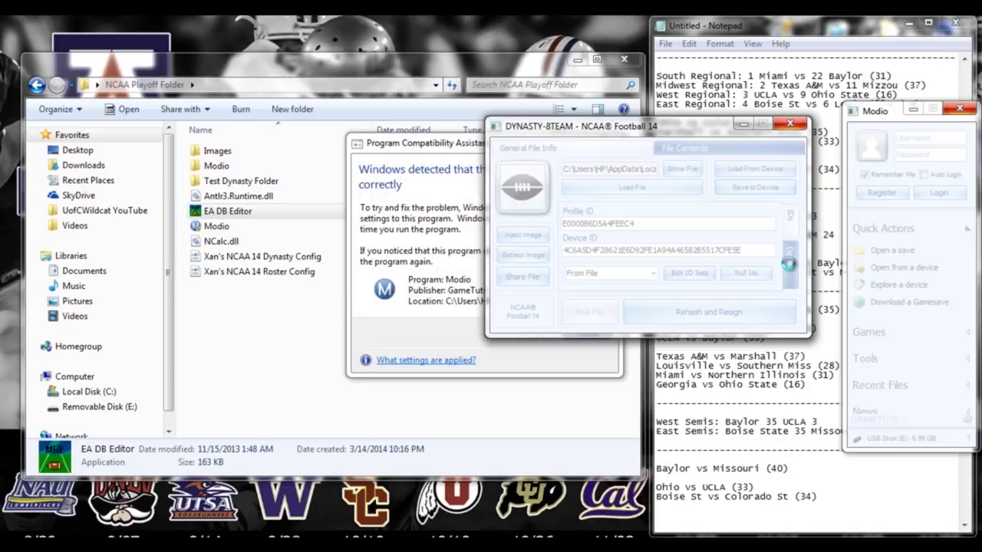
pyautogui.click(478, 254)
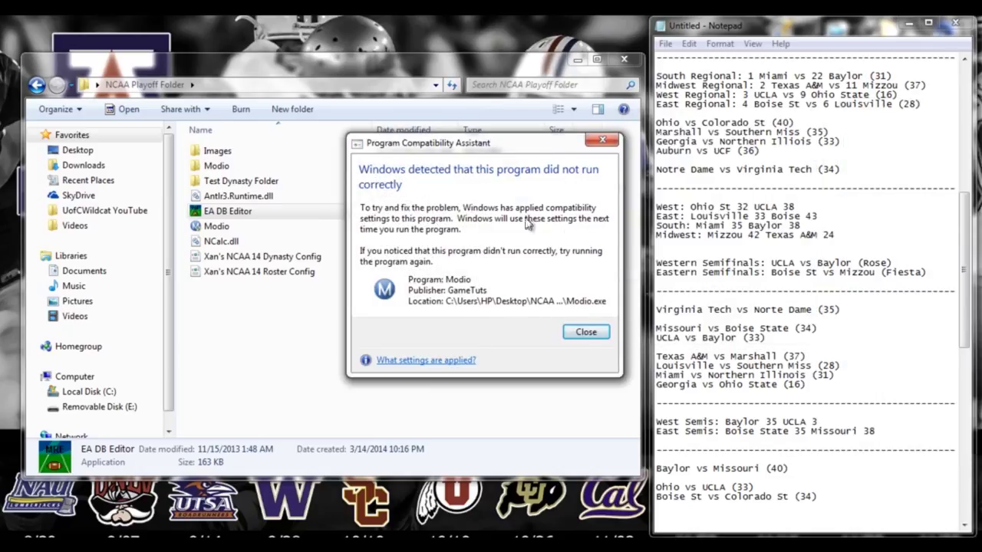
pyautogui.click(584, 333)
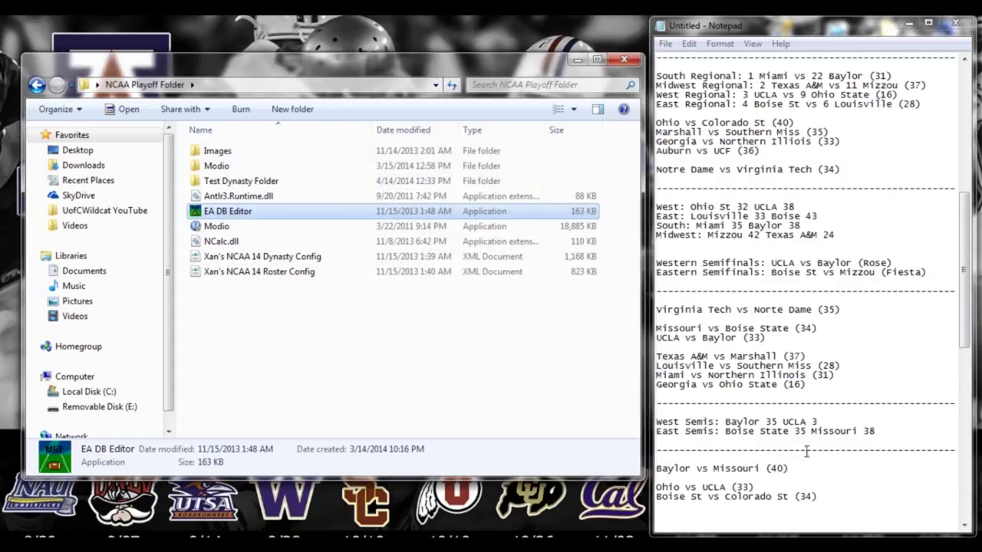
# Relaunch Modio from NCAA Playoff Folder and open the NCAA Football 14 DYNASTY-8TEAM save from the USB device
pyautogui.doubleClick(231, 225)
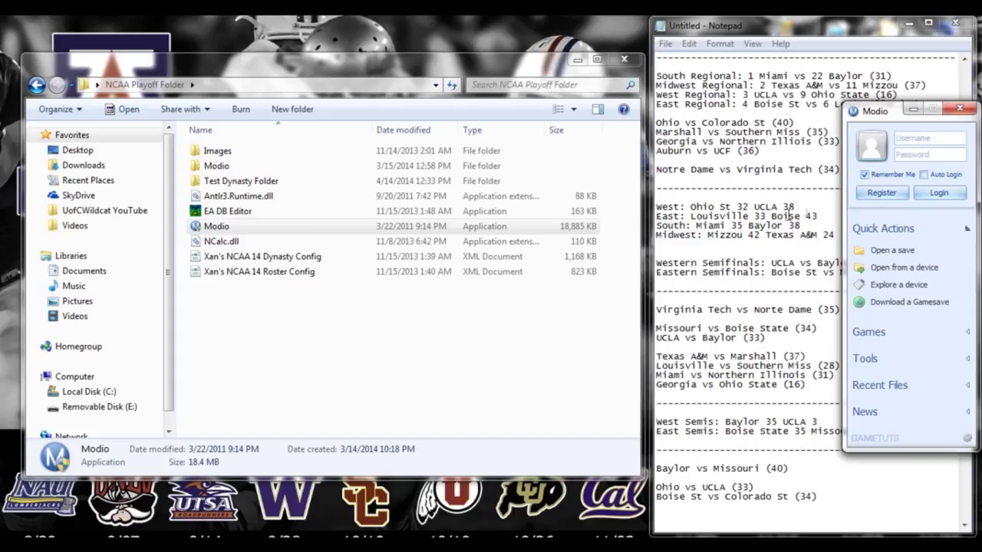
pyautogui.click(891, 274)
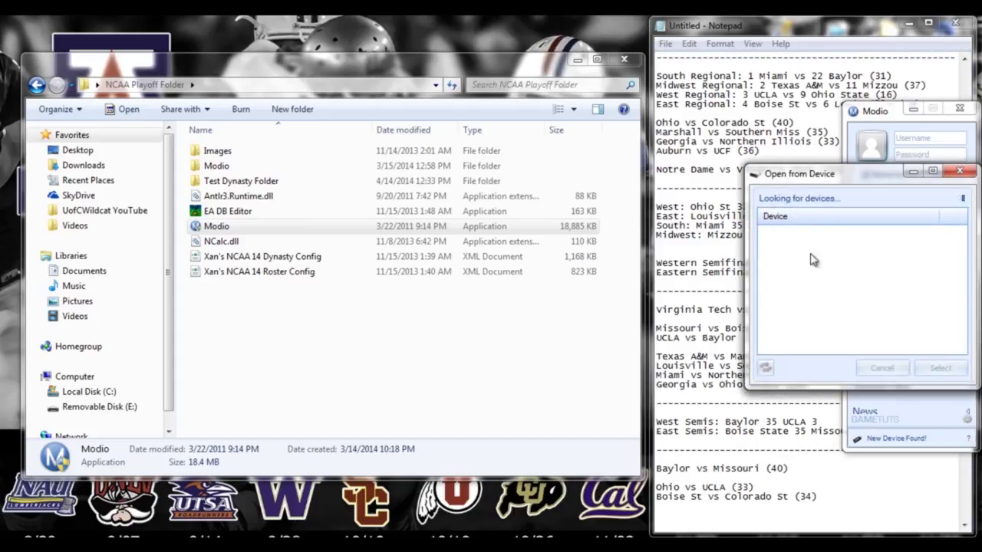
pyautogui.doubleClick(809, 261)
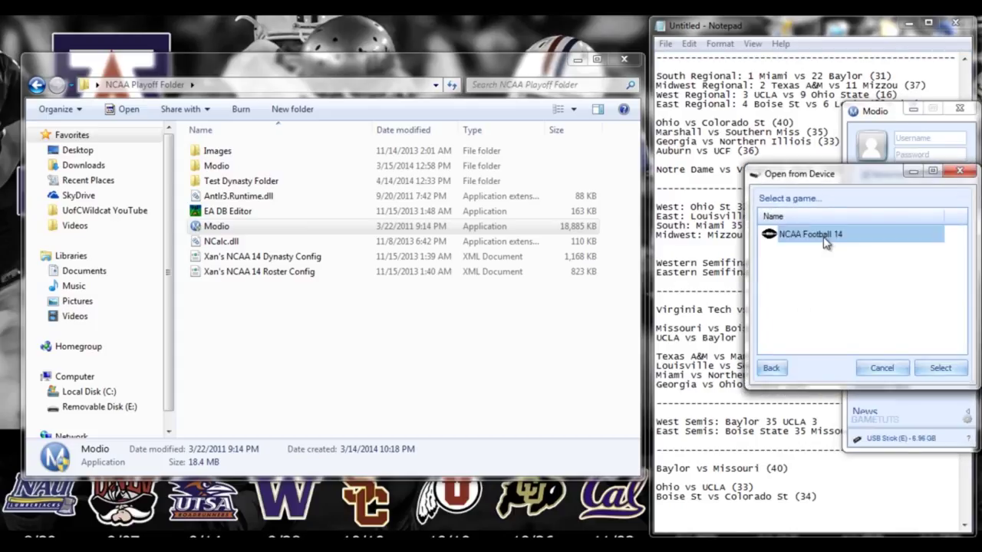
pyautogui.doubleClick(826, 237)
pyautogui.click(827, 244)
pyautogui.click(937, 368)
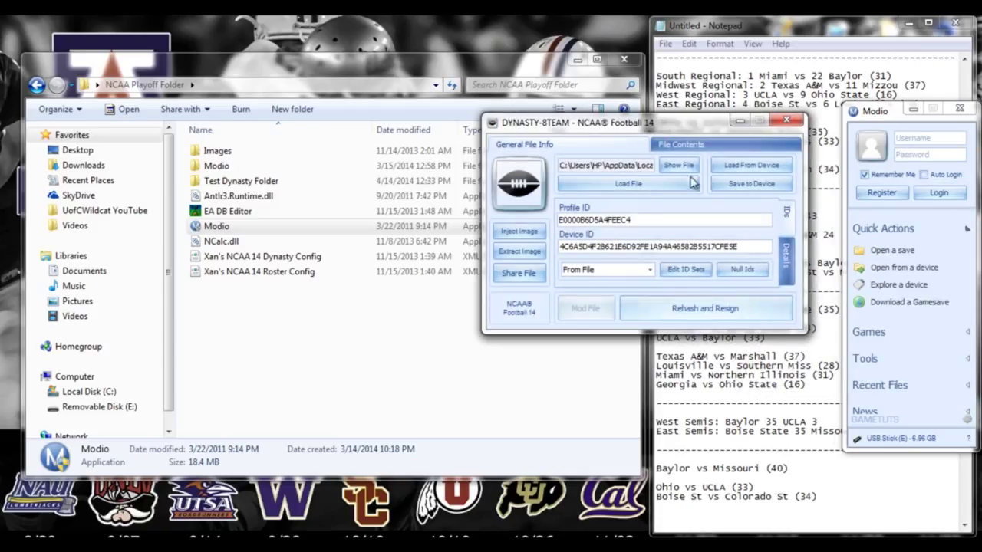
# Replace the DYNASTY-8TEAM file in the reopened save's contents with the edited DYNASTY-8TEAM file from Test Dynasty Folder
pyautogui.click(712, 146)
pyautogui.click(556, 166)
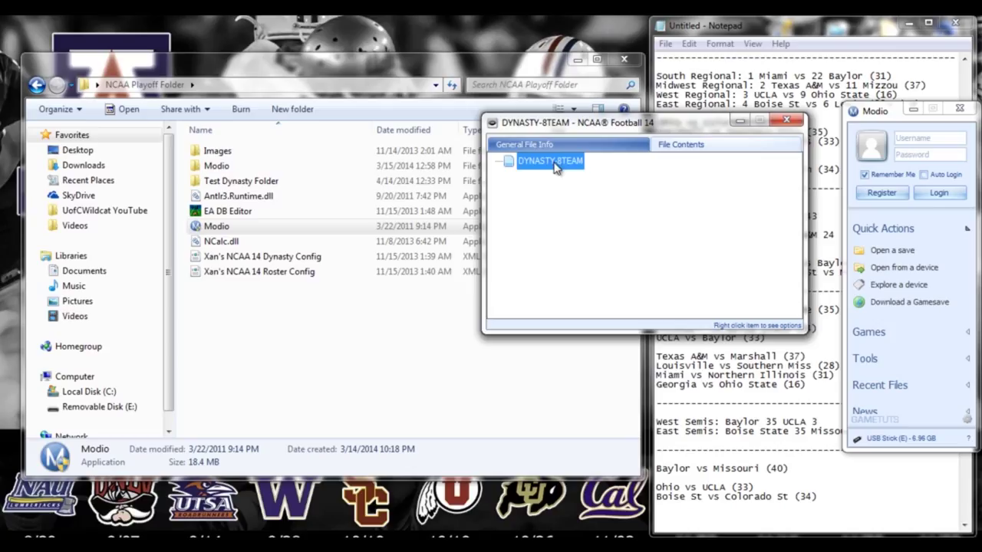
pyautogui.rightClick(556, 166)
pyautogui.click(603, 186)
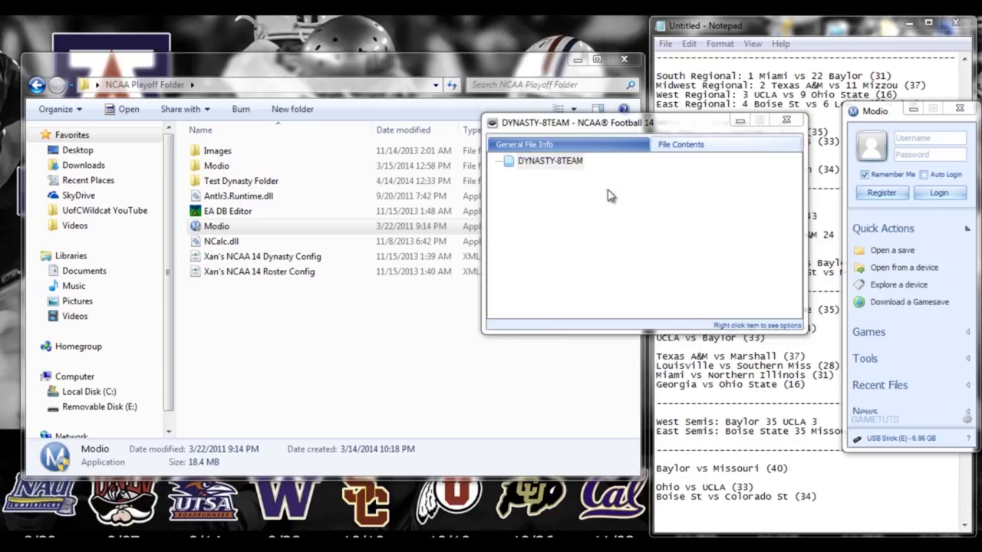
pyautogui.click(658, 262)
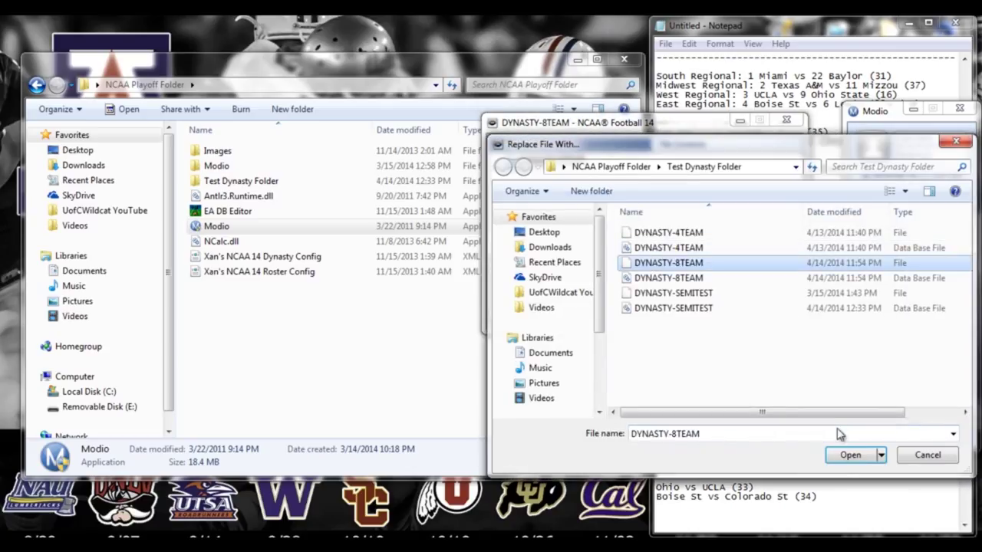
pyautogui.click(848, 455)
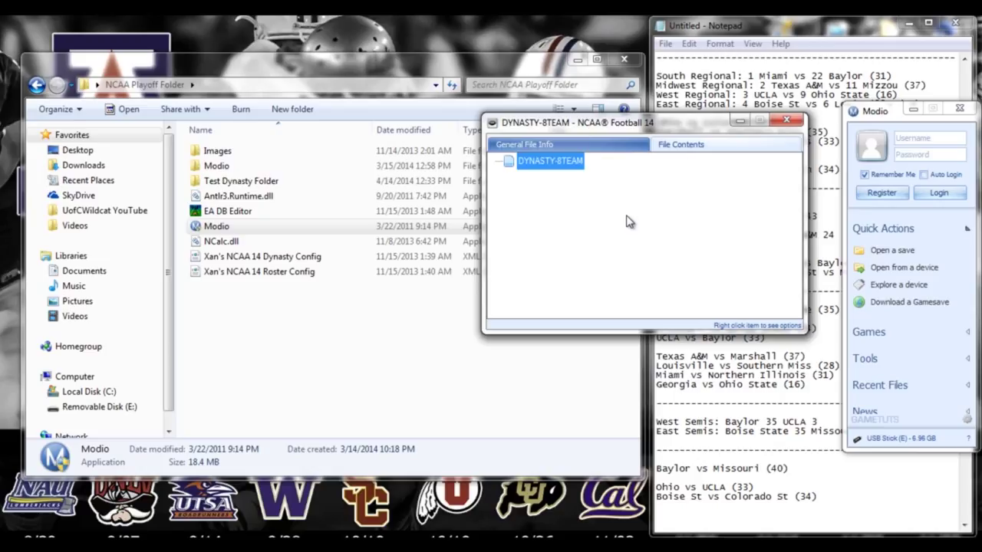
# Save the updated DYNASTY-8TEAM save to the second listed profile on the USB device and close Modio
pyautogui.doubleClick(552, 160)
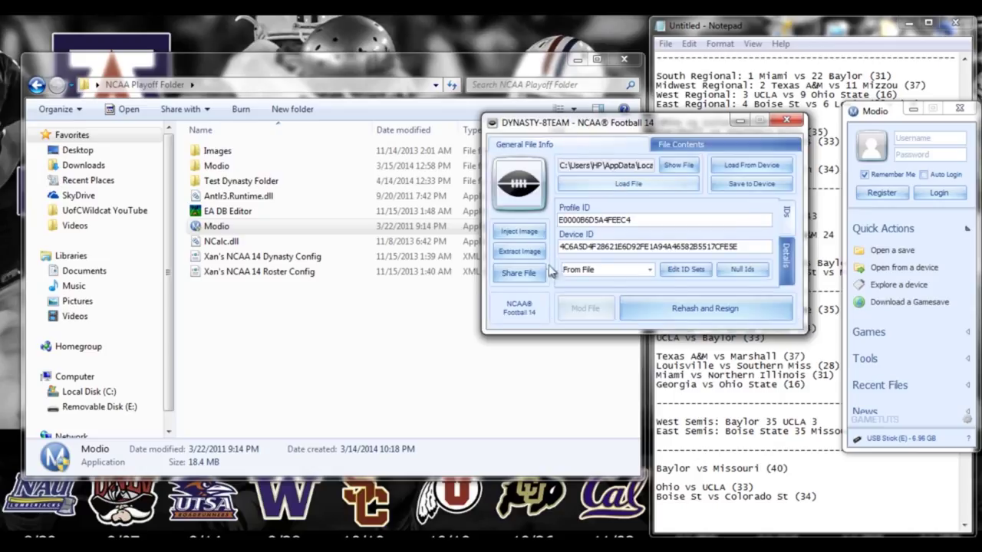
pyautogui.click(743, 182)
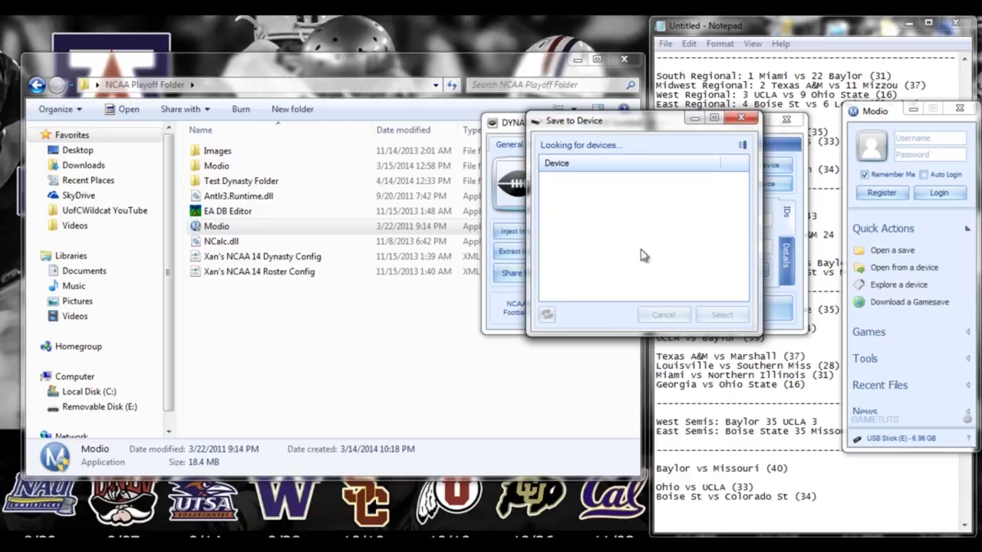
pyautogui.doubleClick(606, 208)
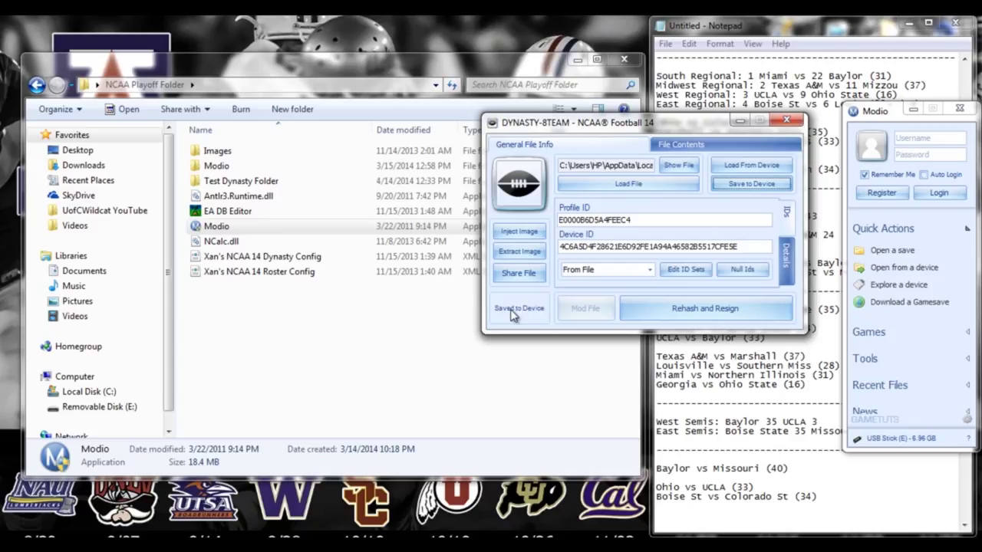
pyautogui.click(787, 120)
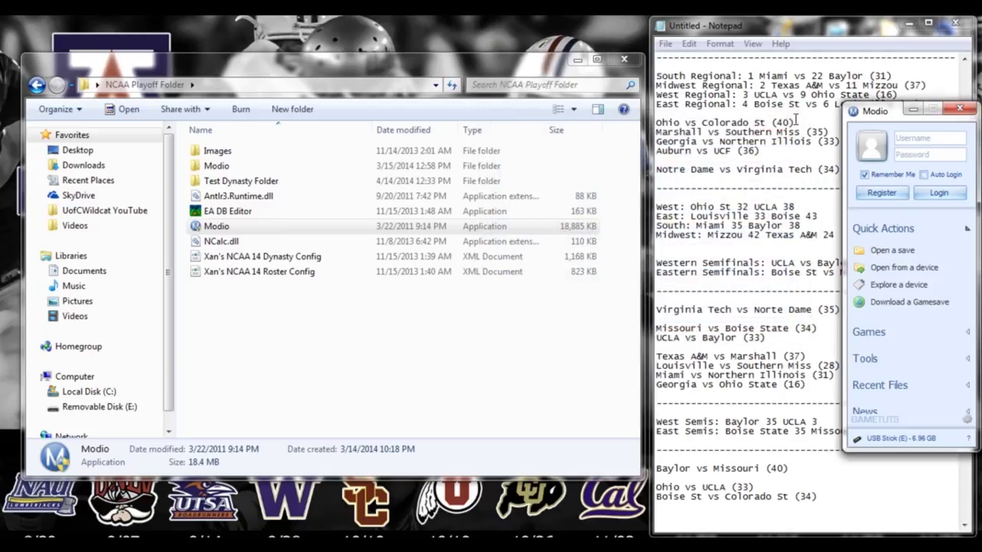
pyautogui.click(959, 109)
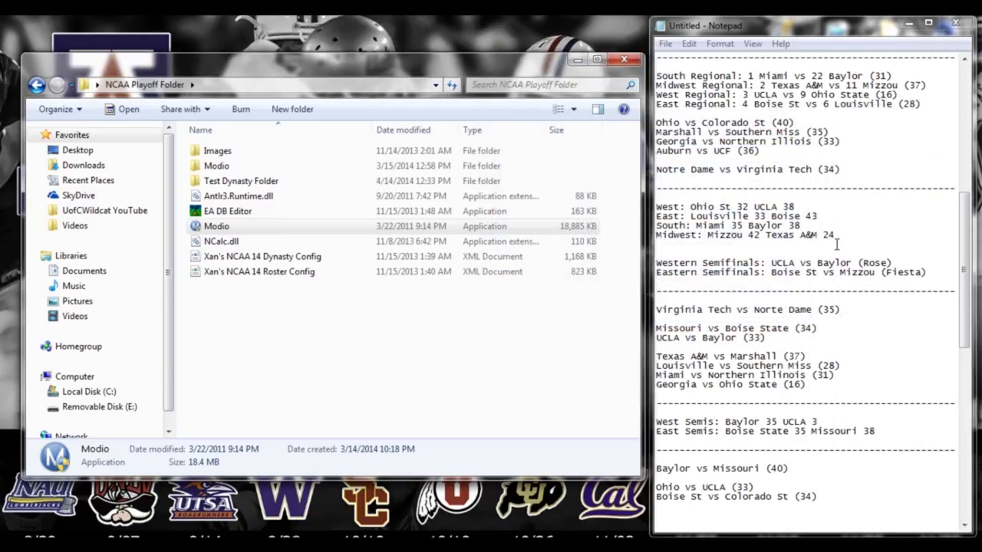
# Eject the TRAVELDRIVE 005B USB drive safely from the computer
pyautogui.click(839, 551)
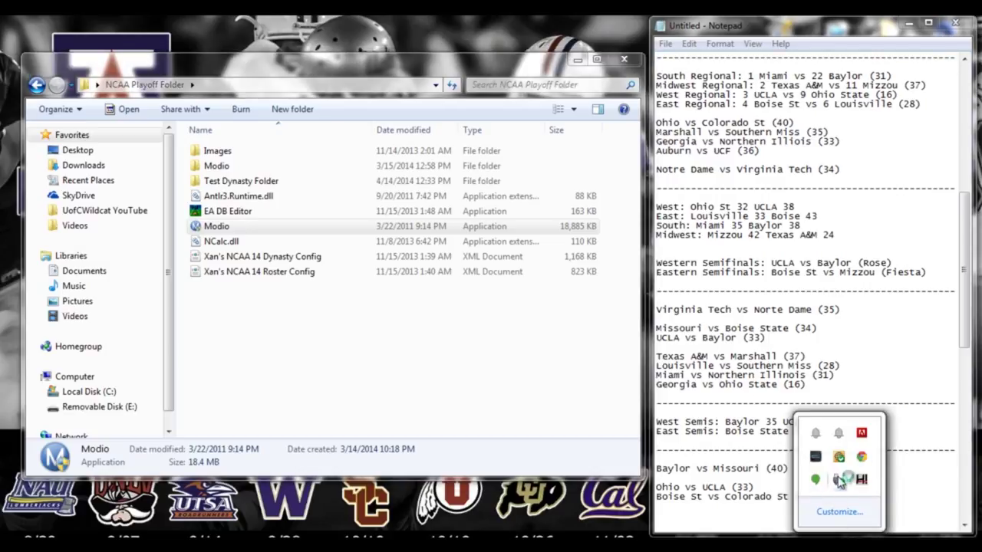
pyautogui.rightClick(838, 481)
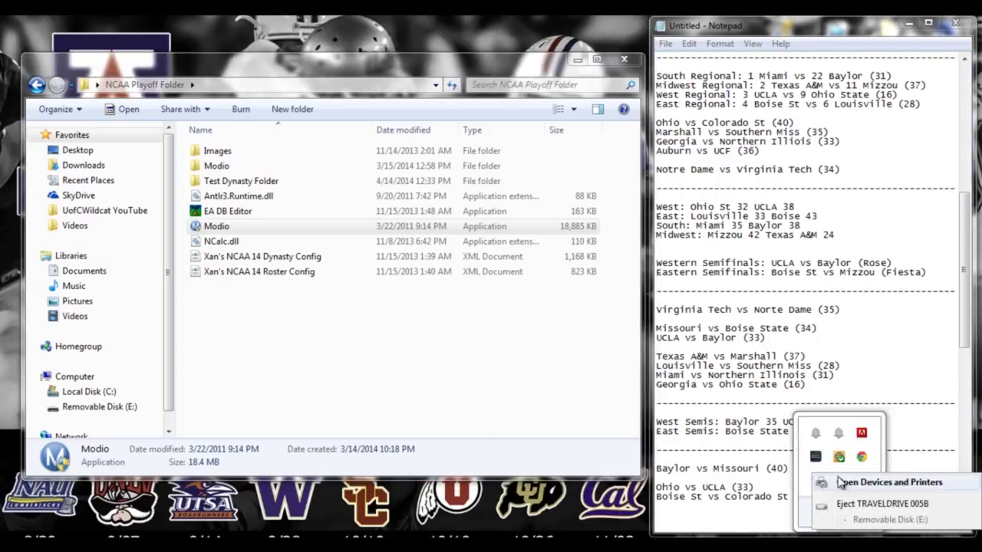
pyautogui.click(874, 504)
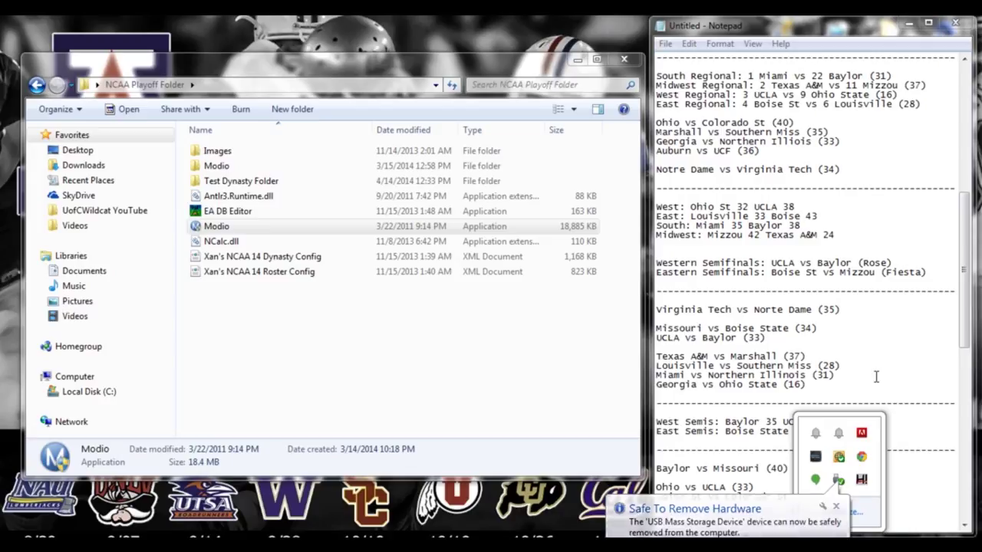
pyautogui.click(663, 464)
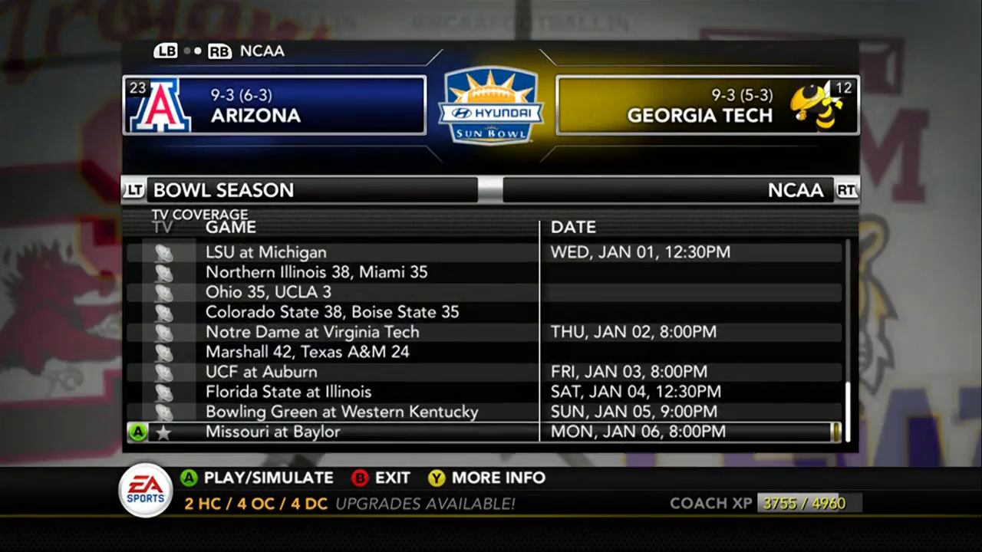
# Switch to NCAA Football 14 and review the edited Cotton, Rose, Capital One and Fiesta Bowl games in the Bowl Season schedule
pyautogui.press('Up')
pyautogui.press('Up')
pyautogui.press('Up')
pyautogui.press('Up')
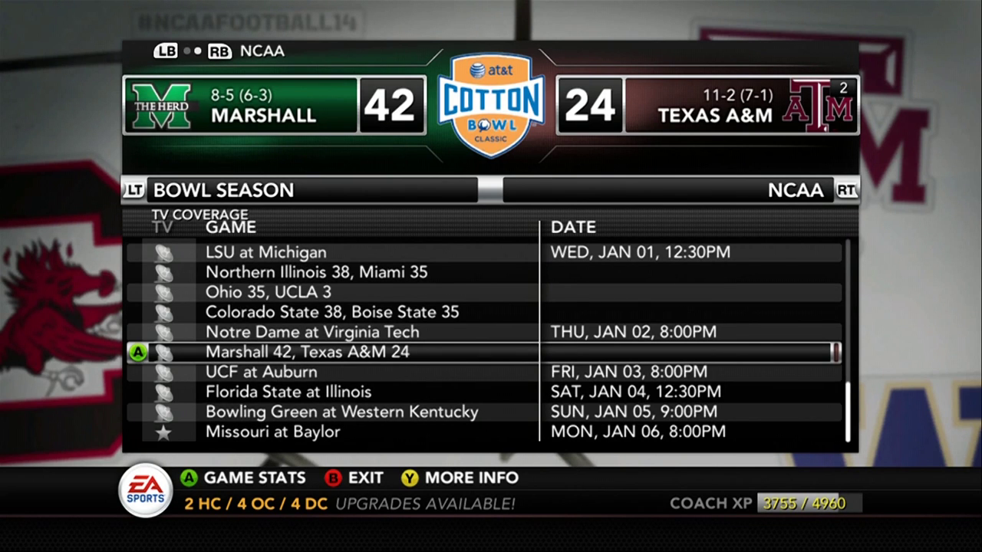
pyautogui.press('Up')
pyautogui.press('Up')
pyautogui.press('Up')
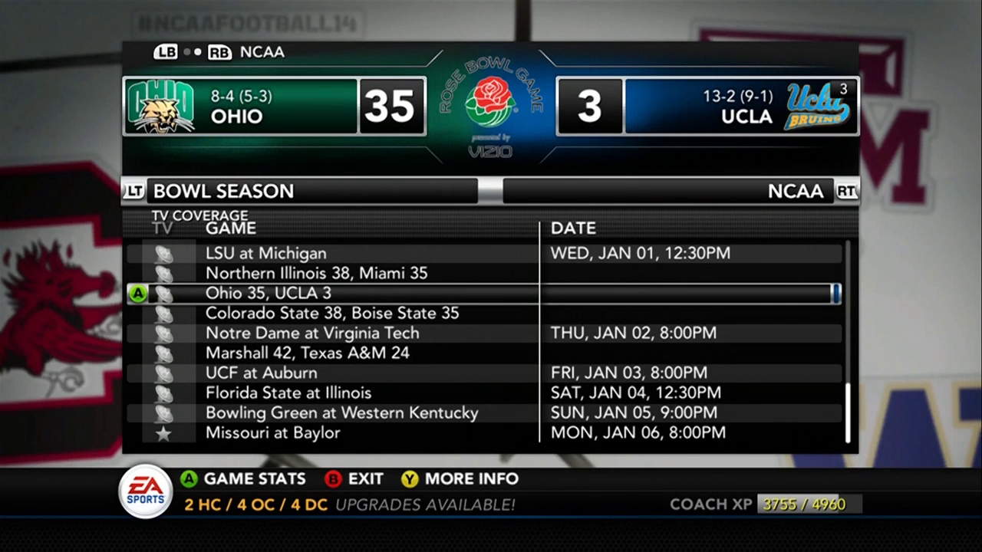
pyautogui.press('Up')
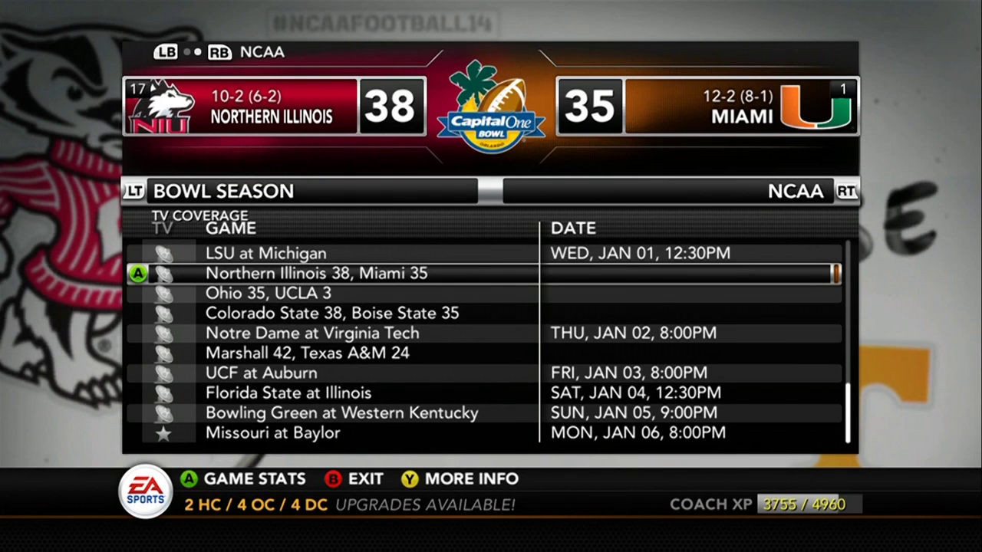
pyautogui.press('Down')
pyautogui.press('Down')
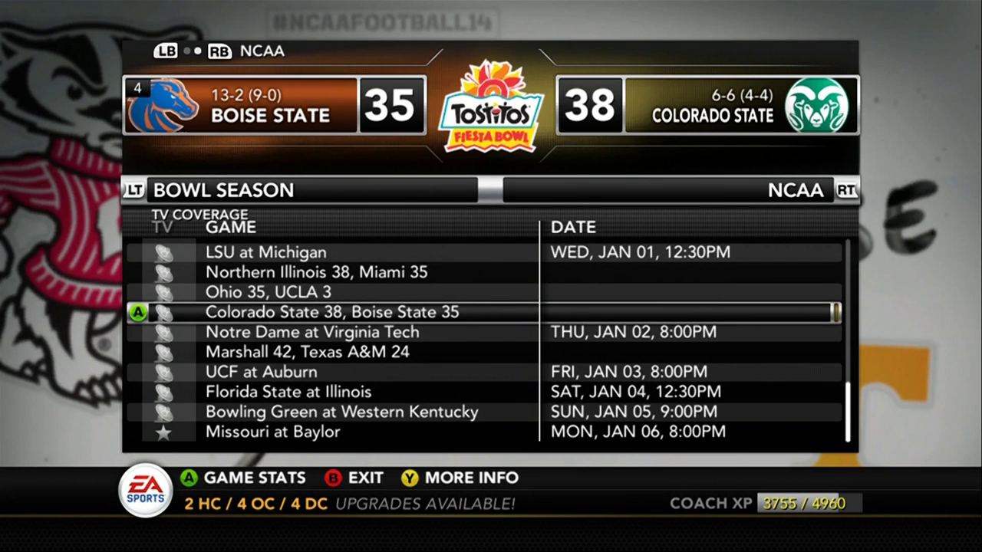
pyautogui.press('Up')
pyautogui.press('Up')
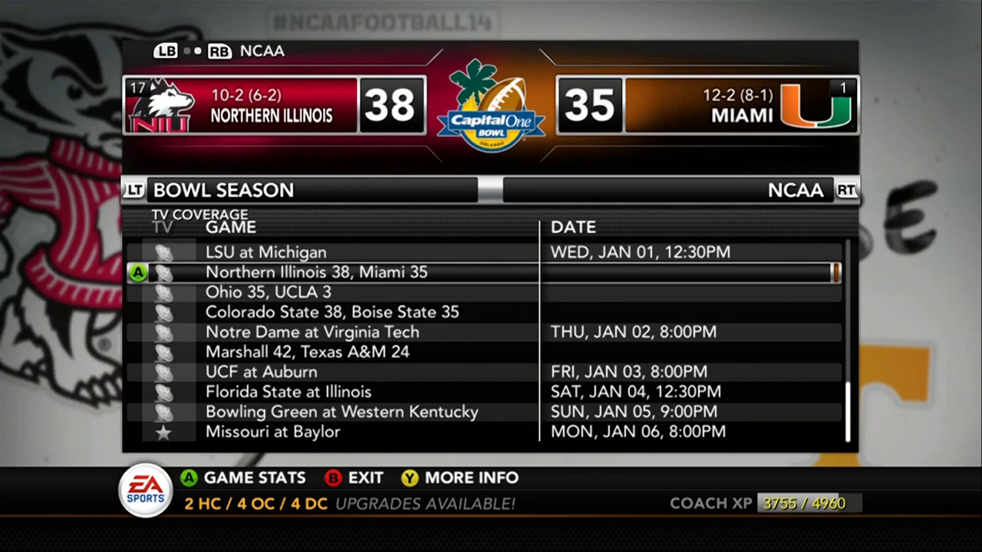
pyautogui.press('Down')
pyautogui.press('Down')
pyautogui.press('Down')
pyautogui.press('Down')
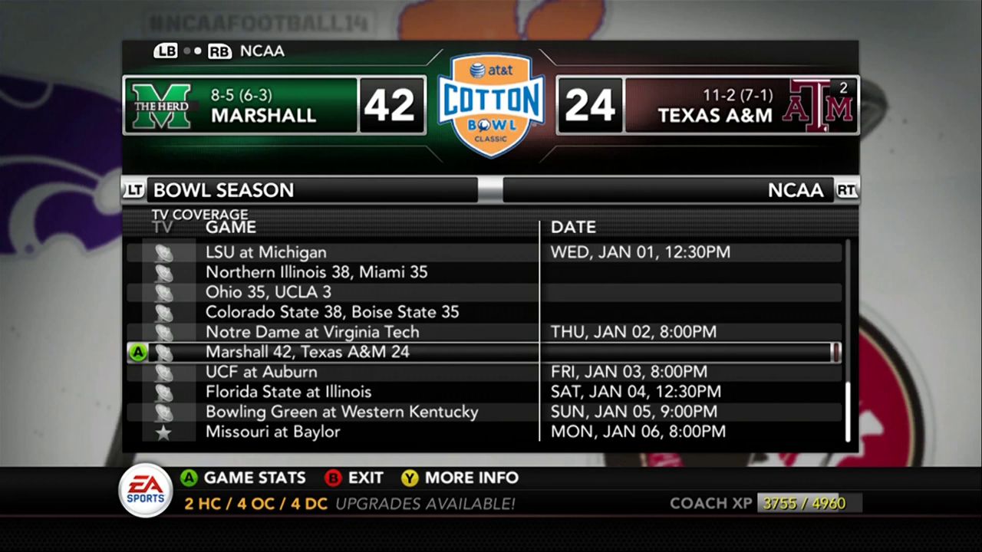
# View the Conference Championship Week games and return the schedule to Bowl Season
pyautogui.press('Return')
pyautogui.press('Up')
pyautogui.press('Return')
pyautogui.press('Down')
pyautogui.press('Up')
pyautogui.press('Return')
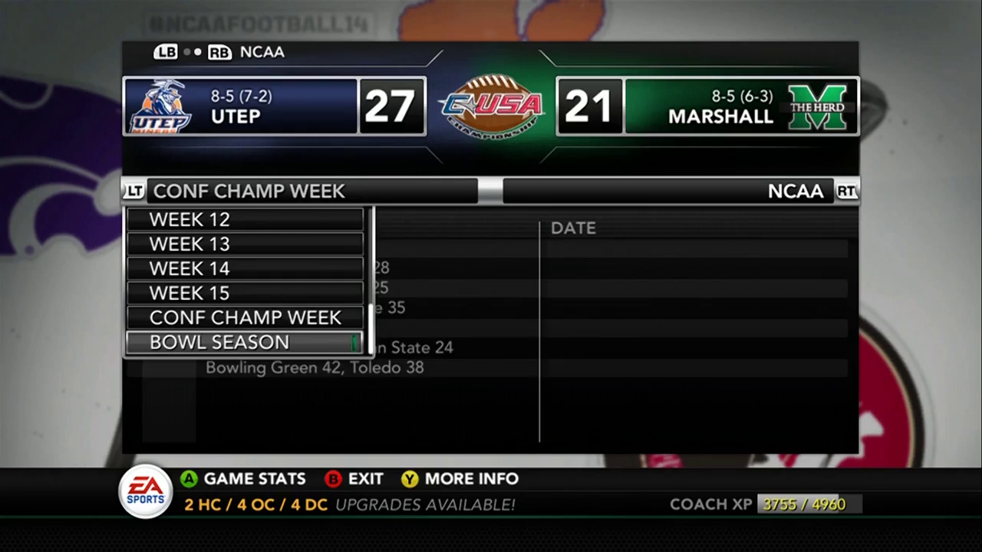
pyautogui.press('Return')
# Look through the Bowl Season schedule down to the Missouri at Baylor BCS championship matchup
pyautogui.press('Down')
pyautogui.press('Down')
pyautogui.press('Down')
pyautogui.press('Down')
pyautogui.press('Down')
pyautogui.press('Down')
pyautogui.press('Down')
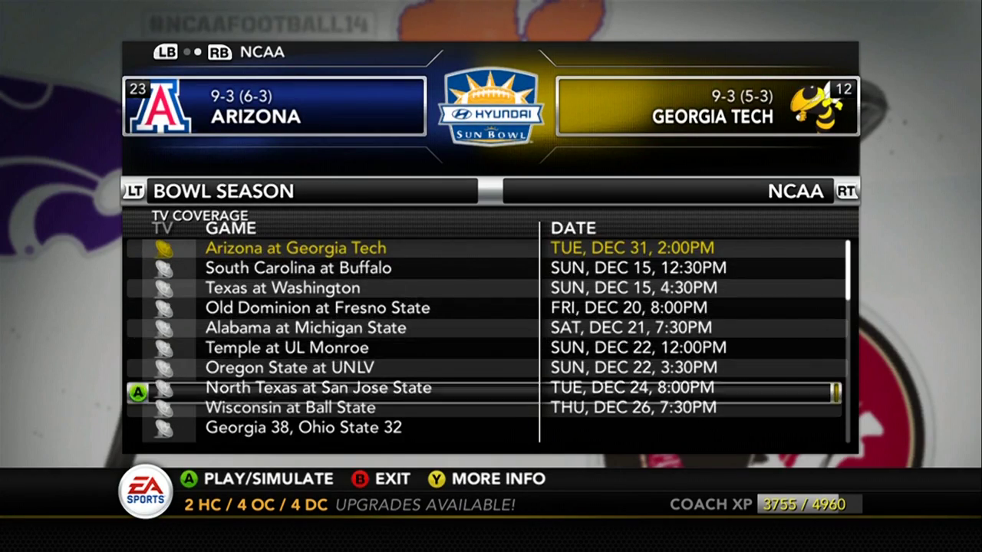
pyautogui.press('Down')
pyautogui.press('Down')
pyautogui.press('Down')
pyautogui.press('Down')
pyautogui.press('Down')
pyautogui.press('Down')
pyautogui.press('Down')
pyautogui.press('Down')
pyautogui.press('Down')
pyautogui.press('Down')
pyautogui.press('Down')
pyautogui.press('Down')
pyautogui.press('Down')
pyautogui.press('Down')
pyautogui.press('Down')
pyautogui.press('Down')
pyautogui.press('Down')
pyautogui.press('Down')
pyautogui.press('Down')
pyautogui.press('Down')
pyautogui.press('Up')
pyautogui.press('Up')
pyautogui.press('Up')
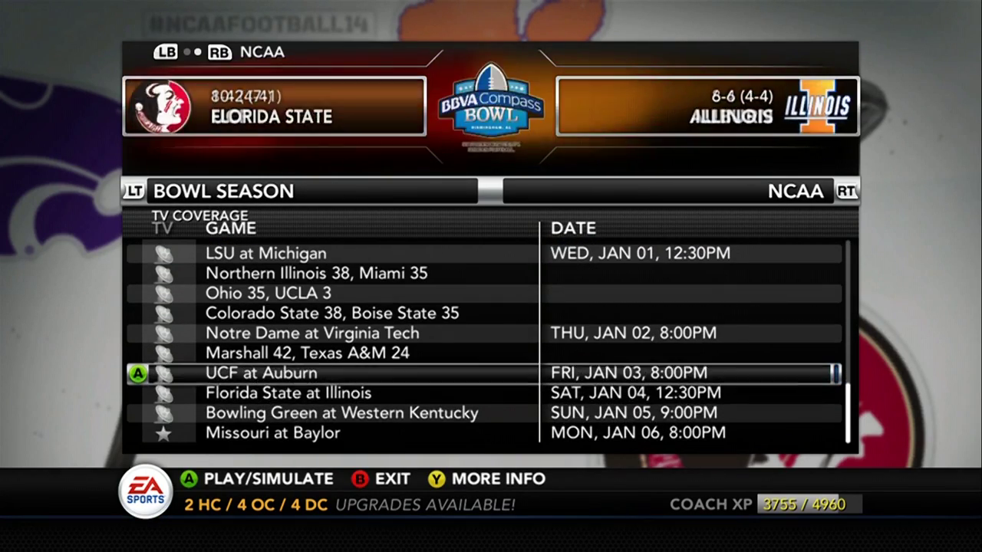
pyautogui.press('Up')
pyautogui.press('Up')
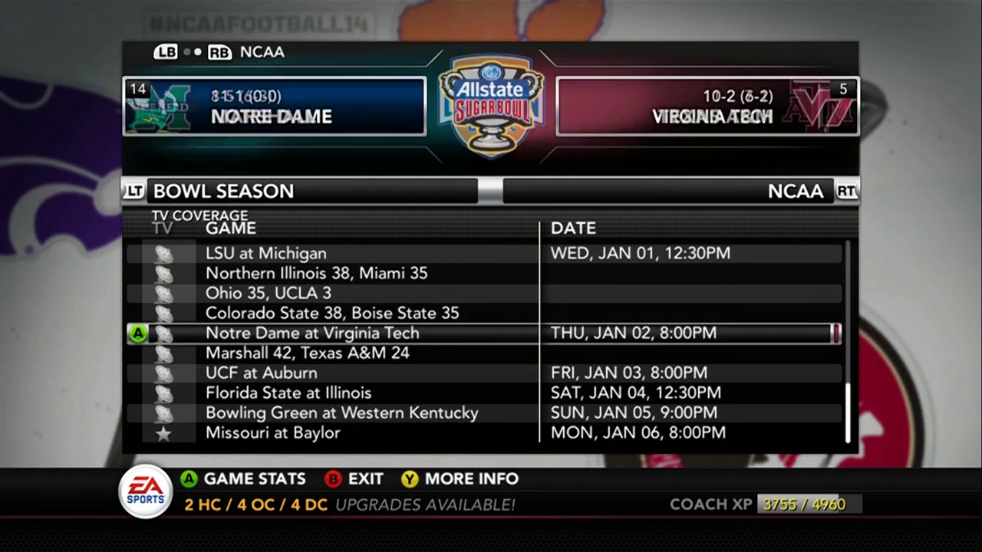
pyautogui.press('Up')
pyautogui.press('Down')
pyautogui.press('Down')
pyautogui.press('Down')
pyautogui.press('Down')
pyautogui.press('Down')
pyautogui.press('Down')
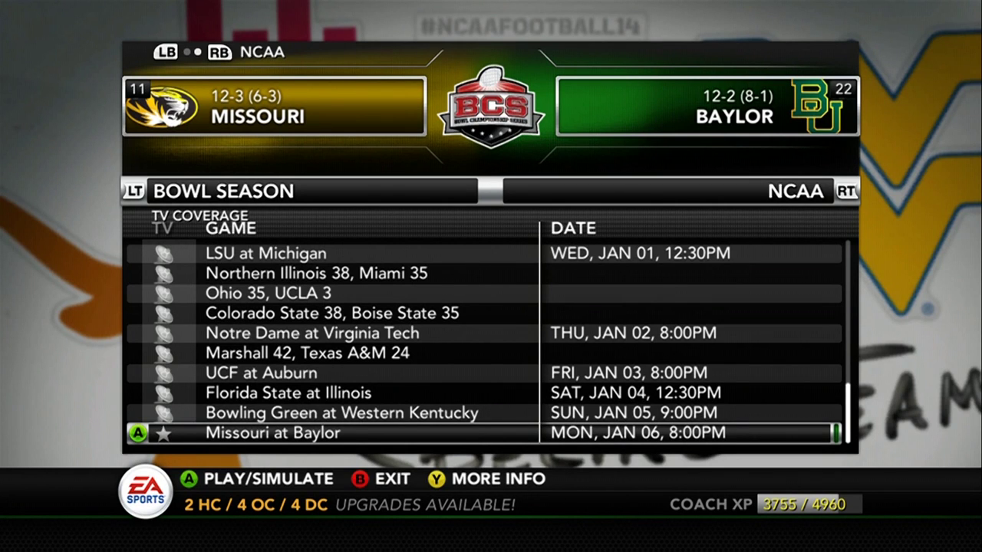
# Check the game summary of the Fiesta Bowl between Colorado State and Boise State, then close it
pyautogui.press('Up')
pyautogui.press('Up')
pyautogui.press('Up')
pyautogui.press('Up')
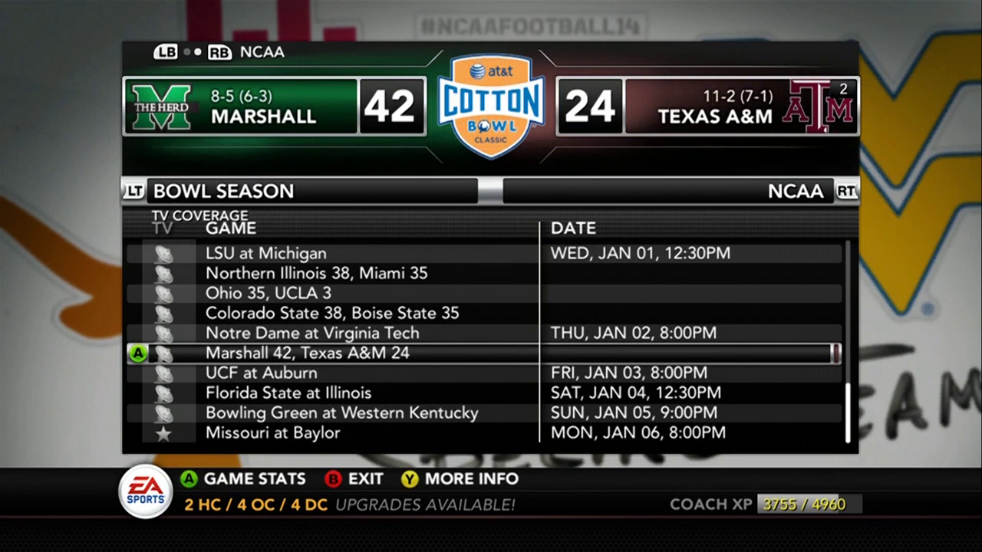
pyautogui.press('Up')
pyautogui.press('Up')
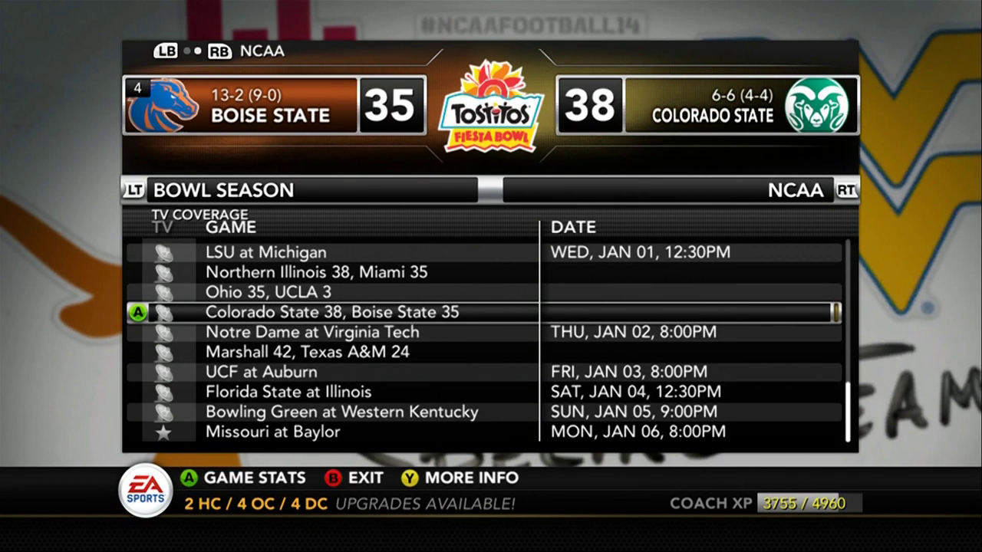
pyautogui.press('Return')
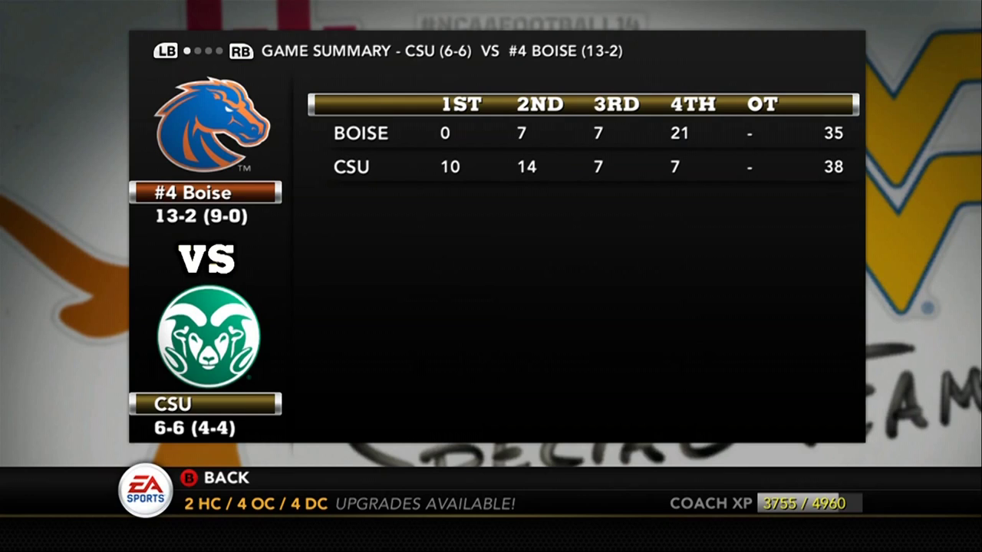
pyautogui.press('Escape')
# Start the Missouri at Baylor BCS championship game with control of Missouri, keeping its 4-3 defense and Regular controls
pyautogui.press('Down')
pyautogui.press('Down')
pyautogui.press('Down')
pyautogui.press('Down')
pyautogui.press('Down')
pyautogui.press('Down')
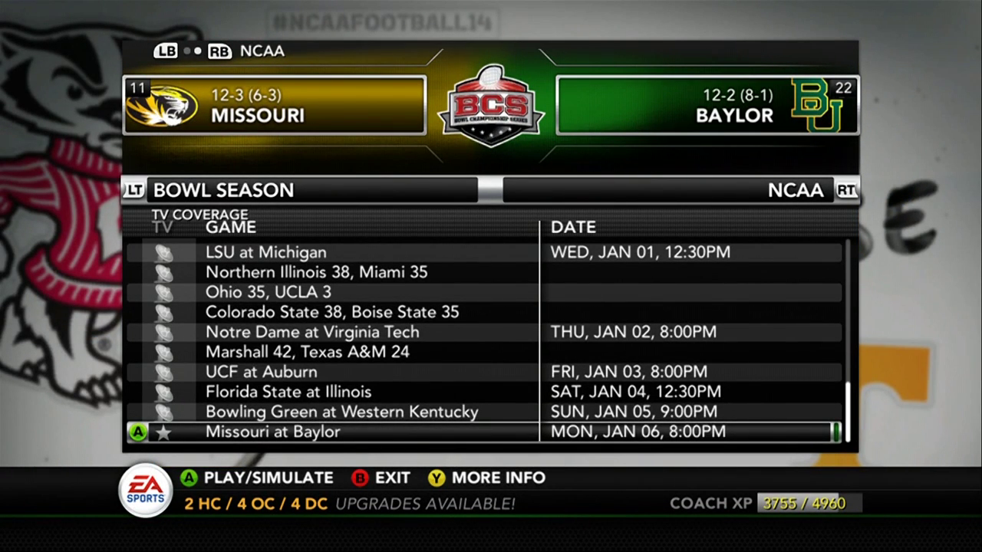
pyautogui.press('Return')
pyautogui.press('Return')
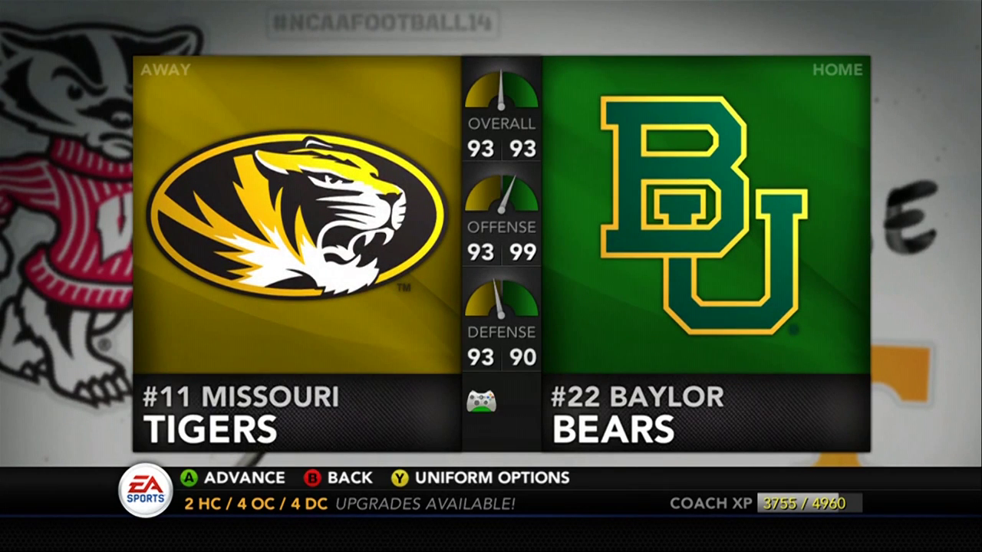
pyautogui.press('Left')
pyautogui.press('Return')
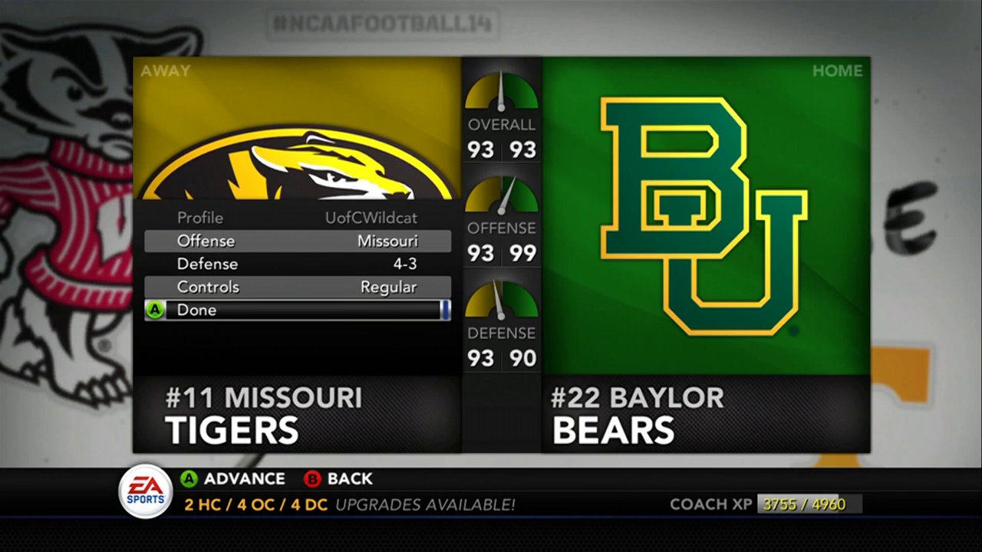
pyautogui.press('Return')
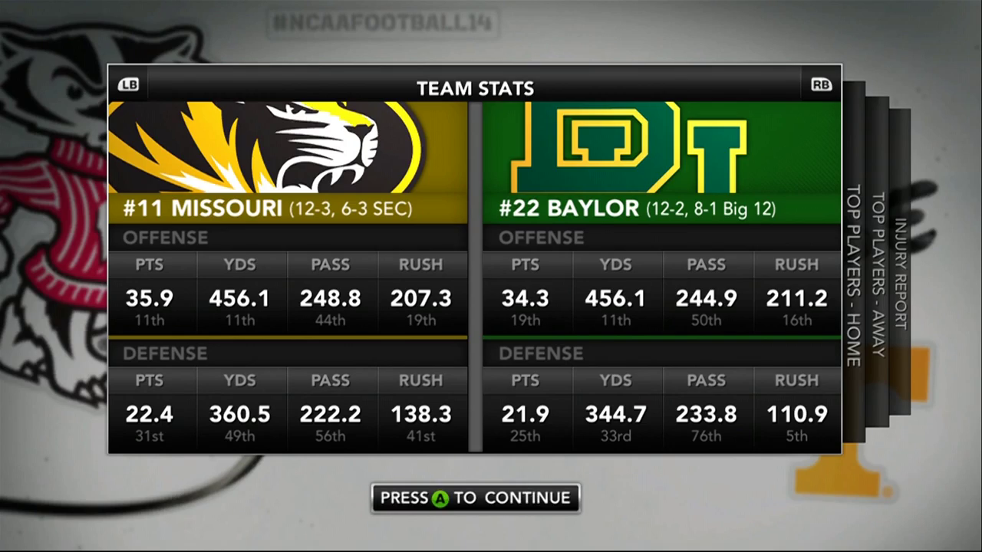
pyautogui.press('Return')
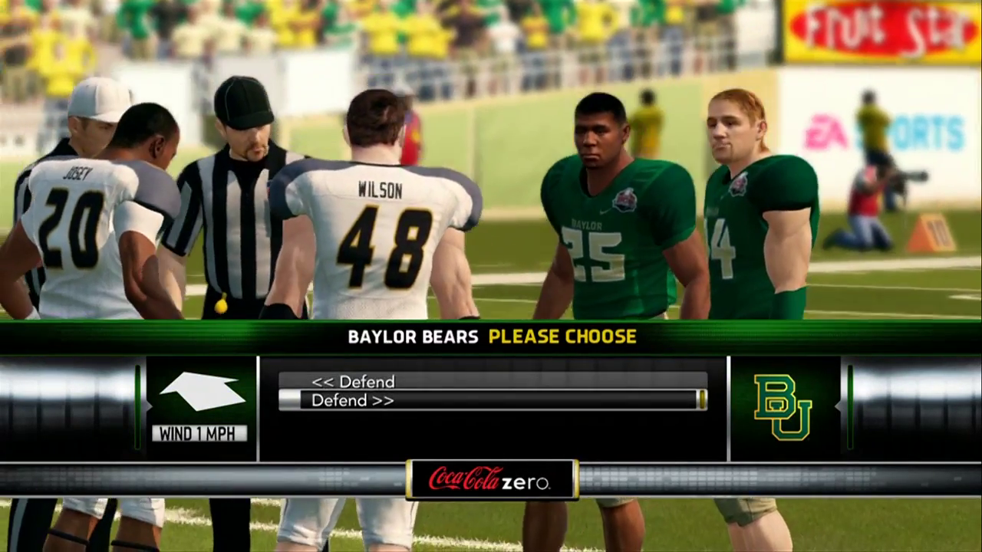
# Get past the coin toss and simulate the championship by skipping ahead to End of Game
pyautogui.press('Return')
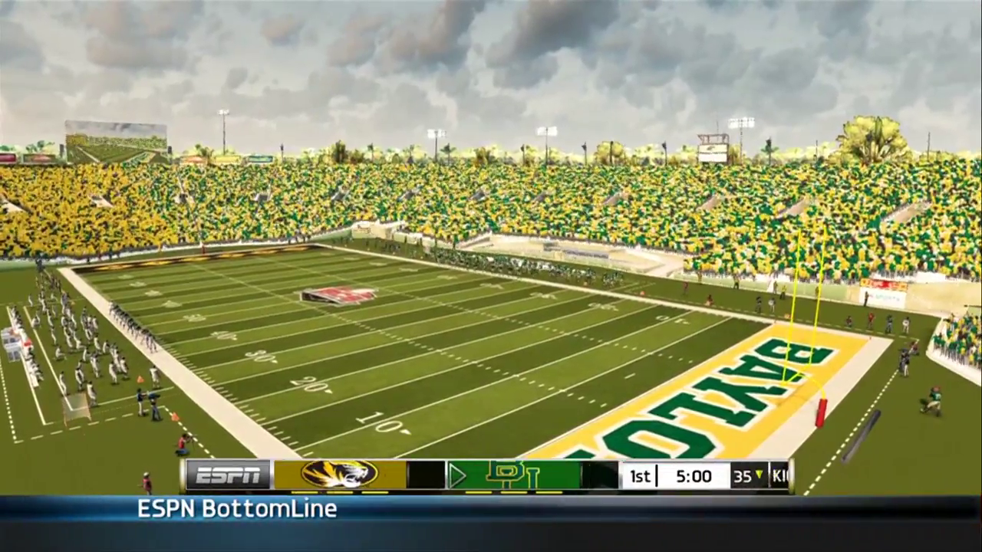
pyautogui.press('Return')
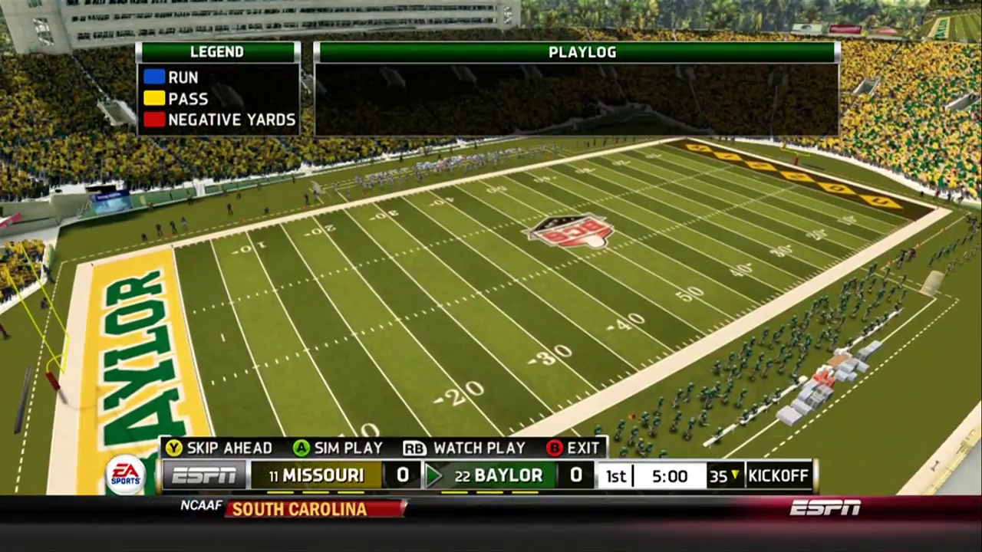
pyautogui.press('y')
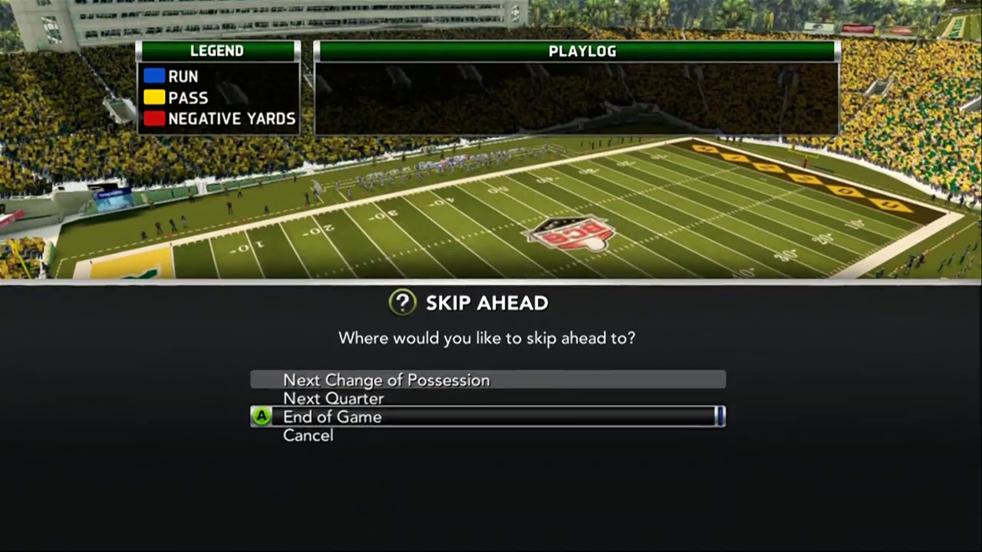
pyautogui.press('Return')
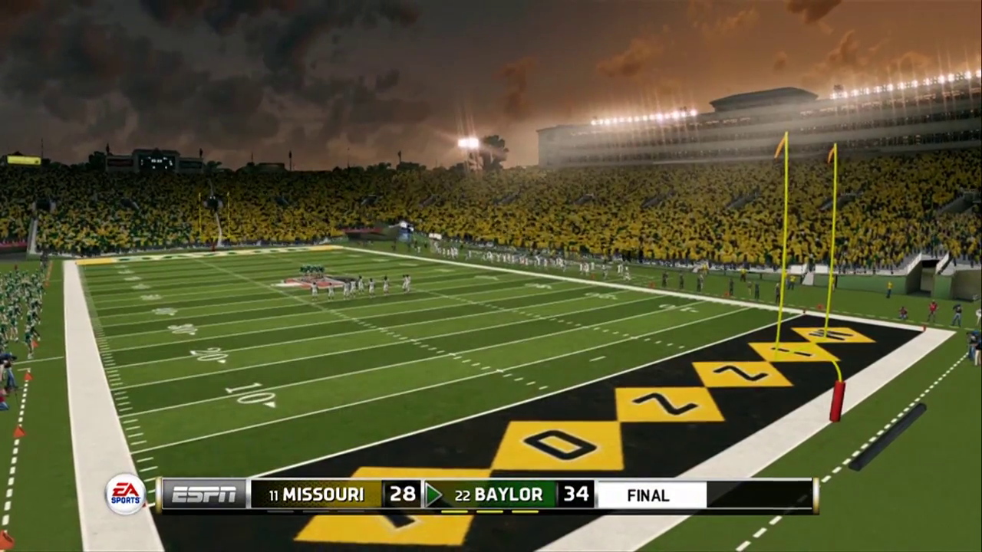
# Review Missouri's passing and rushing player stats for the finished game
pyautogui.press('Right')
pyautogui.press('Escape')
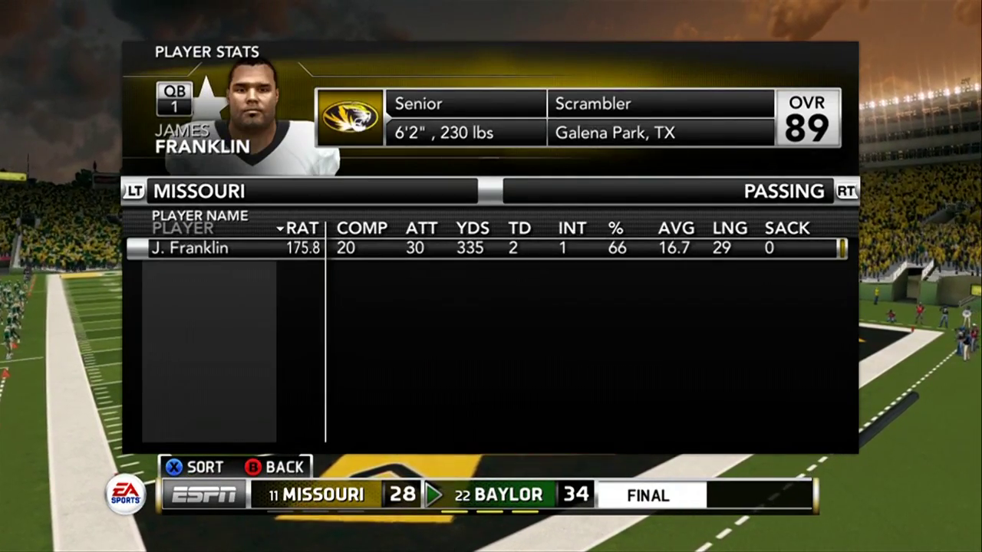
pyautogui.press('Right')
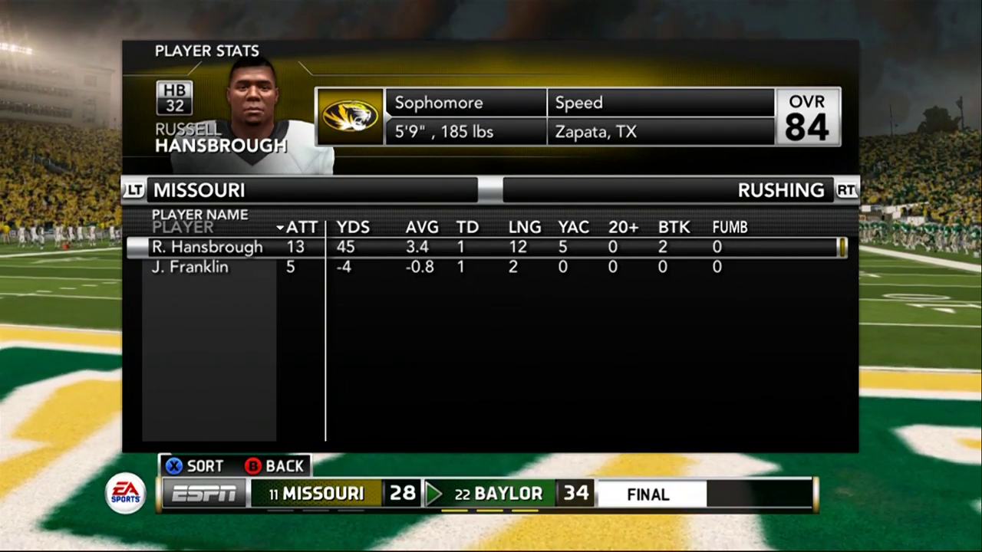
pyautogui.press('Escape')
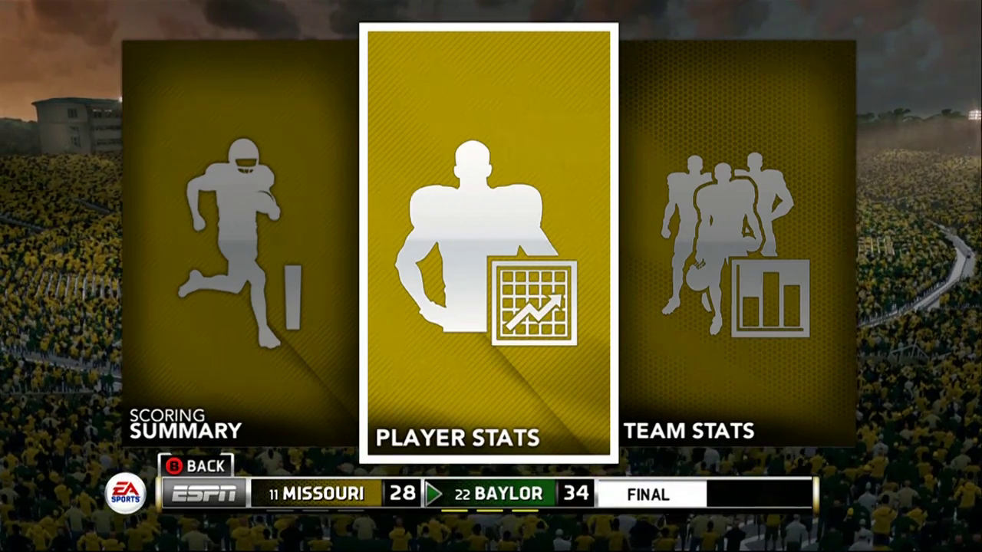
# Exit the finished championship game and continue past its game stats to the dynasty hub
pyautogui.press('Escape')
pyautogui.press('Right')
pyautogui.press('Right')
pyautogui.press('Right')
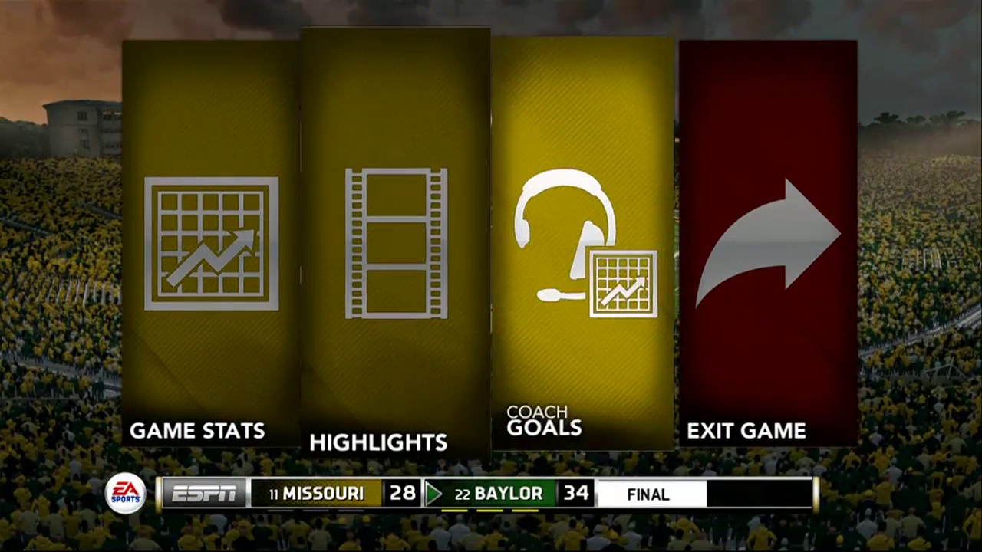
pyautogui.press('Return')
pyautogui.press('Up')
pyautogui.press('Return')
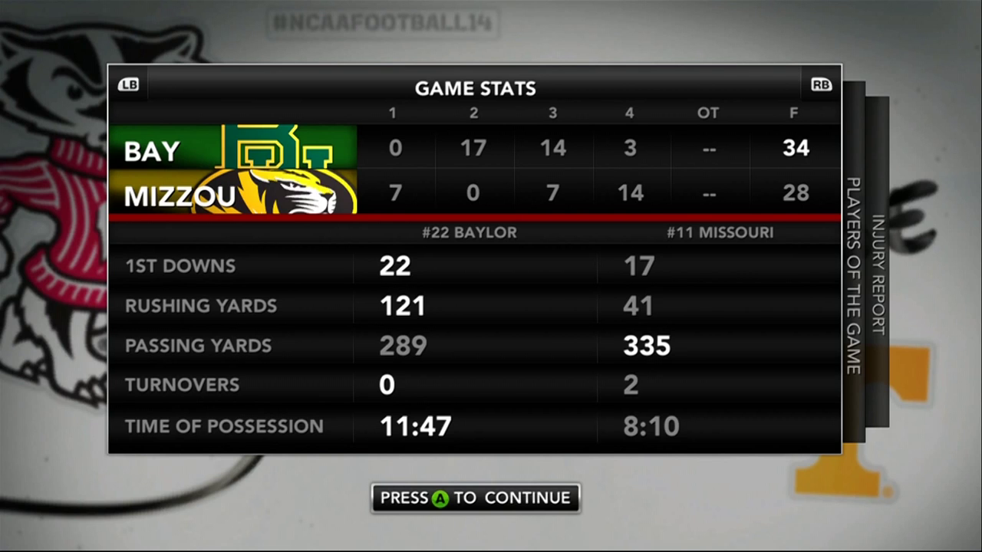
pyautogui.press('a')
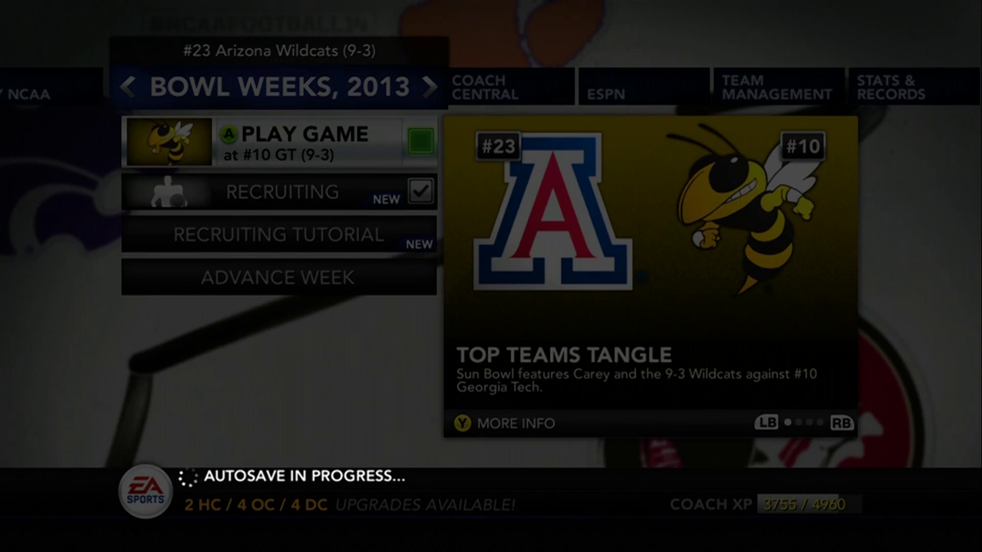
# Open the scores and schedules and look through the early bowl season games to the Georgia versus Ohio State Holiday Bowl
pyautogui.press('Right')
pyautogui.press('Right')
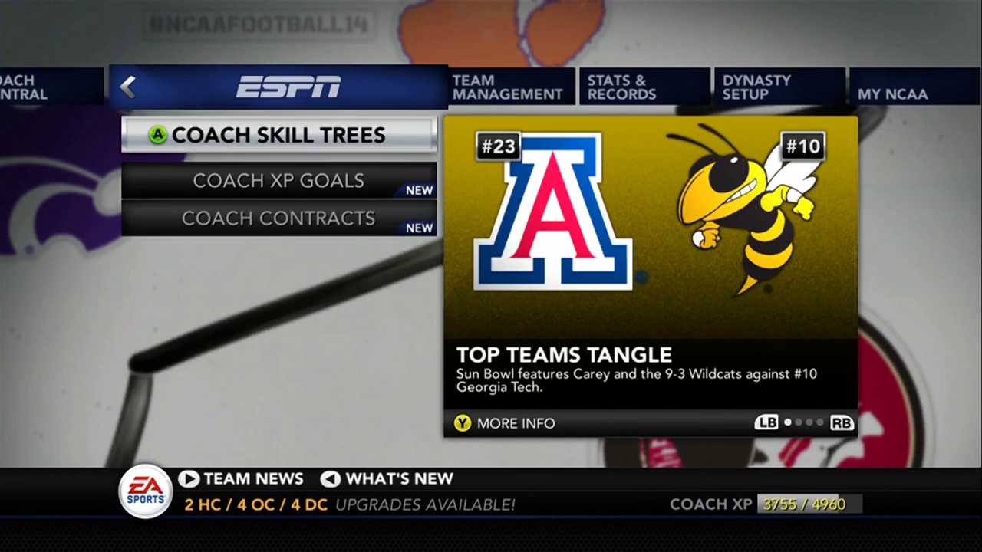
pyautogui.press('Down')
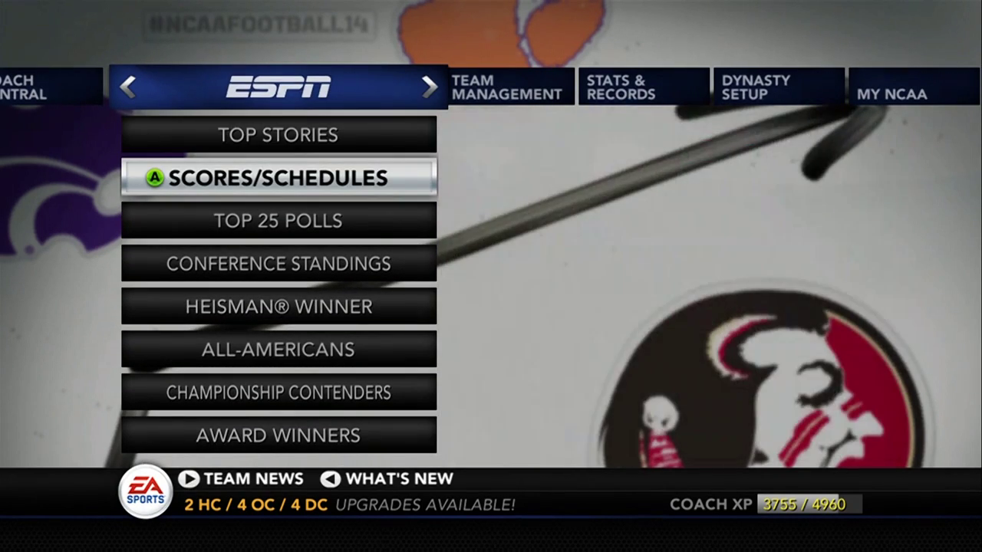
pyautogui.press('Return')
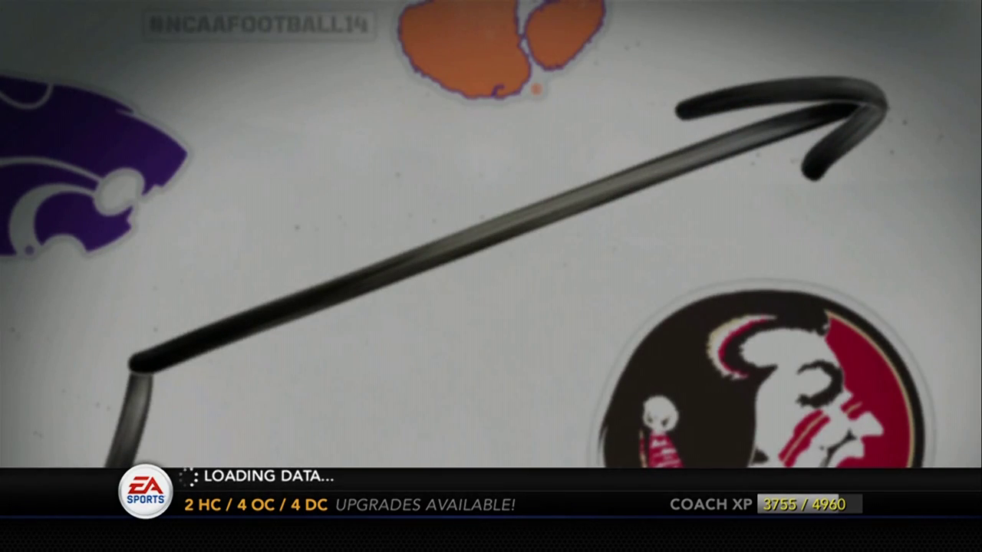
pyautogui.press('Down')
pyautogui.press('Down')
pyautogui.press('Down')
pyautogui.press('Down')
pyautogui.press('Down')
pyautogui.press('Down')
pyautogui.press('Down')
pyautogui.press('Down')
pyautogui.press('Down')
pyautogui.press('Down')
pyautogui.press('Down')
pyautogui.press('Up')
pyautogui.press('Up')
pyautogui.press('Up')
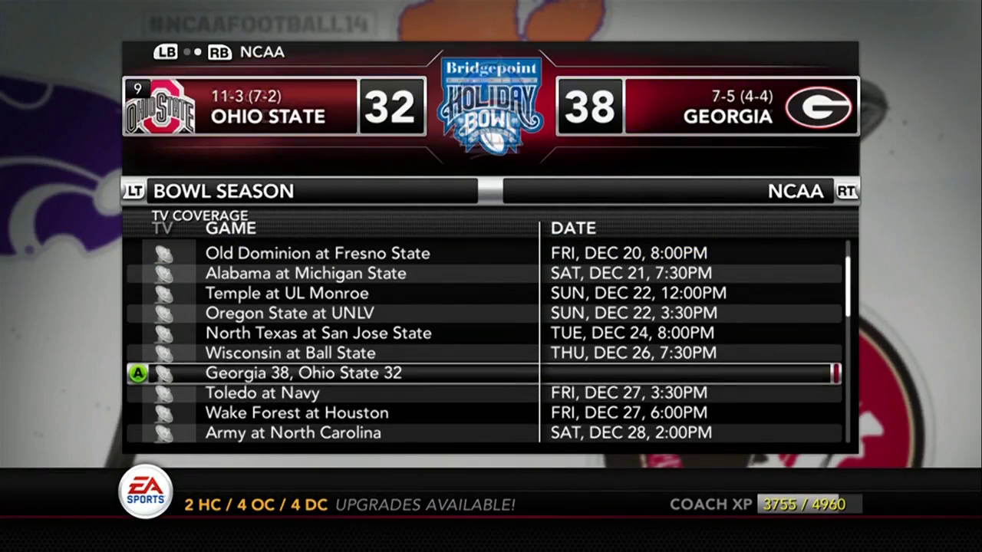
# Examine the bowl season entries from Toledo at Navy through the Chick-fil-A Bowl to the Capital One Bowl
pyautogui.press('Down')
pyautogui.press('Down')
pyautogui.press('Down')
pyautogui.press('Down')
pyautogui.press('Down')
pyautogui.press('Down')
pyautogui.press('Down')
pyautogui.press('Down')
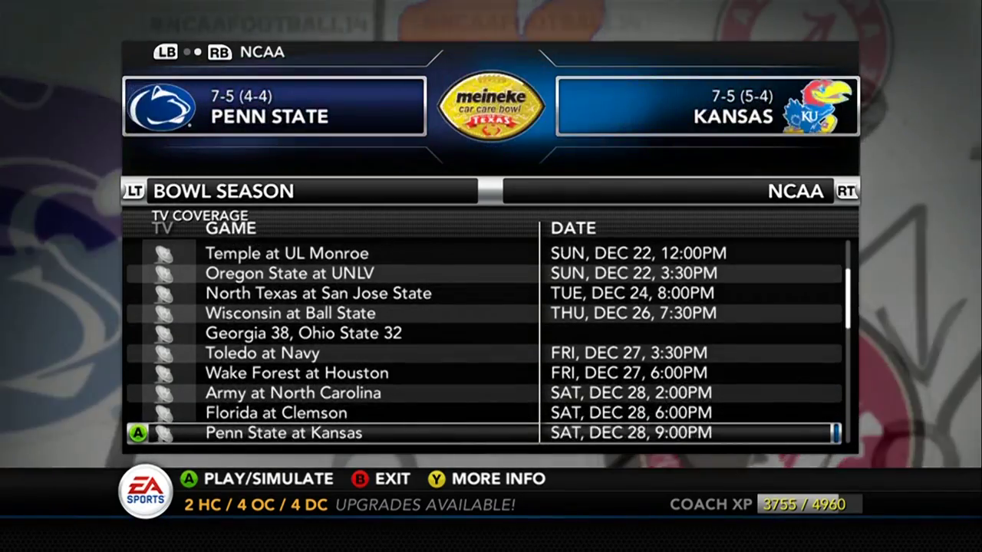
pyautogui.press('Down')
pyautogui.press('Down')
pyautogui.press('Down')
pyautogui.press('Down')
pyautogui.press('Down')
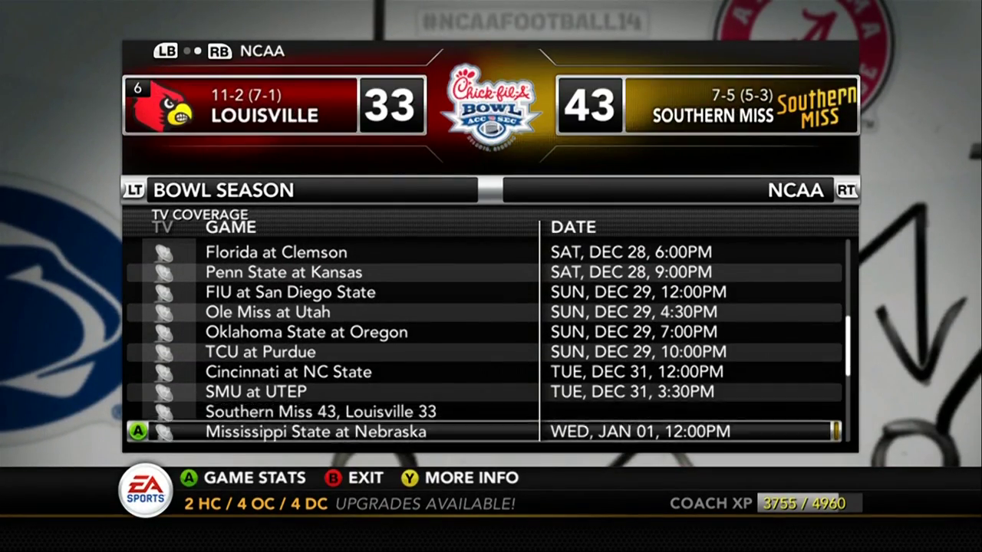
pyautogui.press('Down')
pyautogui.press('Down')
pyautogui.press('Down')
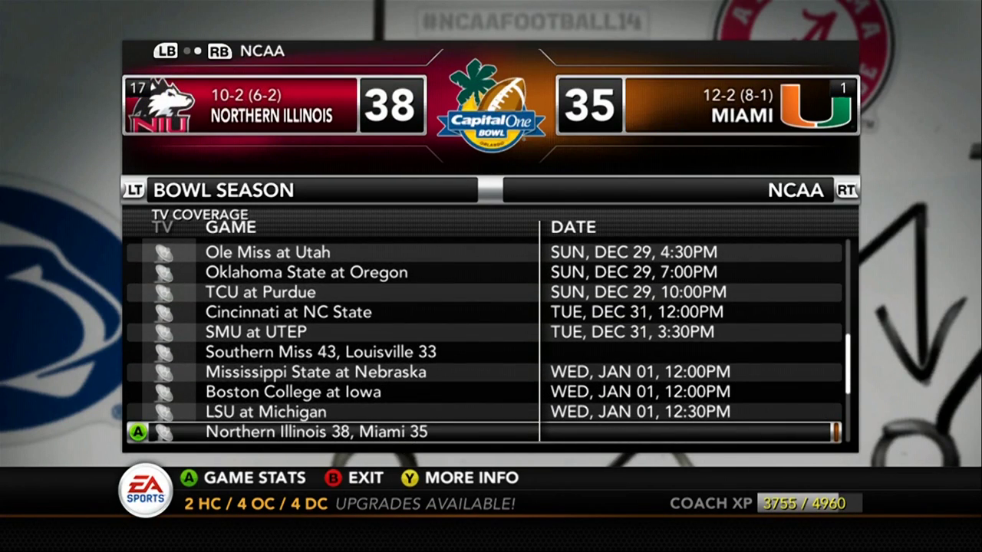
# Check the Rose, Fiesta, Cotton and BCS championship bowl entries, and close the schedule
pyautogui.press('Down')
pyautogui.press('Down')
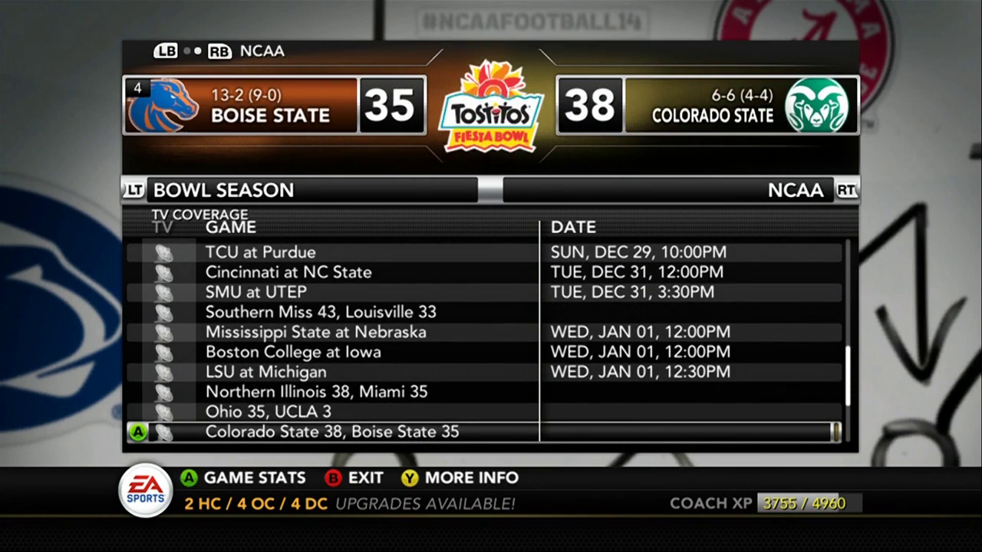
pyautogui.press('Up')
pyautogui.press('Down')
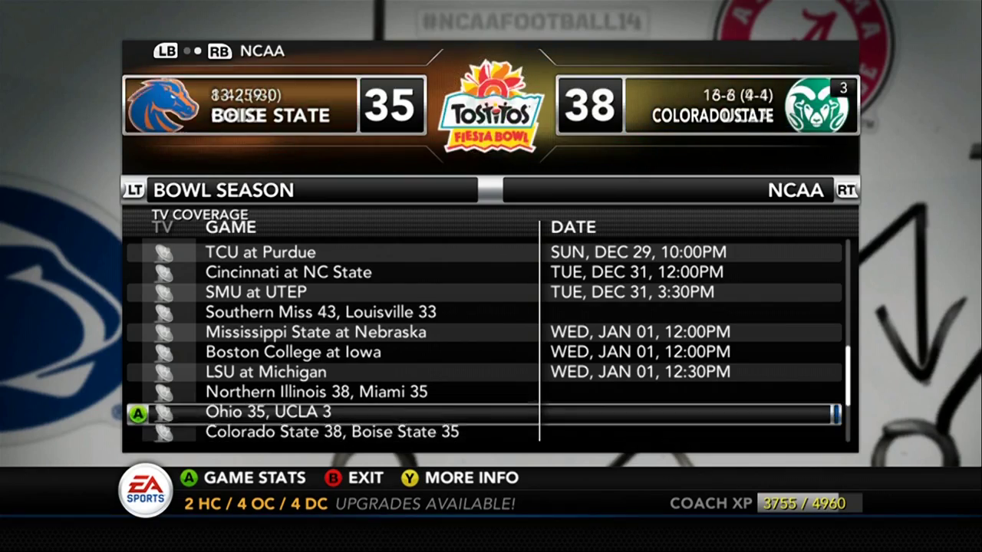
pyautogui.press('Down')
pyautogui.press('Down')
pyautogui.press('Down')
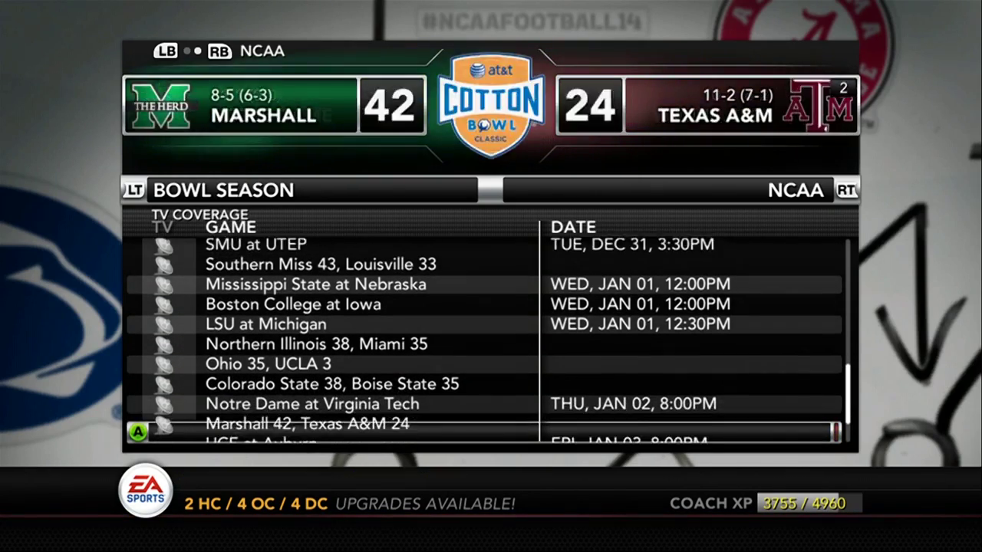
pyautogui.press('Down')
pyautogui.press('Down')
pyautogui.press('Down')
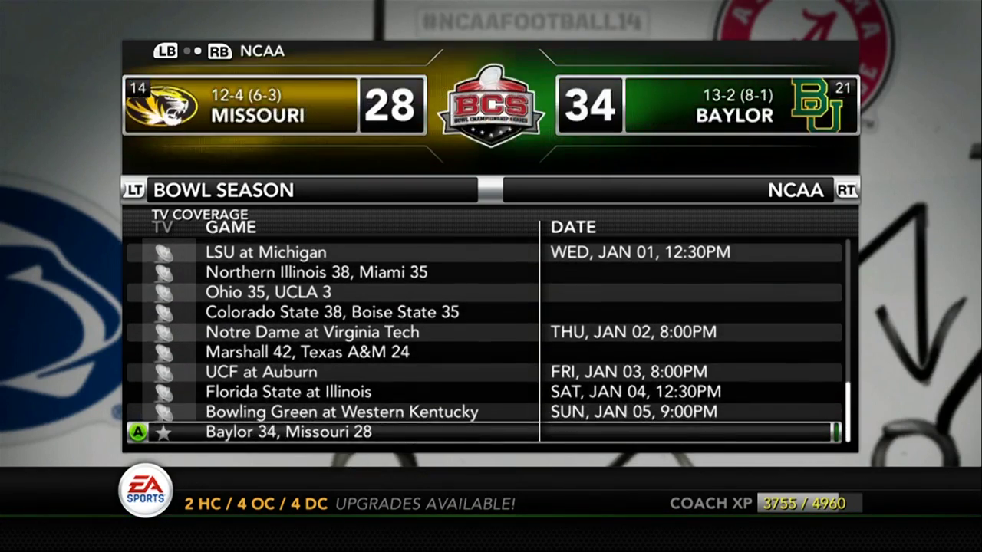
pyautogui.press('Escape')
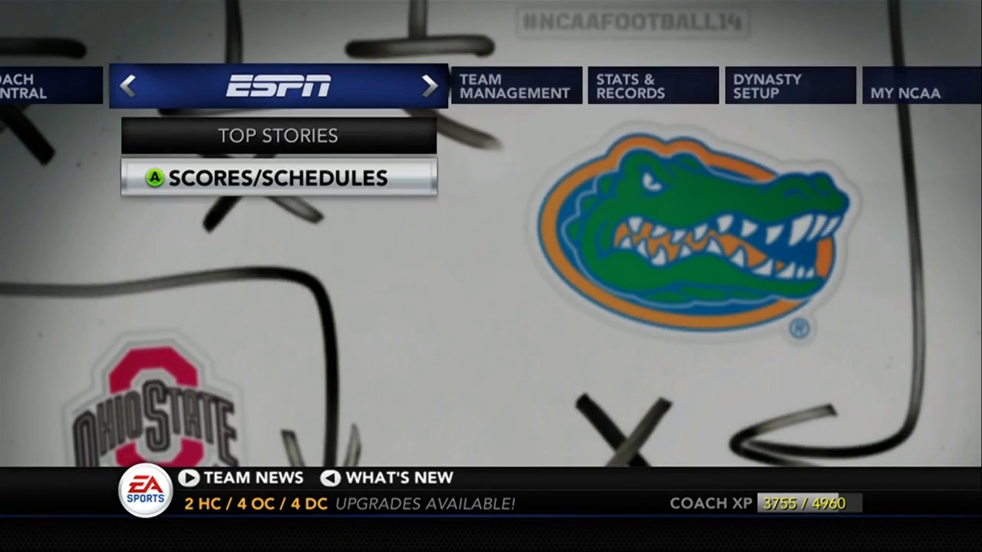
# Simulate the remaining bowl games by advancing the dynasty to End Of Bowl Season
pyautogui.press('Left')
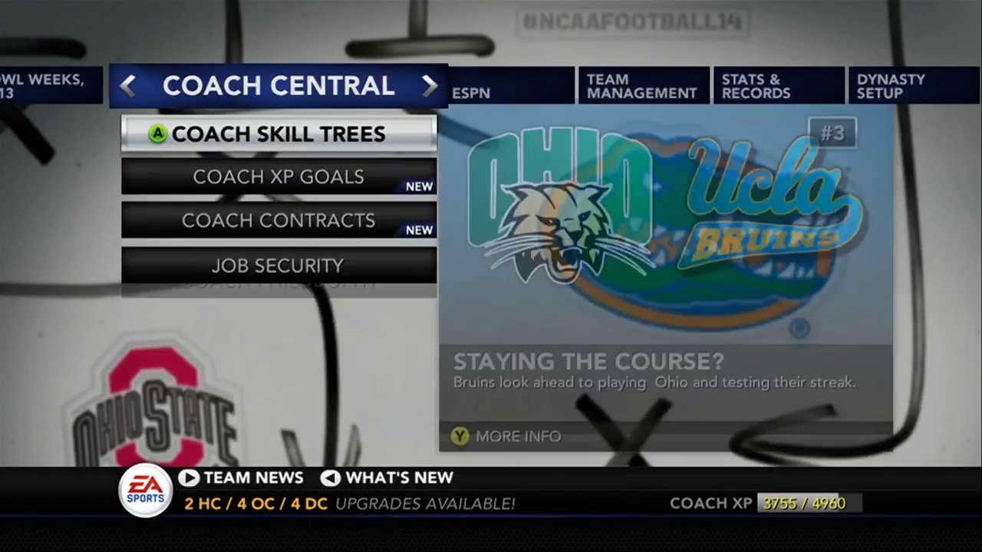
pyautogui.press('Left')
pyautogui.press('Left')
pyautogui.press('Right')
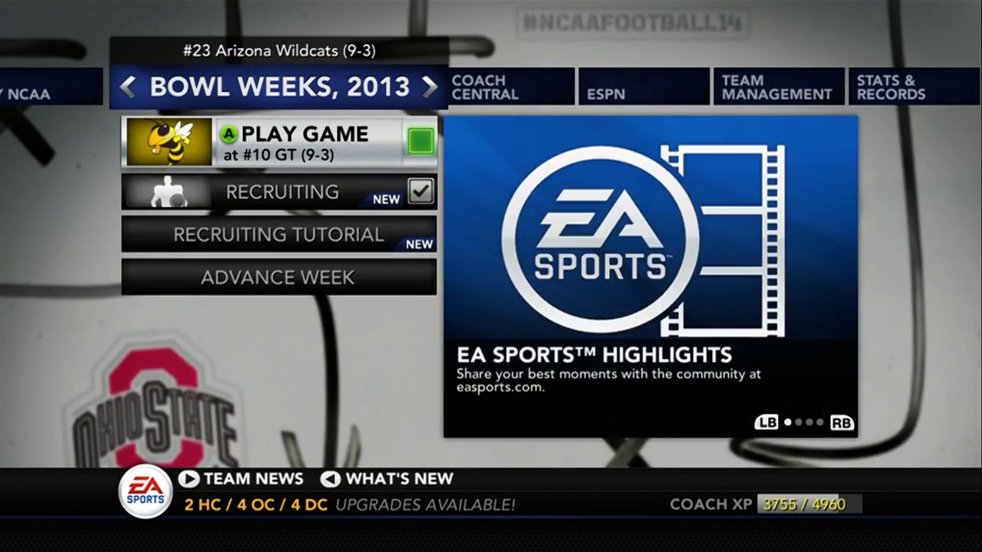
pyautogui.press('Down')
pyautogui.press('Down')
pyautogui.press('Down')
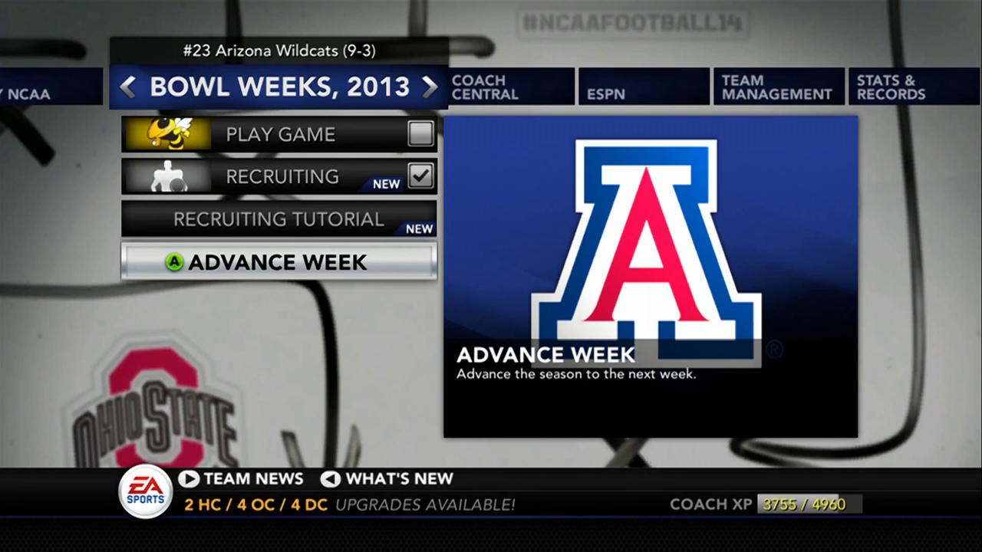
pyautogui.press('Return')
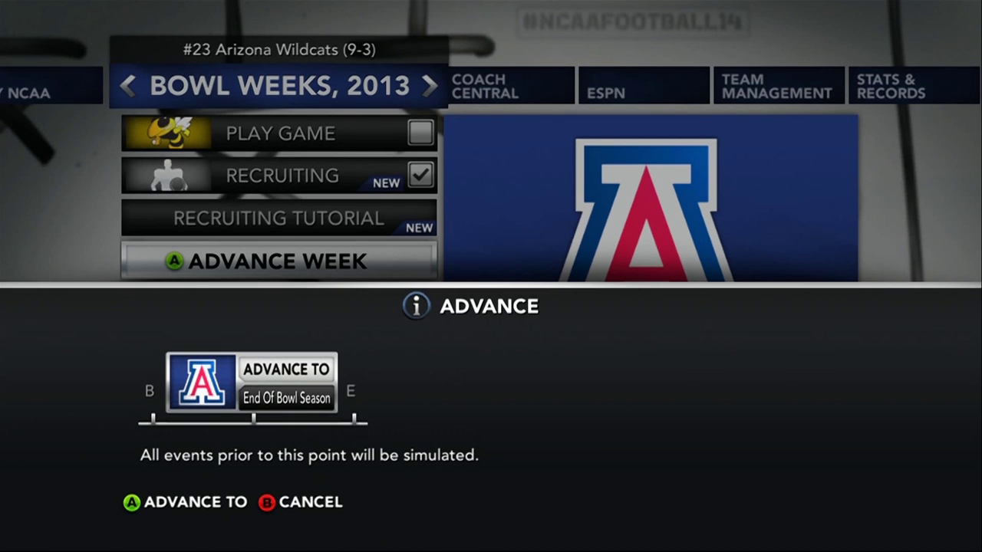
pyautogui.press('Right')
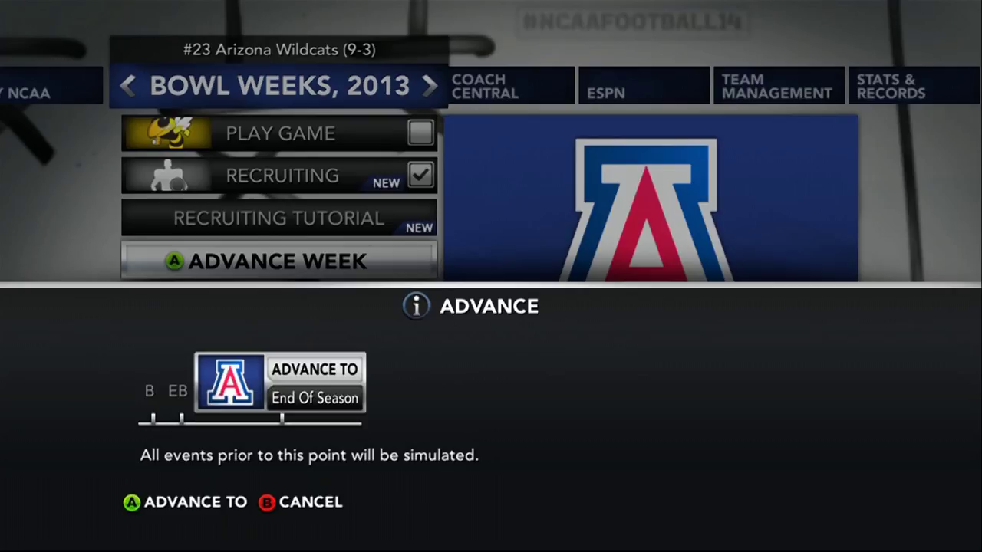
pyautogui.press('Left')
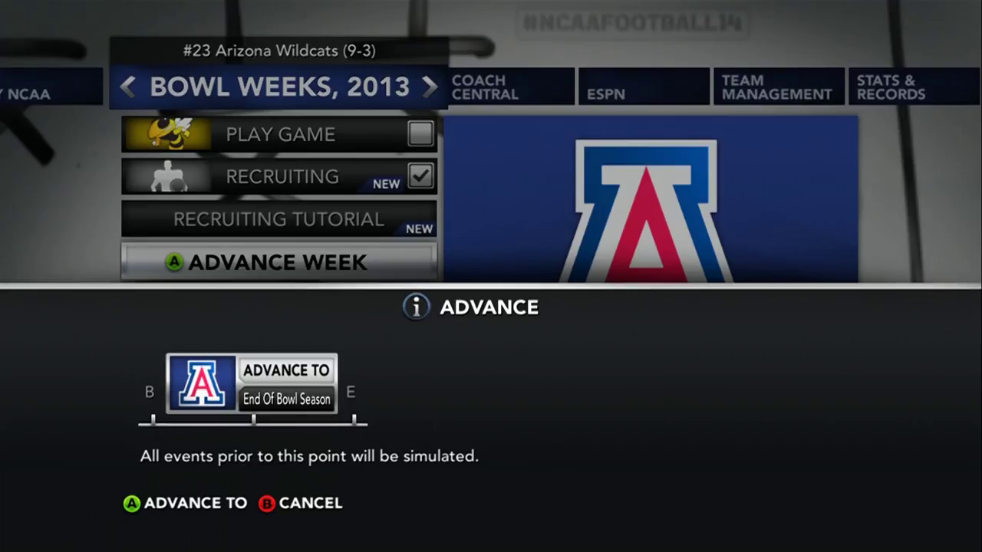
pyautogui.press('Return')
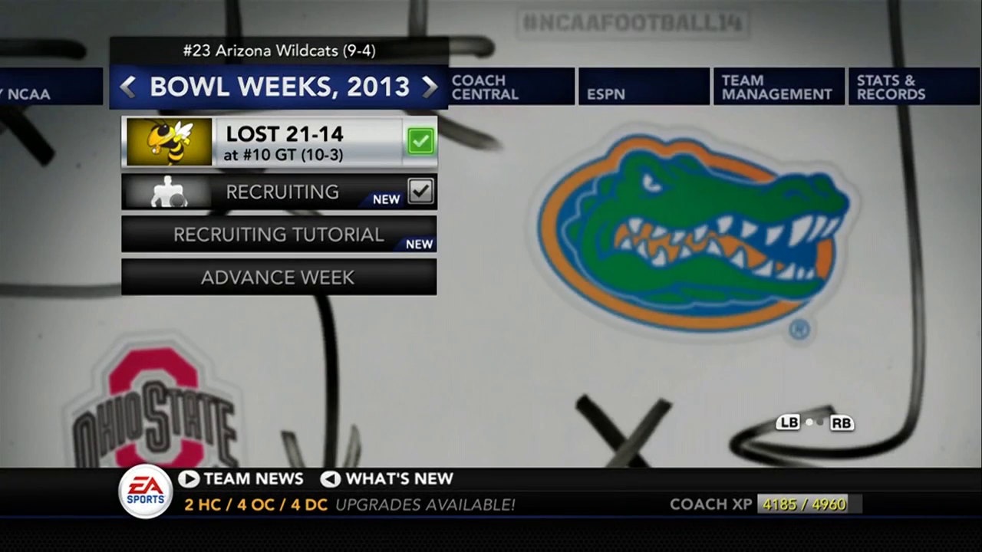
# Reopen the NCAA scores and schedules and switch the displayed week from Week 1 to Bowl Season
pyautogui.press('Right')
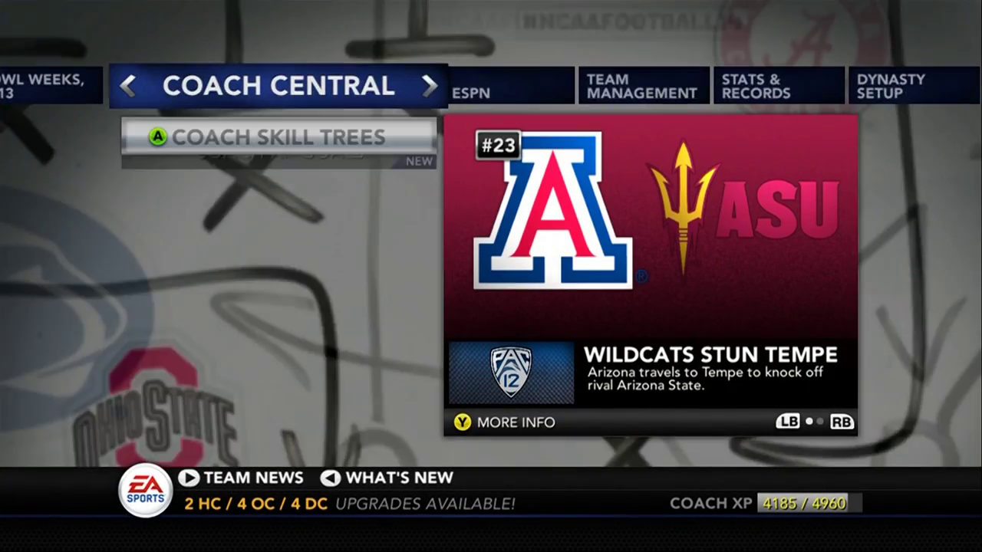
pyautogui.press('Right')
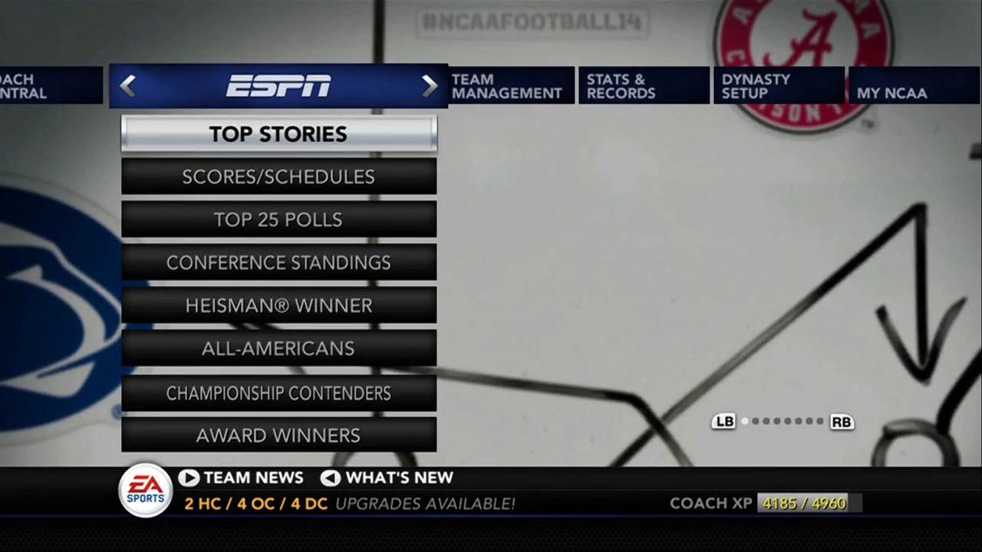
pyautogui.press('Down')
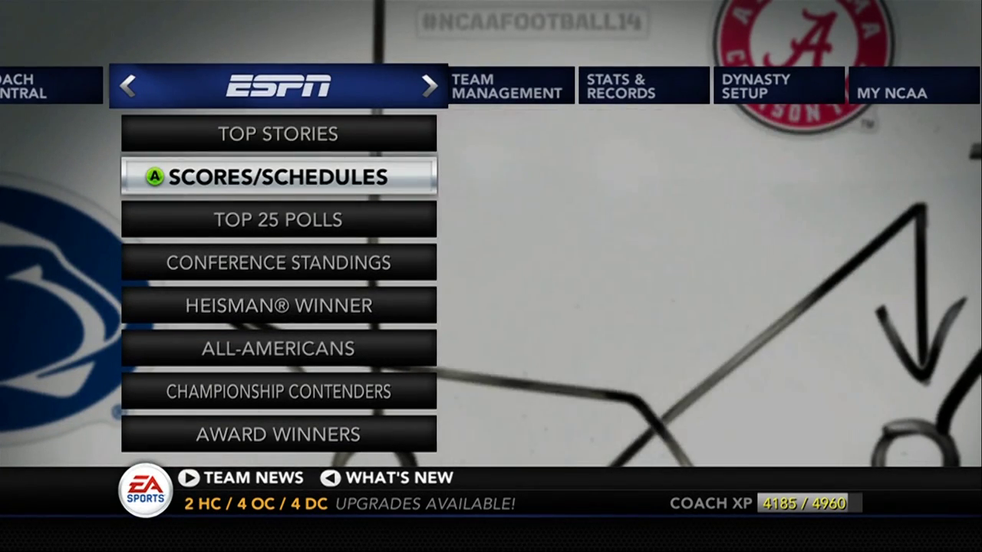
pyautogui.press('Return')
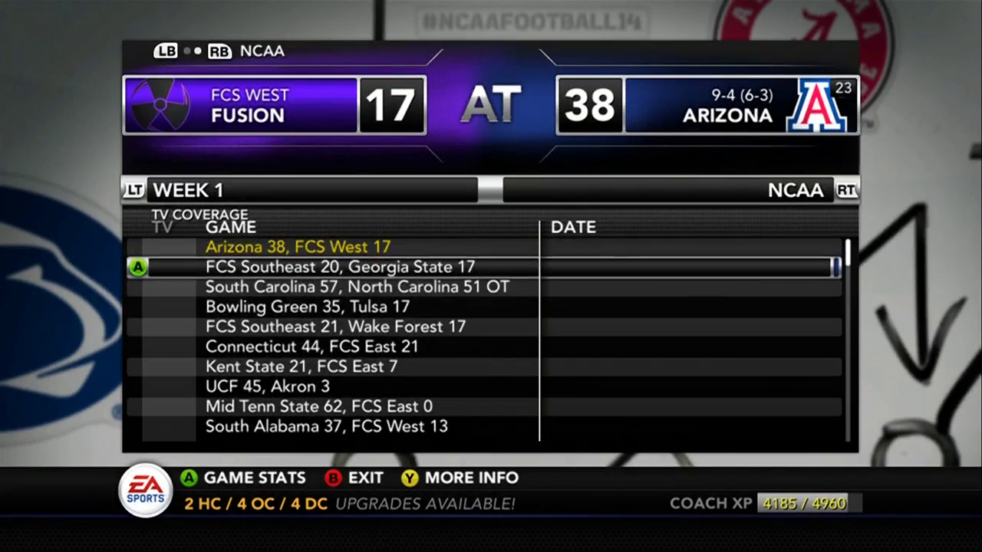
pyautogui.press('Down')
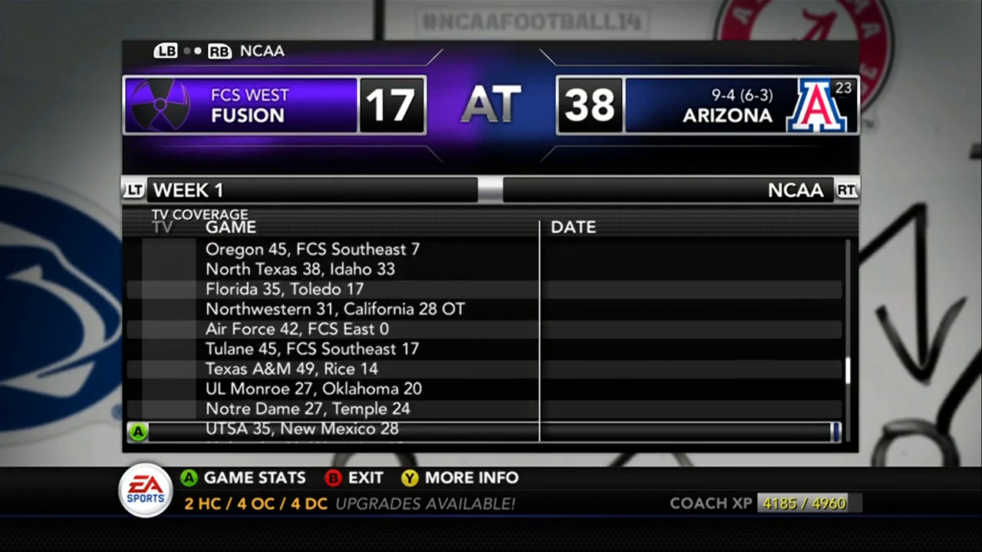
pyautogui.press('Down')
pyautogui.press('Down')
pyautogui.press('Down')
pyautogui.press('Down')
pyautogui.press('Down')
pyautogui.press('Down')
pyautogui.press('pageup')
pyautogui.press('Down')
pyautogui.press('Return')
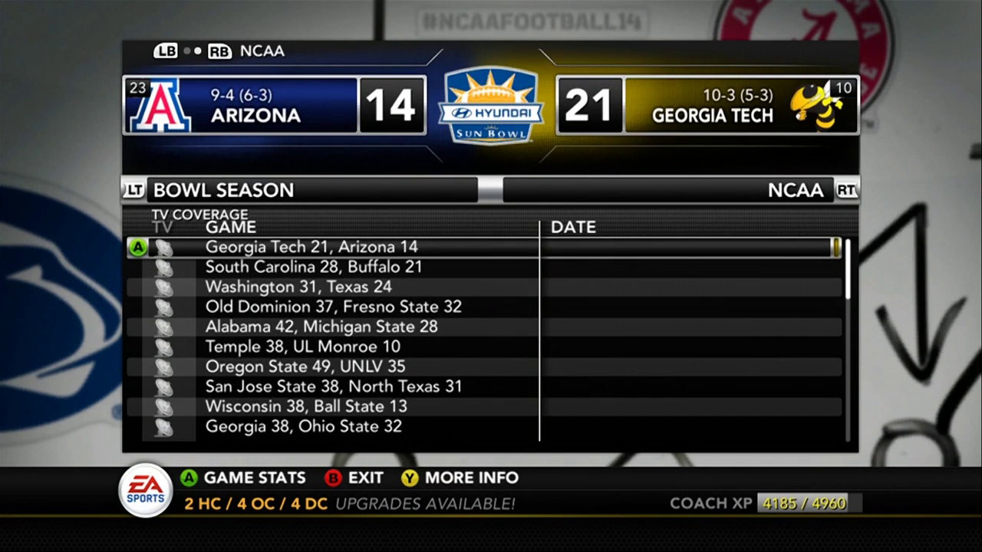
# Read through the simulated bowl season results down to the Missouri versus Baylor BCS championship
pyautogui.press('Down')
pyautogui.press('Down')
pyautogui.press('Down')
pyautogui.press('Down')
pyautogui.press('Down')
pyautogui.press('Down')
pyautogui.press('Down')
pyautogui.press('Down')
pyautogui.press('Down')
pyautogui.press('Down')
pyautogui.press('Down')
pyautogui.press('Down')
pyautogui.press('Down')
pyautogui.press('Down')
pyautogui.press('Down')
pyautogui.press('Down')
pyautogui.press('Down')
pyautogui.press('Down')
pyautogui.press('Down')
pyautogui.press('Down')
pyautogui.press('Down')
pyautogui.press('Down')
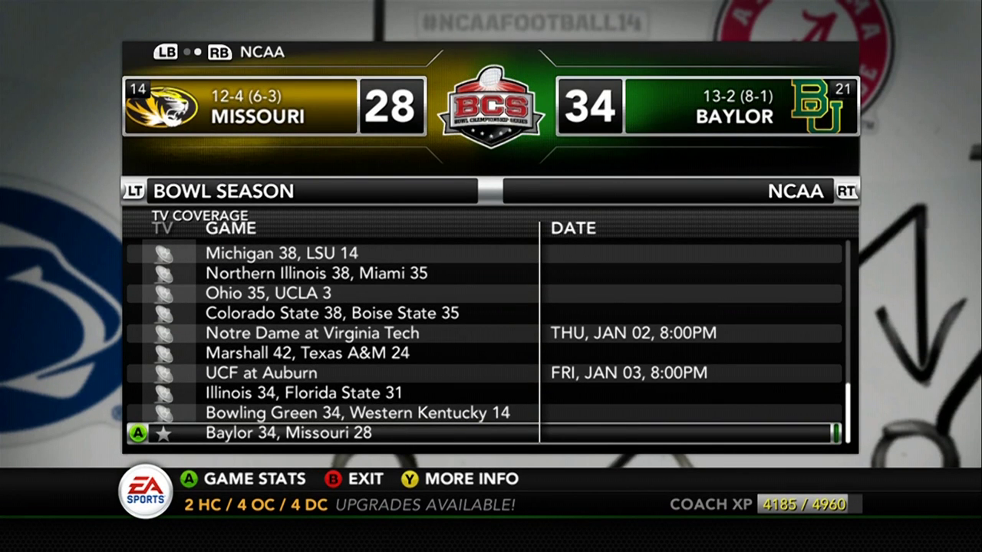
# Examine the UCF at Auburn Orange Bowl entry and the neighbouring games up to Notre Dame at Virginia Tech
pyautogui.press('Up')
pyautogui.press('Up')
pyautogui.press('Up')
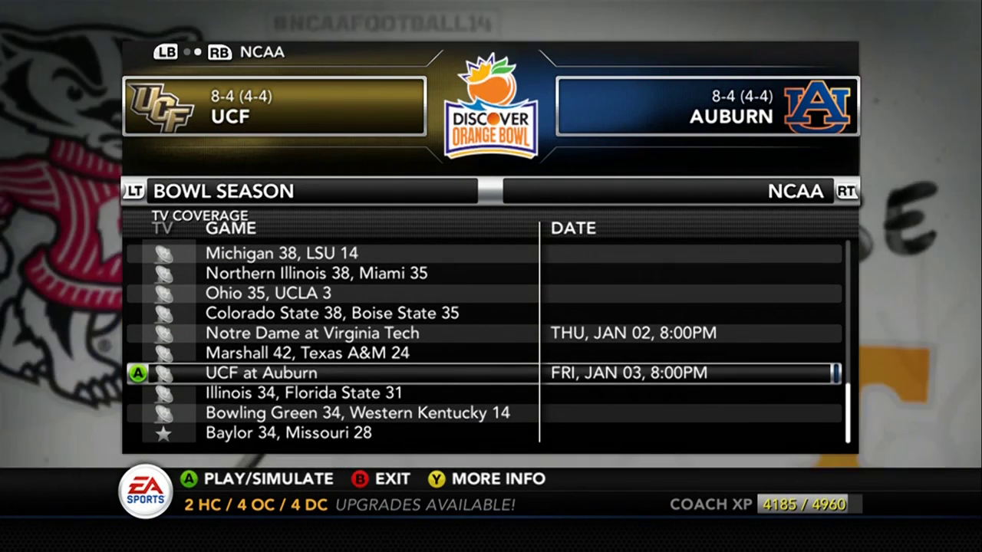
pyautogui.press('Up')
pyautogui.press('Up')
pyautogui.press('Down')
pyautogui.press('Down')
pyautogui.press('Up')
pyautogui.press('Up')
pyautogui.press('Down')
pyautogui.press('Down')
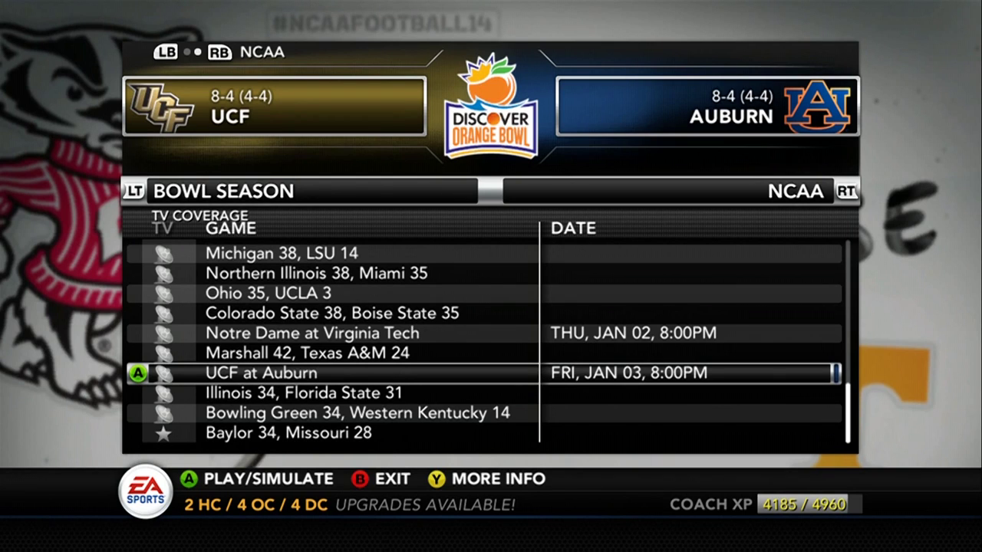
# Check the Fiesta Bowl between Boise State and Colorado State and the Cotton Bowl between Marshall and Texas A&M
pyautogui.press('Up')
pyautogui.press('Up')
pyautogui.press('Up')
pyautogui.press('Up')
pyautogui.press('Up')
pyautogui.press('Up')
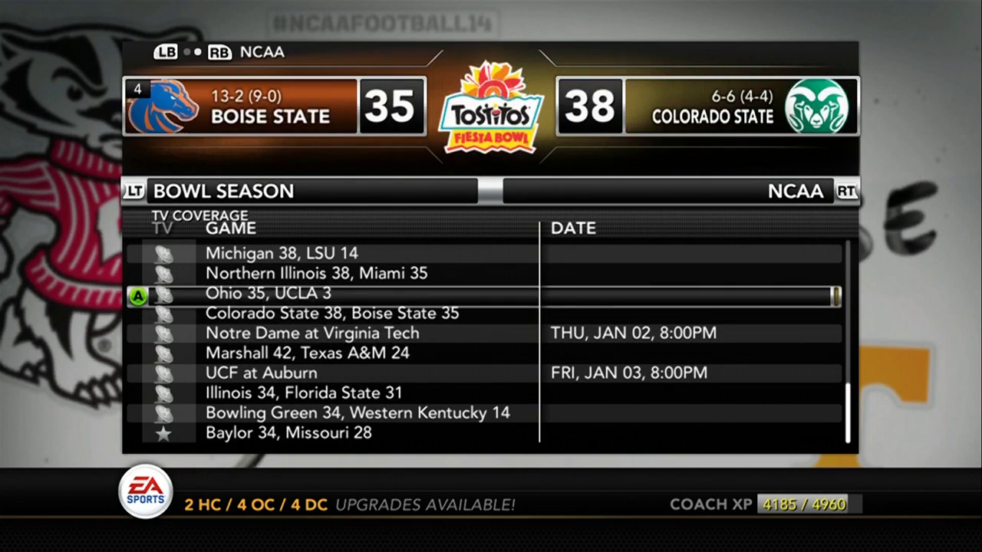
pyautogui.press('Down')
pyautogui.press('Down')
pyautogui.press('Down')
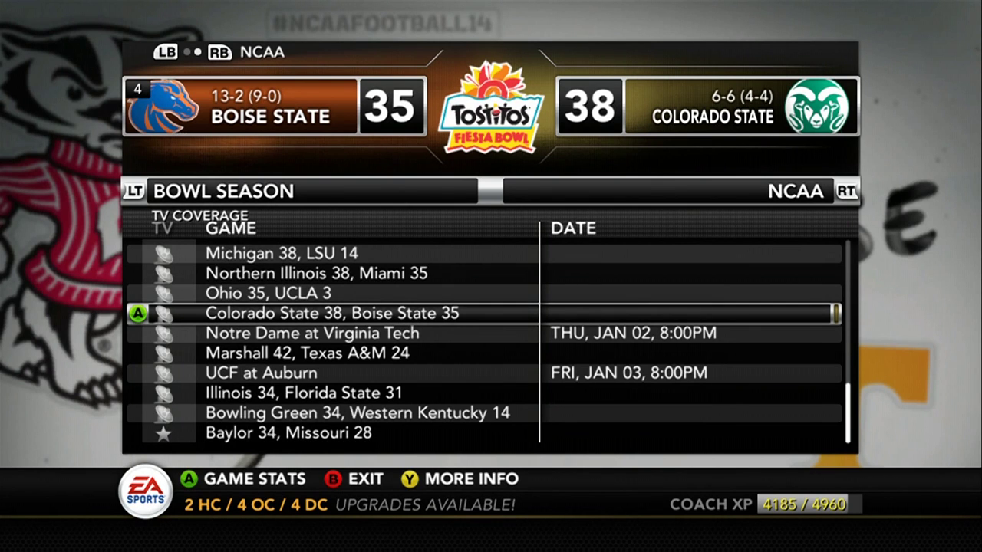
pyautogui.press('Down')
pyautogui.press('Down')
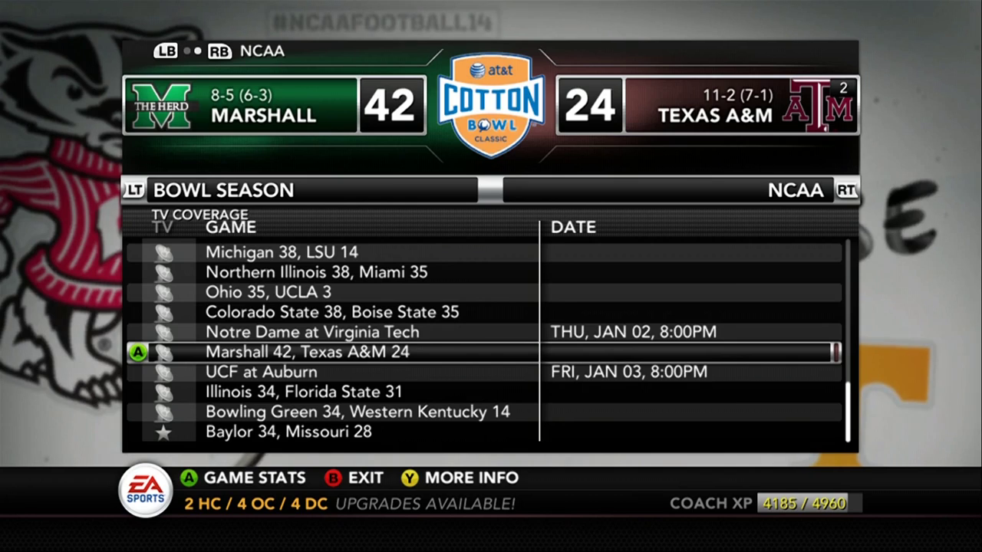
# Compare the Cotton Bowl entry with the UCF at Auburn and Notre Dame at Virginia Tech games
pyautogui.press('Down')
pyautogui.press('Down')
pyautogui.press('Down')
pyautogui.press('Up')
pyautogui.press('Up')
pyautogui.press('Up')
pyautogui.press('Down')
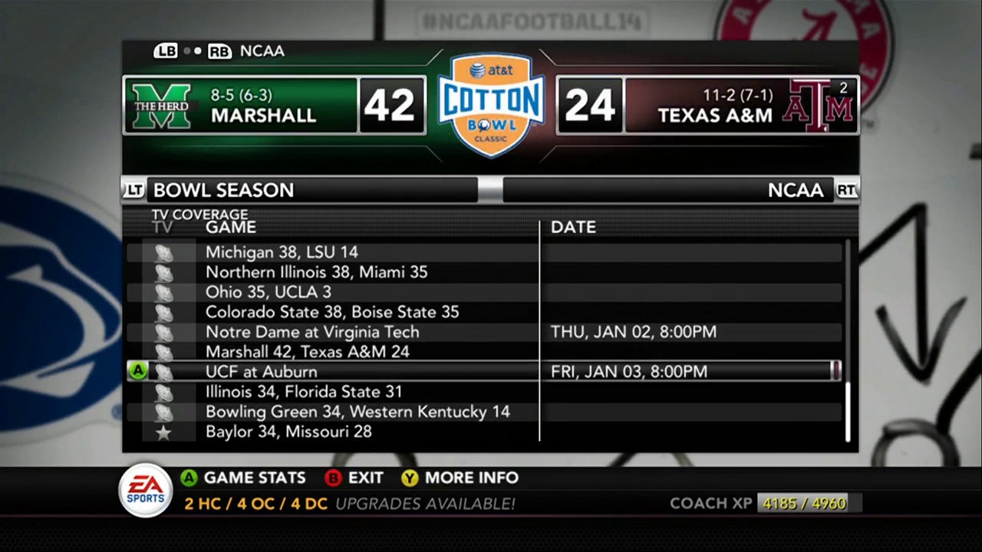
pyautogui.press('Up')
pyautogui.press('Up')
pyautogui.press('Up')
pyautogui.press('Down')
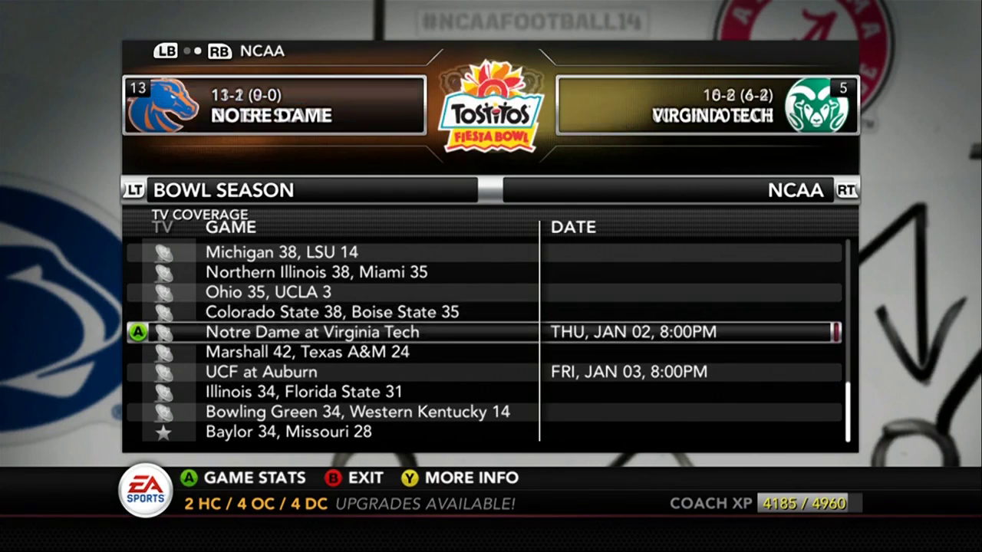
# Check the Rose Bowl, Capital One Bowl and Outback Bowl entries in the bowl season list
pyautogui.press('Up')
pyautogui.press('Up')
pyautogui.press('Up')
pyautogui.press('Up')
pyautogui.press('Up')
pyautogui.press('Up')
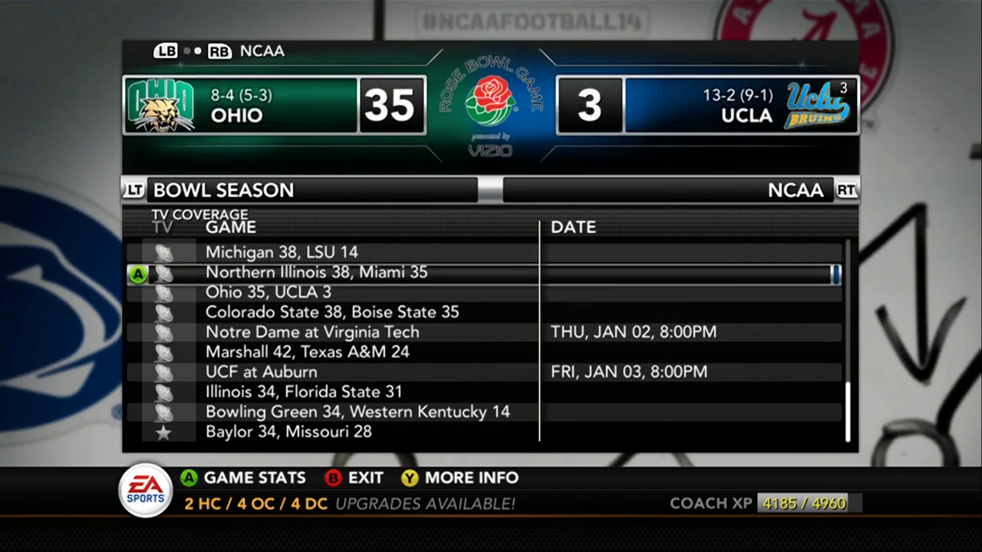
pyautogui.press('Down')
pyautogui.press('Down')
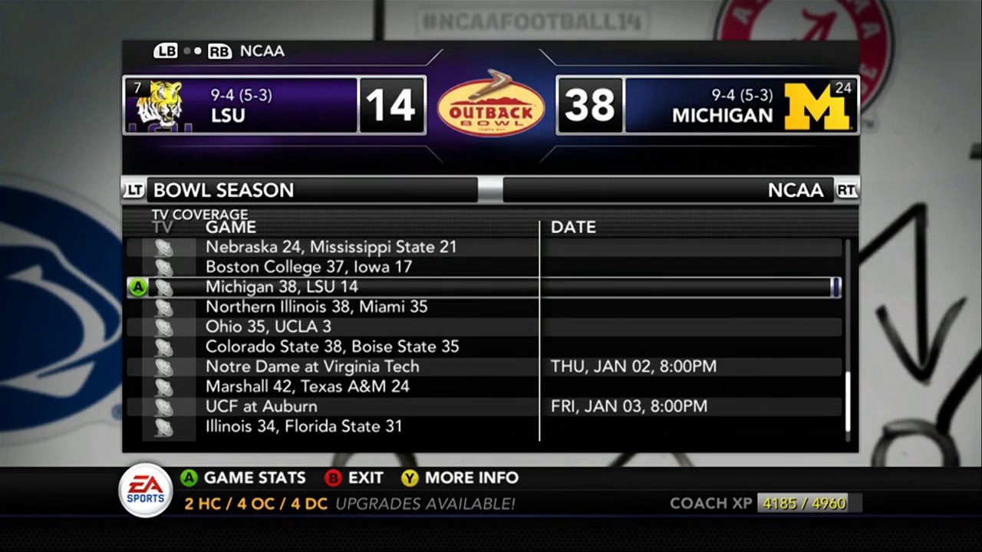
# Review the bowl season results going back from the Outback Bowl to the Penn State and Kansas game
pyautogui.press('Up')
pyautogui.press('Up')
pyautogui.press('Up')
pyautogui.press('Up')
pyautogui.press('Up')
pyautogui.press('Up')
pyautogui.press('Up')
pyautogui.press('Up')
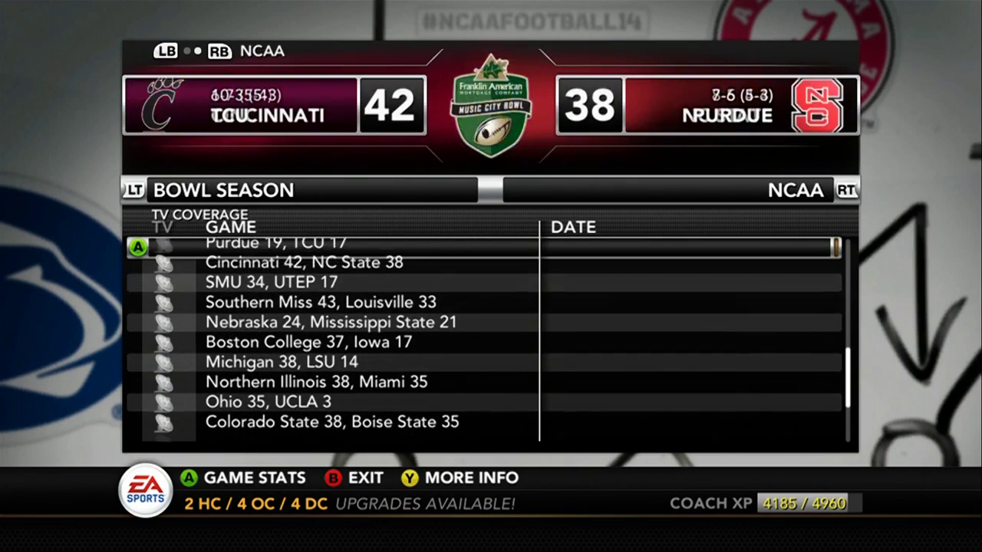
pyautogui.press('Up')
pyautogui.press('Up')
pyautogui.press('Up')
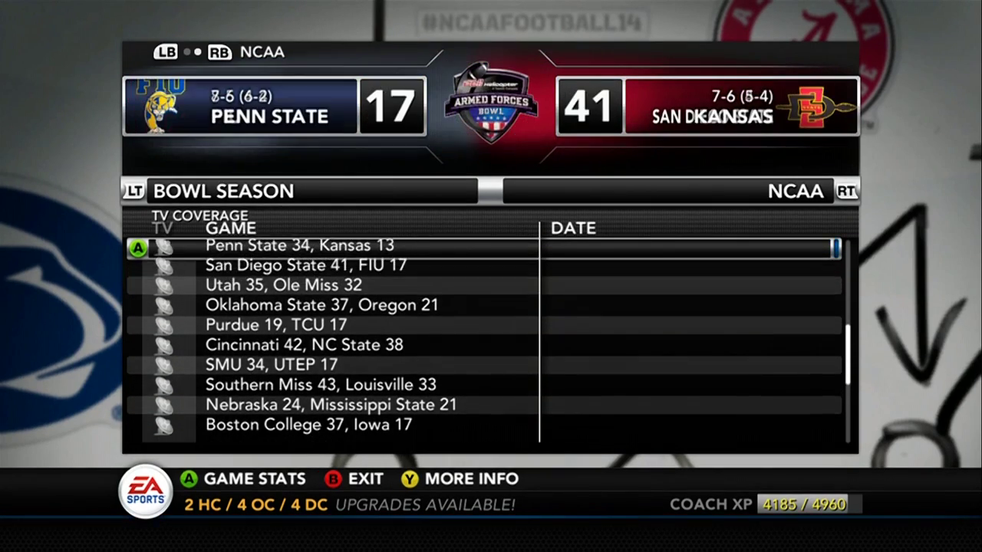
# Check the earlier bowl results through the Belk Bowl, Little Caesars Pizza Bowl and Holiday Bowl, and leave the schedule
pyautogui.press('Up')
pyautogui.press('Up')
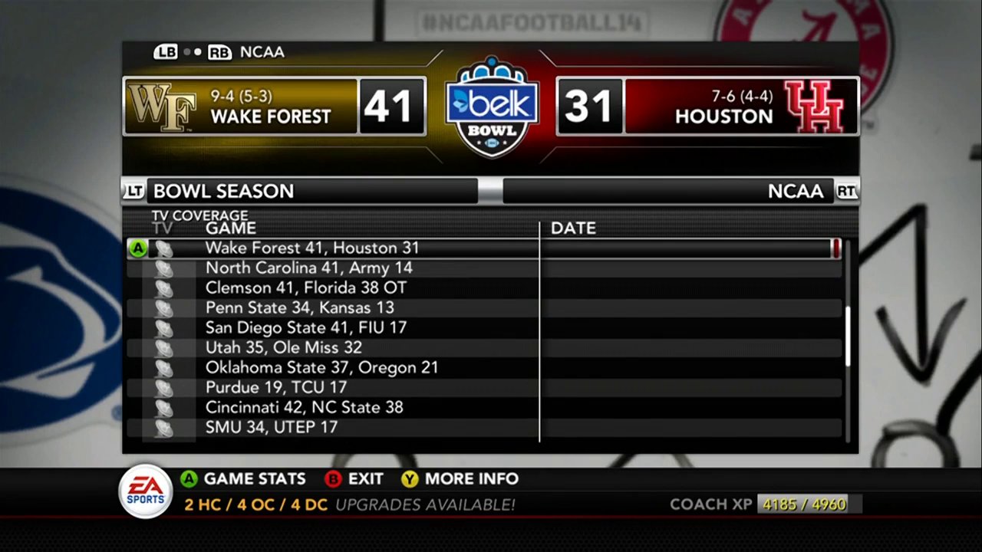
pyautogui.press('Up')
pyautogui.press('Up')
pyautogui.press('Up')
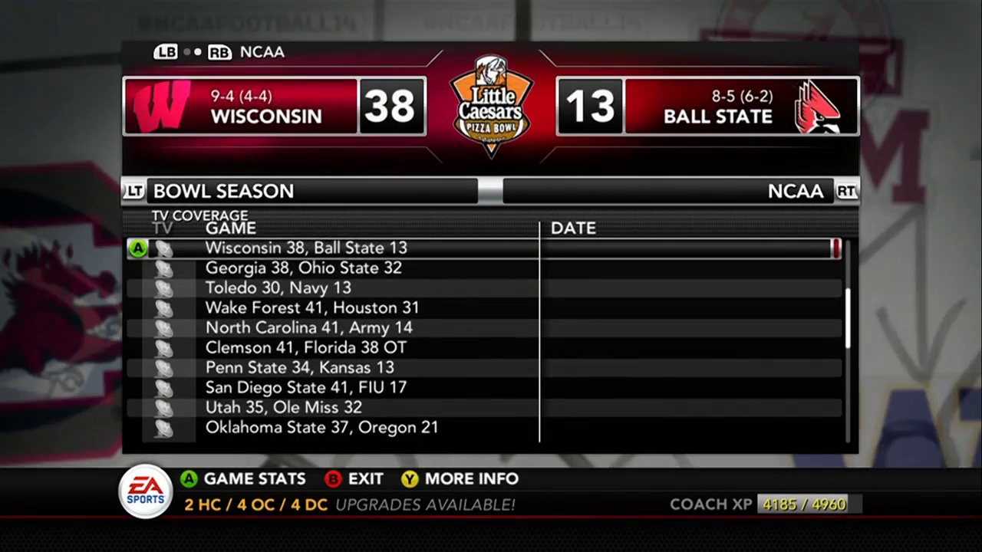
pyautogui.press('Down')
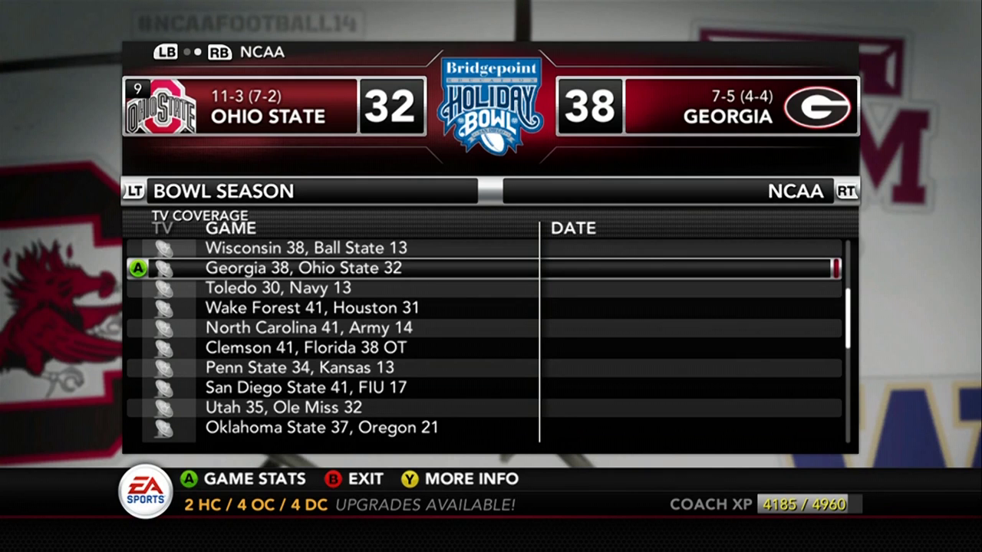
pyautogui.press('Escape')
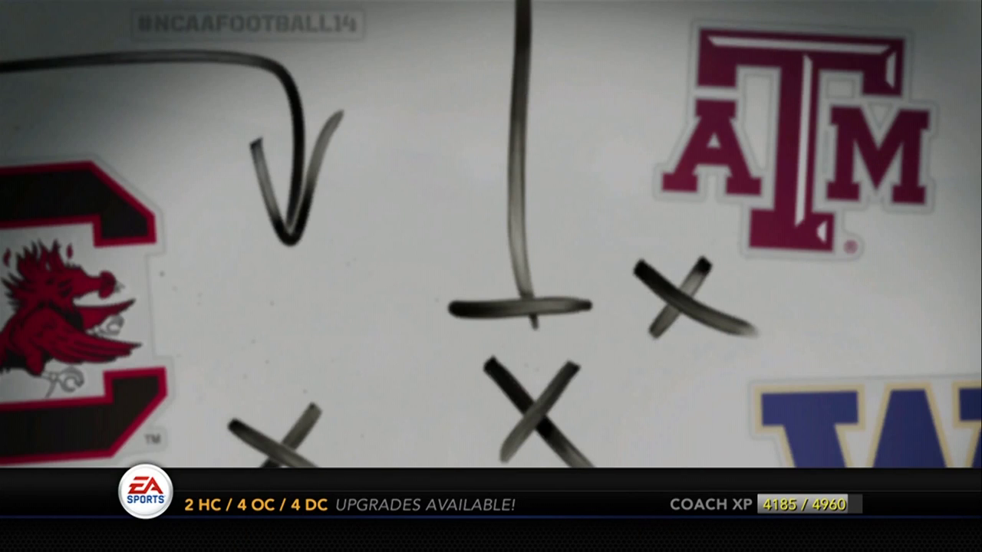
# Save the dynasty over the existing 8TEAM file on the Memory Unit
pyautogui.press('Up')
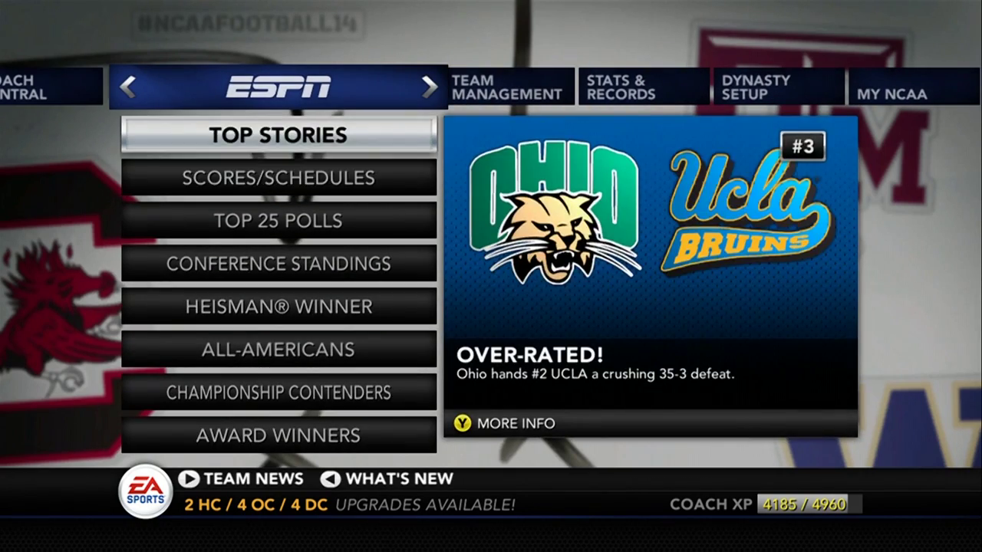
pyautogui.press('Right')
pyautogui.press('Right')
pyautogui.press('Right')
pyautogui.press('Down')
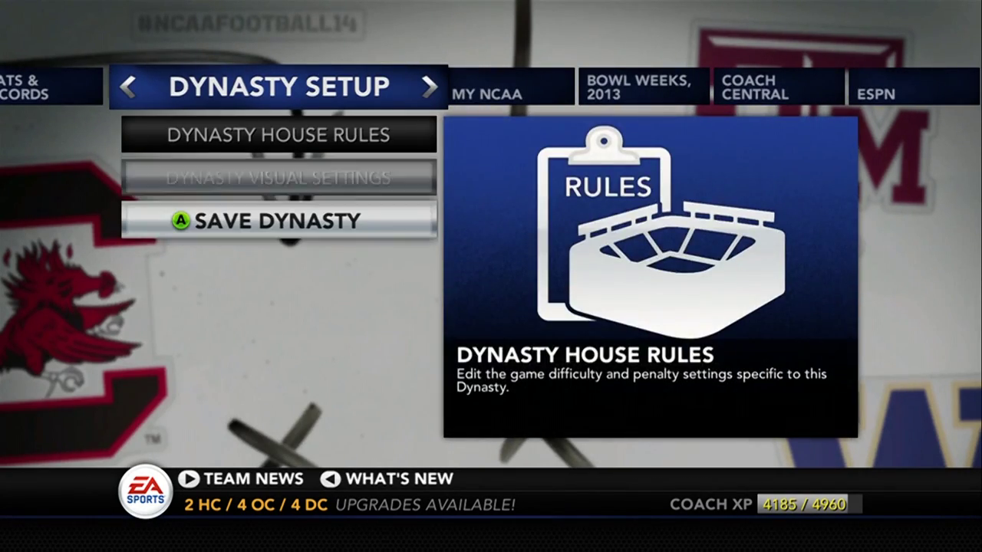
pyautogui.press('Return')
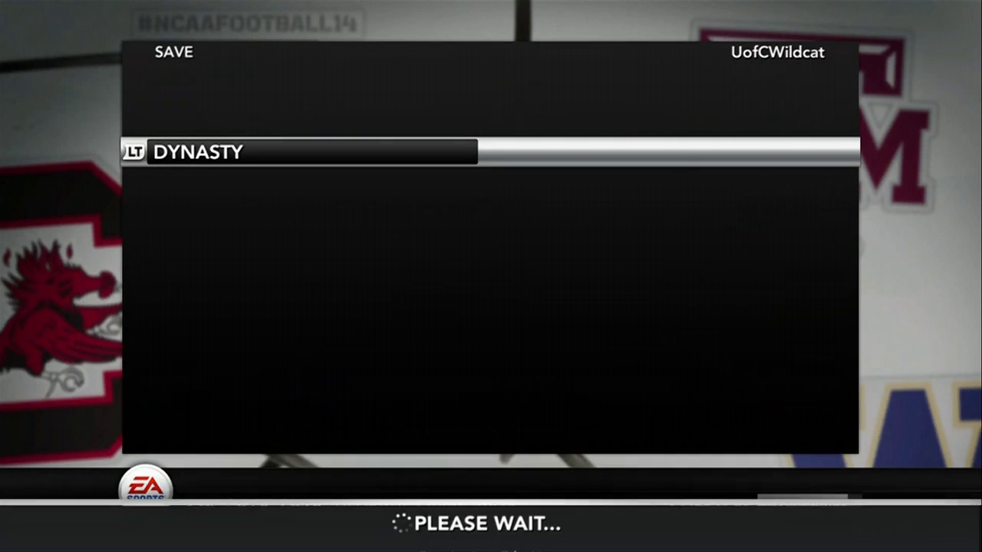
pyautogui.press('Down')
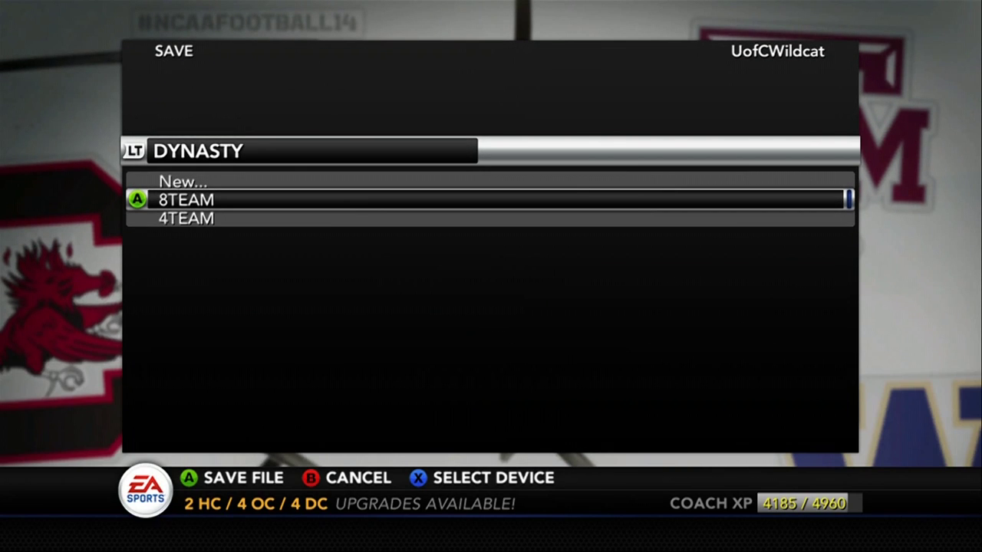
pyautogui.press('Return')
pyautogui.press('Down')
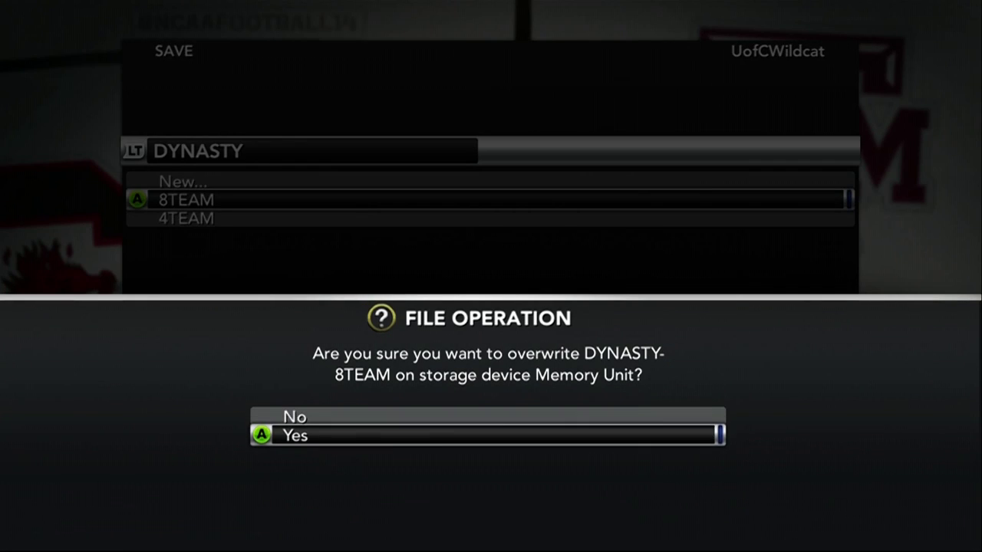
pyautogui.press('Return')
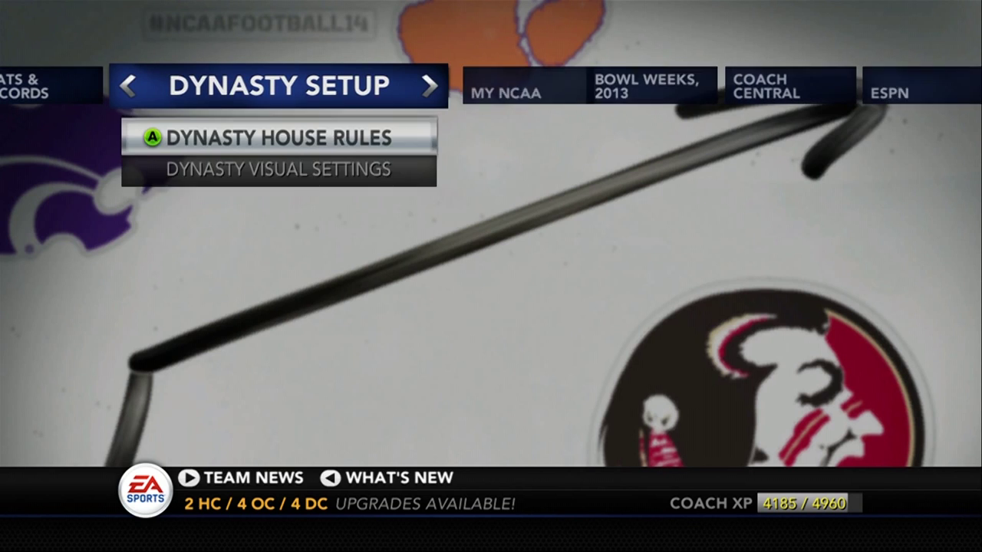
# Exit the dynasty to the game's main menu and open the console guide over it, accepting its selections
pyautogui.press('Escape')
pyautogui.press('Up')
pyautogui.press('Return')
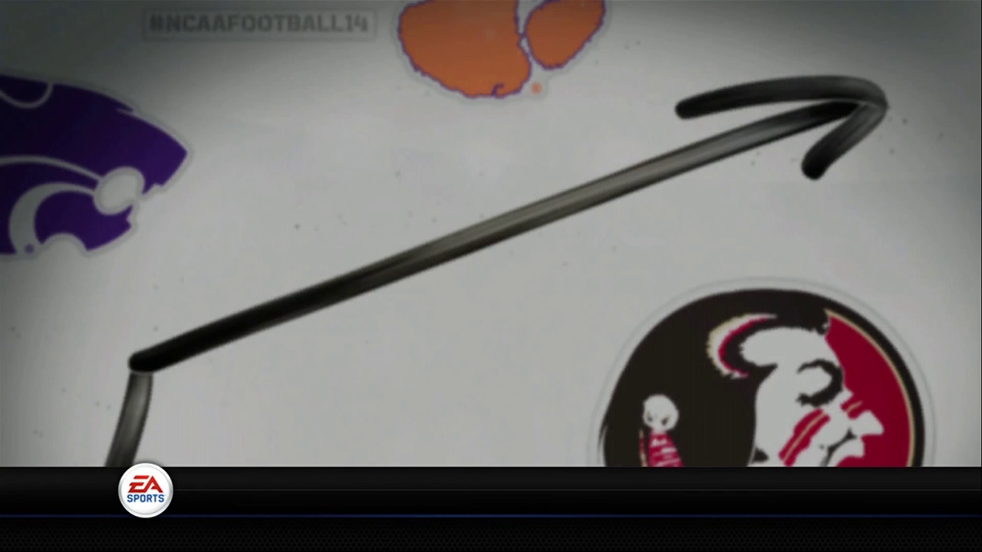
pyautogui.press('super')
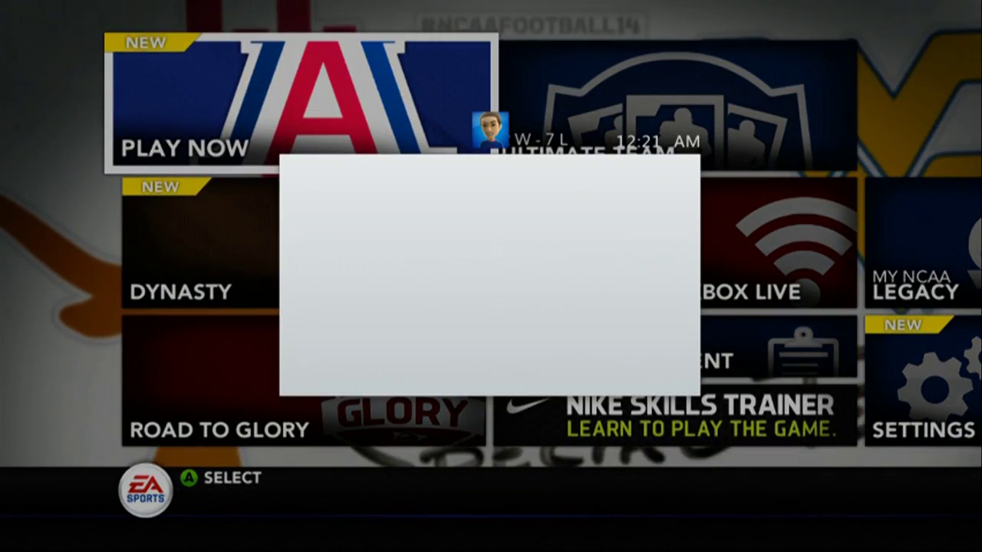
pyautogui.press('Return')
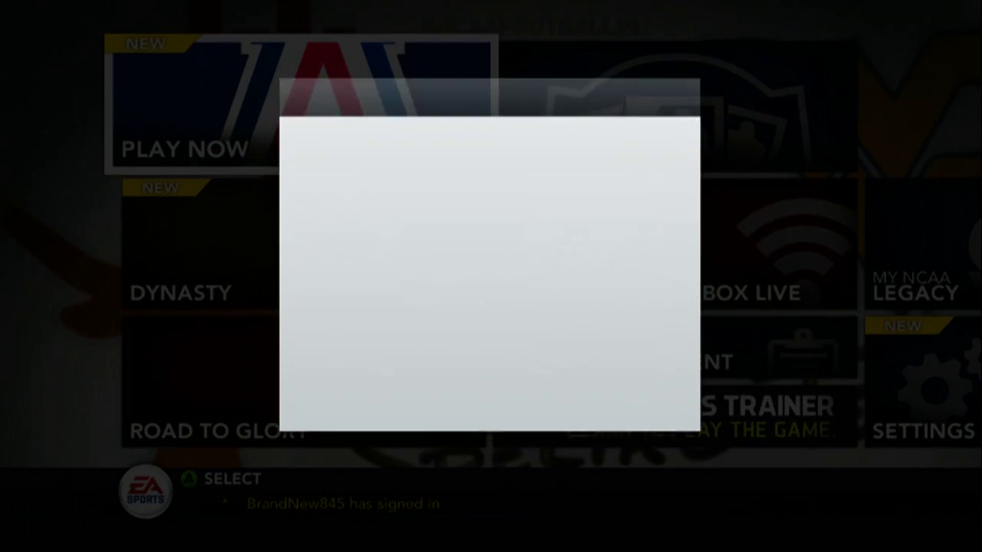
pyautogui.press('Return')
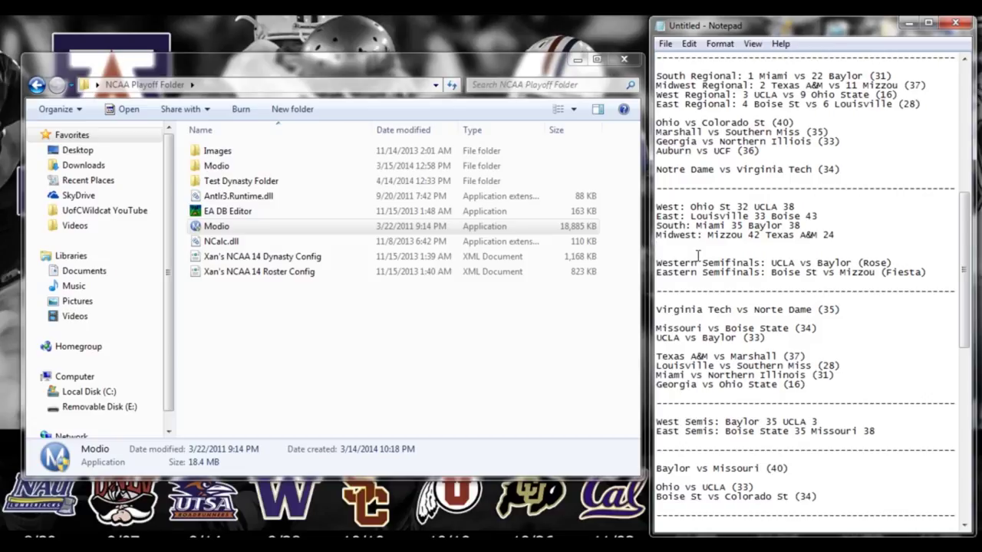
# Launch Modio and open the DYNASTY-8TEAM save of NCAA Football 14 from the USB stick
pyautogui.doubleClick(247, 225)
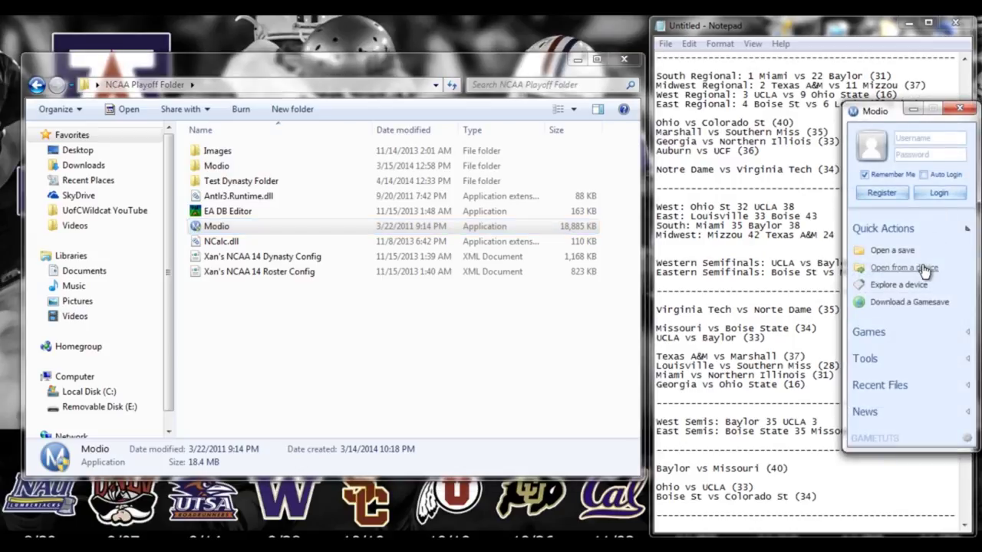
pyautogui.click(924, 268)
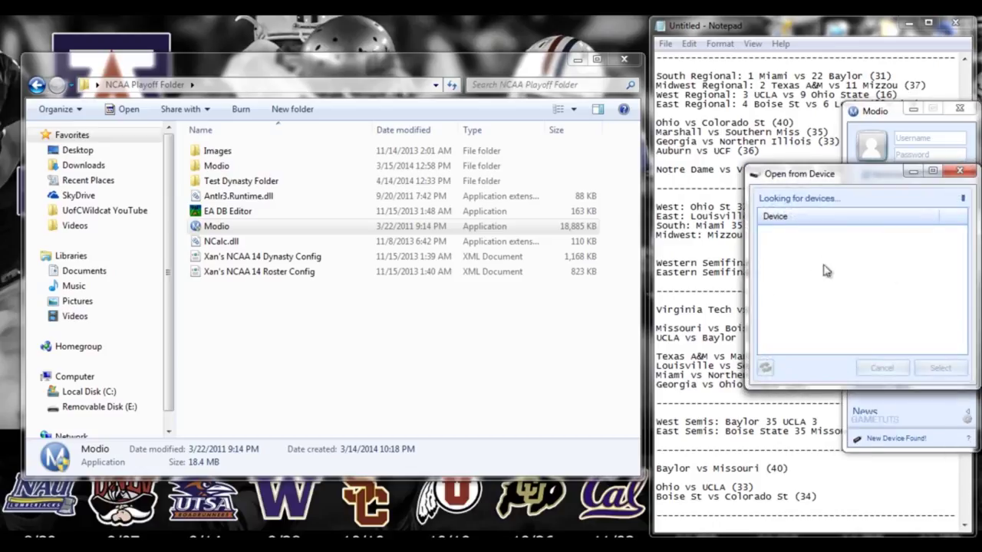
pyautogui.doubleClick(813, 262)
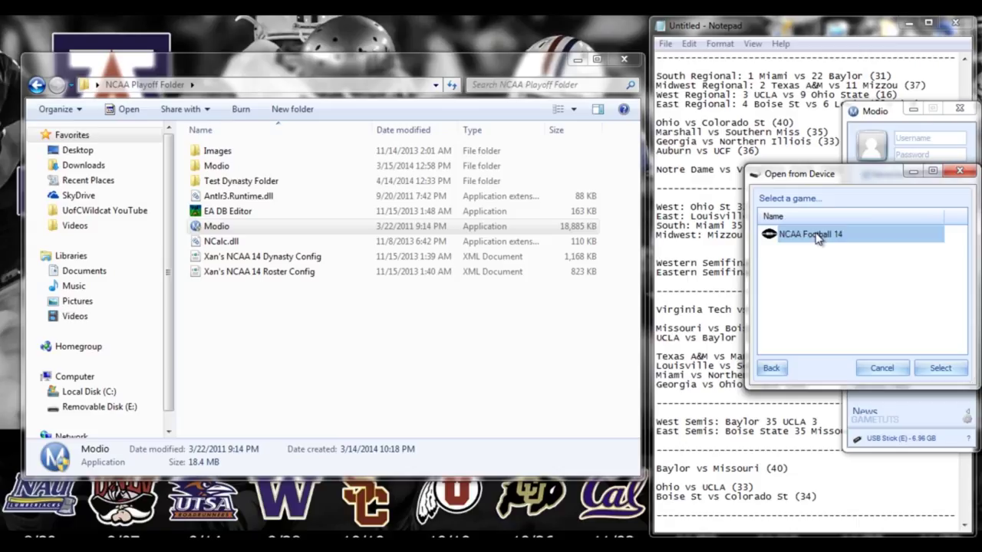
pyautogui.doubleClick(817, 236)
pyautogui.doubleClick(807, 243)
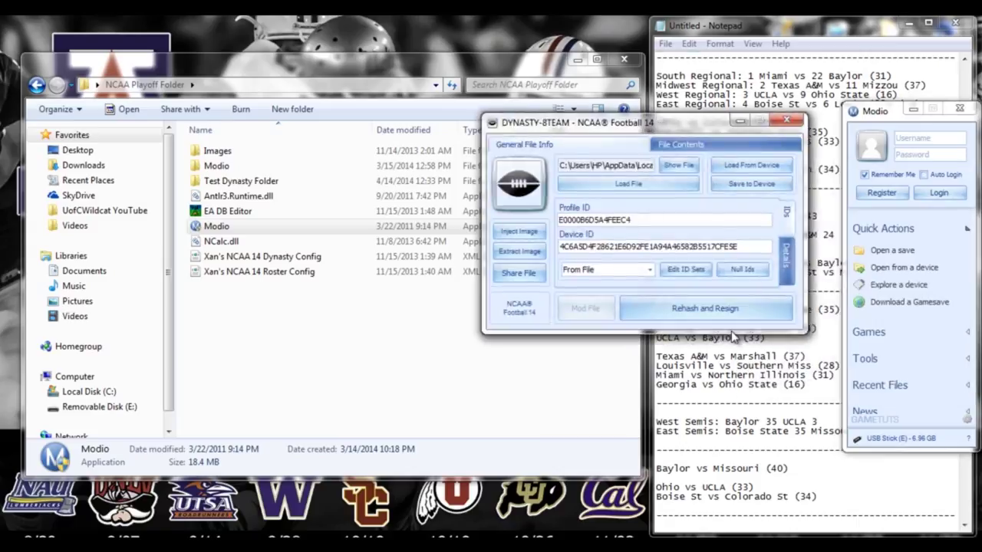
# Extract DYNASTY-8TEAM from the save into Test Dynasty Folder, replacing the existing file, and put the Modio windows away
pyautogui.click(729, 154)
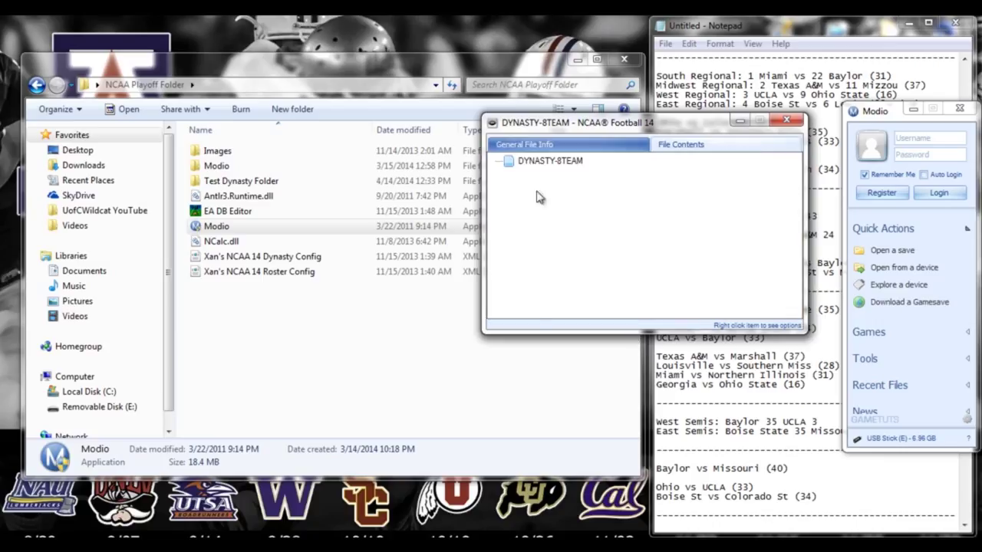
pyautogui.rightClick(541, 161)
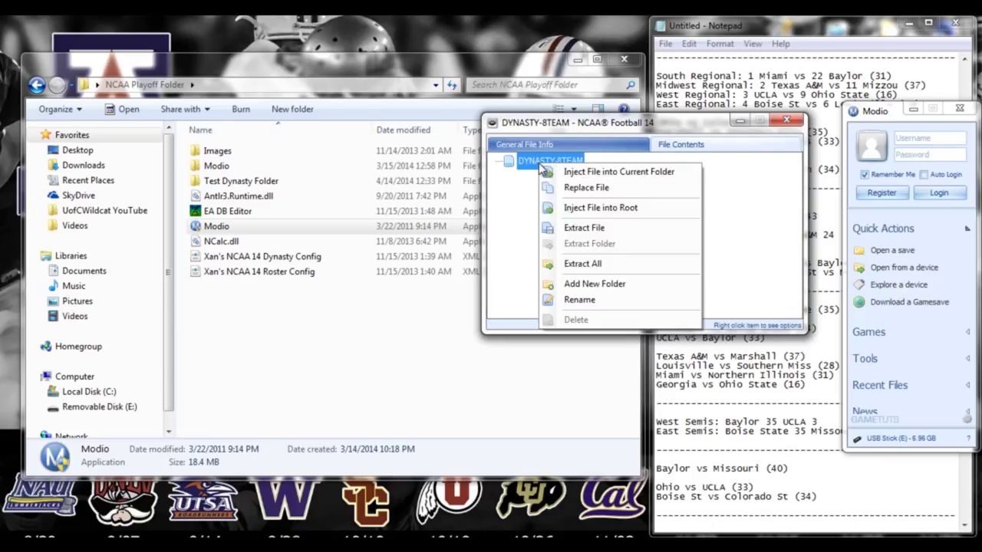
pyautogui.click(583, 228)
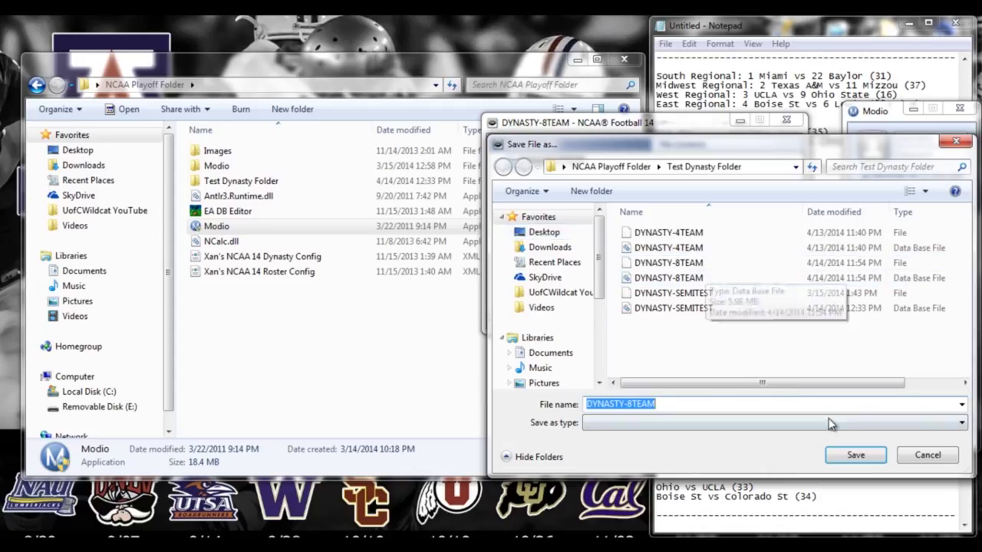
pyautogui.click(857, 458)
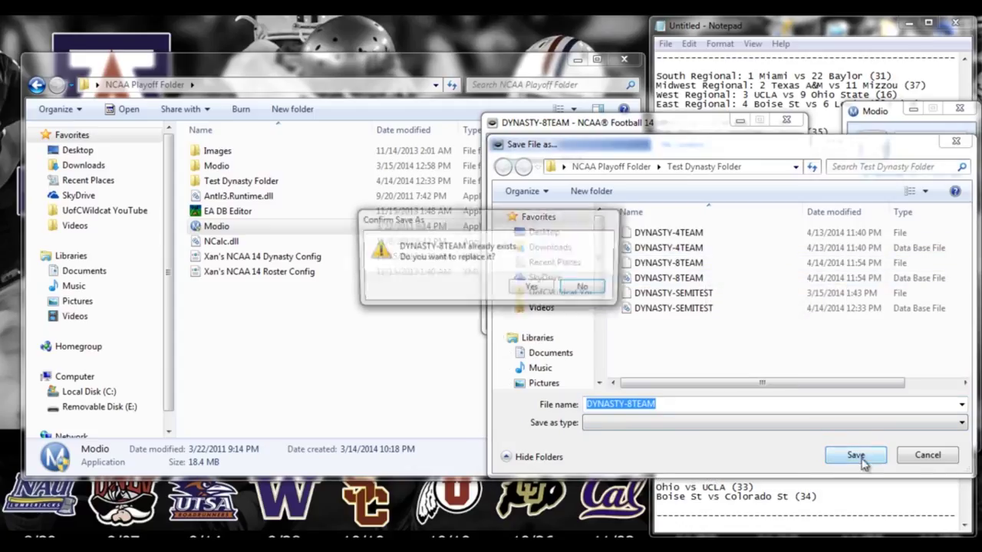
pyautogui.click(533, 289)
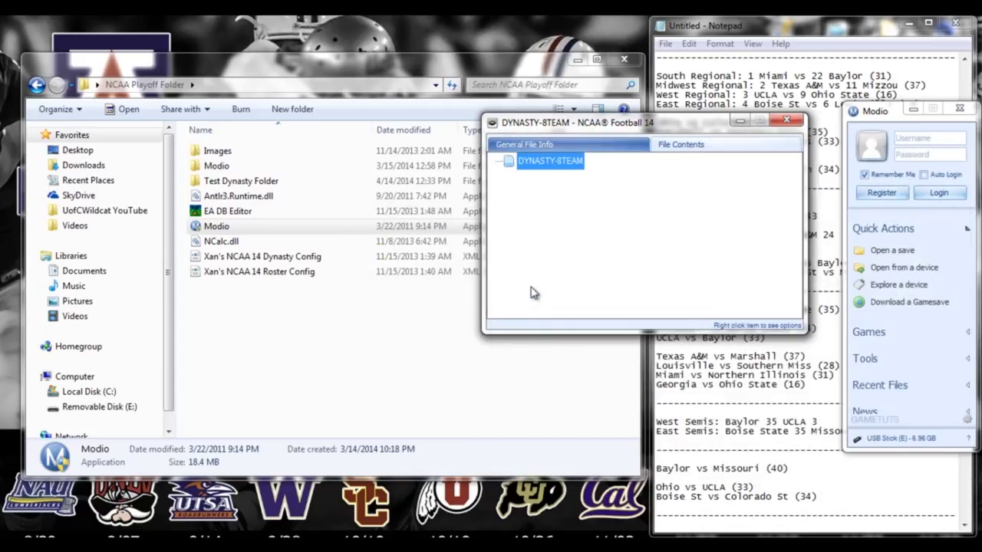
pyautogui.click(594, 400)
pyautogui.click(704, 386)
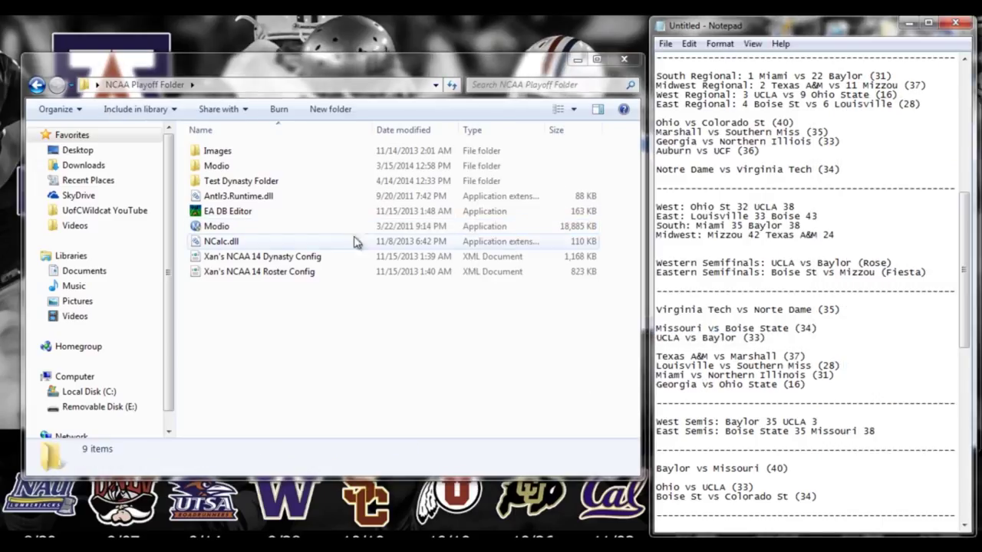
# Launch EA DB Editor and position its window clear of the playoff notes
pyautogui.doubleClick(353, 213)
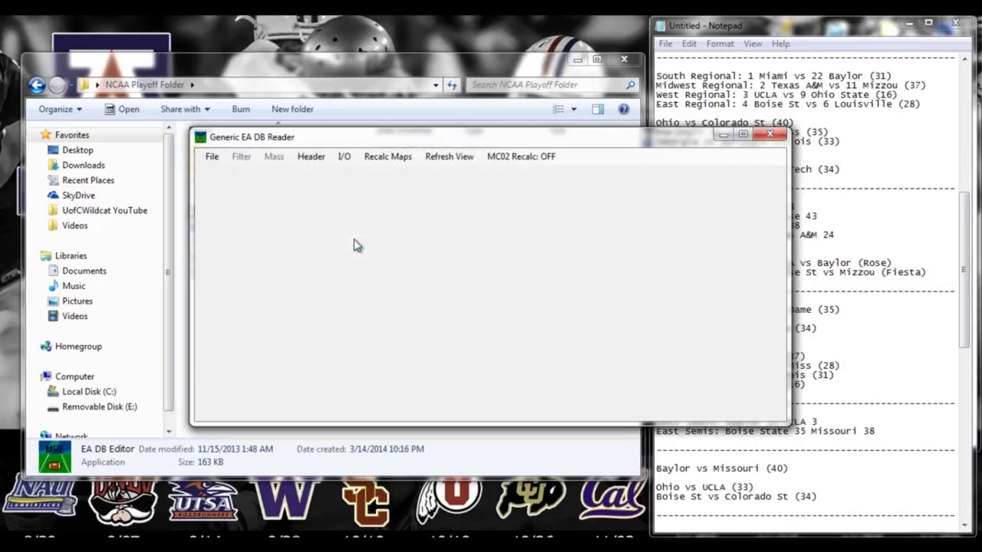
pyautogui.moveTo(258, 136); pyautogui.dragTo(94, 76)
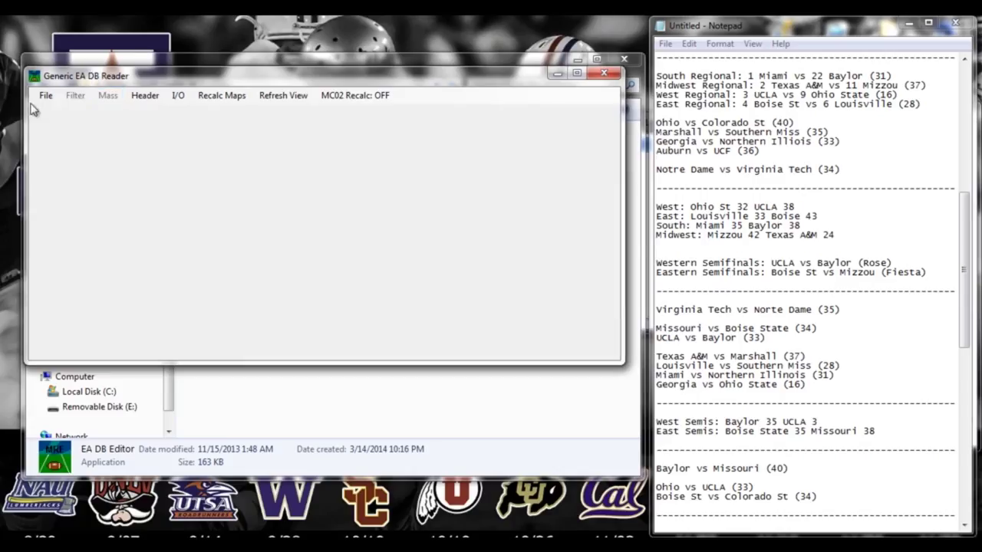
pyautogui.click(44, 96)
pyautogui.click(62, 127)
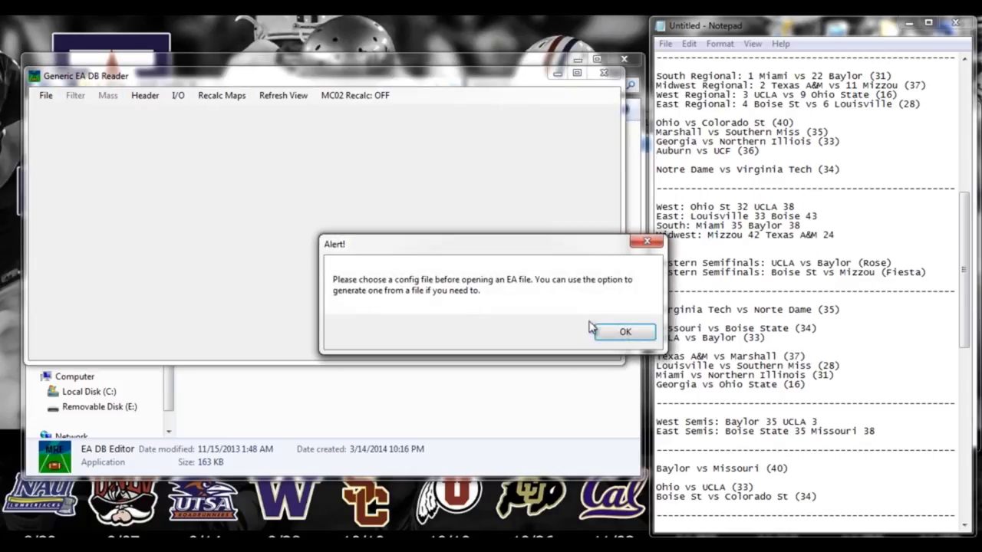
pyautogui.click(603, 330)
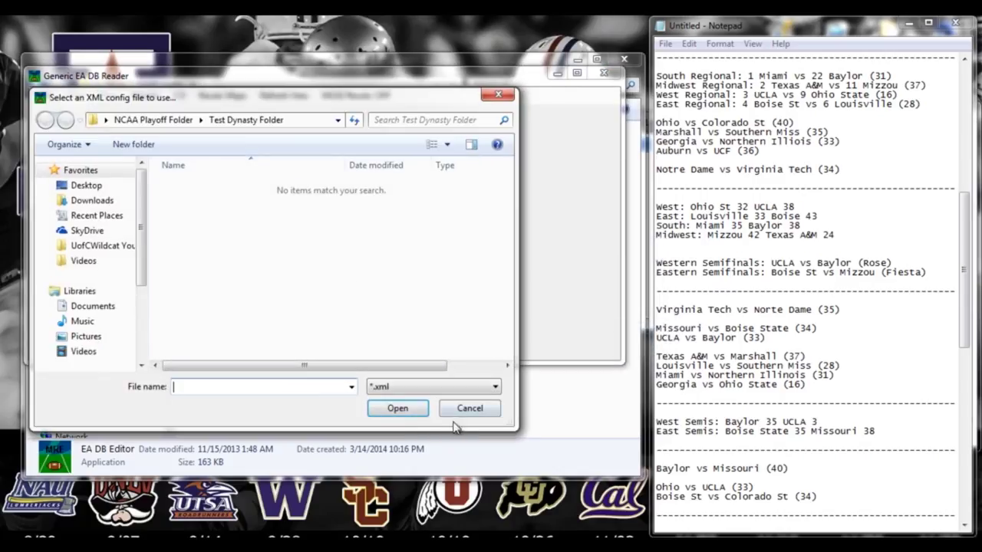
pyautogui.click(467, 410)
# Load Xan's NCAA 14 Dynasty Config from NCAA Playoff Folder into the database editor
pyautogui.click(45, 95)
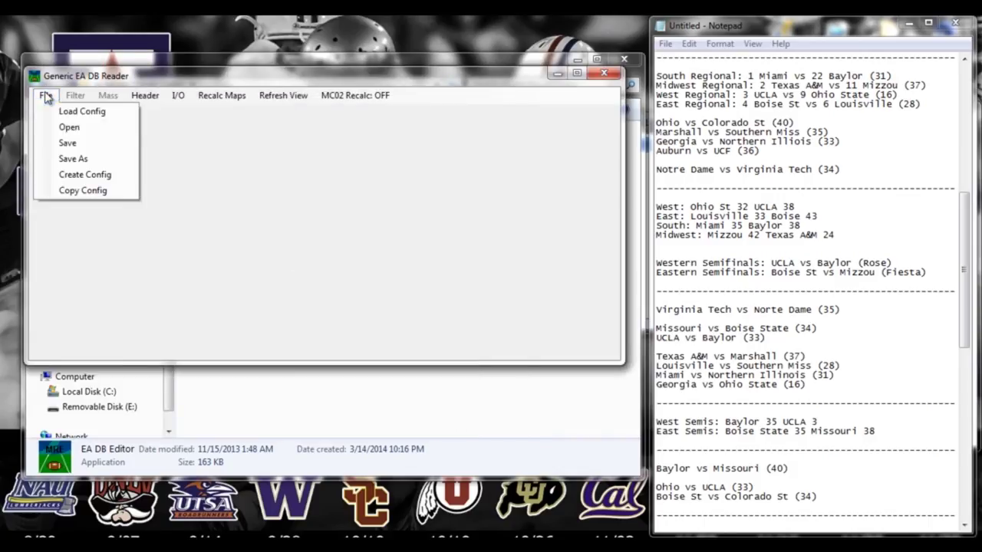
pyautogui.click(70, 112)
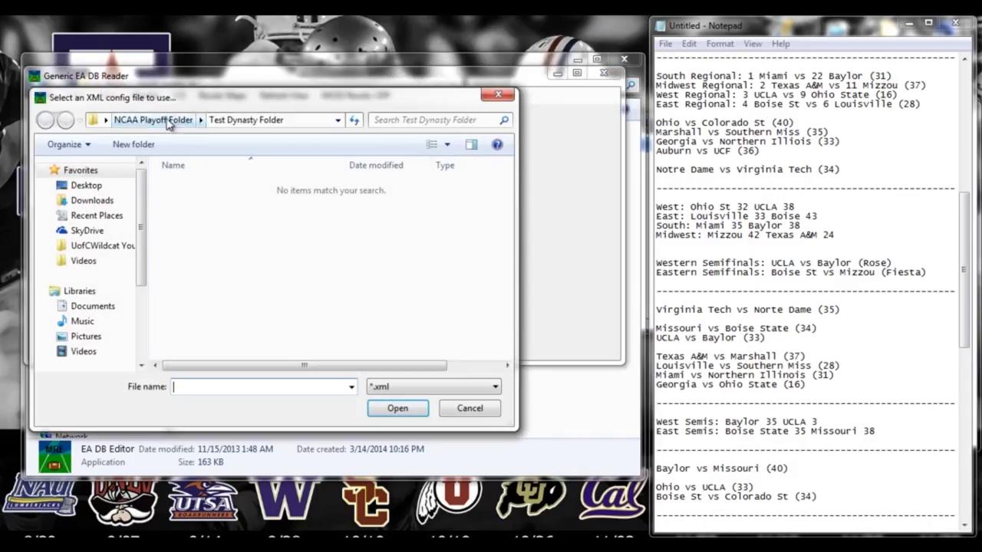
pyautogui.click(153, 120)
pyautogui.click(214, 233)
pyautogui.doubleClick(213, 233)
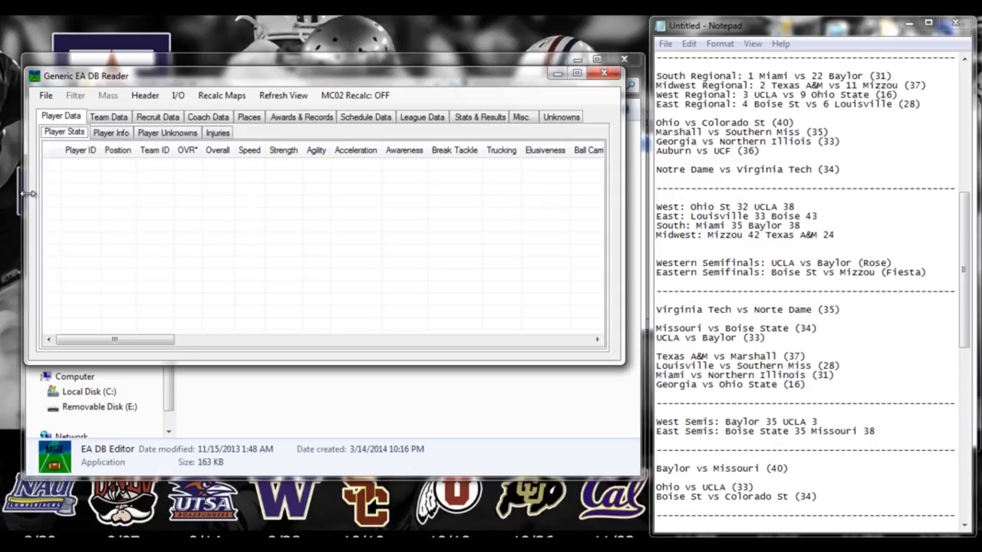
# Open the extracted DYNASTY-8TEAM file from Test Dynasty Folder, showing all file types, and enlarge the editor window beside the notes
pyautogui.moveTo(28, 193); pyautogui.dragTo(12, 195)
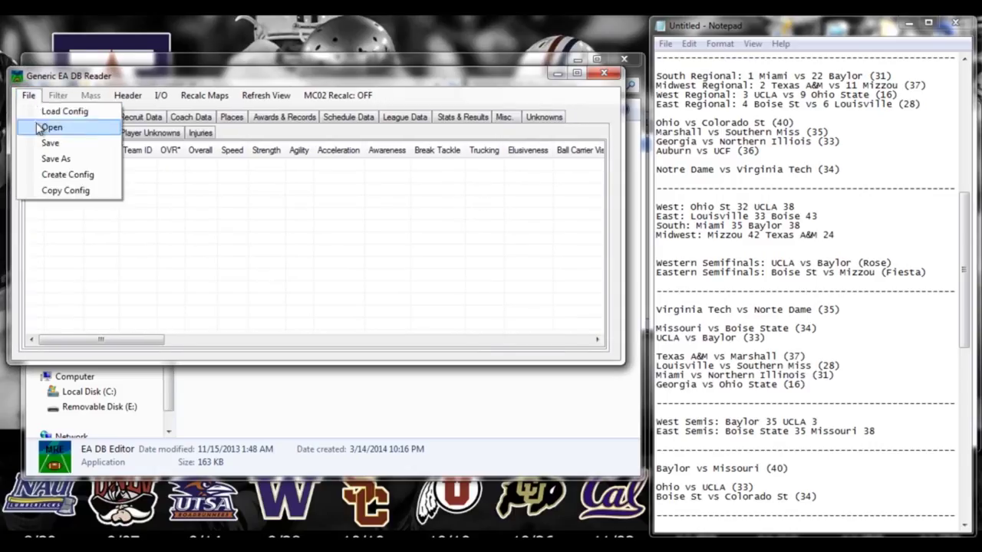
pyautogui.click(53, 126)
pyautogui.doubleClick(176, 220)
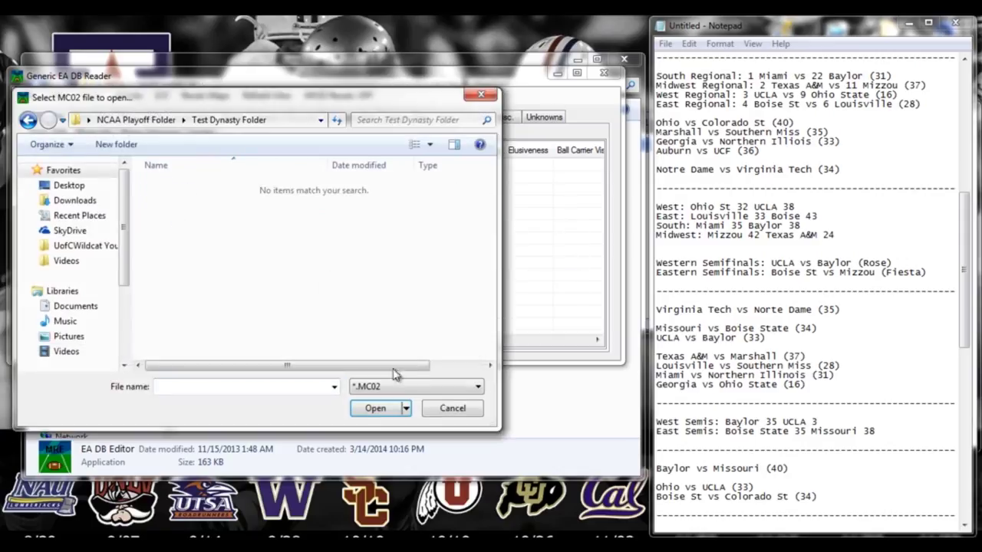
pyautogui.click(399, 385)
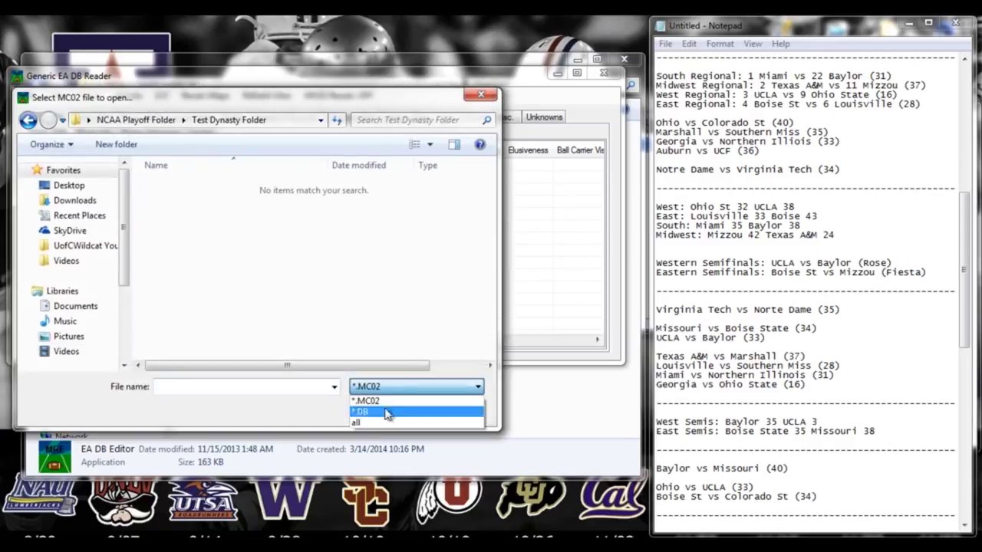
pyautogui.click(354, 415)
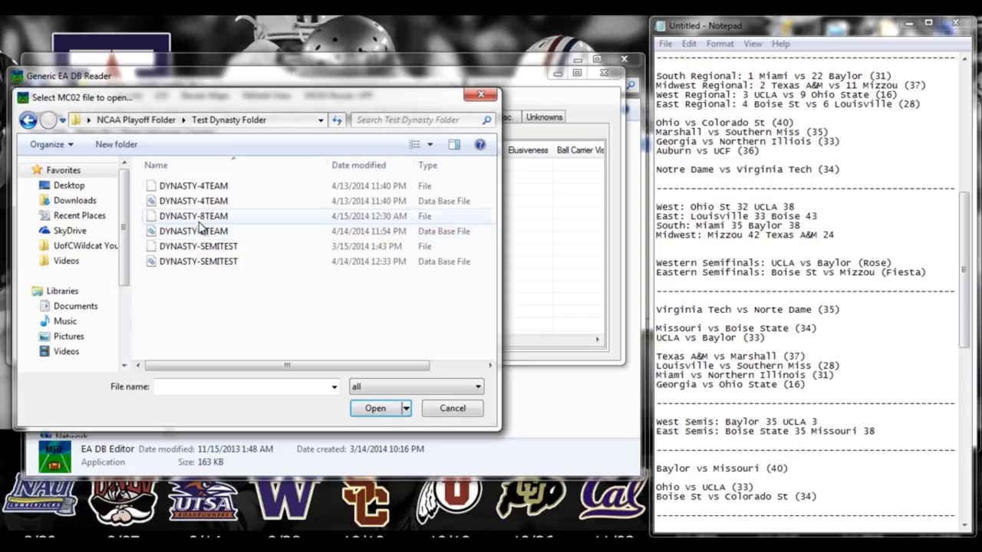
pyautogui.click(201, 218)
pyautogui.click(375, 408)
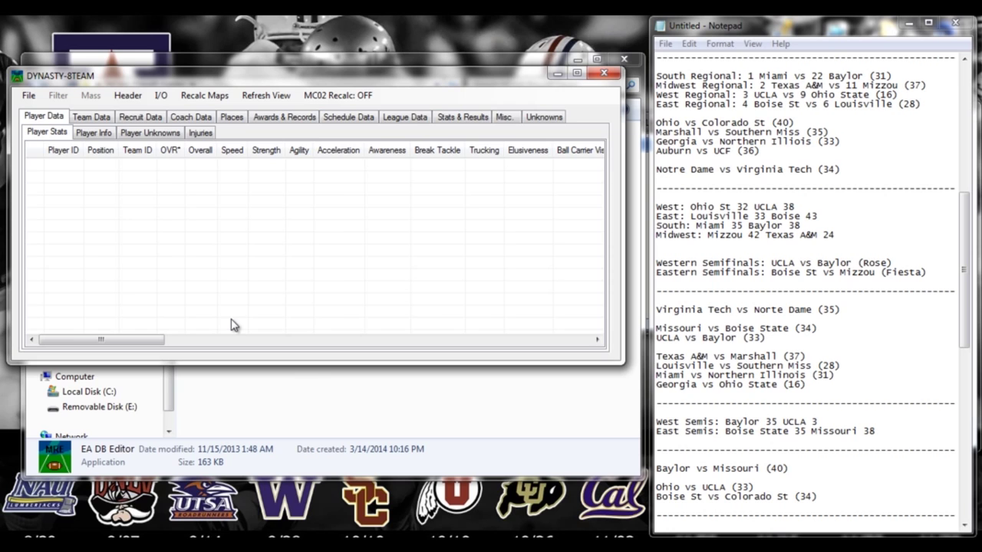
pyautogui.moveTo(300, 362); pyautogui.dragTo(300, 449)
pyautogui.moveTo(622, 293); pyautogui.dragTo(637, 294)
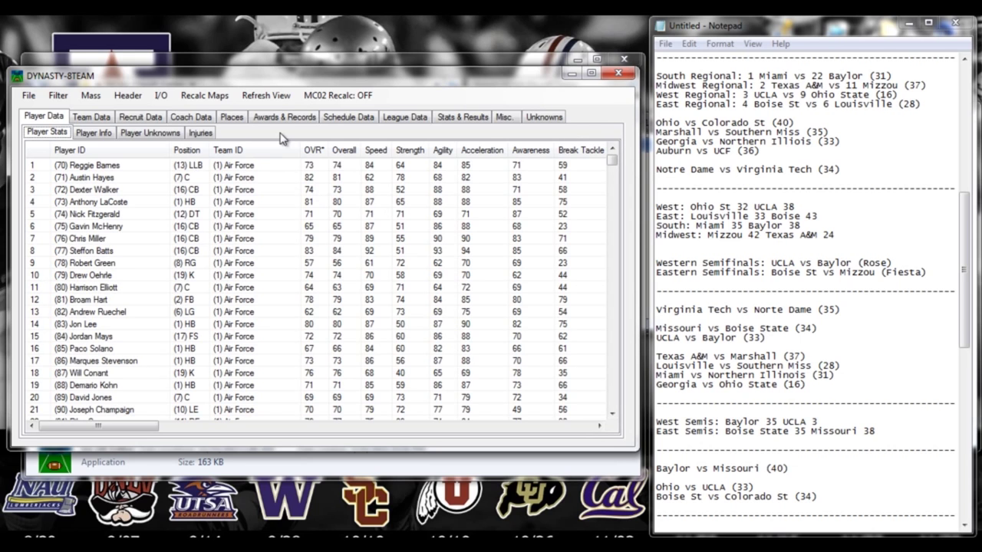
# Show the game schedules and sort them by game number and week, both in descending order
pyautogui.click(366, 124)
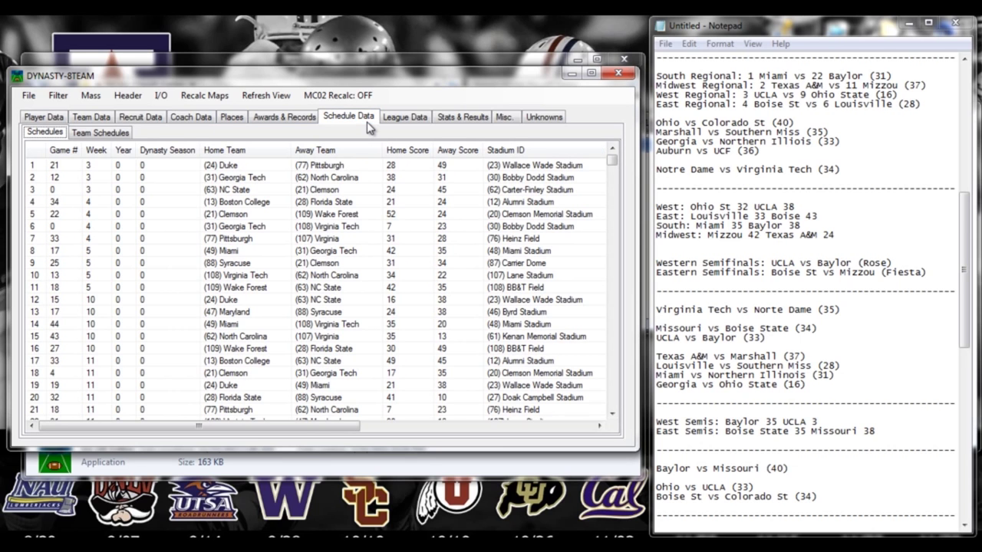
pyautogui.click(74, 156)
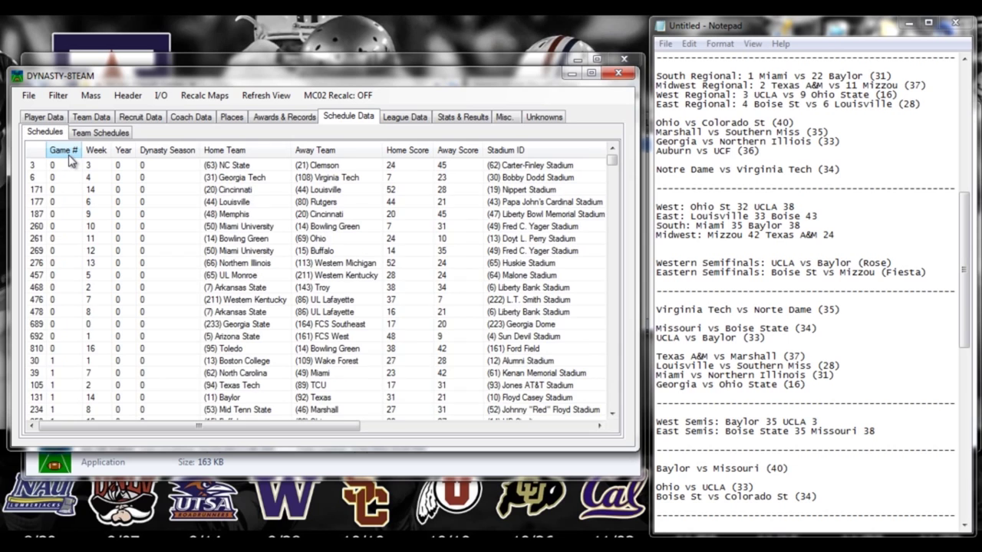
pyautogui.click(71, 154)
pyautogui.click(96, 153)
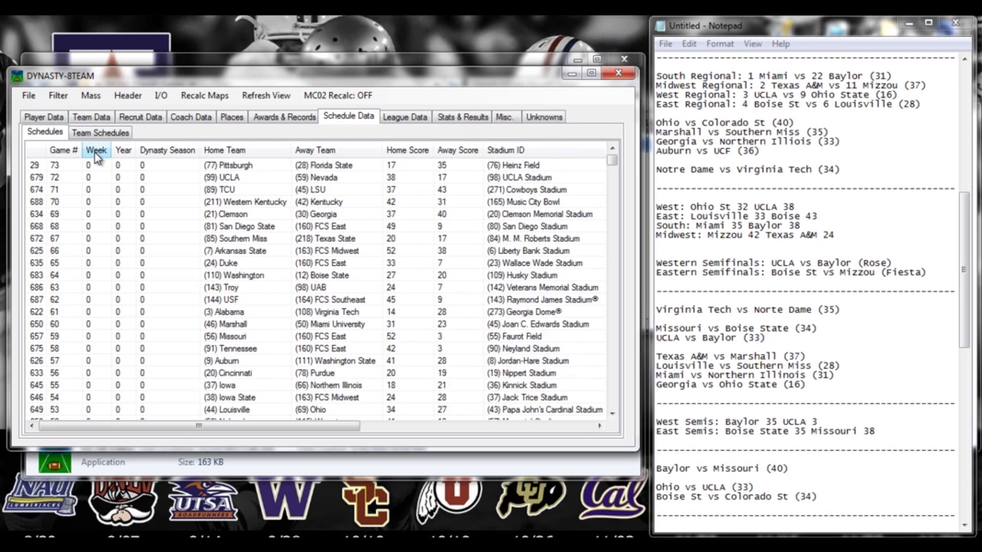
pyautogui.click(96, 155)
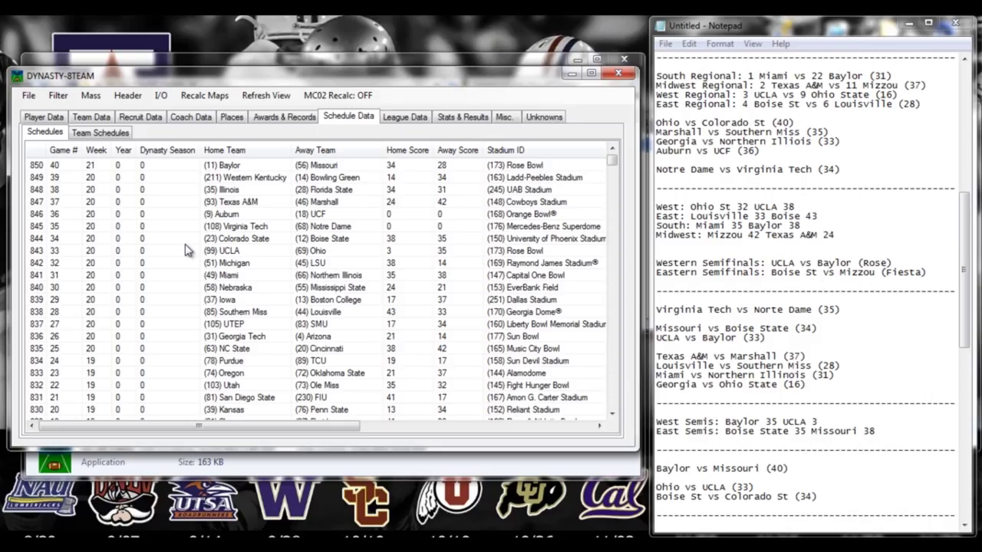
# Set the away team of week 20 game 37, hosted by Texas A&M, to Missouri
pyautogui.click(296, 202)
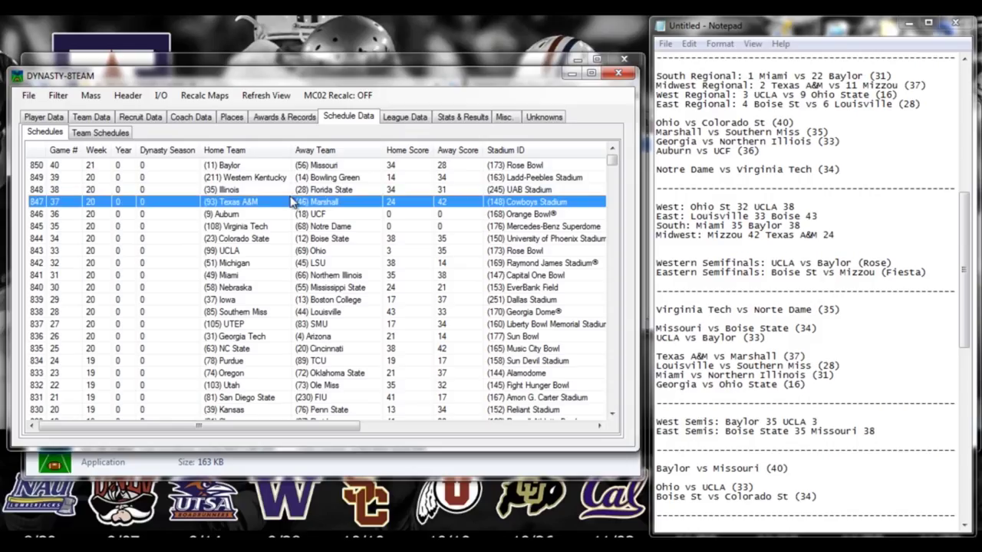
pyautogui.click(239, 166)
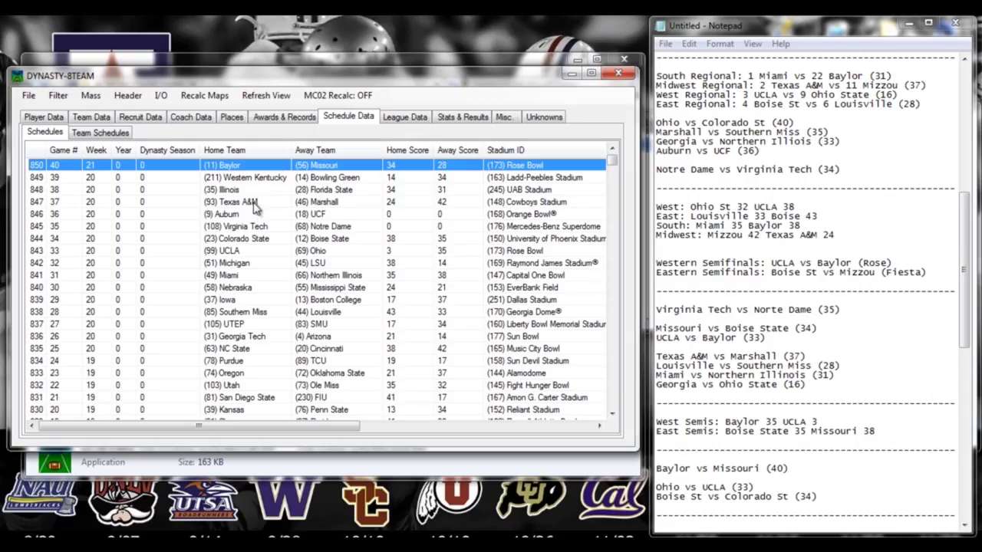
pyautogui.click(345, 203)
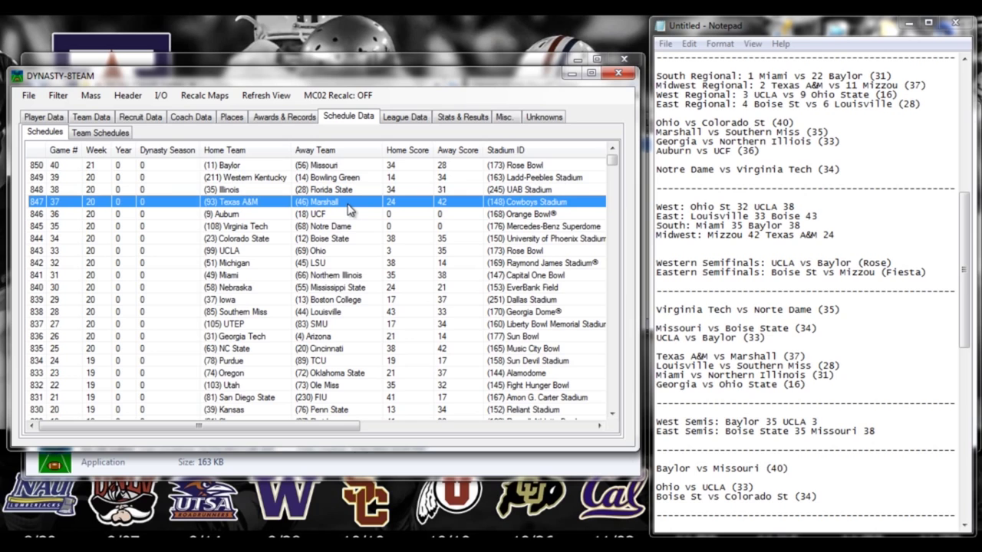
pyautogui.click(347, 203)
pyautogui.click(373, 202)
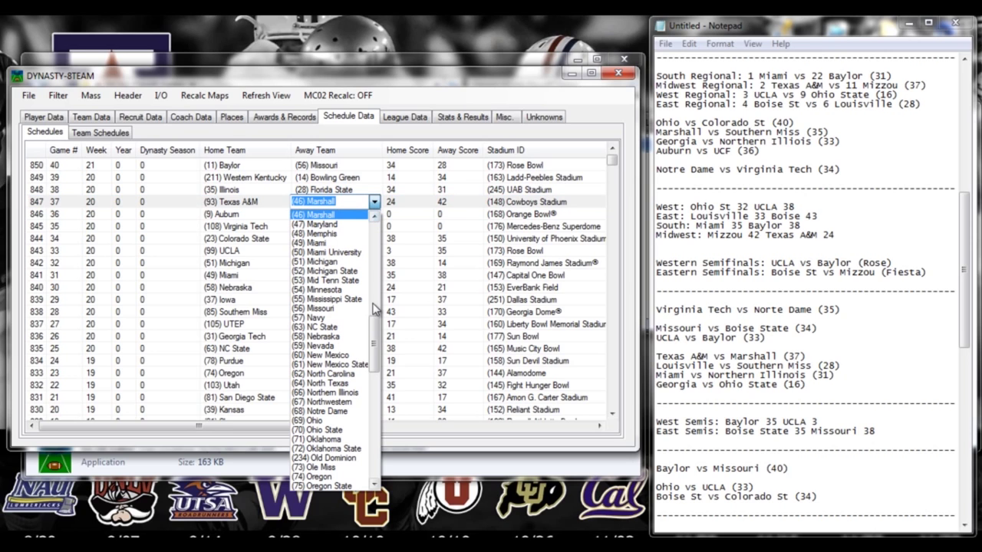
pyautogui.click(330, 308)
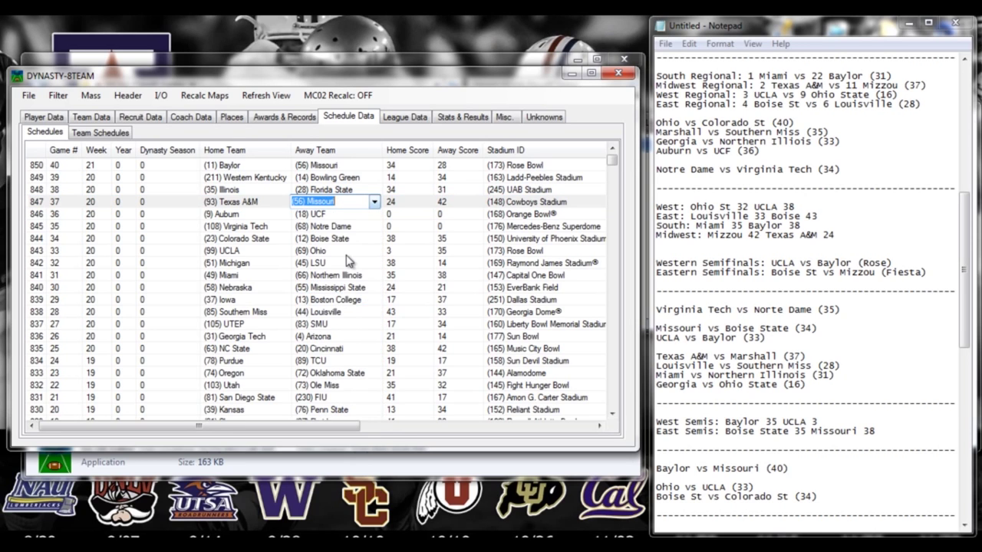
pyautogui.click(296, 228)
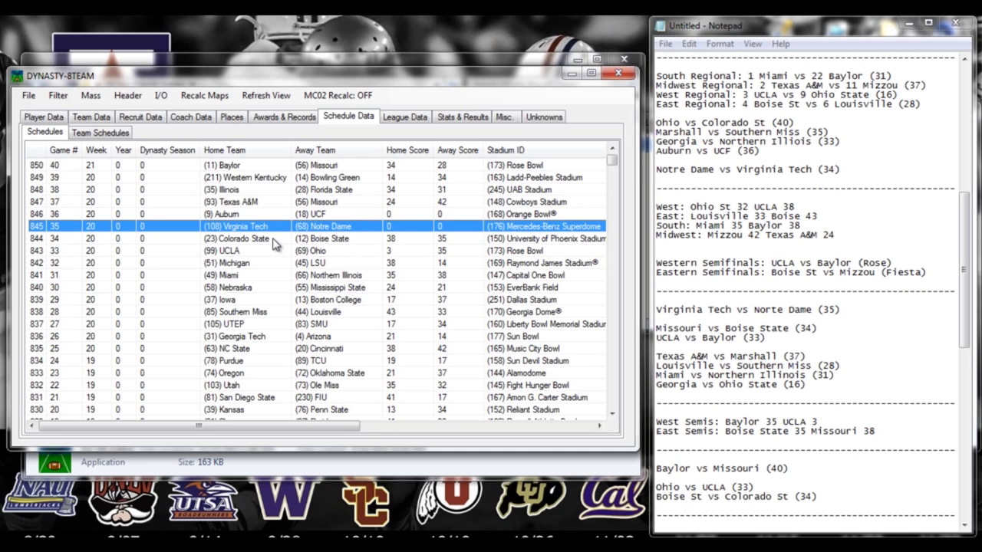
# Set the home team of week 20 game 34, played against Boise State, to Missouri
pyautogui.click(278, 241)
pyautogui.click(280, 243)
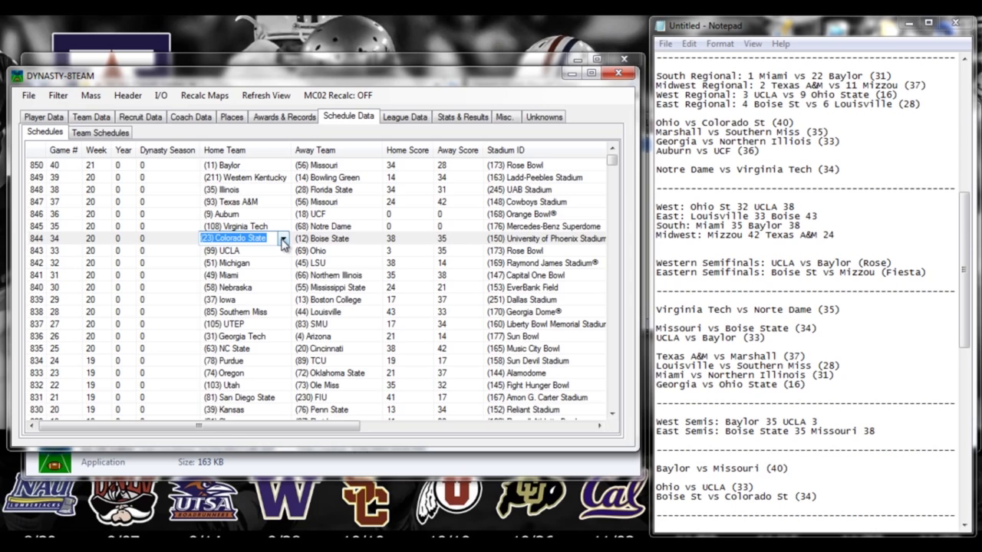
pyautogui.click(283, 241)
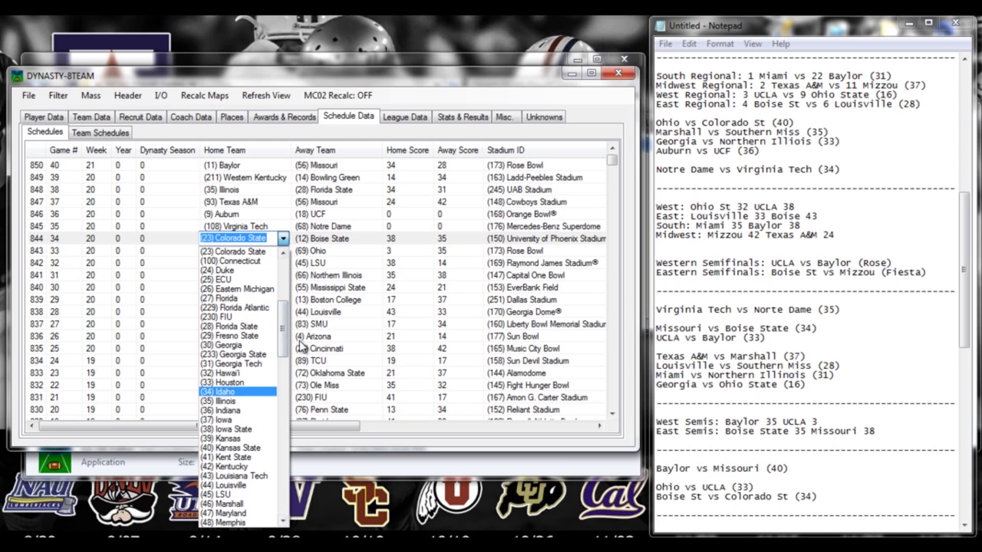
pyautogui.moveTo(283, 329); pyautogui.dragTo(283, 349)
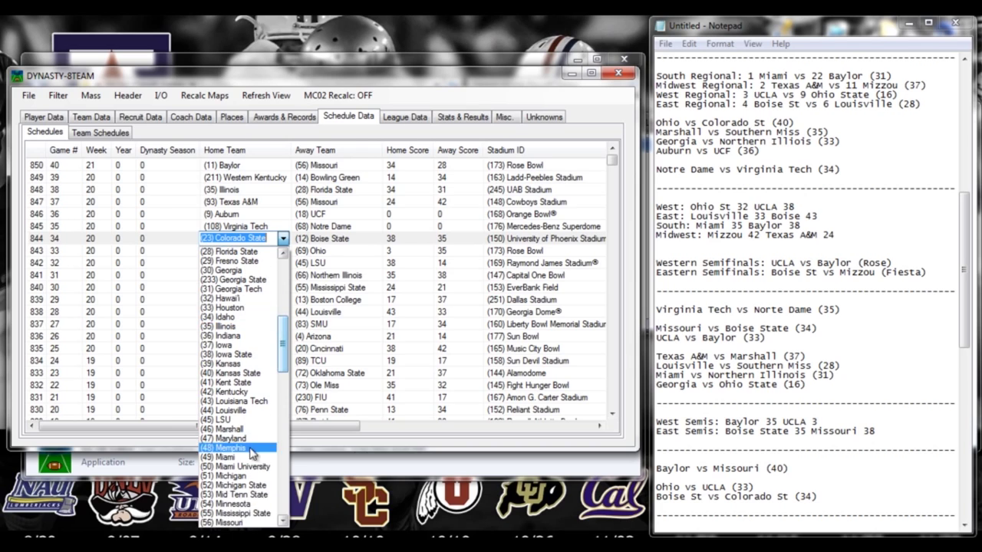
pyautogui.click(242, 525)
pyautogui.click(276, 299)
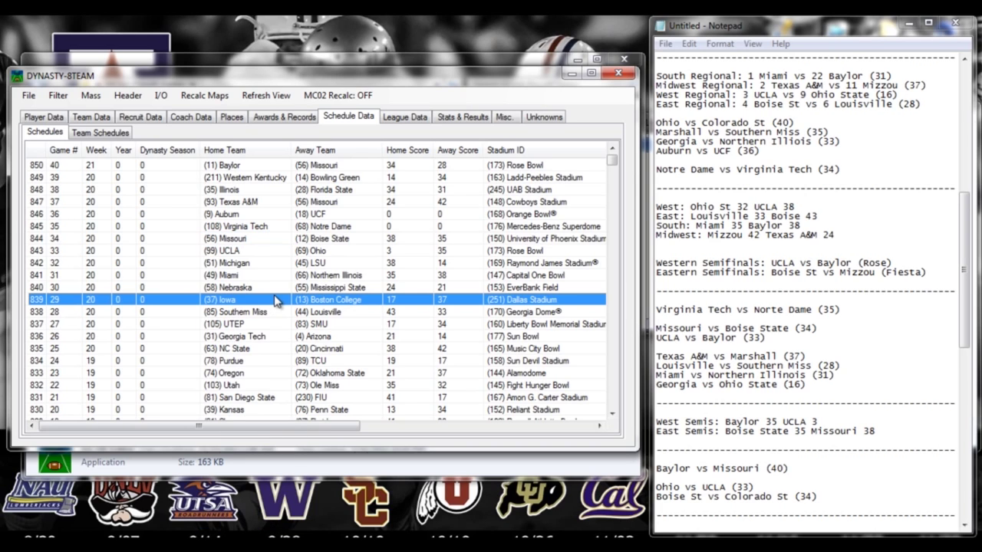
# Set the away team of week 20 game 33, UCLA's Rose Bowl game, to Baylor
pyautogui.click(259, 217)
pyautogui.click(259, 238)
pyautogui.click(255, 251)
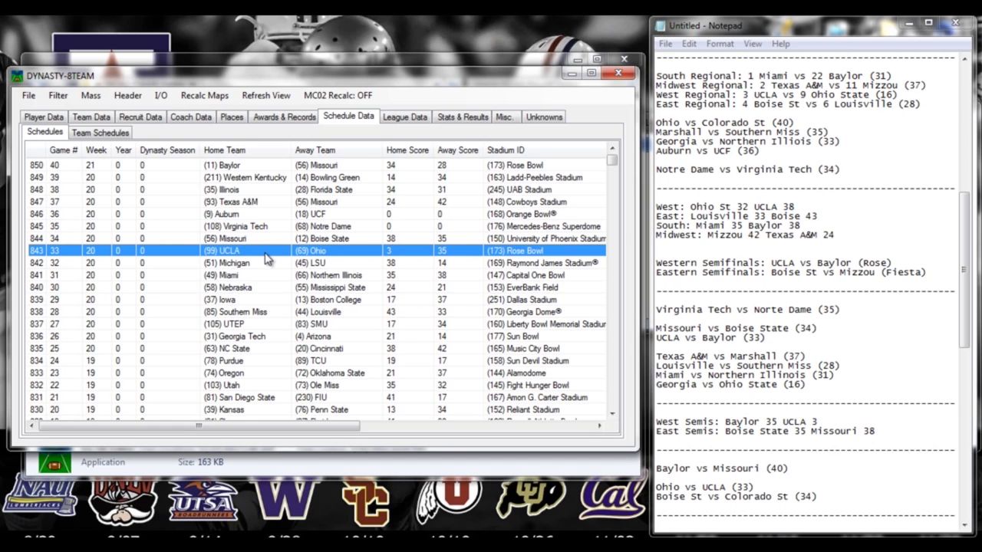
pyautogui.click(323, 253)
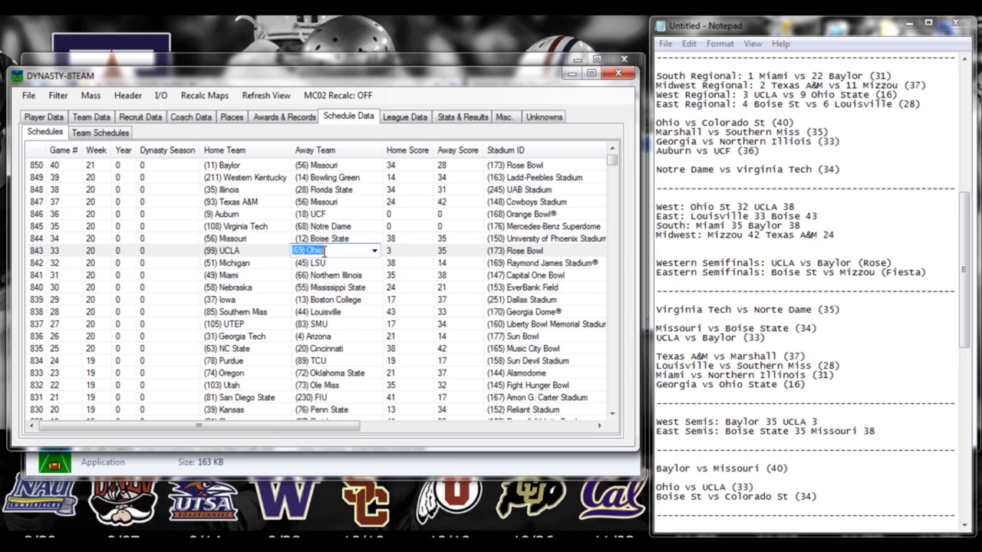
pyautogui.click(374, 251)
pyautogui.moveTo(373, 420); pyautogui.dragTo(374, 278)
pyautogui.click(330, 358)
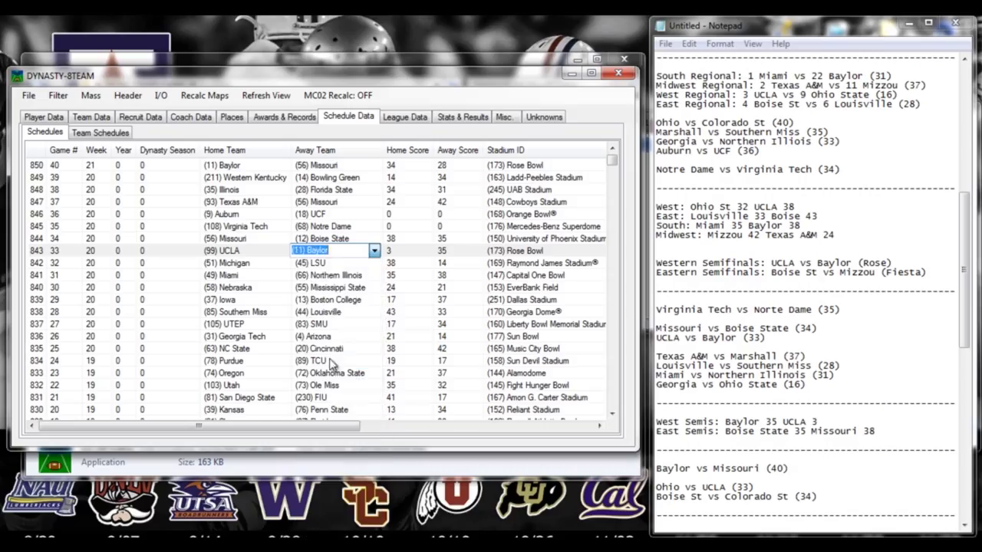
pyautogui.click(376, 276)
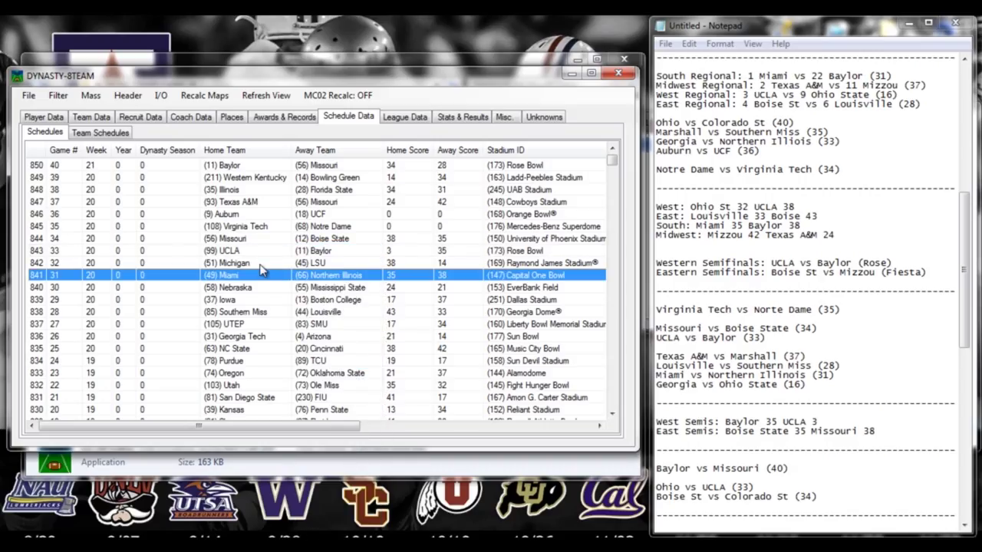
# Set the away team of game 31, Miami's Capital One Bowl game, to Baylor
pyautogui.click(336, 276)
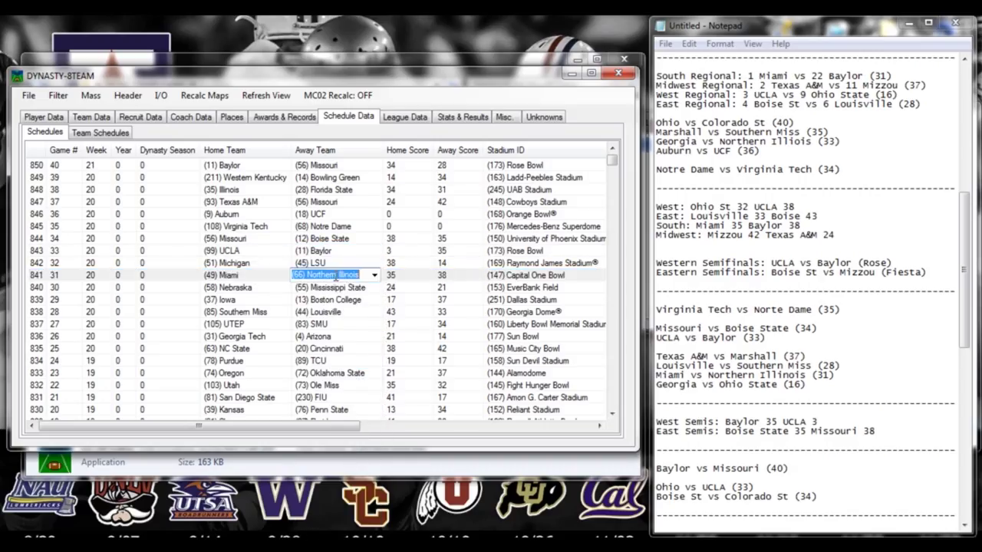
pyautogui.click(374, 277)
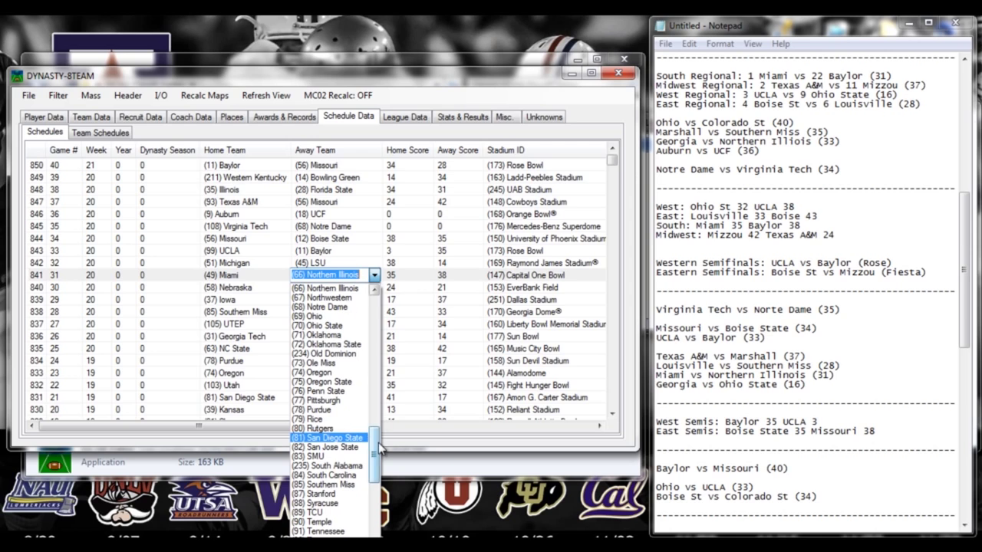
pyautogui.moveTo(374, 454); pyautogui.dragTo(384, 322)
pyautogui.click(310, 363)
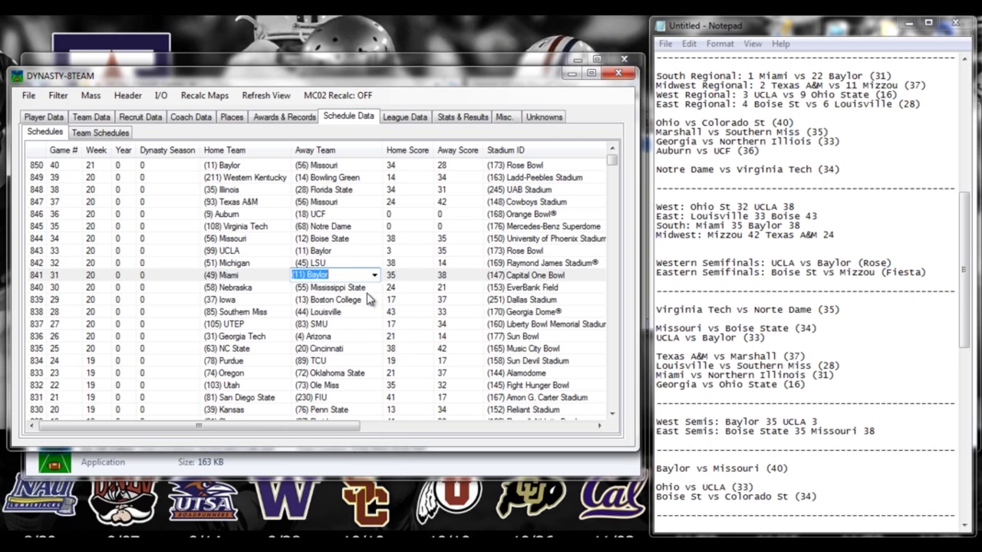
pyautogui.click(371, 288)
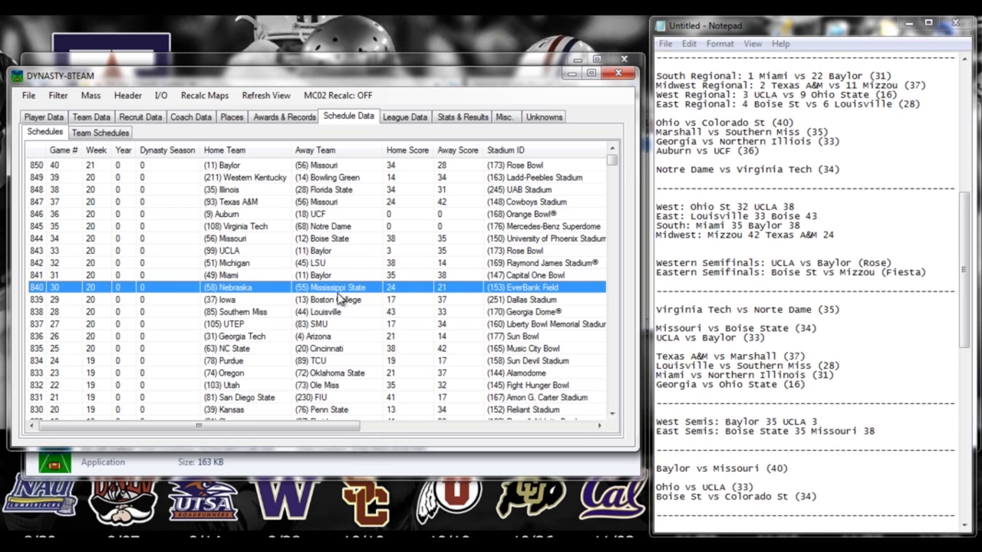
# Set the home team of game 28, played against Louisville at the Georgia Dome, to Boise State
pyautogui.doubleClick(268, 315)
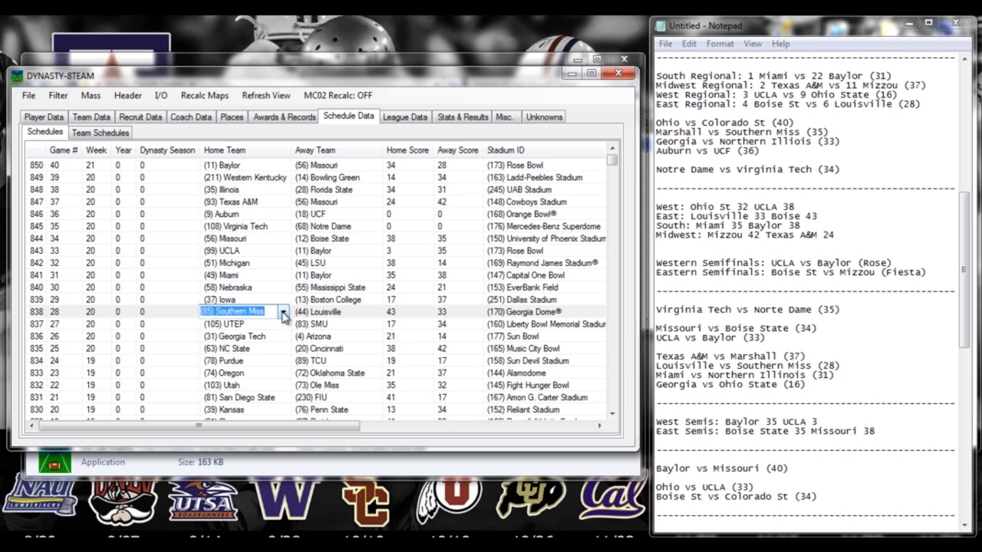
pyautogui.click(283, 314)
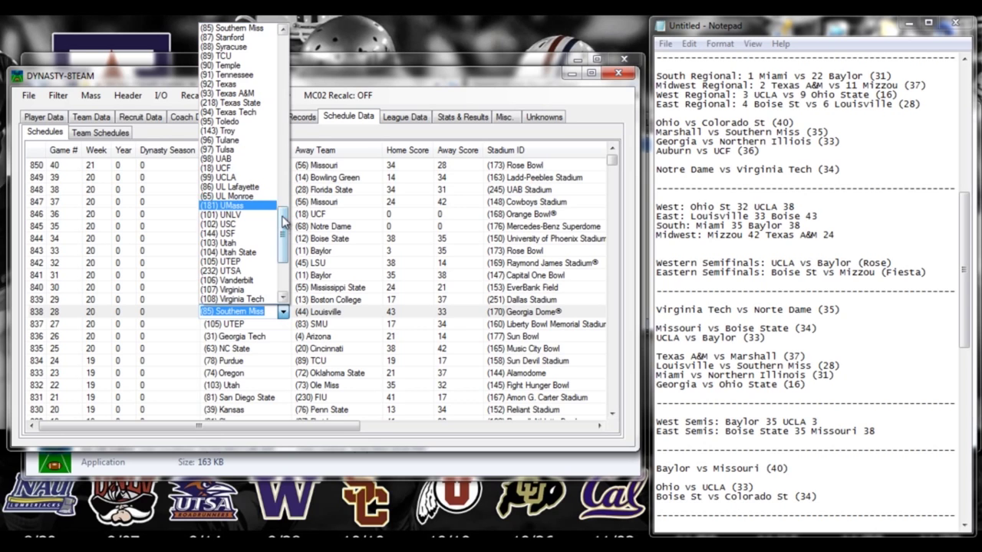
pyautogui.moveTo(283, 253); pyautogui.dragTo(301, 50)
pyautogui.click(230, 131)
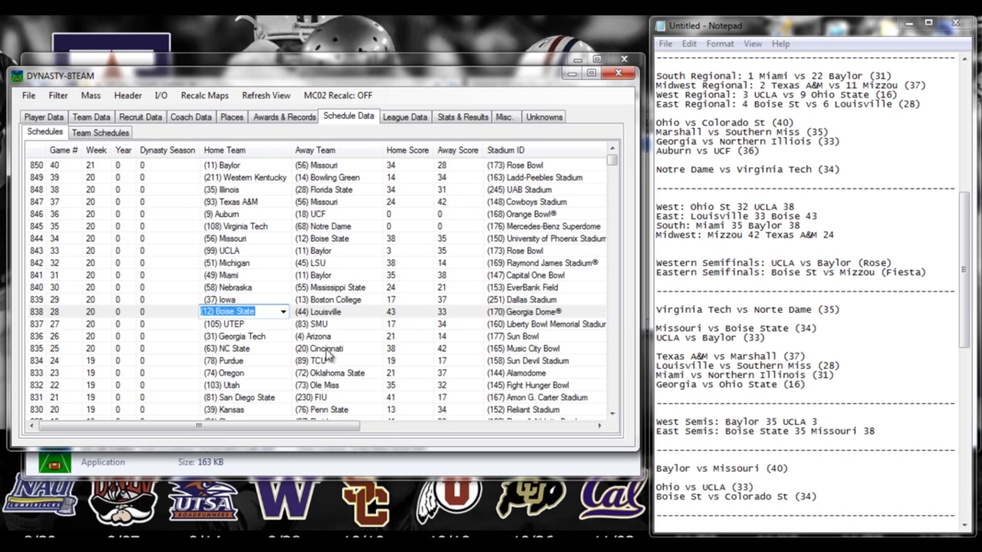
pyautogui.click(338, 325)
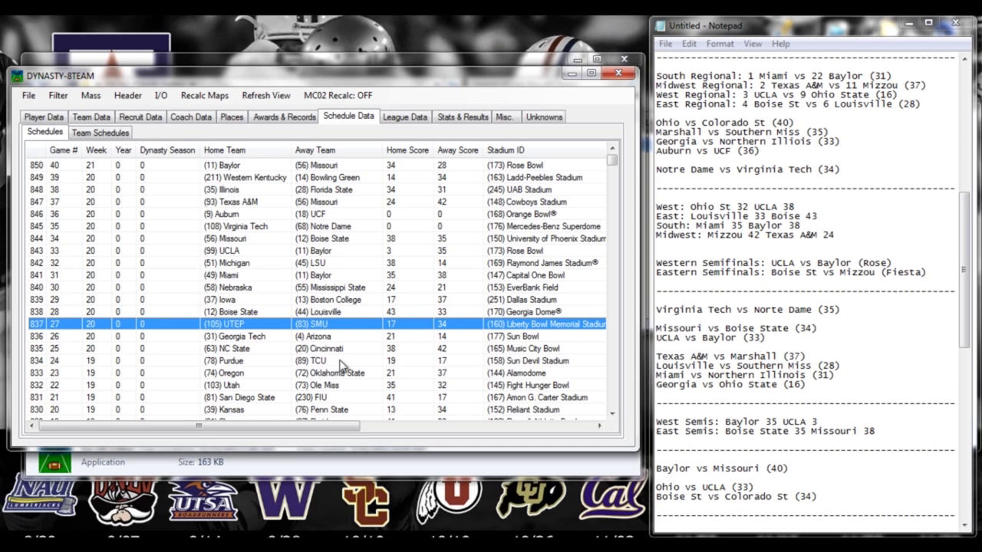
pyautogui.click(249, 313)
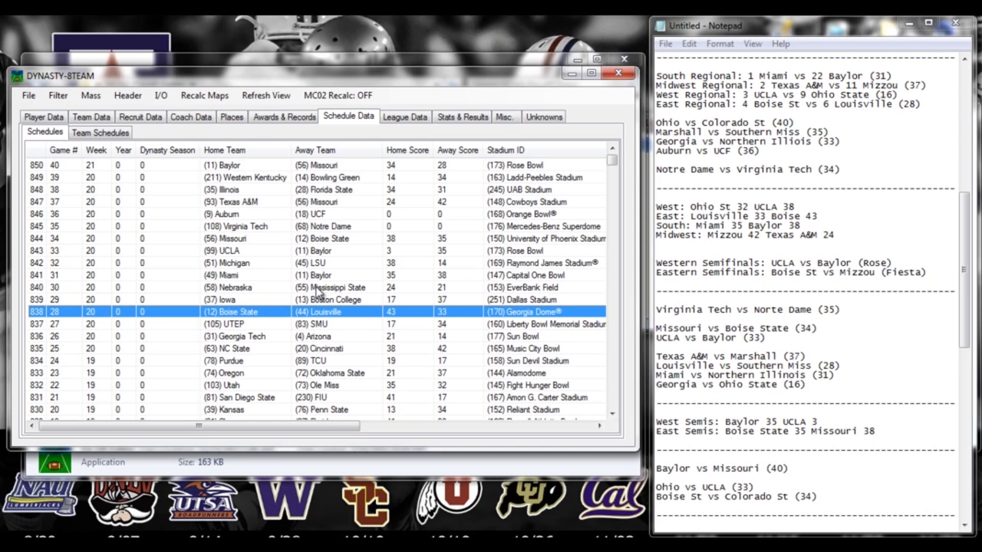
pyautogui.click(316, 289)
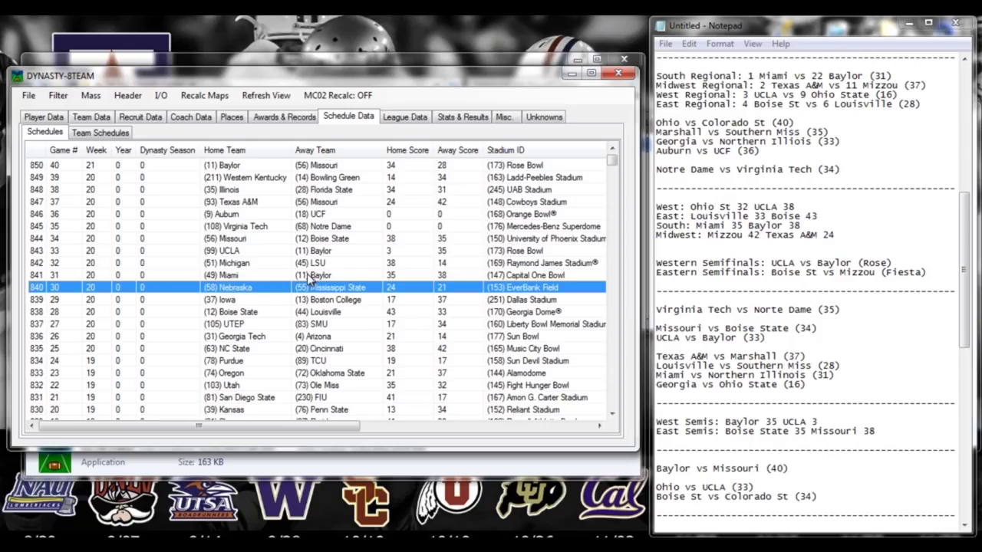
pyautogui.click(314, 263)
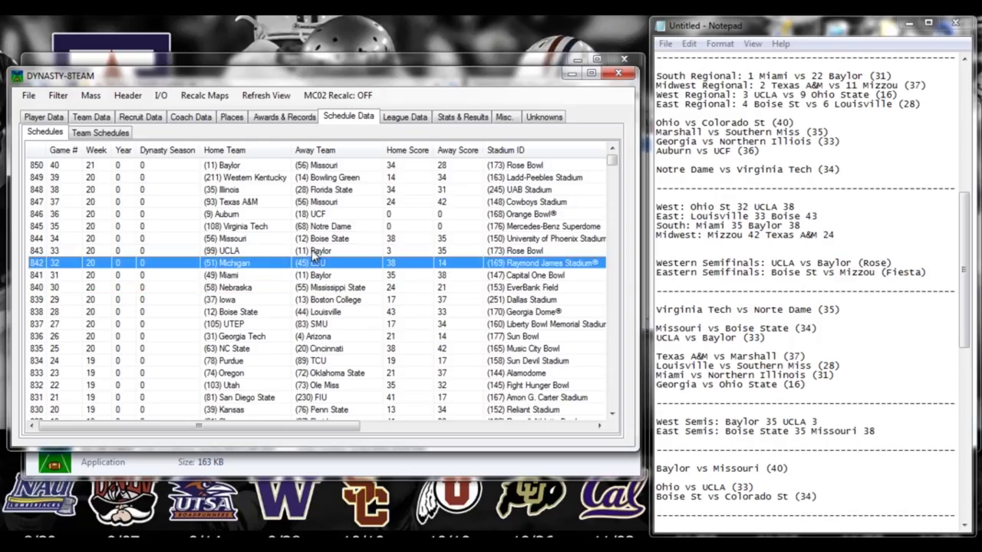
# Set the home team of week 19 game 16, played against Ohio State, to UCLA
pyautogui.click(314, 251)
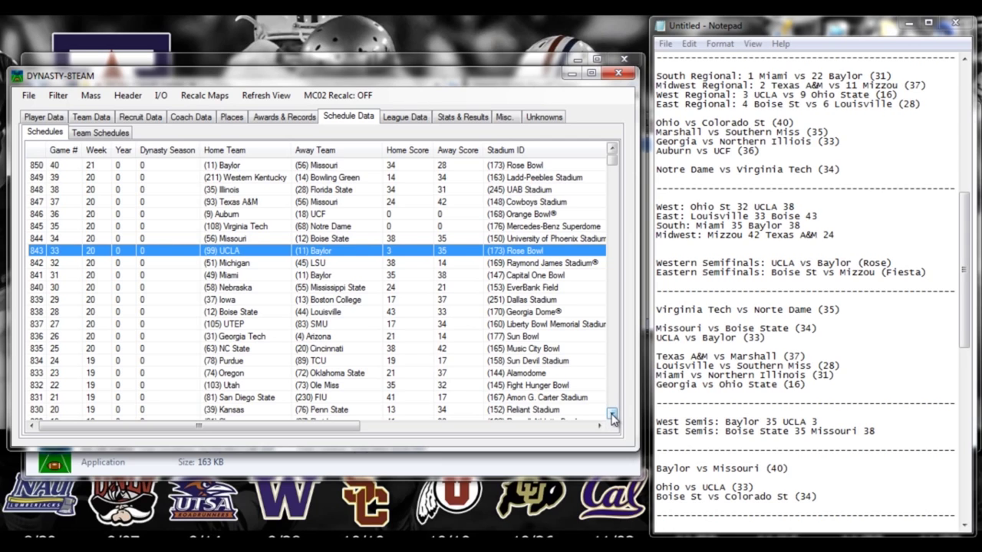
pyautogui.scroll(-4, 611, 415)
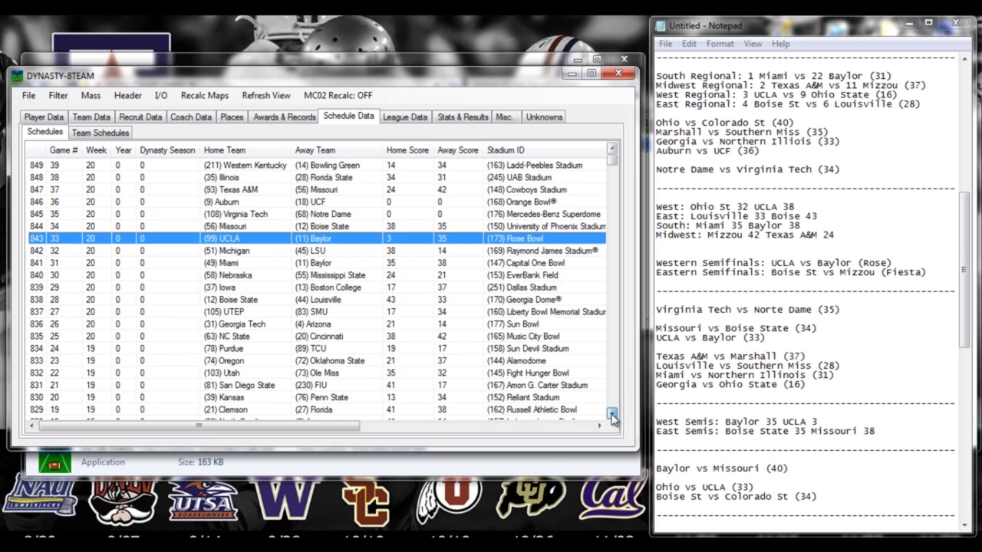
pyautogui.scroll(-1, 611, 415)
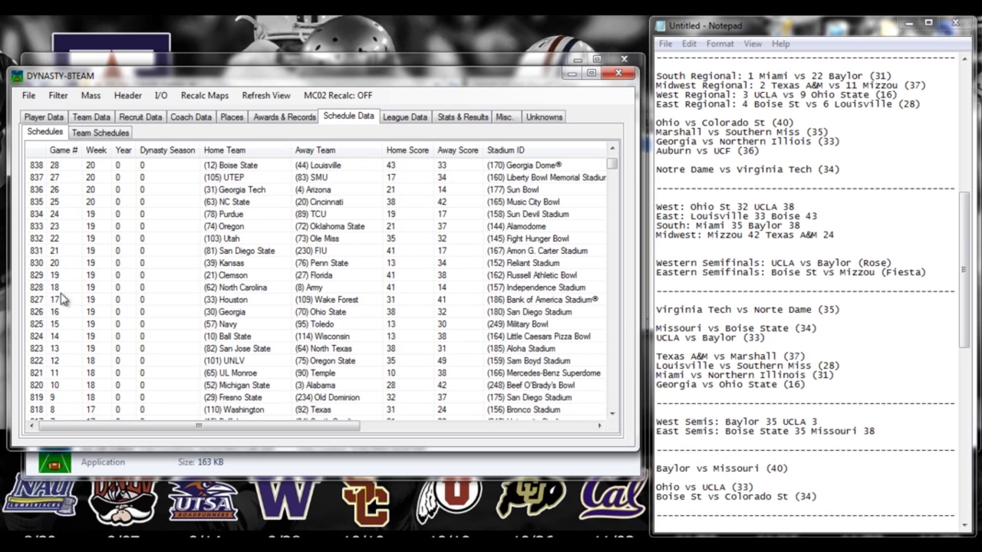
pyautogui.click(226, 311)
pyautogui.click(264, 310)
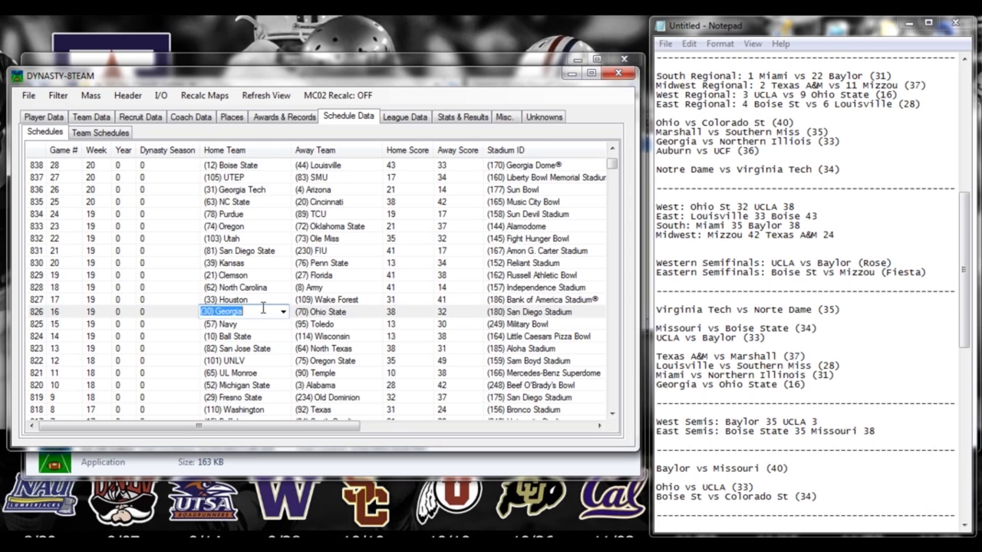
pyautogui.click(283, 312)
pyautogui.moveTo(282, 129); pyautogui.dragTo(282, 234)
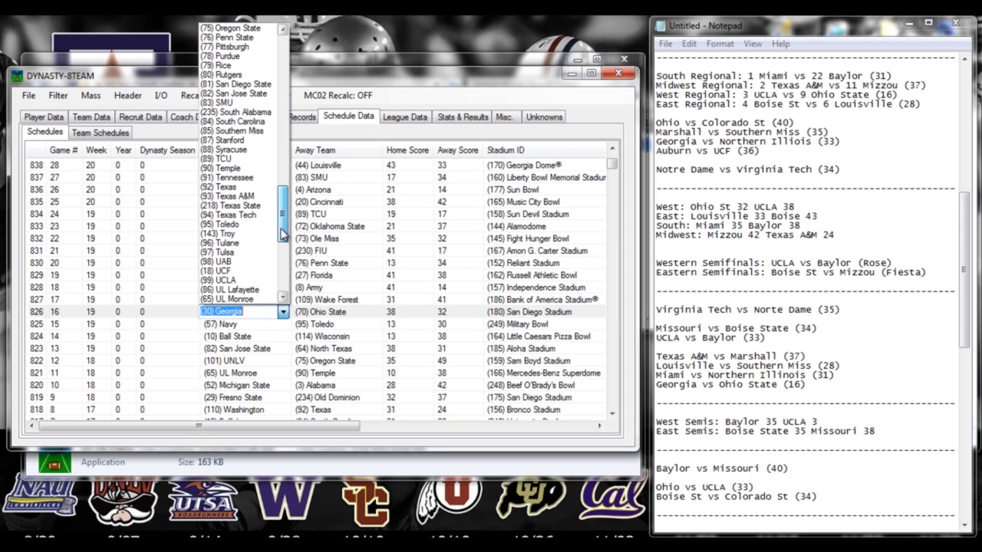
pyautogui.click(244, 271)
pyautogui.click(282, 310)
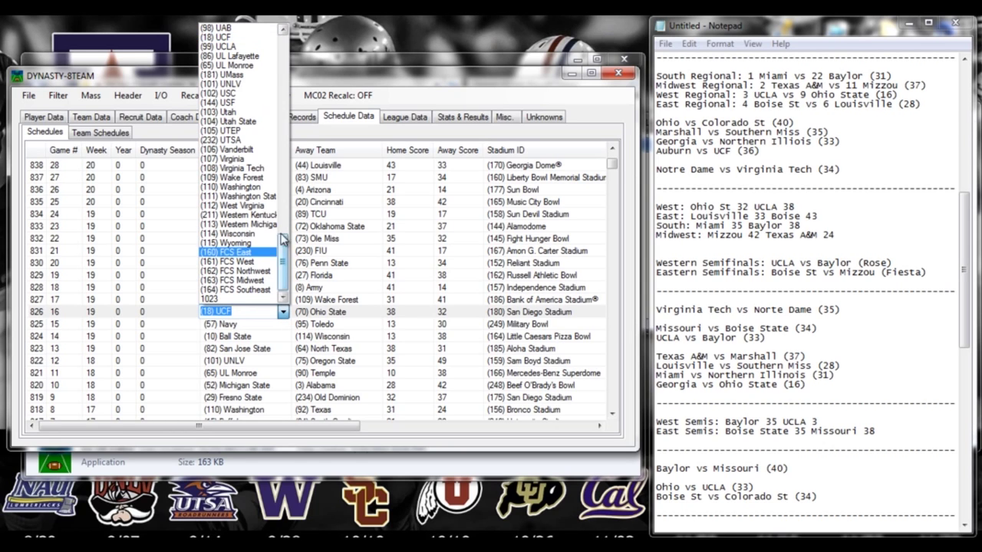
pyautogui.click(228, 49)
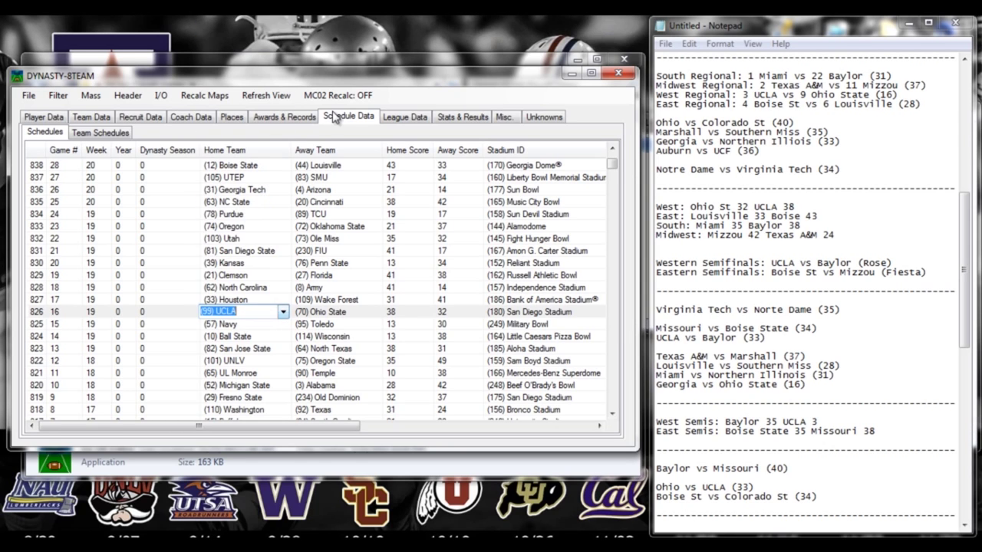
pyautogui.click(331, 253)
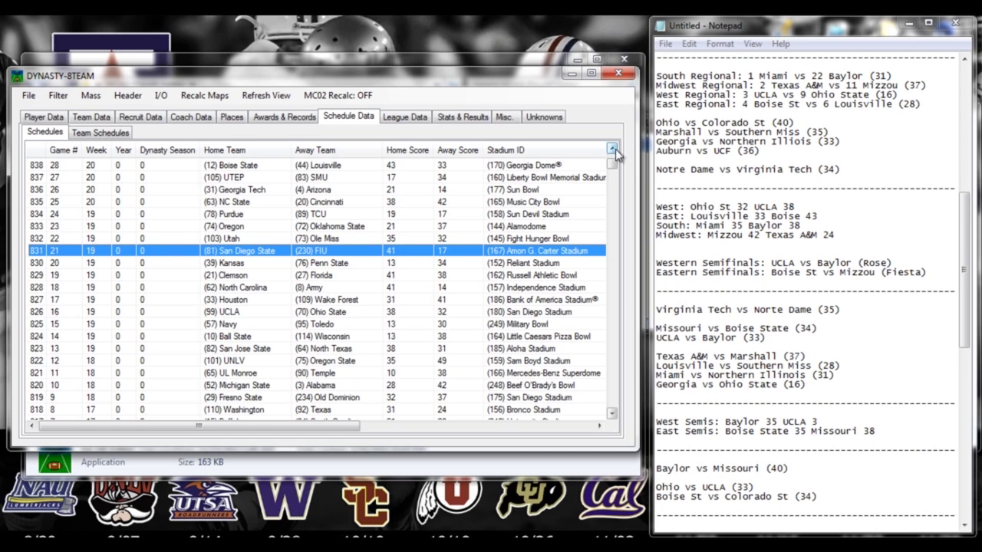
# Check the playoff matchups of games 28, 31, 33, 34 and 37 in the schedule against the notes
pyautogui.click(746, 235)
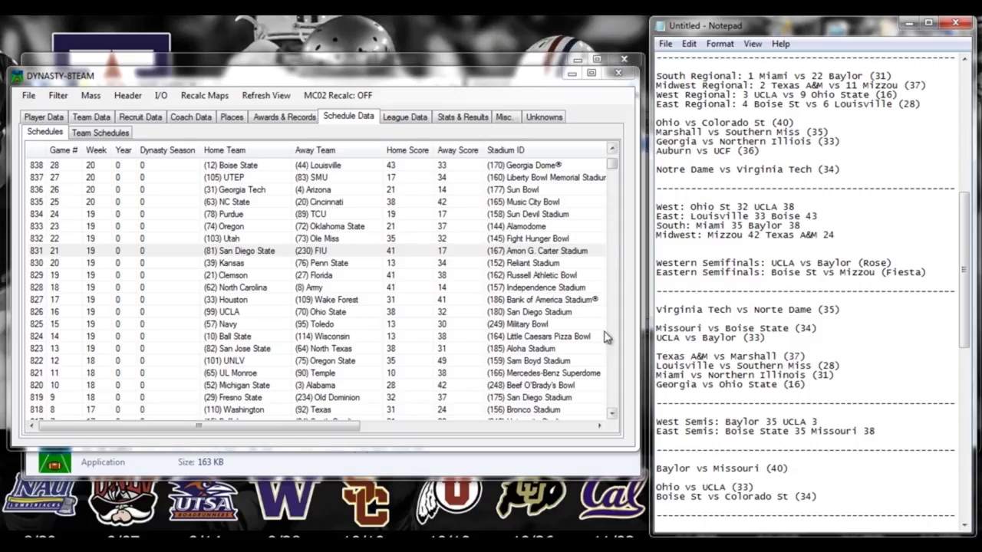
pyautogui.click(612, 149)
pyautogui.click(612, 148)
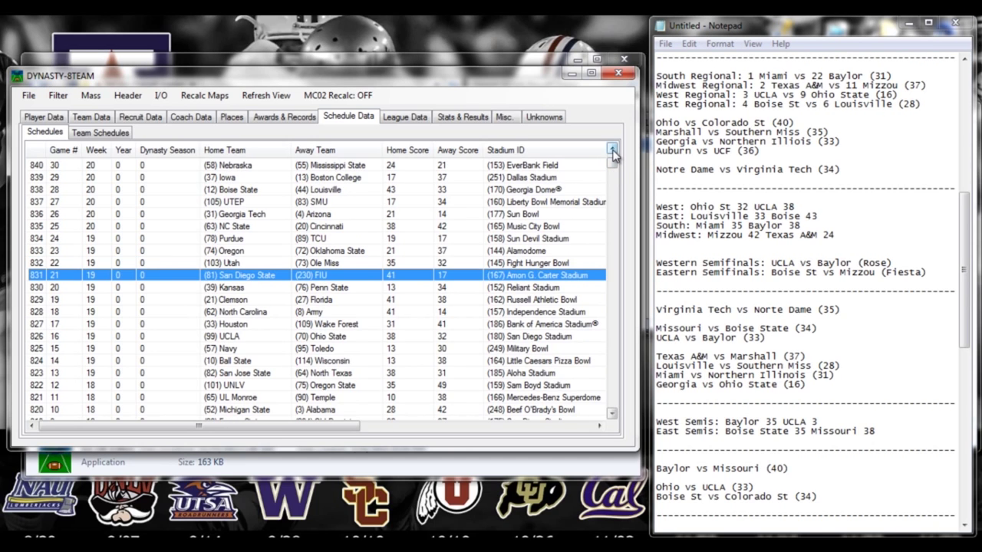
pyautogui.click(357, 193)
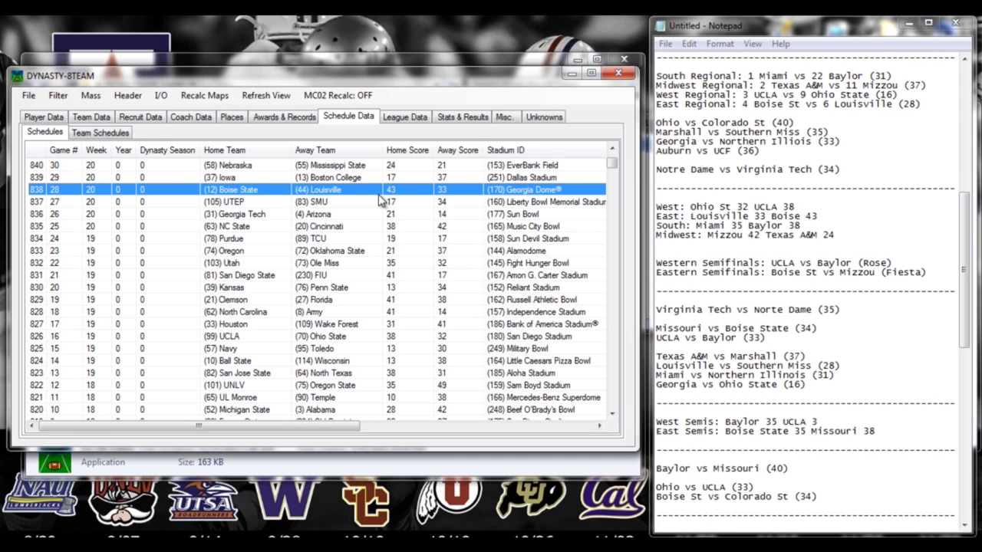
pyautogui.click(612, 149)
pyautogui.click(611, 149)
pyautogui.click(612, 148)
pyautogui.click(612, 148)
pyautogui.click(612, 149)
pyautogui.click(612, 149)
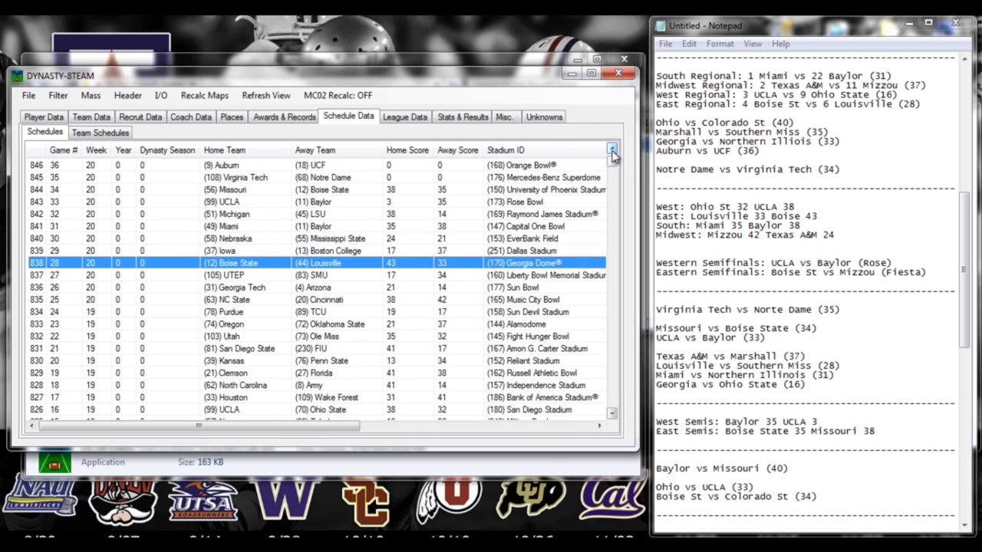
pyautogui.click(612, 150)
pyautogui.click(298, 240)
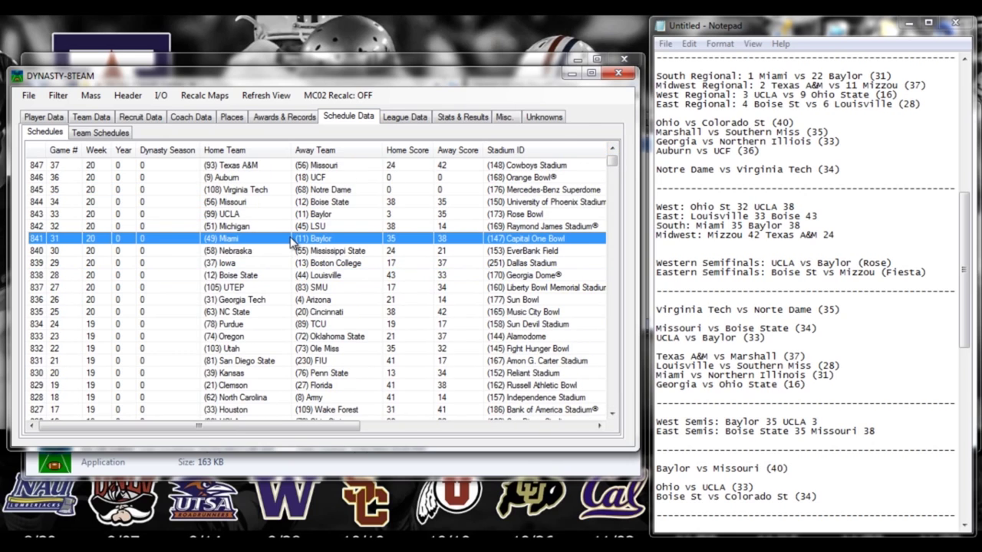
pyautogui.click(278, 217)
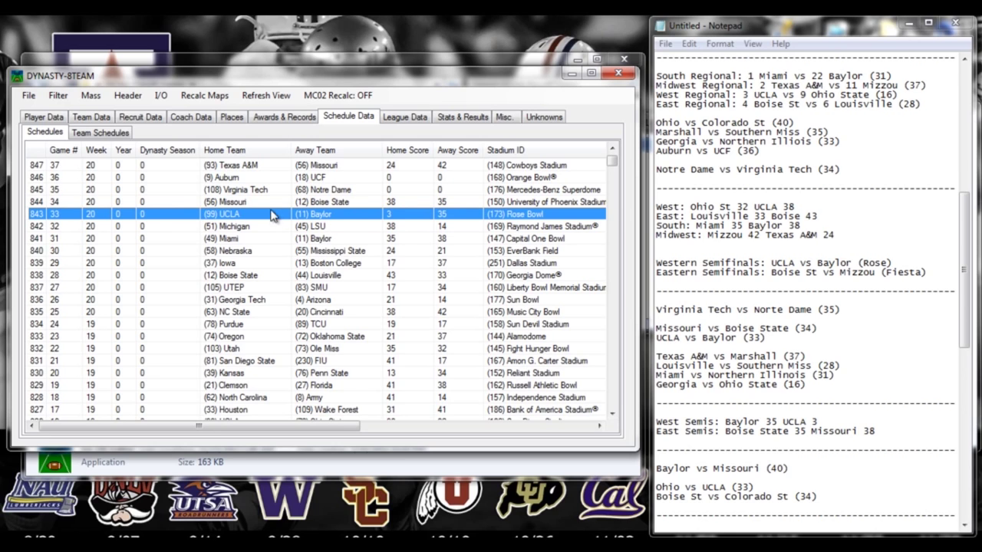
pyautogui.click(273, 202)
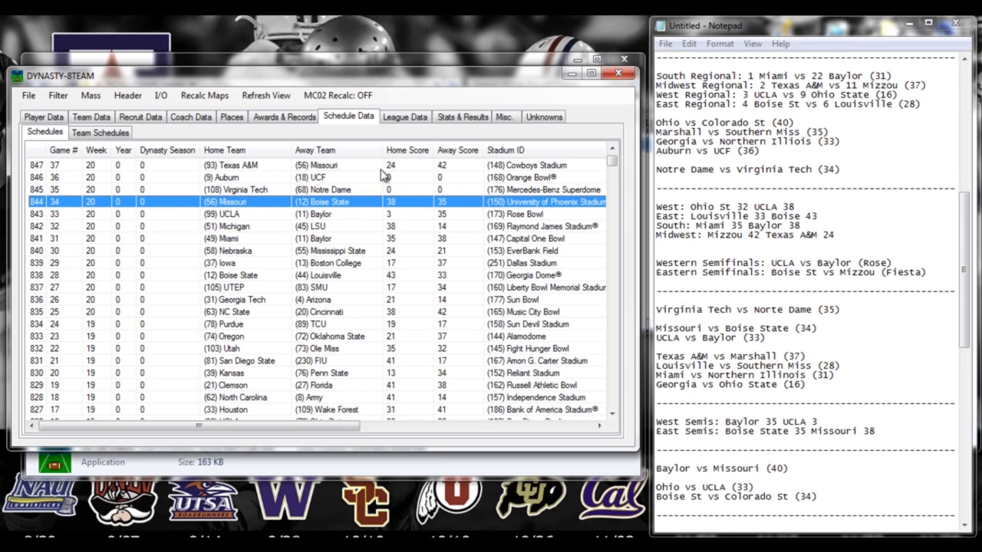
pyautogui.click(613, 149)
pyautogui.click(612, 149)
pyautogui.click(613, 149)
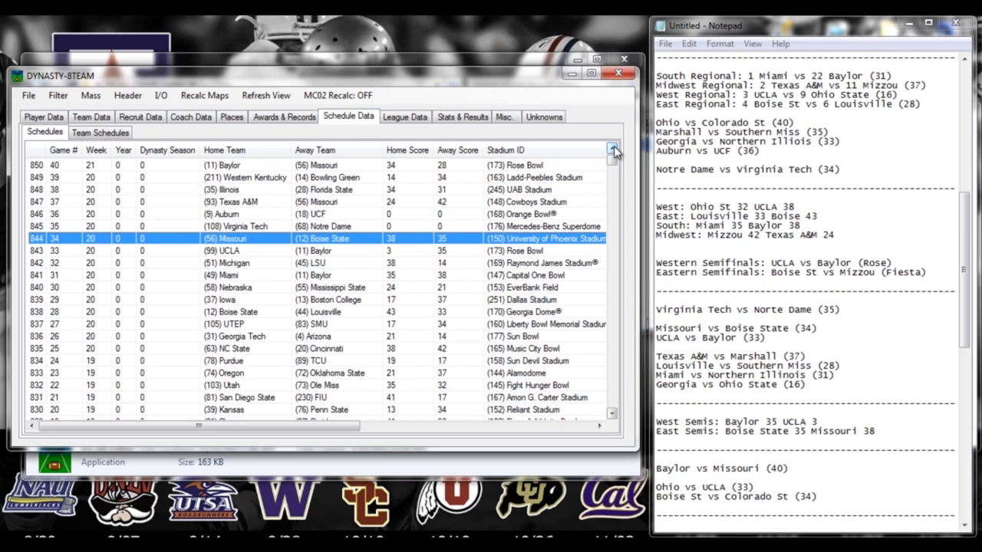
pyautogui.click(460, 205)
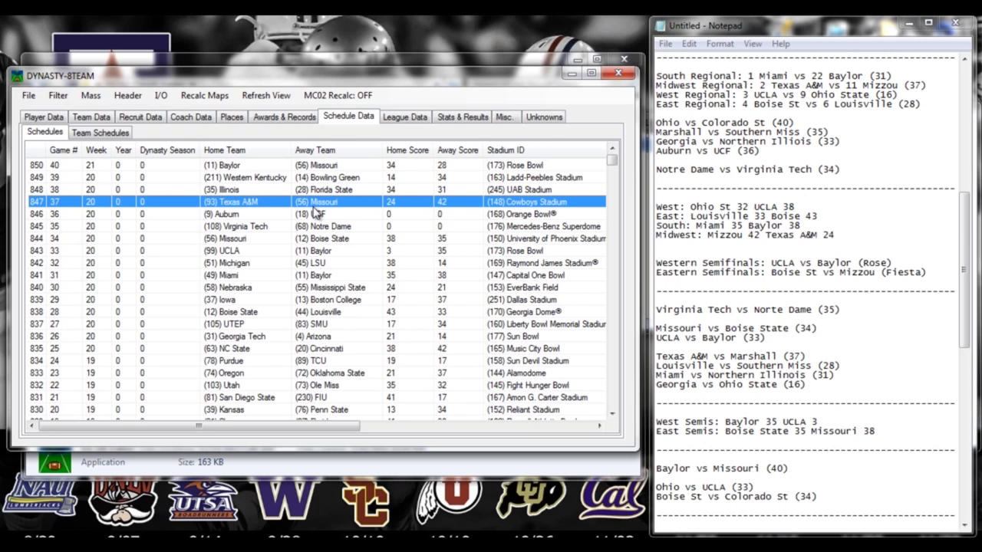
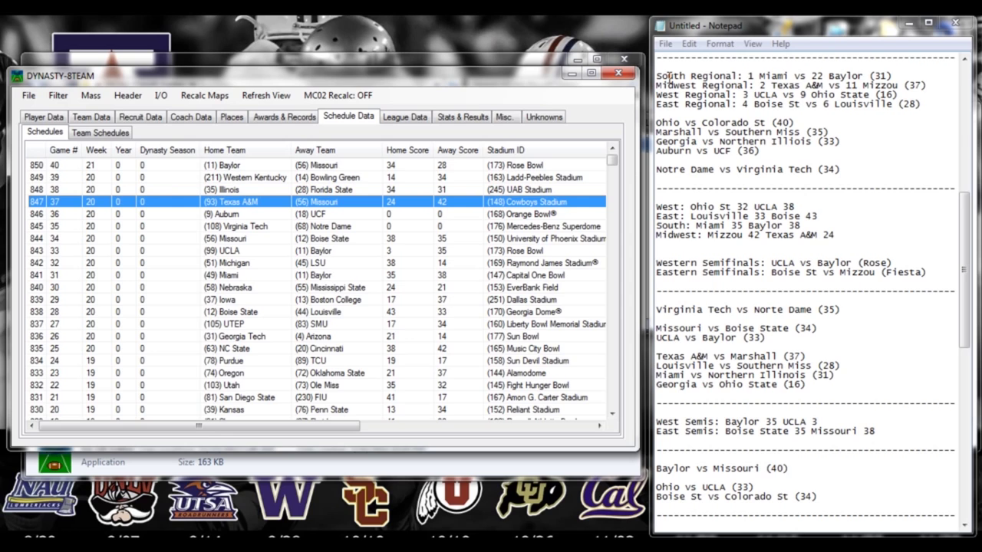
# Compare the regional and semifinal results in the notes with schedule games 37, 34, 33 and 28
pyautogui.moveTo(656, 202); pyautogui.dragTo(835, 243)
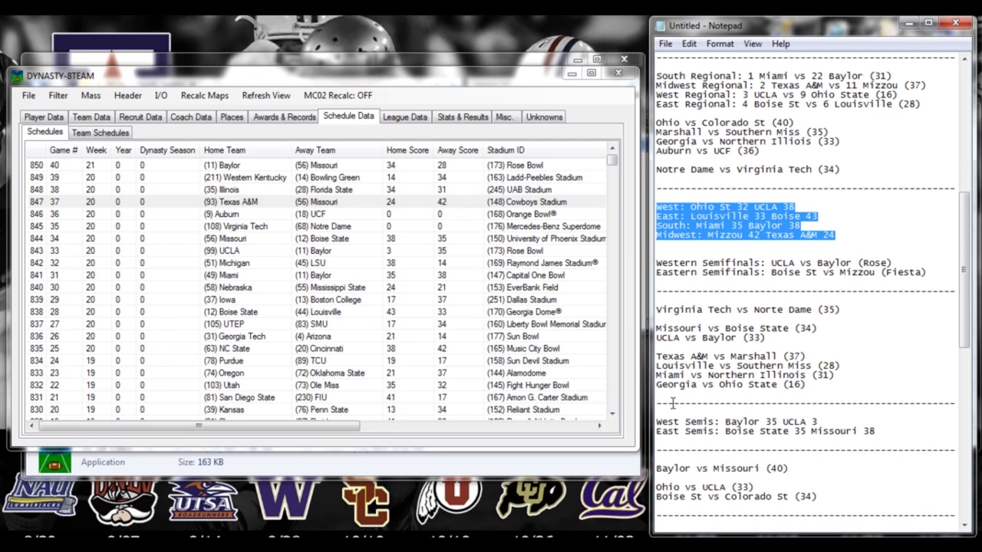
pyautogui.moveTo(657, 421); pyautogui.dragTo(783, 431)
pyautogui.click(783, 431)
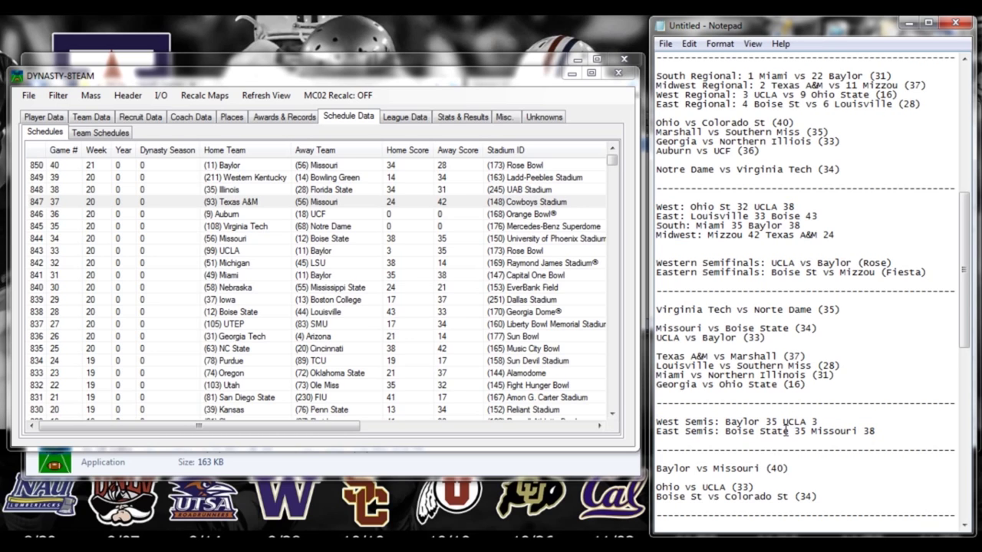
pyautogui.click(274, 202)
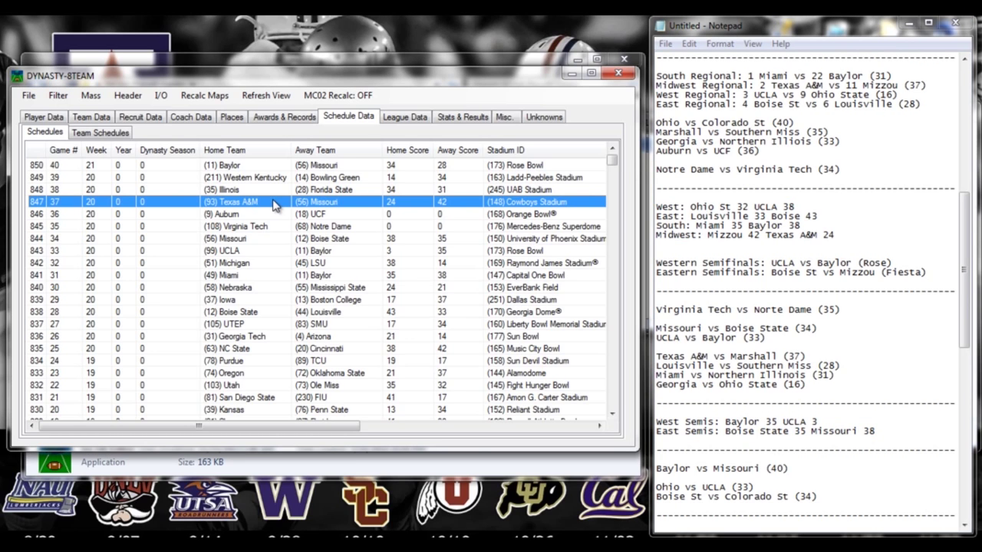
pyautogui.click(259, 238)
pyautogui.click(259, 251)
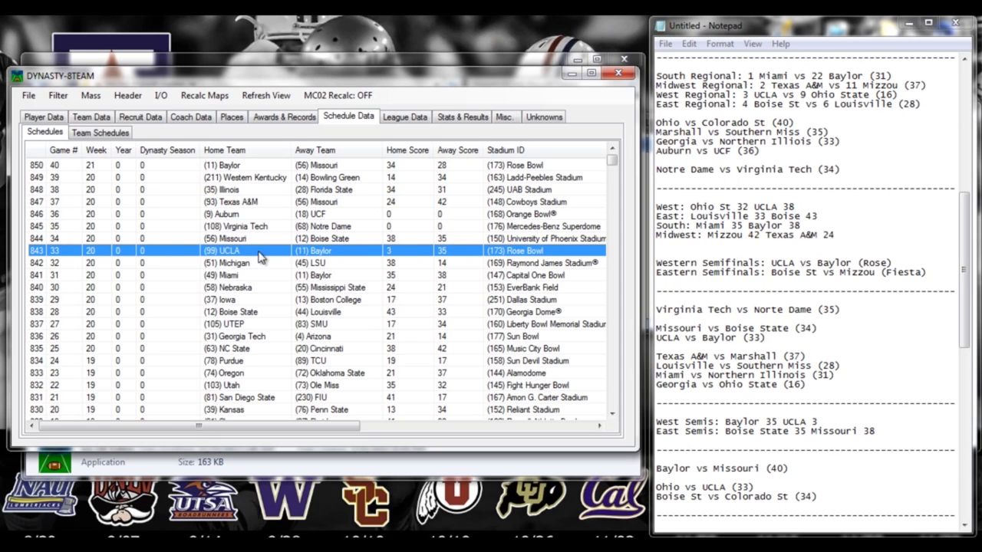
pyautogui.click(248, 312)
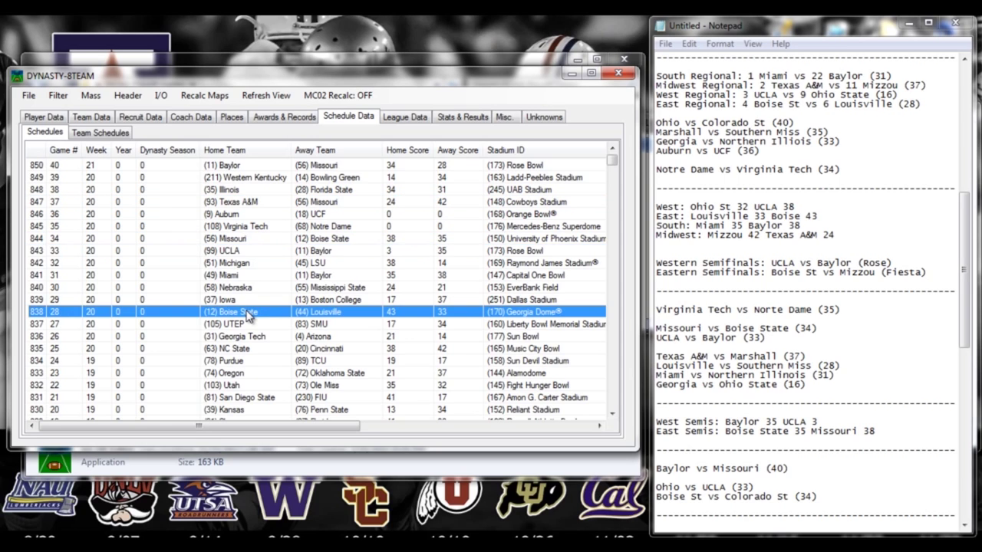
# Set the away team of week 16 game 6, UCLA's home game at UCLA Stadium, to Ohio State
pyautogui.click(611, 413)
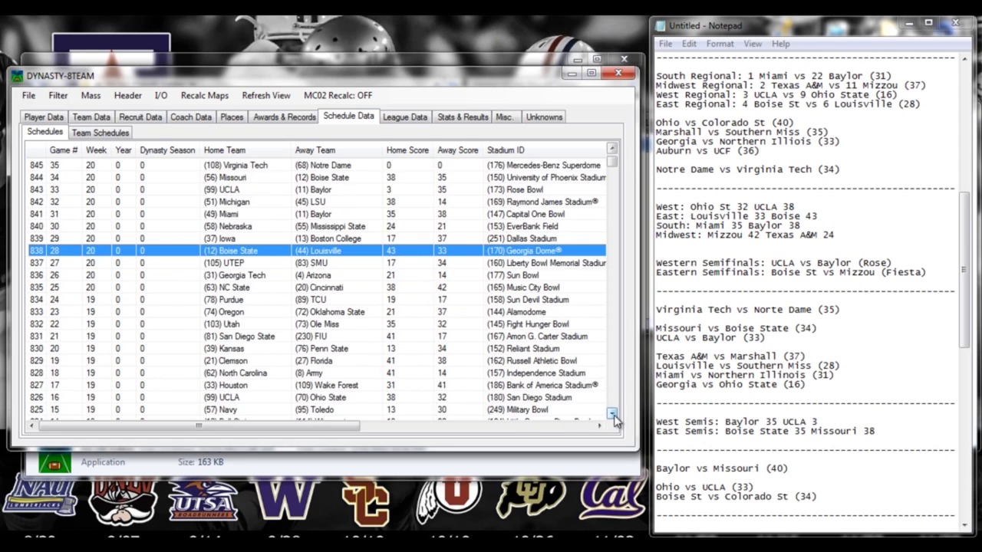
pyautogui.moveTo(614, 415); pyautogui.dragTo(613, 415)
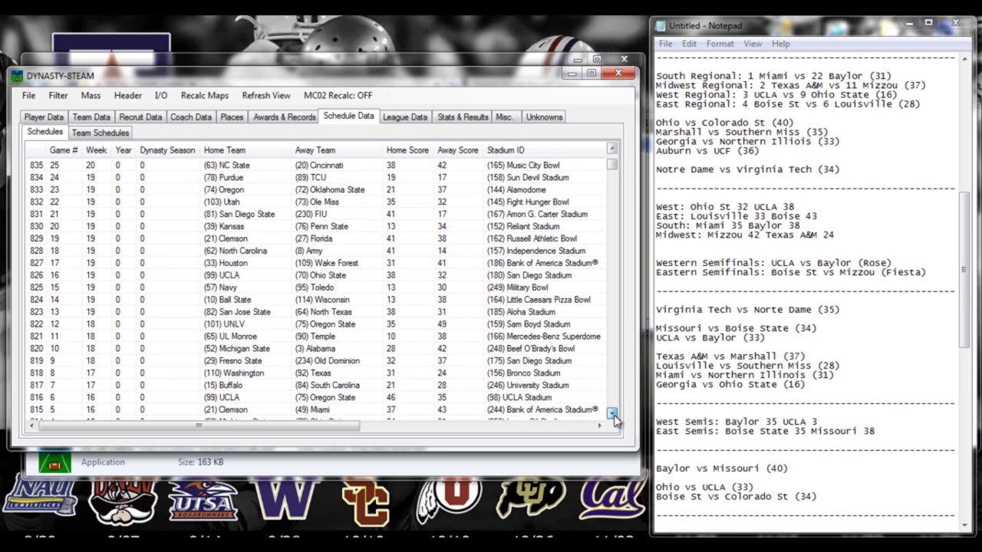
pyautogui.click(244, 398)
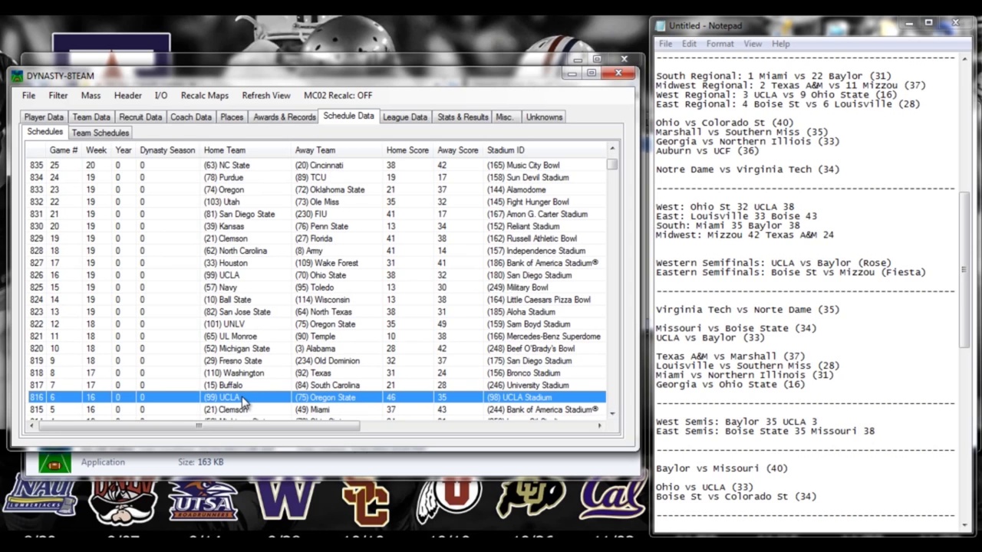
pyautogui.click(358, 396)
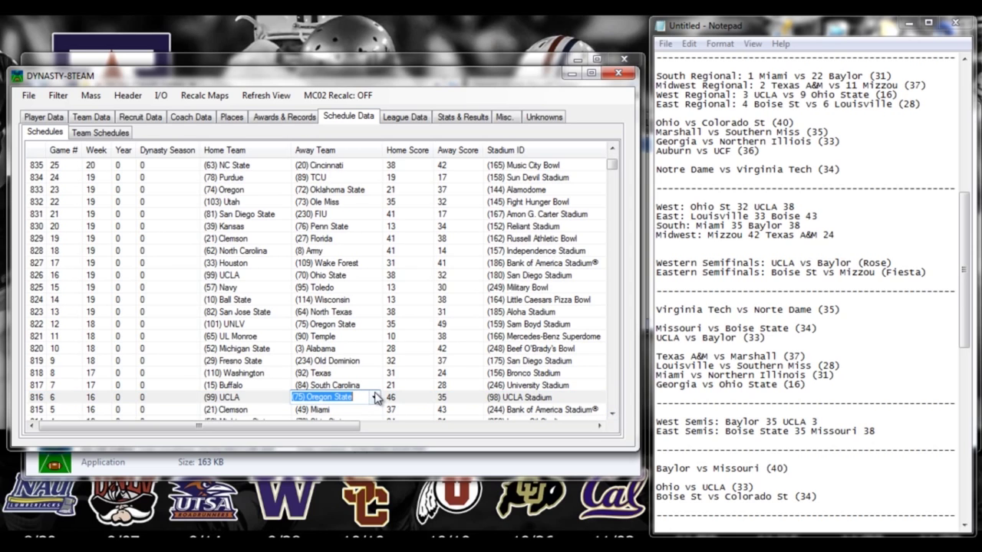
pyautogui.click(375, 398)
pyautogui.moveTo(377, 302); pyautogui.dragTo(376, 273)
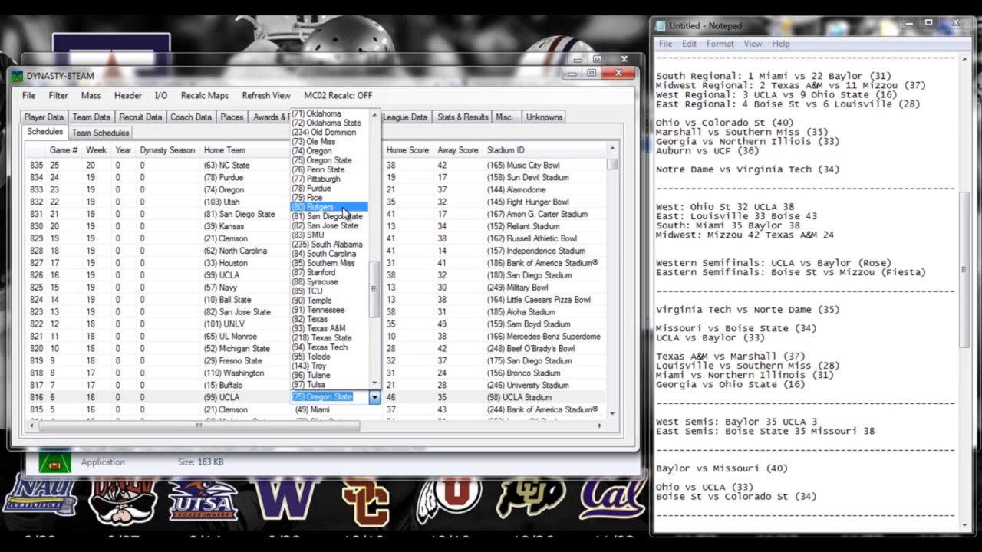
pyautogui.scroll(2, 337, 138)
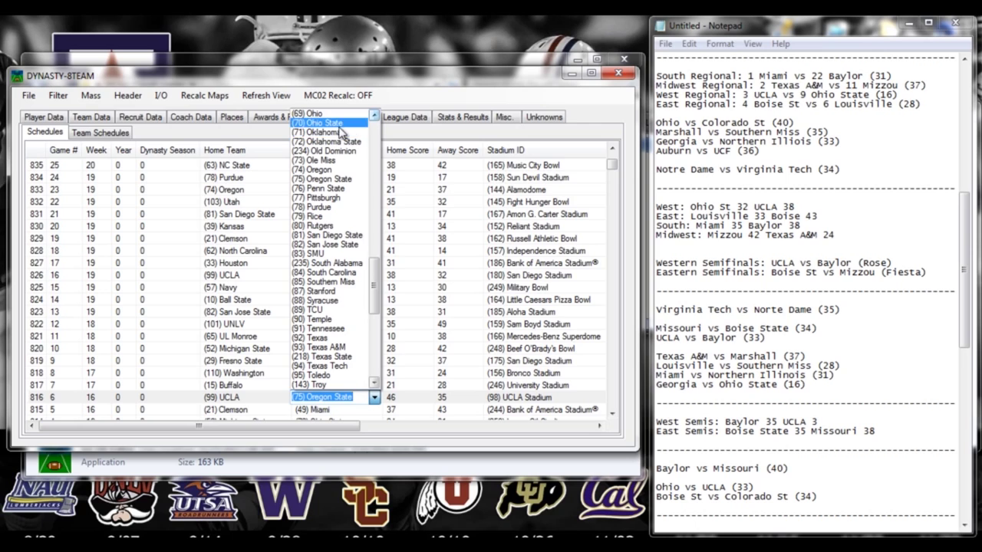
pyautogui.click(330, 115)
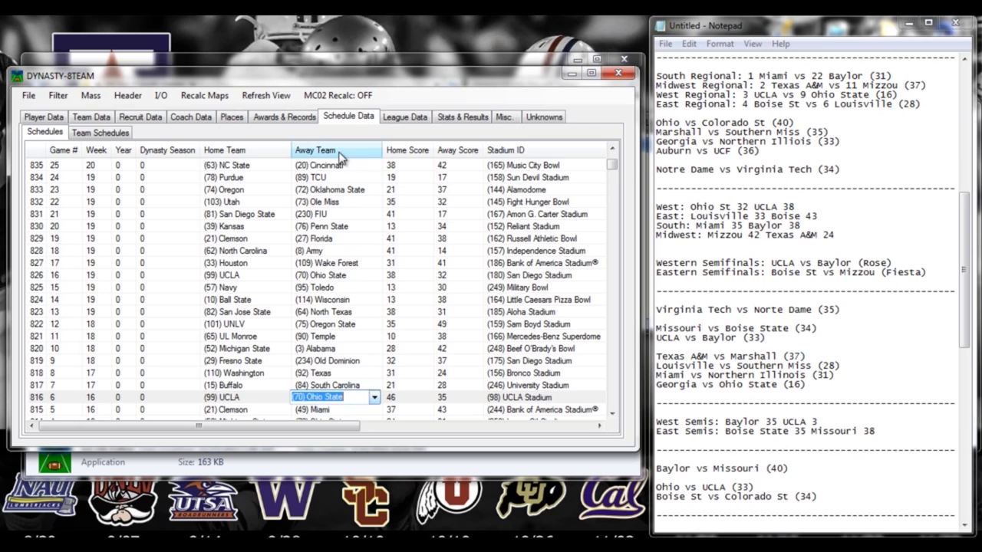
# Restore Oregon State as the away team of week 16 game 6 at UCLA Stadium
pyautogui.click(324, 378)
pyautogui.click(332, 398)
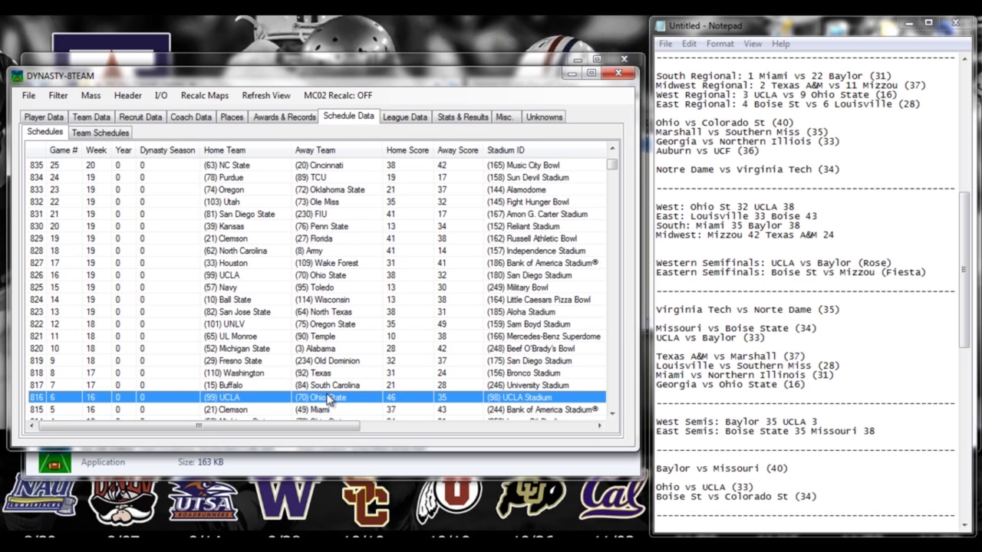
pyautogui.click(340, 410)
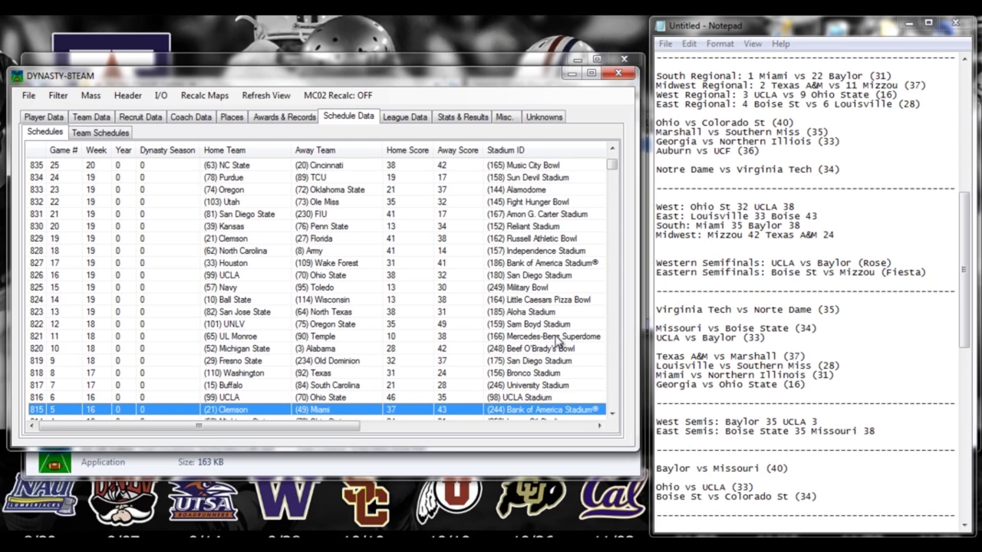
pyautogui.click(355, 399)
pyautogui.click(361, 398)
pyautogui.click(374, 397)
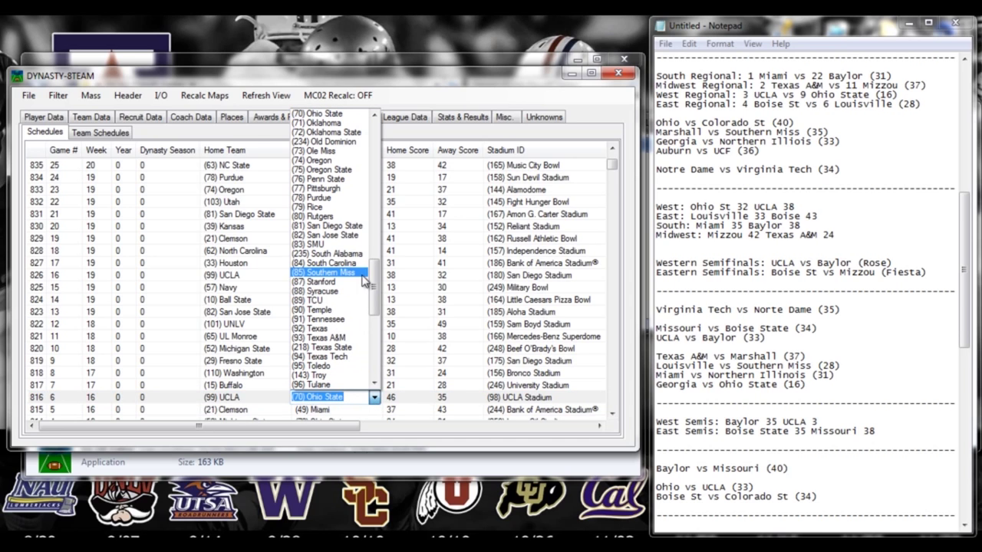
pyautogui.click(353, 170)
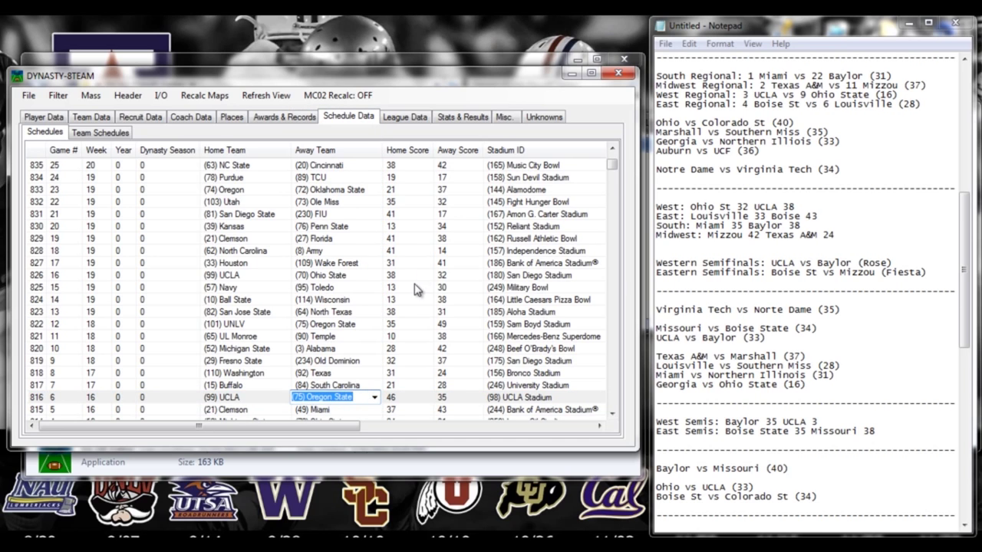
pyautogui.click(415, 288)
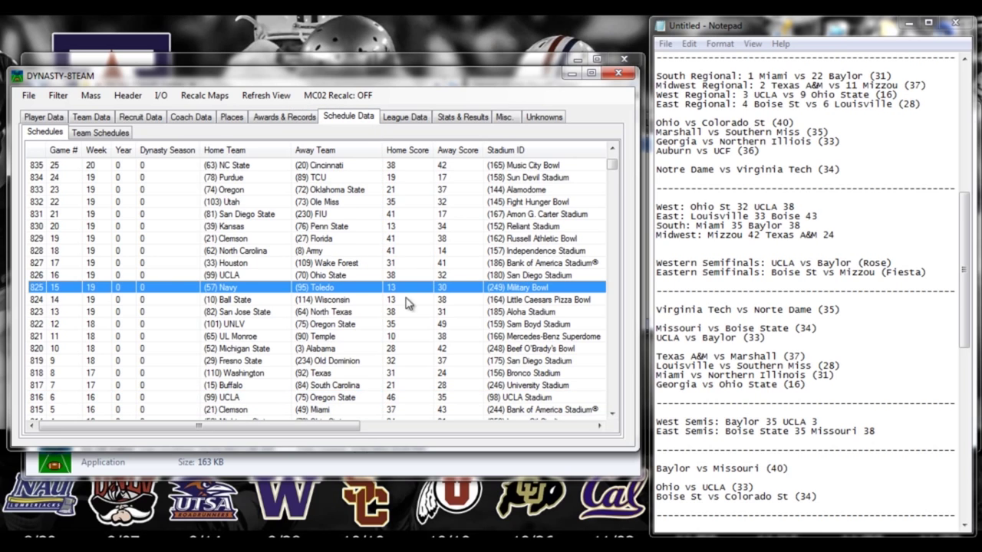
# Check the matchups of playoff games 16, 33, 28 and 31 in the full schedule
pyautogui.click(612, 148)
pyautogui.click(613, 148)
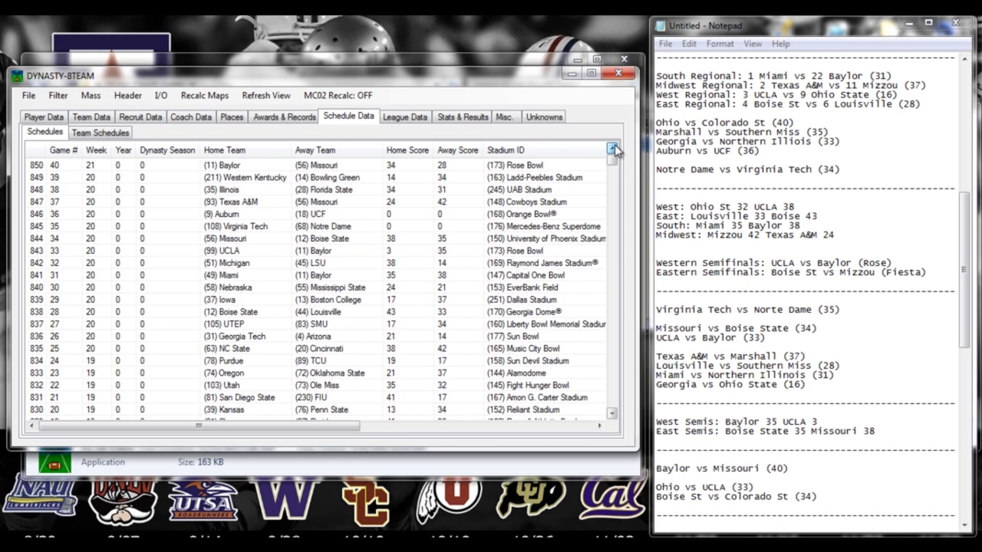
pyautogui.click(612, 414)
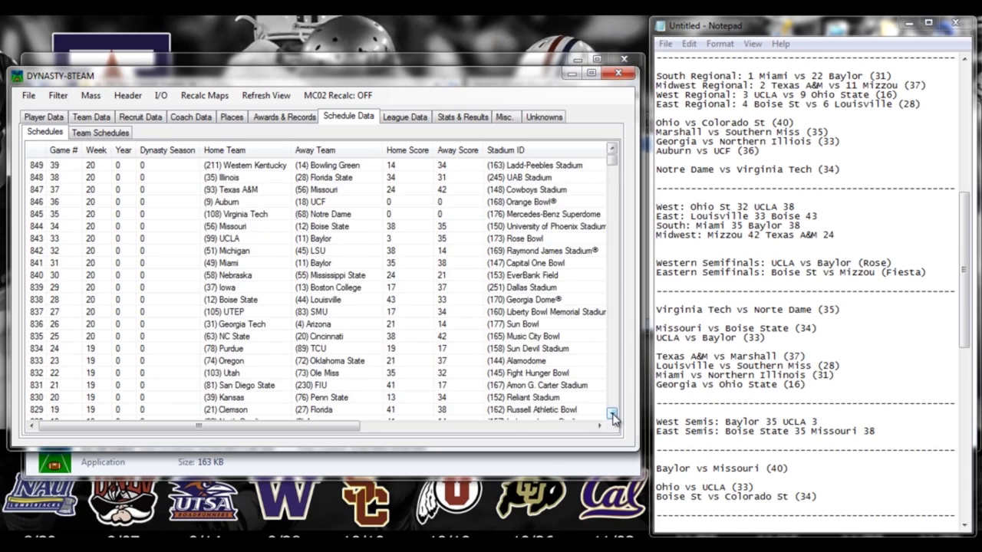
pyautogui.click(612, 414)
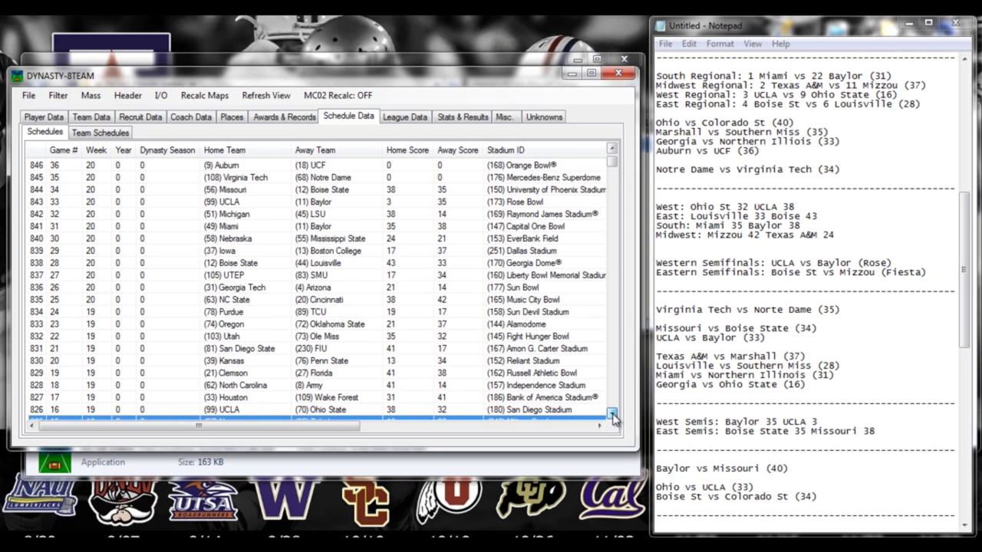
pyautogui.click(336, 410)
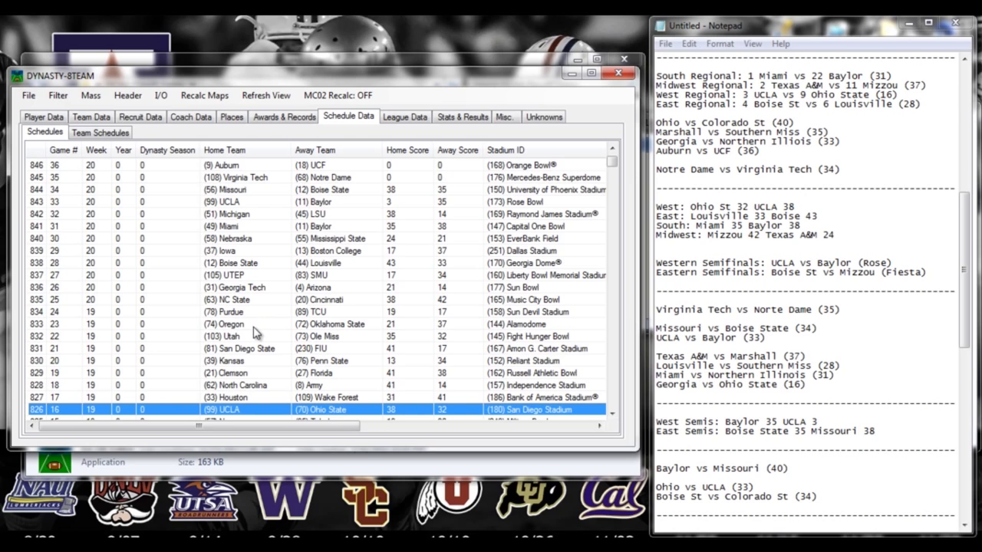
pyautogui.click(244, 201)
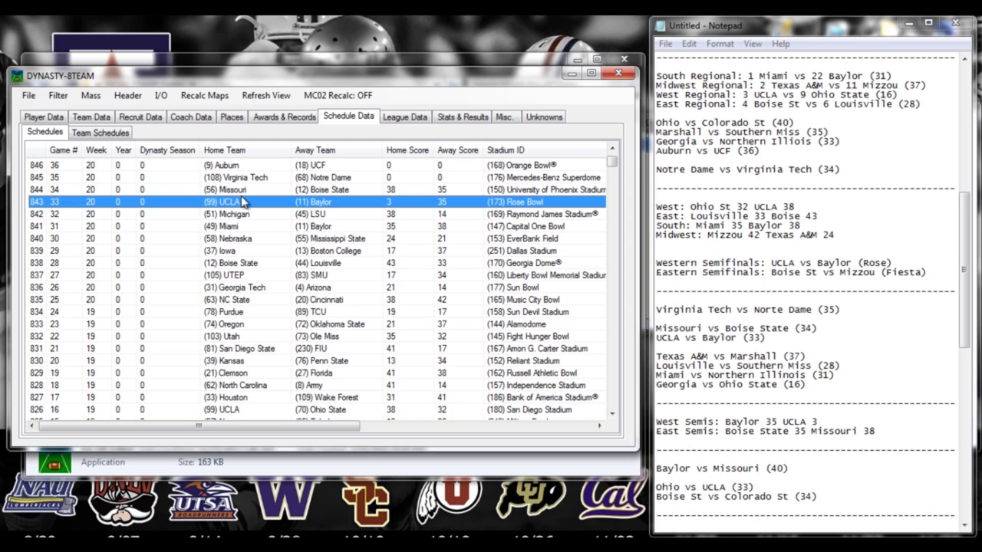
pyautogui.click(253, 265)
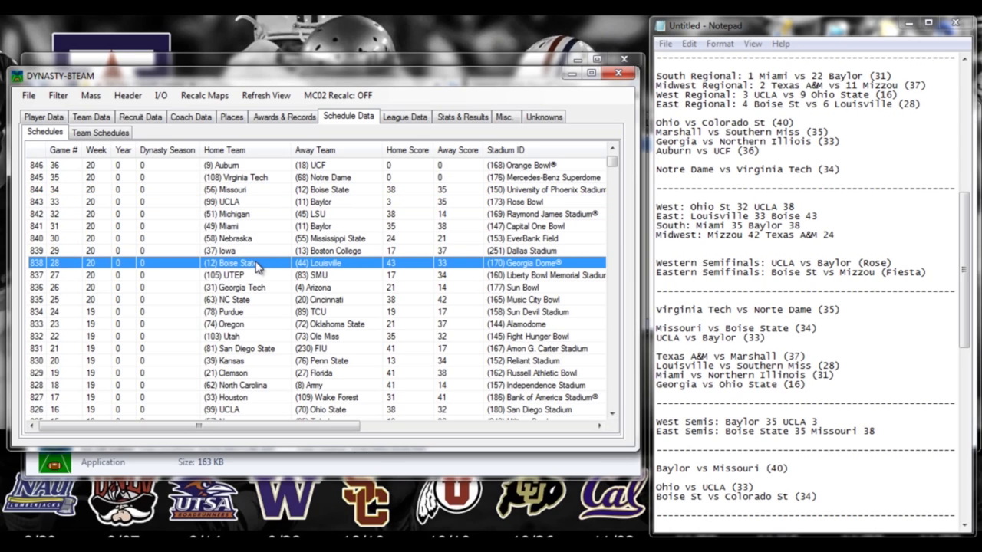
pyautogui.click(254, 227)
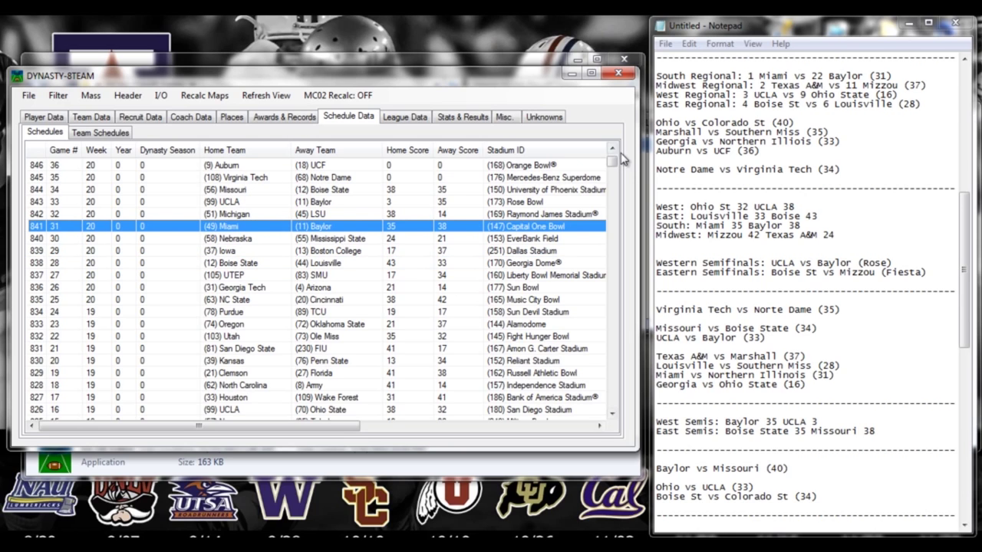
# Review game 37, semifinal games 34 and 33, and the week 21 championship in the full schedule
pyautogui.click(613, 151)
pyautogui.click(612, 150)
pyautogui.click(612, 151)
pyautogui.click(613, 150)
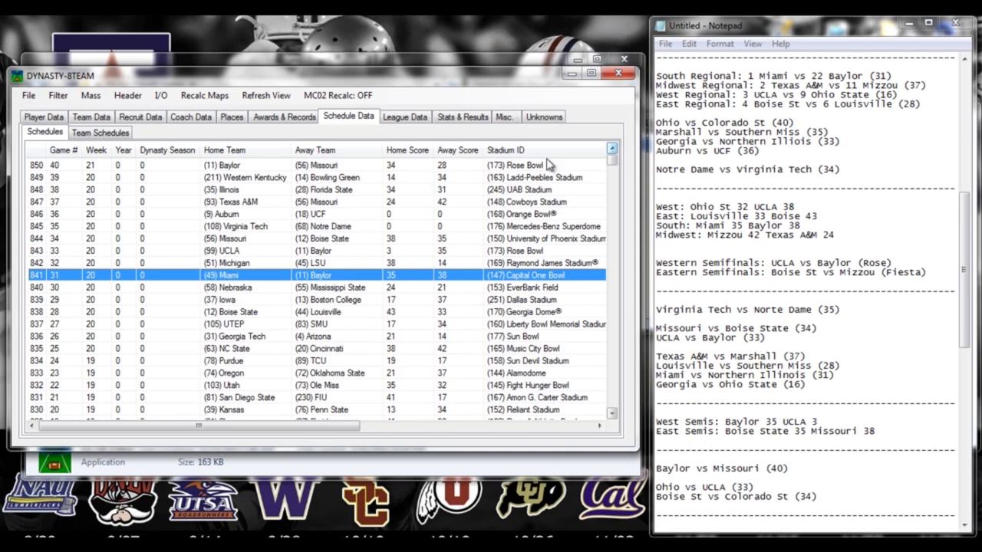
pyautogui.click(306, 204)
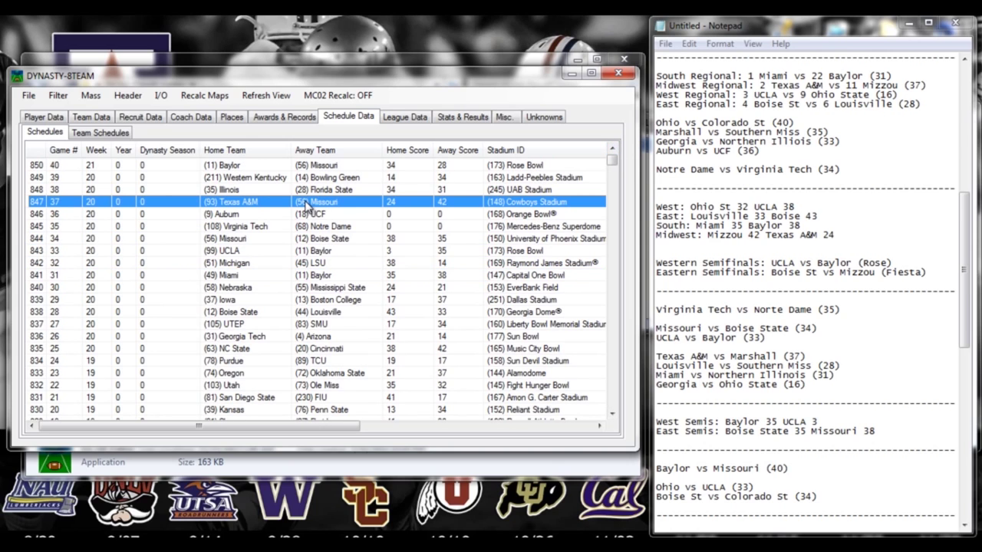
pyautogui.click(613, 415)
pyautogui.click(613, 415)
pyautogui.click(266, 216)
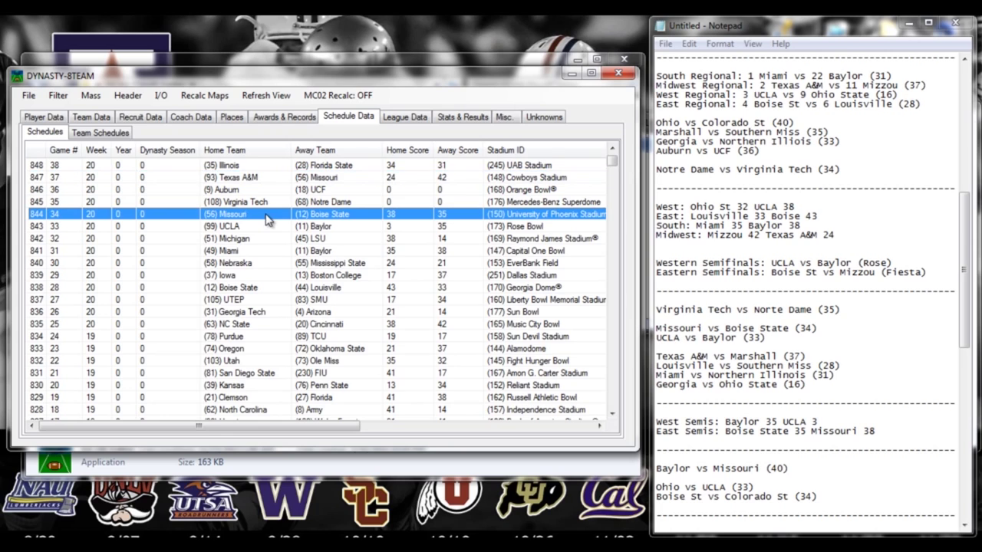
pyautogui.click(258, 229)
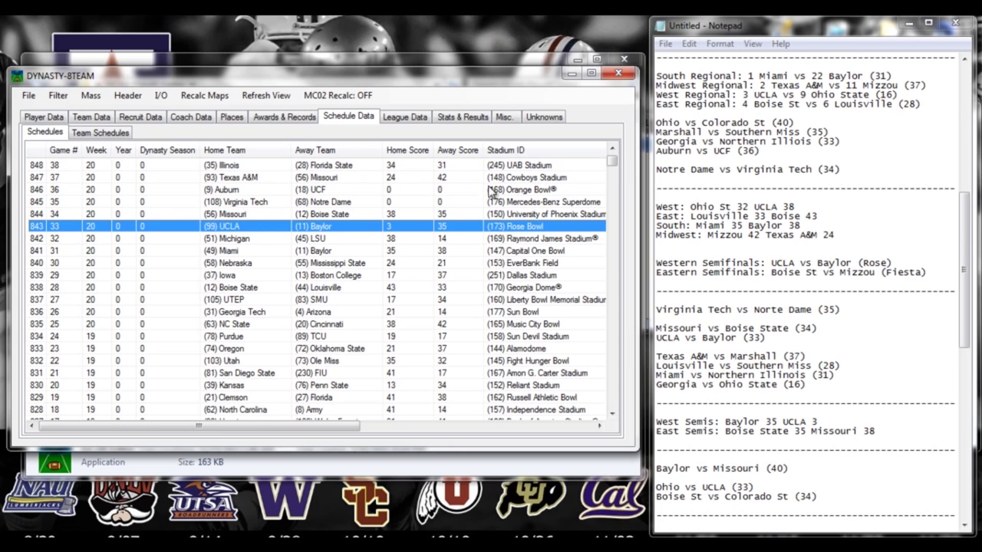
pyautogui.click(613, 148)
pyautogui.click(612, 148)
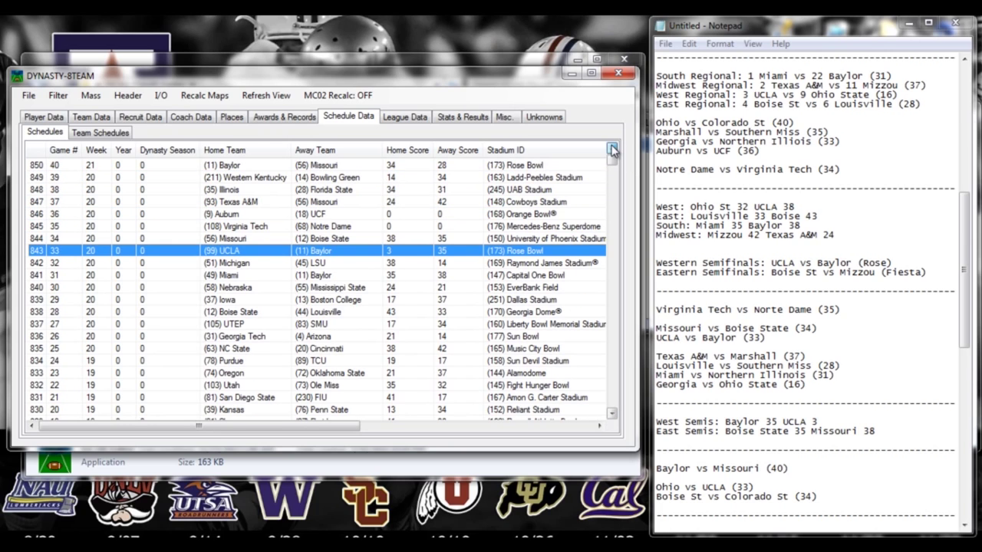
pyautogui.click(374, 169)
# Show the team schedules sorted by game number and week, latest first, down to the week 20 bowl games
pyautogui.click(117, 132)
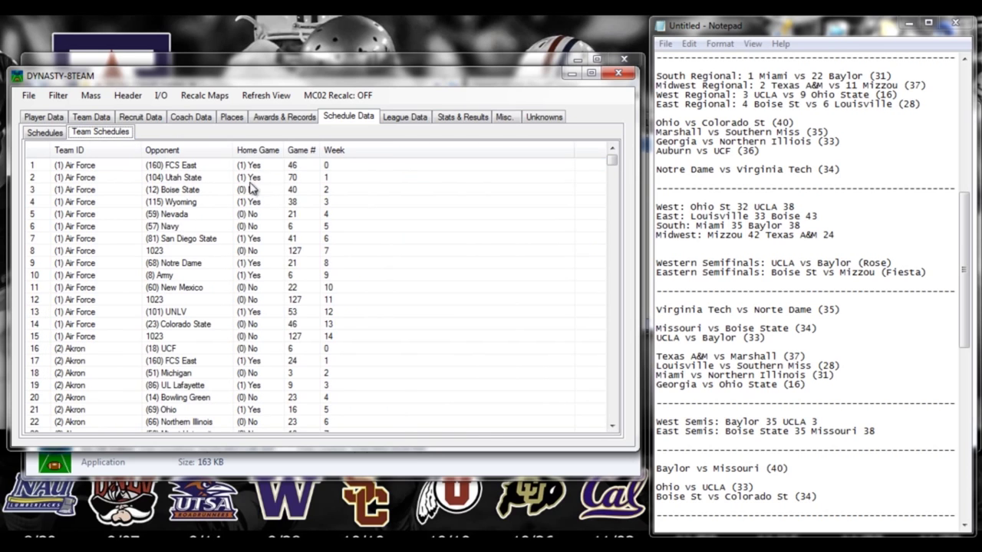
pyautogui.click(302, 150)
pyautogui.click(301, 150)
pyautogui.click(338, 151)
pyautogui.click(337, 150)
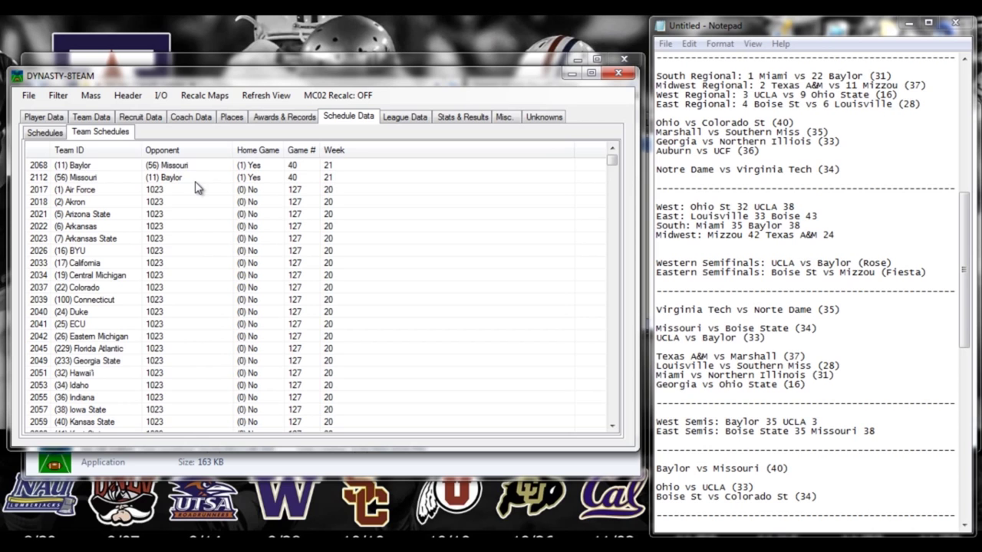
pyautogui.click(611, 426)
pyautogui.moveTo(611, 425); pyautogui.dragTo(611, 425)
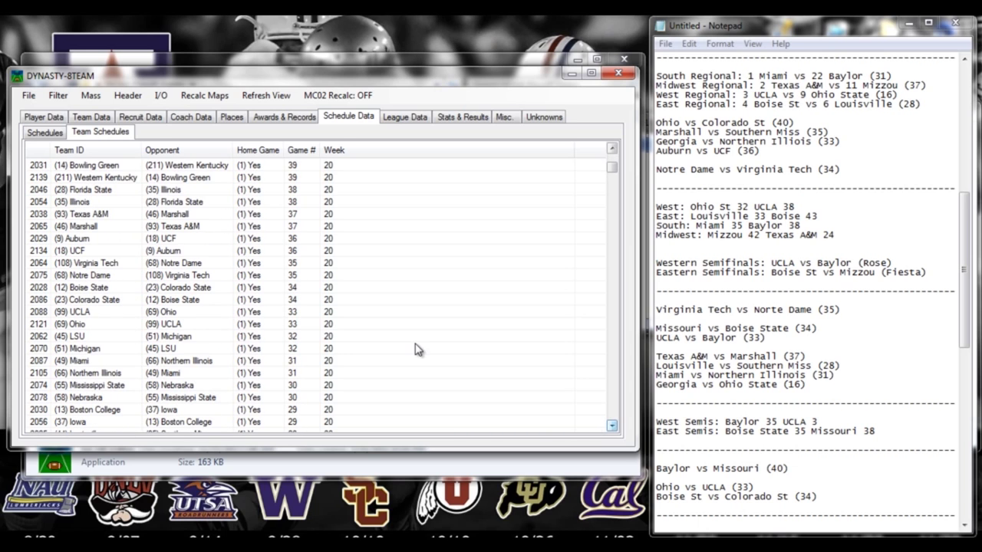
# Set Texas A&M's opponent in week 20 game 37 to Baylor
pyautogui.click(89, 203)
pyautogui.click(92, 215)
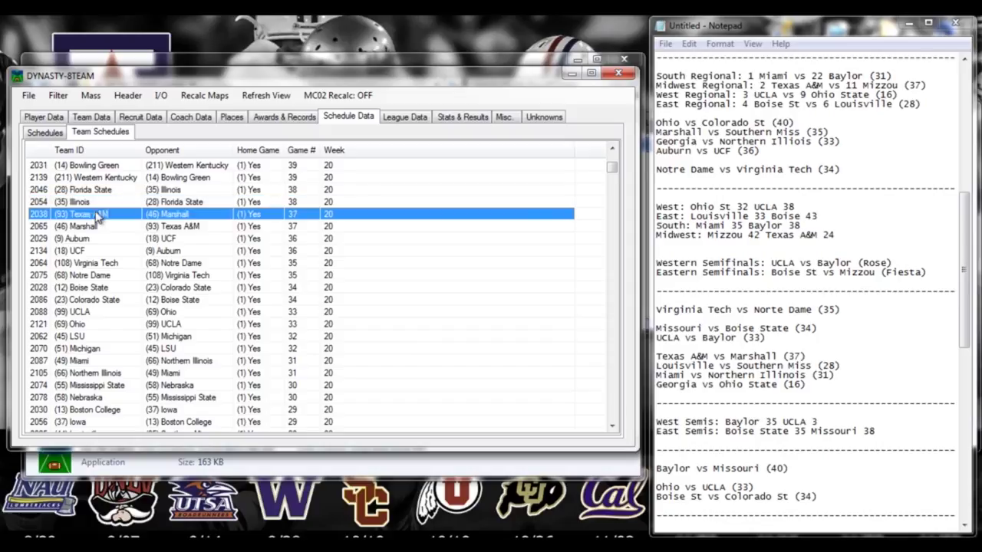
pyautogui.click(198, 216)
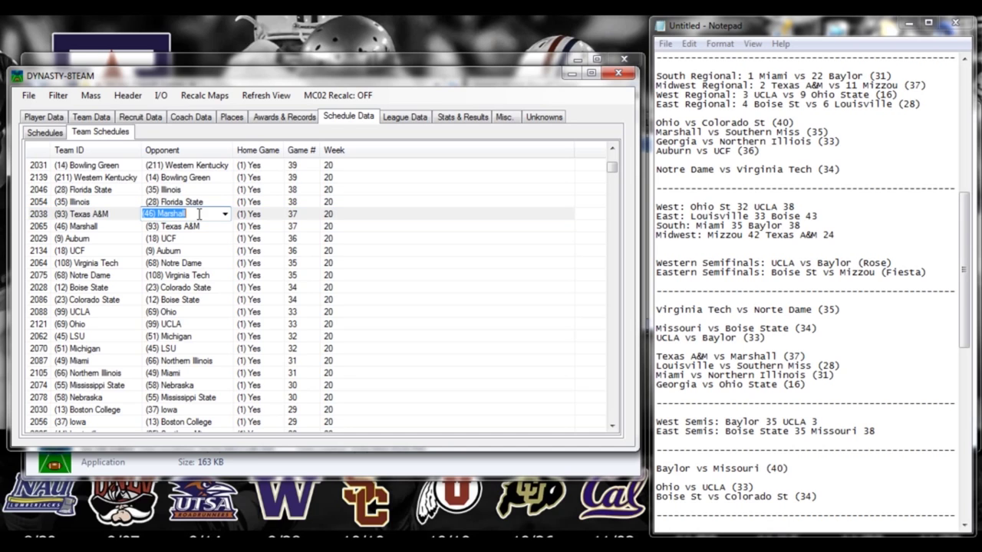
pyautogui.click(226, 216)
pyautogui.moveTo(223, 337); pyautogui.dragTo(242, 230)
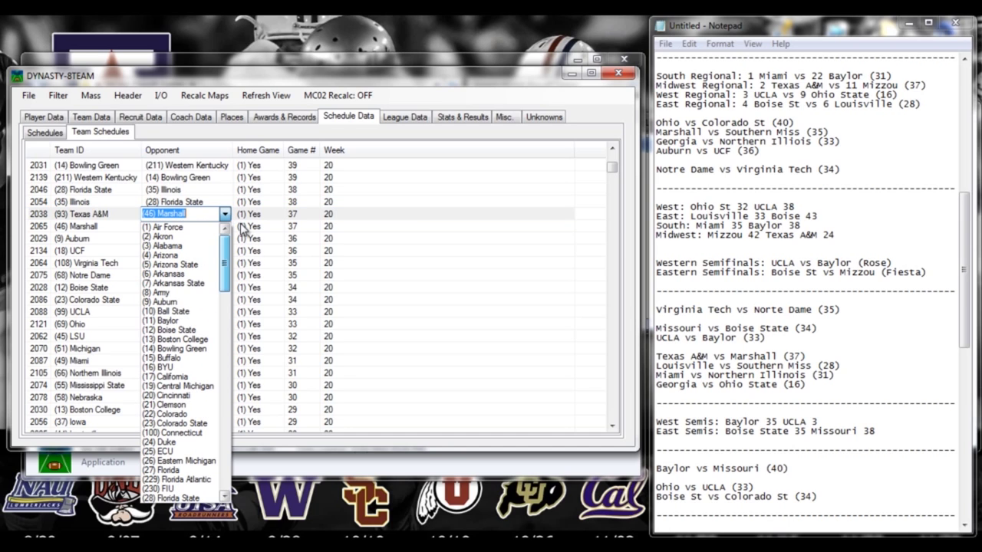
pyautogui.click(190, 322)
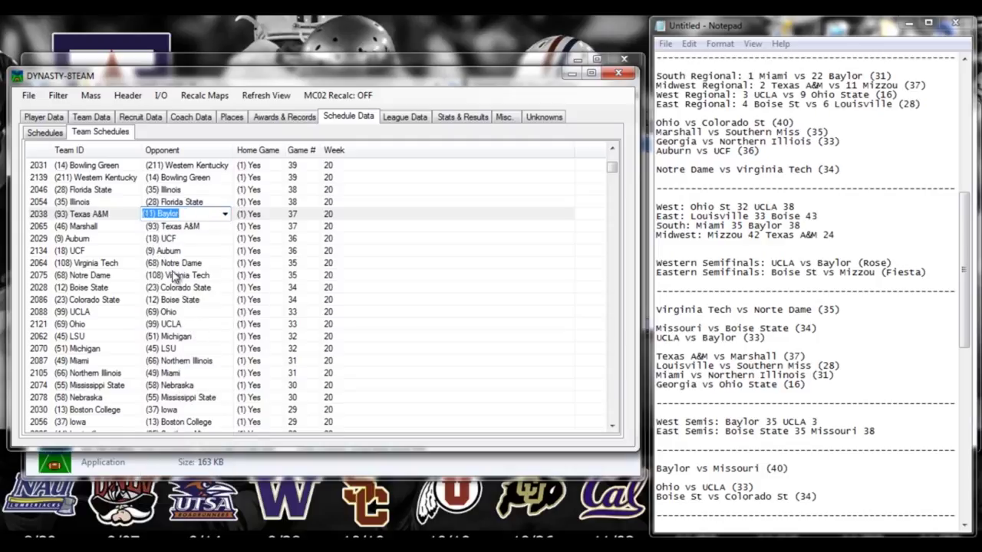
# Replace Marshall with Baylor as the team facing Texas A&M in week 20 game 37
pyautogui.click(113, 229)
pyautogui.click(113, 225)
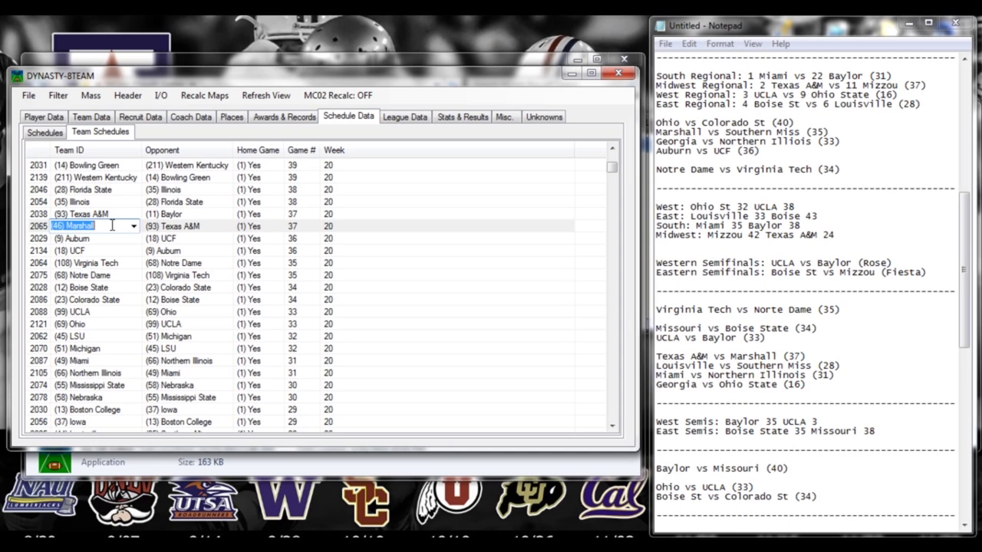
pyautogui.click(134, 228)
pyautogui.moveTo(136, 289); pyautogui.dragTo(136, 257)
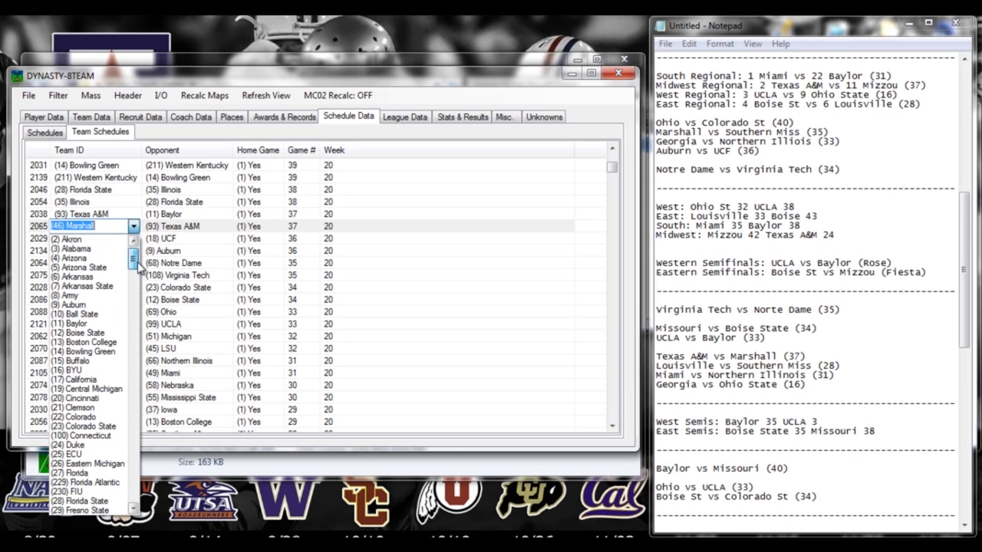
pyautogui.click(76, 323)
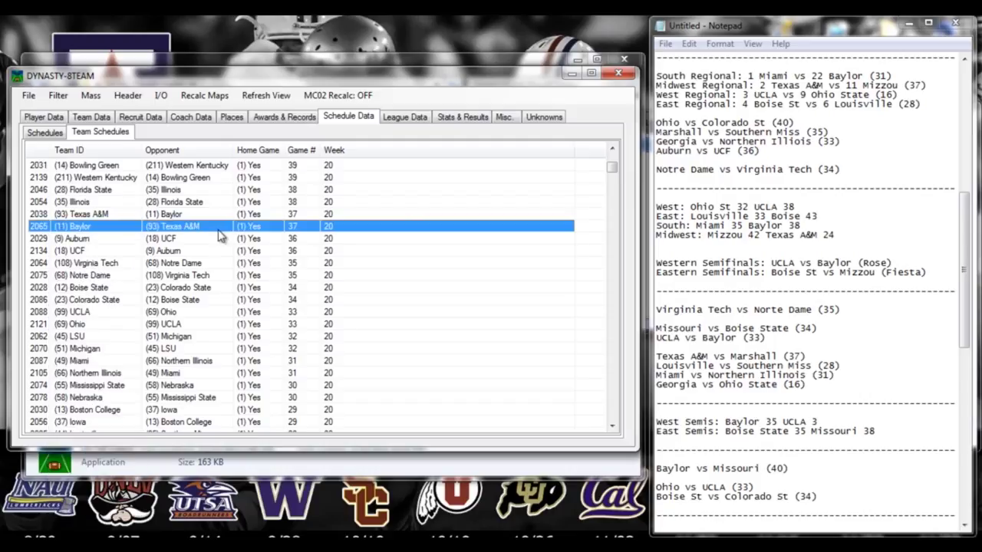
# Set Boise State's opponent in week 20 game 34 to Missouri
pyautogui.click(172, 253)
pyautogui.click(110, 266)
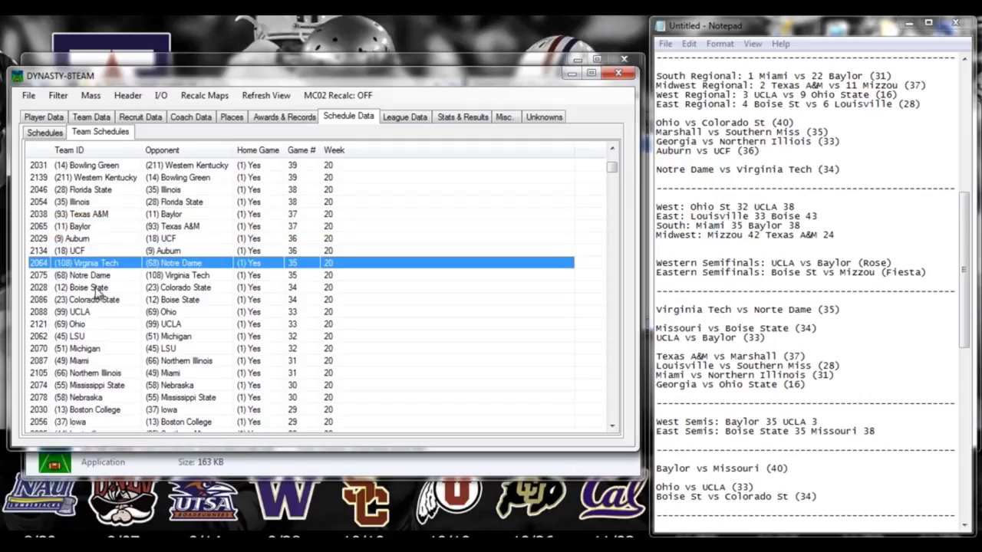
pyautogui.click(95, 290)
pyautogui.click(176, 287)
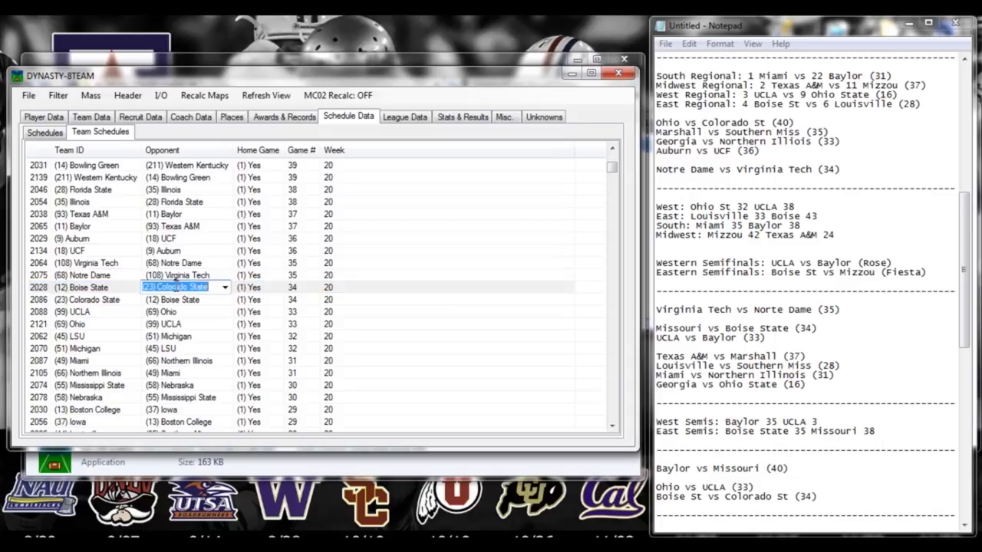
pyautogui.click(227, 288)
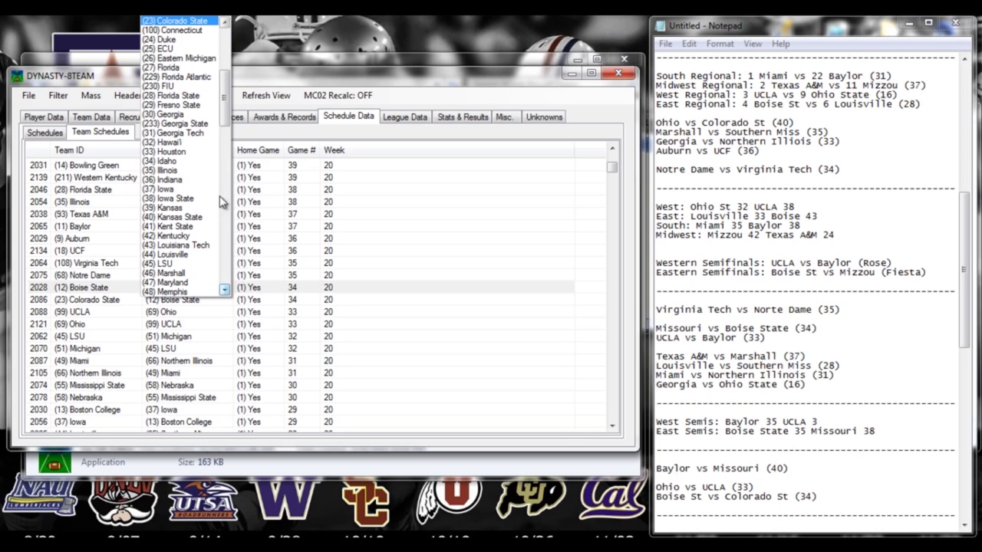
pyautogui.moveTo(225, 101); pyautogui.dragTo(219, 147)
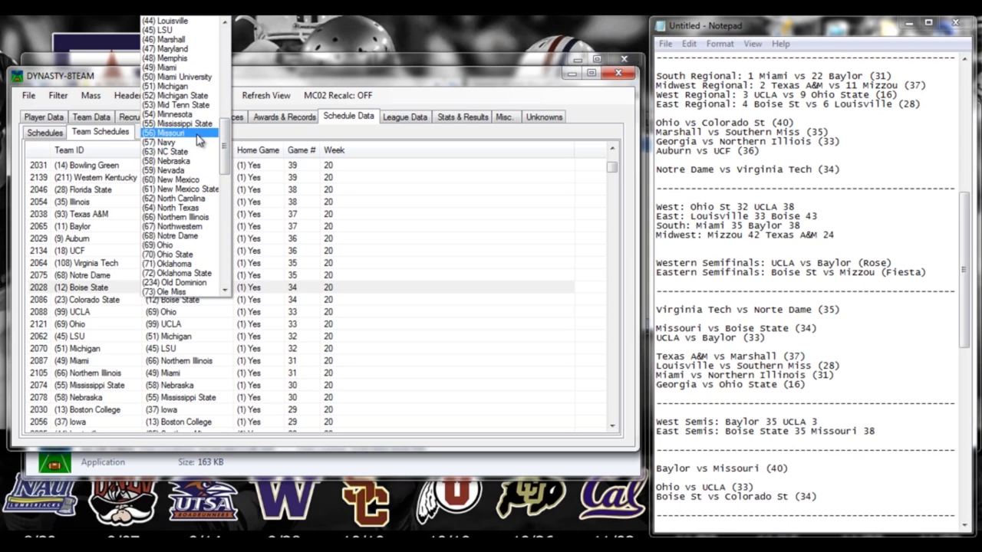
pyautogui.click(162, 133)
# Replace Colorado State with Missouri as the team facing Boise State in week 20 game 34
pyautogui.click(97, 305)
pyautogui.click(98, 300)
pyautogui.click(132, 300)
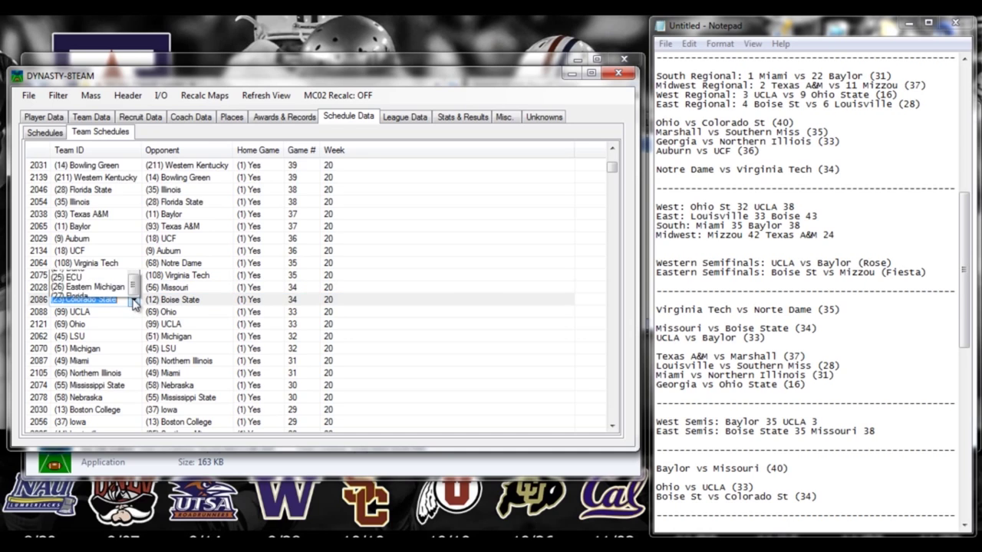
pyautogui.moveTo(133, 59); pyautogui.dragTo(133, 80)
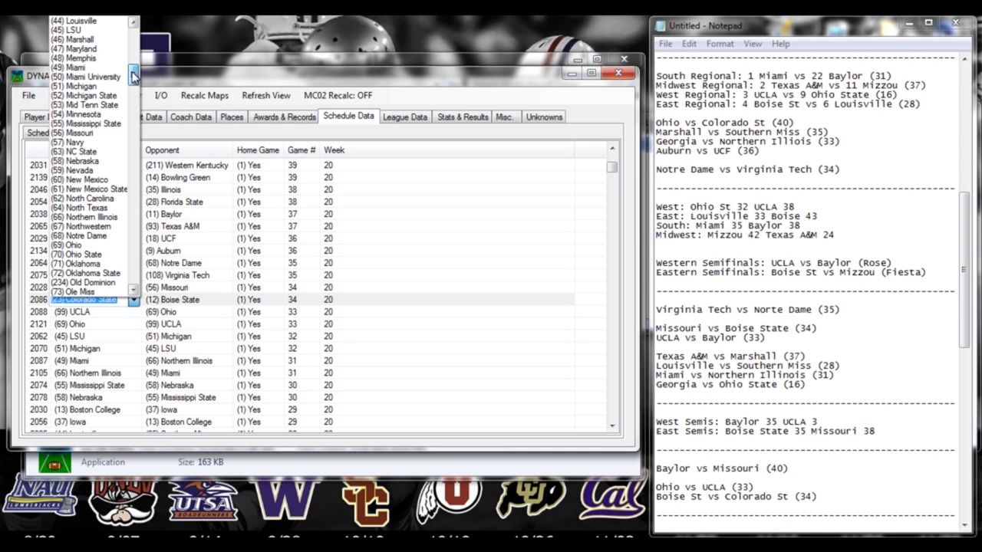
pyautogui.click(97, 133)
# Set UCLA's opponent in week 20 game 33 to Baylor
pyautogui.click(204, 302)
pyautogui.click(203, 311)
pyautogui.click(205, 312)
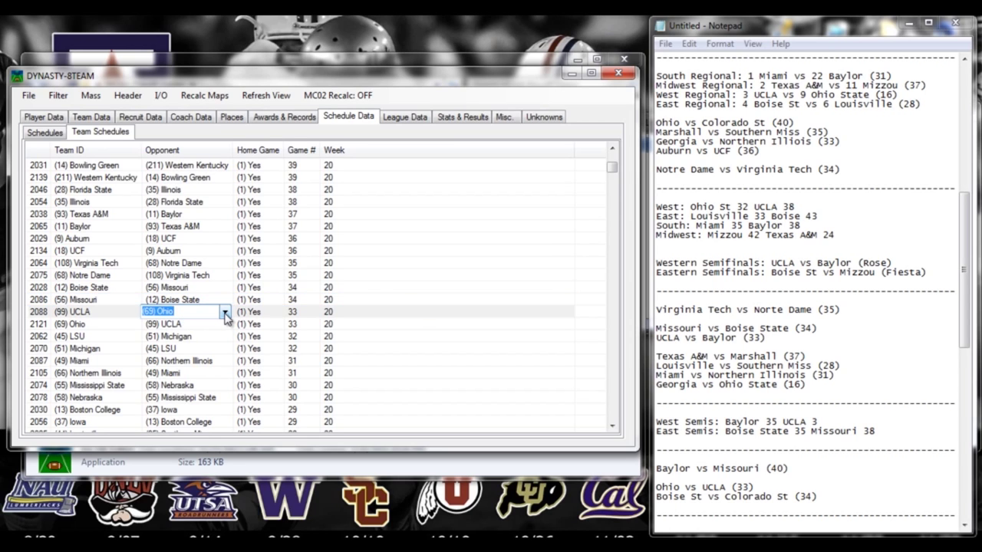
pyautogui.click(225, 312)
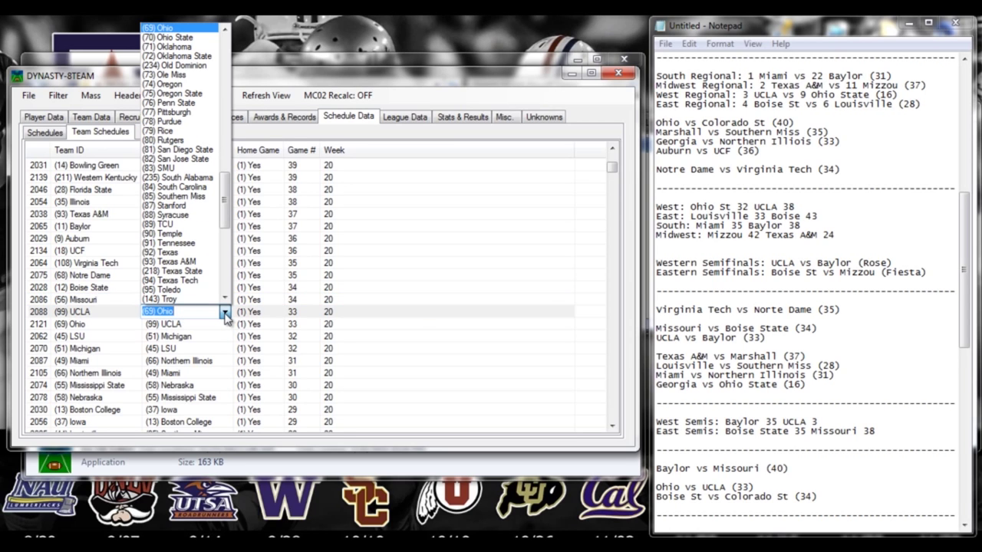
pyautogui.moveTo(225, 205); pyautogui.dragTo(246, 61)
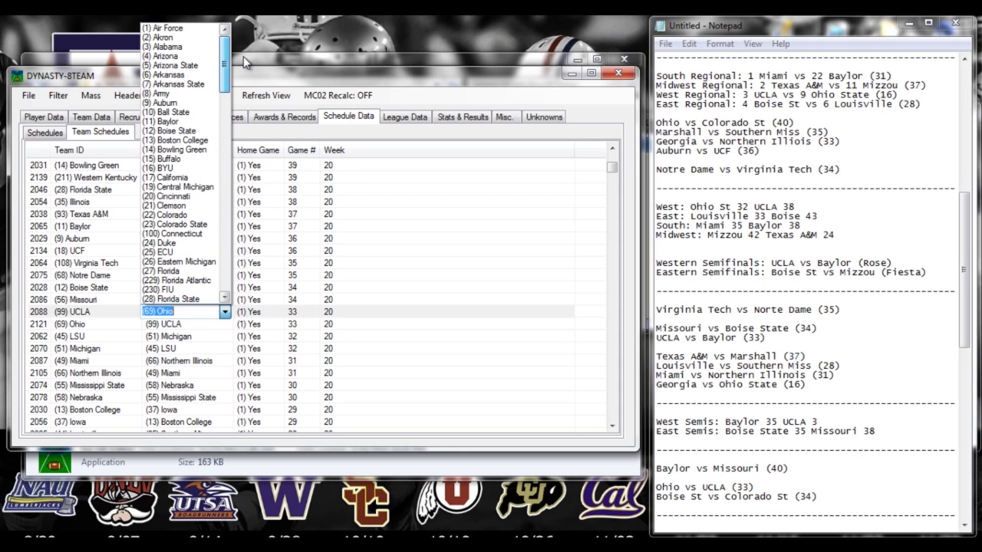
pyautogui.click(195, 121)
# Replace Ohio with Baylor as the team facing UCLA in week 20 game 33
pyautogui.click(91, 323)
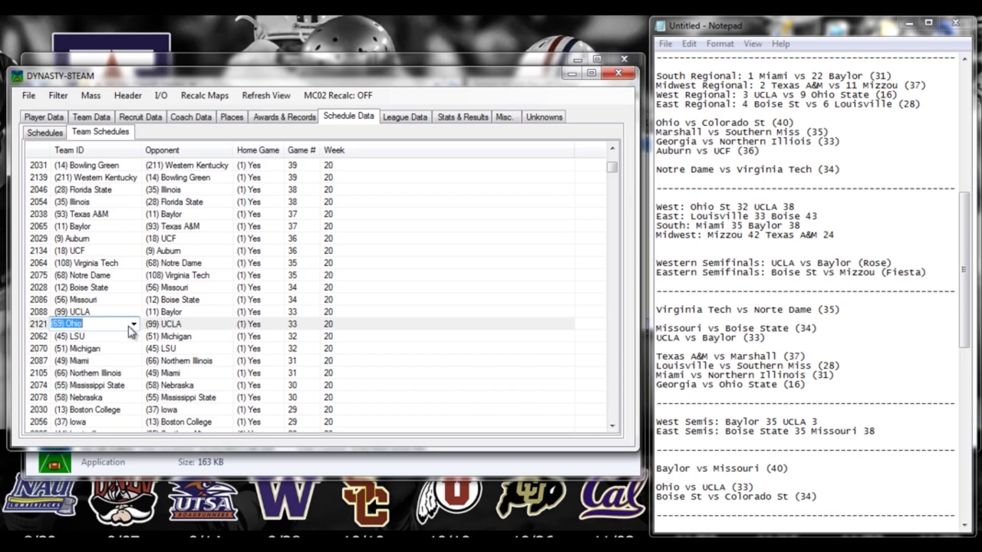
pyautogui.click(133, 324)
pyautogui.moveTo(135, 115); pyautogui.dragTo(145, 71)
pyautogui.click(77, 105)
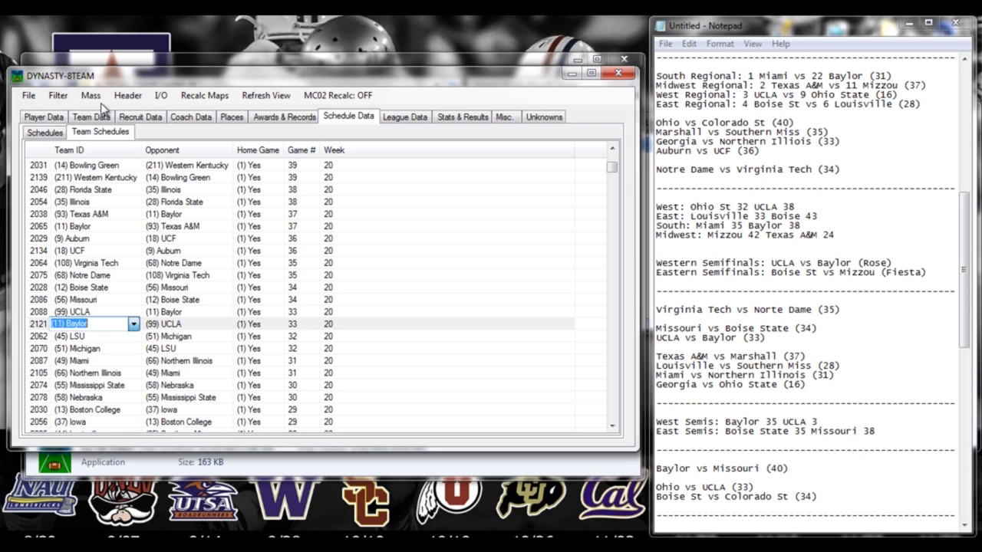
# Set Miami's opponent in week 20 game 31 to Baylor
pyautogui.click(180, 288)
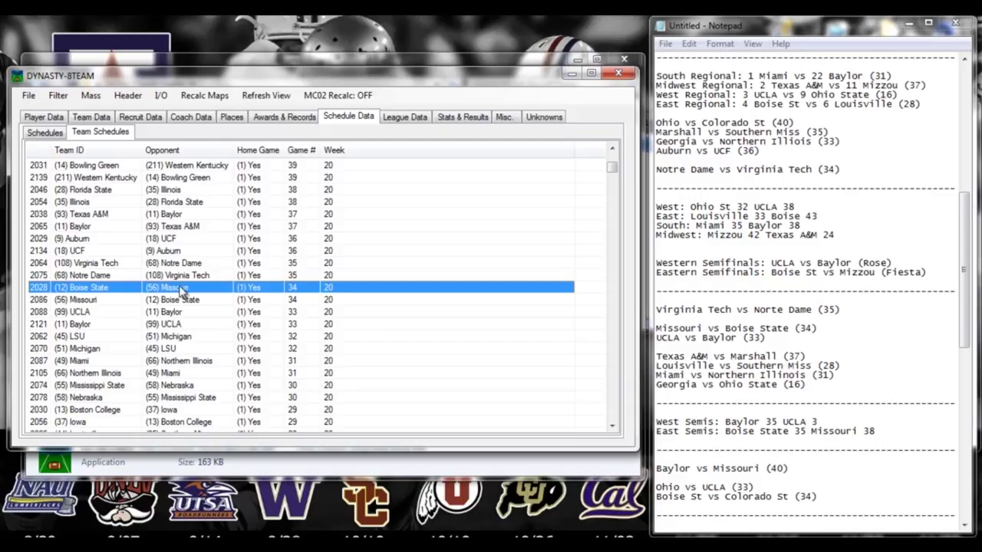
pyautogui.click(151, 361)
pyautogui.click(184, 364)
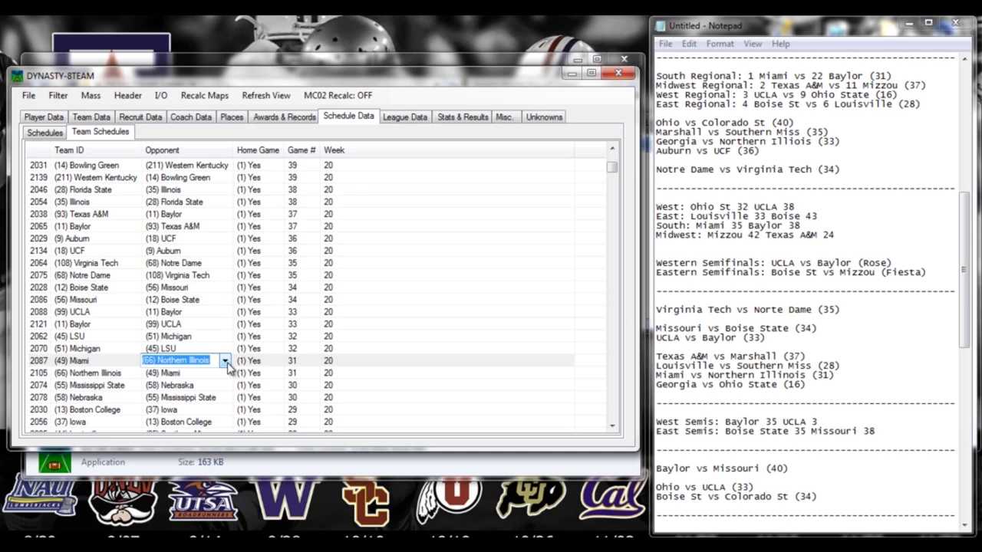
pyautogui.click(225, 361)
pyautogui.moveTo(228, 230); pyautogui.dragTo(244, 86)
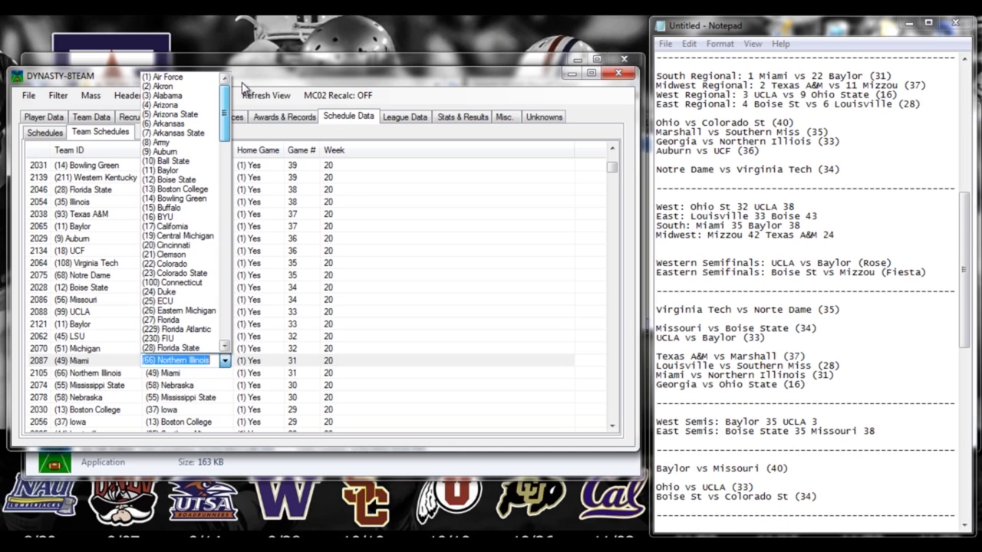
pyautogui.click(176, 171)
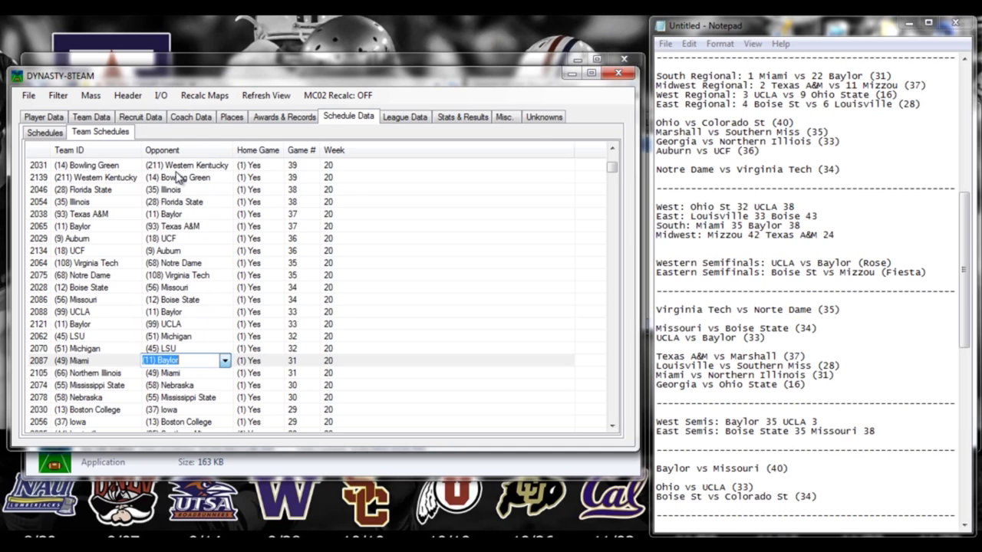
# Replace Northern Illinois with Baylor as the team facing Miami in week 20 game 31
pyautogui.click(98, 379)
pyautogui.click(133, 372)
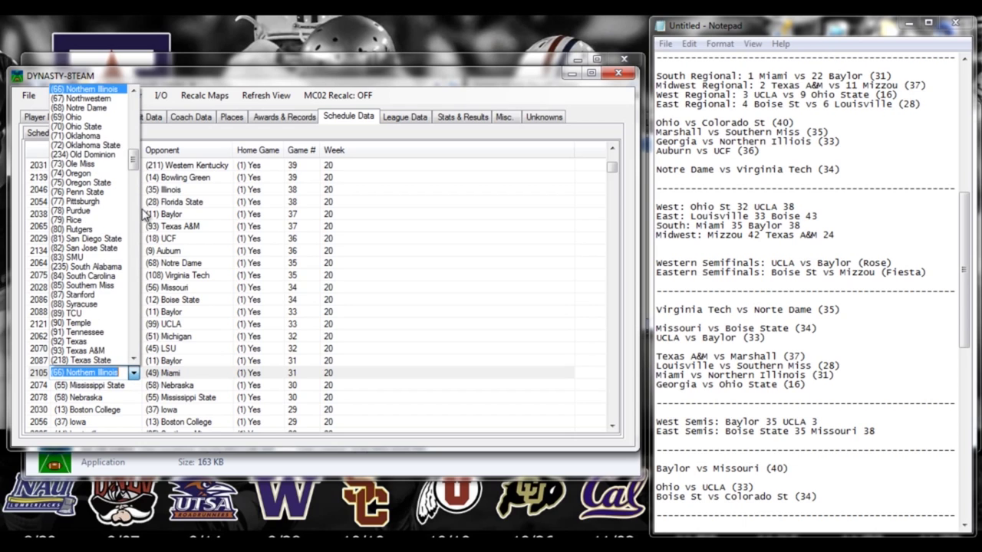
pyautogui.moveTo(138, 158); pyautogui.dragTo(135, 90)
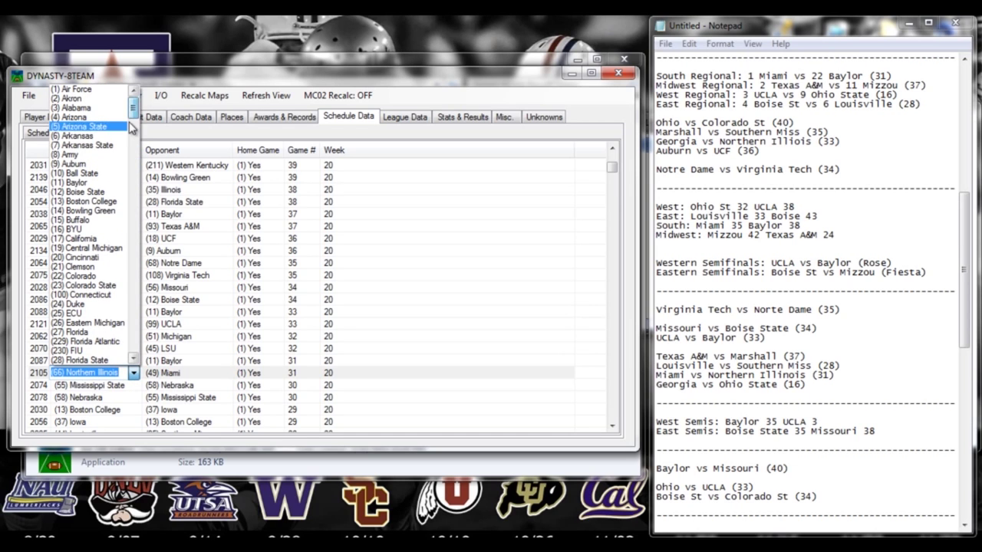
pyautogui.click(98, 186)
pyautogui.click(245, 311)
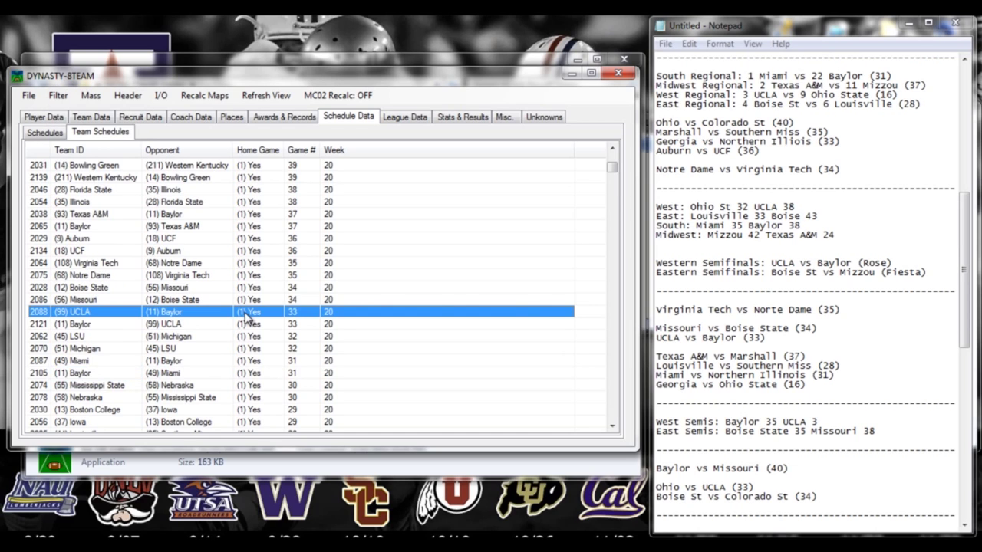
pyautogui.click(179, 400)
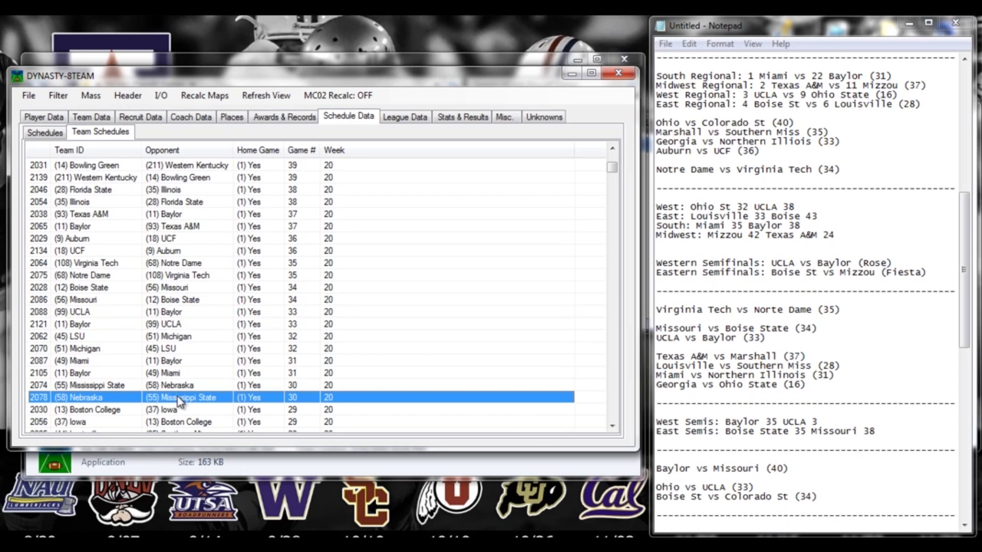
# Set Louisville's opponent in week 20 game 28 to Boise State
pyautogui.click(613, 427)
pyautogui.click(612, 428)
pyautogui.click(613, 427)
pyautogui.click(613, 428)
pyautogui.click(612, 427)
pyautogui.click(613, 427)
pyautogui.click(613, 428)
pyautogui.click(613, 427)
pyautogui.click(613, 427)
pyautogui.click(613, 427)
pyautogui.click(613, 427)
pyautogui.click(613, 427)
pyautogui.click(128, 289)
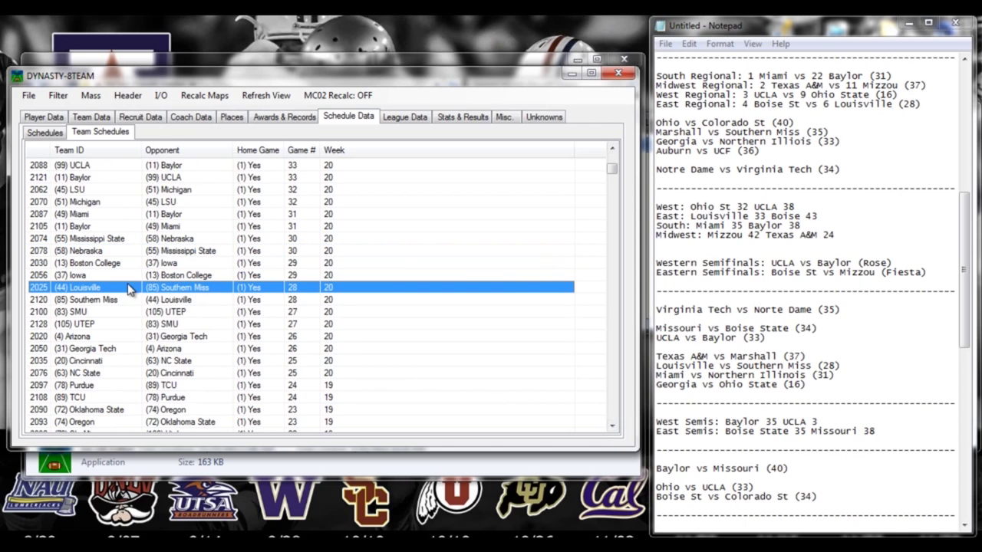
pyautogui.click(189, 288)
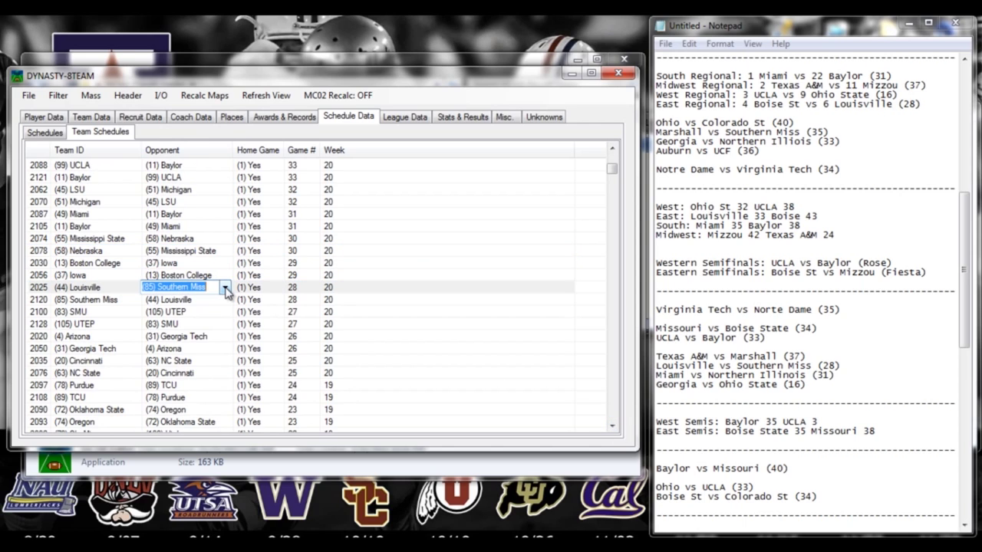
pyautogui.click(226, 288)
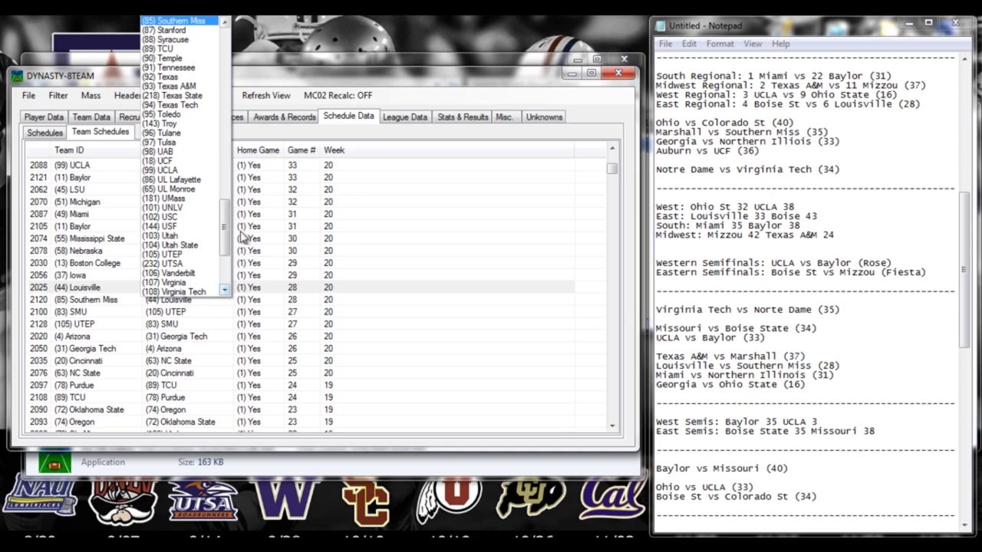
pyautogui.moveTo(225, 234); pyautogui.dragTo(241, 78)
pyautogui.click(187, 69)
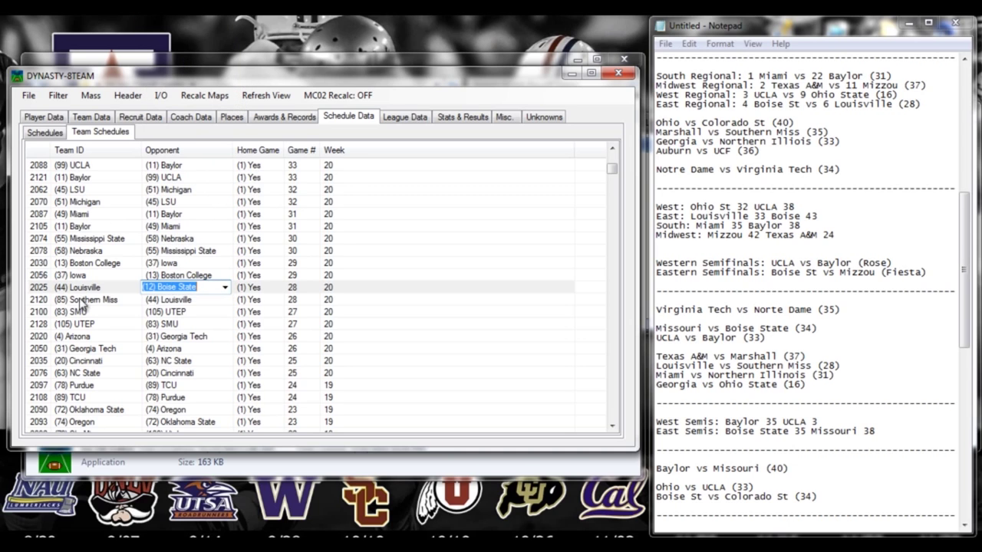
# Replace Southern Miss with Boise State as the team facing Louisville in week 20 game 28
pyautogui.click(84, 300)
pyautogui.click(135, 300)
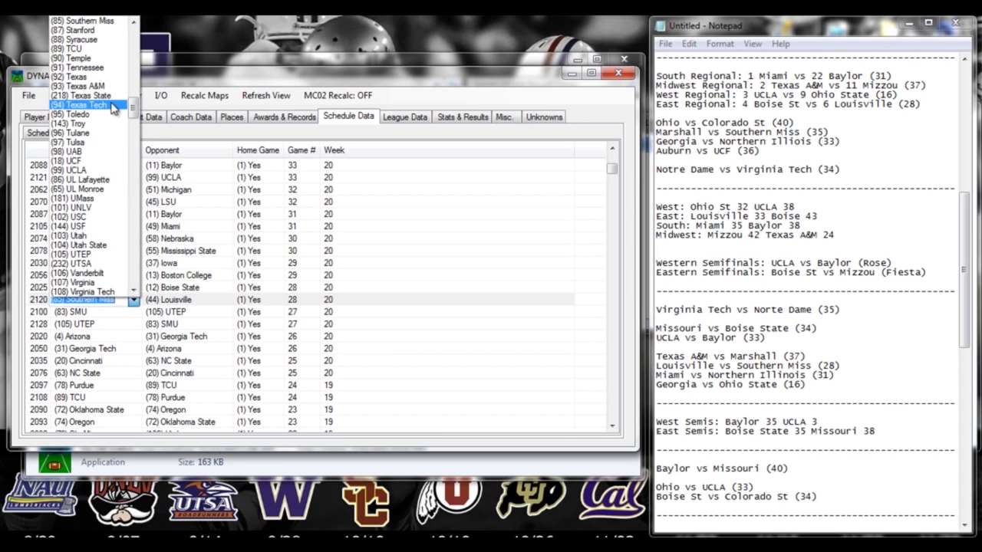
pyautogui.moveTo(134, 115); pyautogui.dragTo(134, 39)
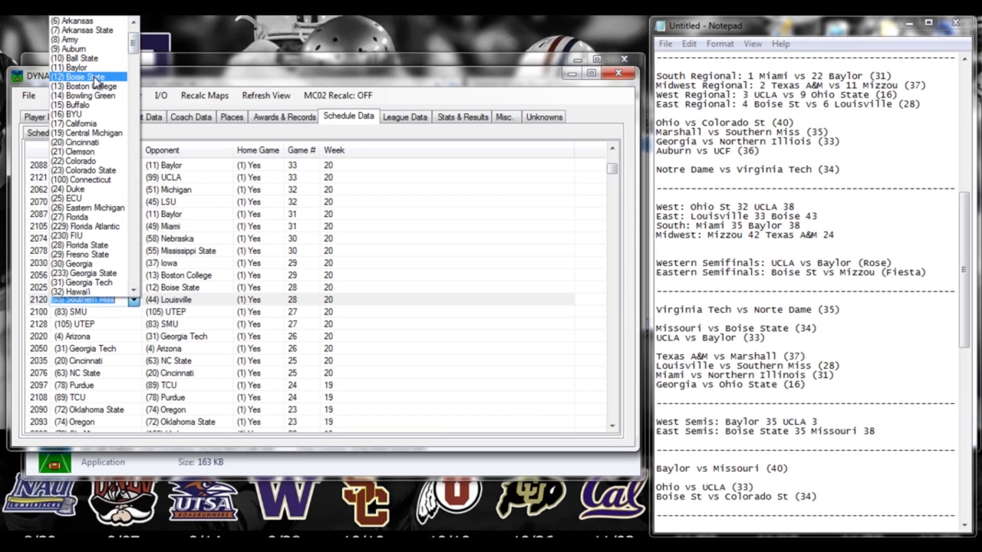
pyautogui.click(84, 76)
pyautogui.click(202, 305)
pyautogui.click(201, 349)
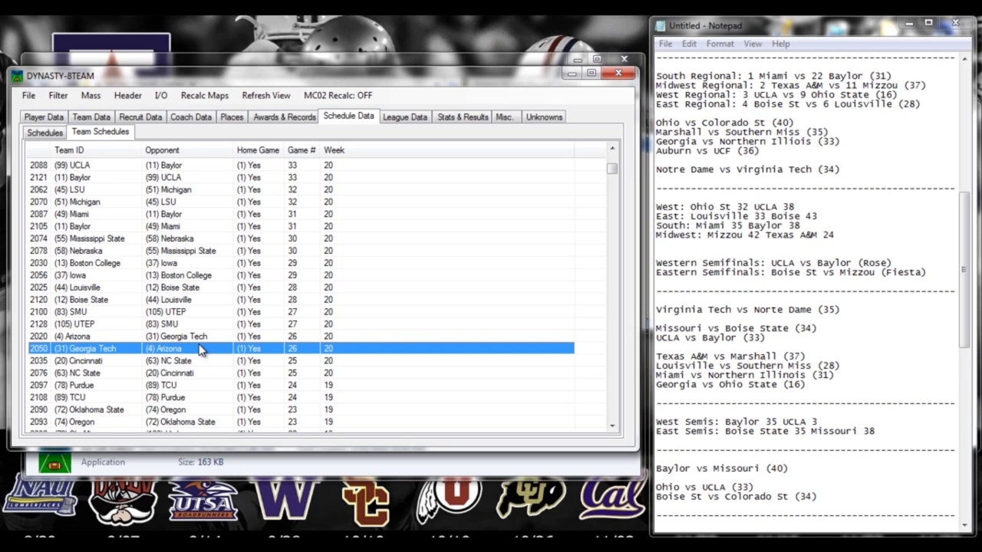
# Set Ohio State's opponent in week 19 game 16 to UCLA
pyautogui.click(616, 425)
pyautogui.moveTo(616, 425); pyautogui.dragTo(615, 425)
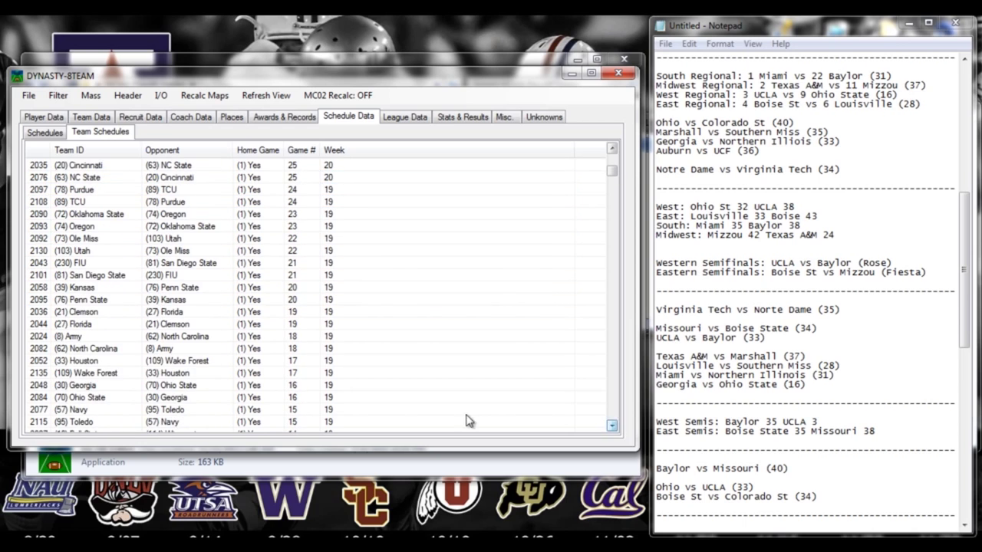
pyautogui.click(175, 397)
pyautogui.click(224, 397)
pyautogui.moveTo(224, 219); pyautogui.dragTo(224, 316)
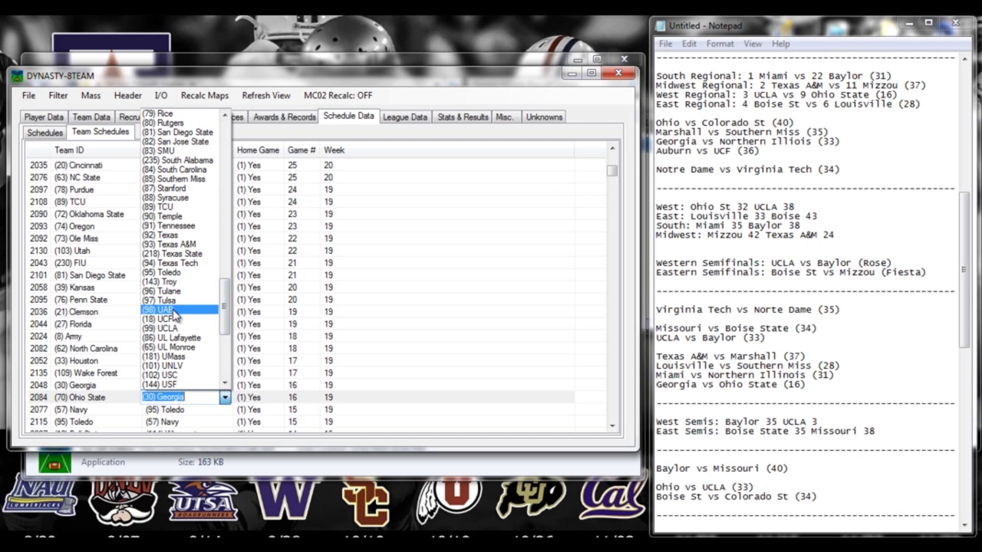
pyautogui.click(170, 328)
# Replace Georgia with UCLA as the team facing Ohio State in week 19 game 16
pyautogui.click(107, 387)
pyautogui.click(107, 387)
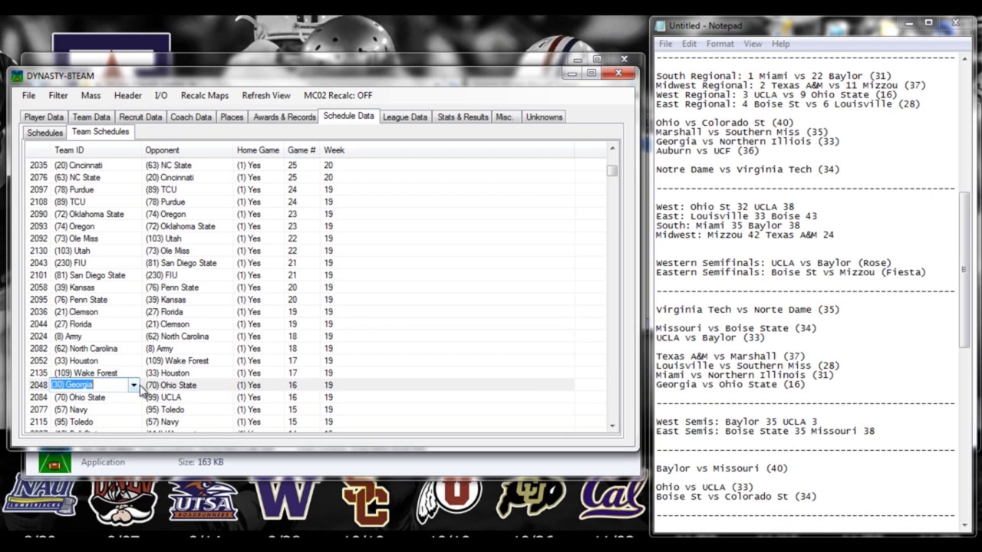
pyautogui.click(133, 385)
pyautogui.moveTo(139, 147); pyautogui.dragTo(135, 194)
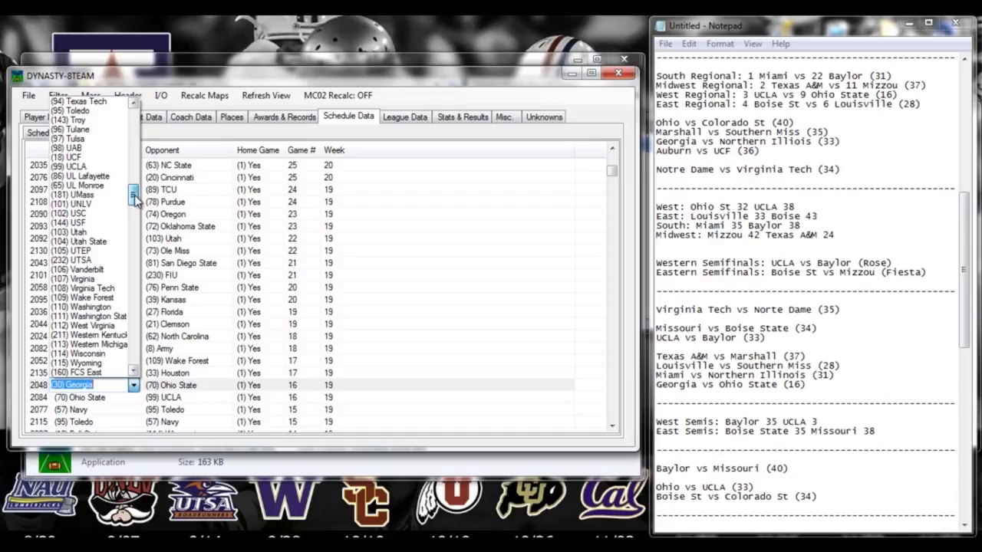
pyautogui.click(81, 163)
pyautogui.click(220, 301)
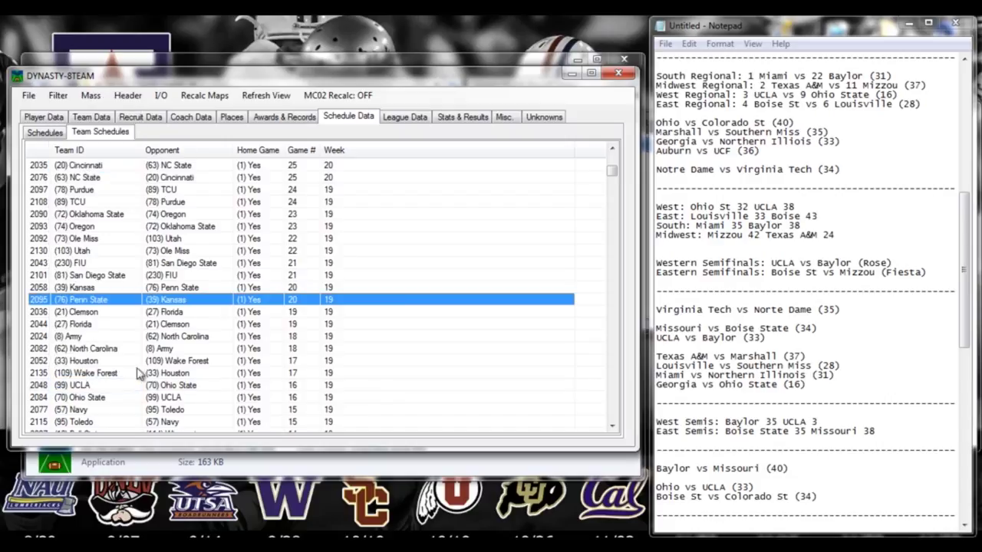
# Check the paired team schedule entries for the UCLA–Ohio State game 16 and the Louisville–Boise State game 28
pyautogui.click(171, 398)
pyautogui.click(170, 389)
pyautogui.click(169, 398)
pyautogui.click(172, 386)
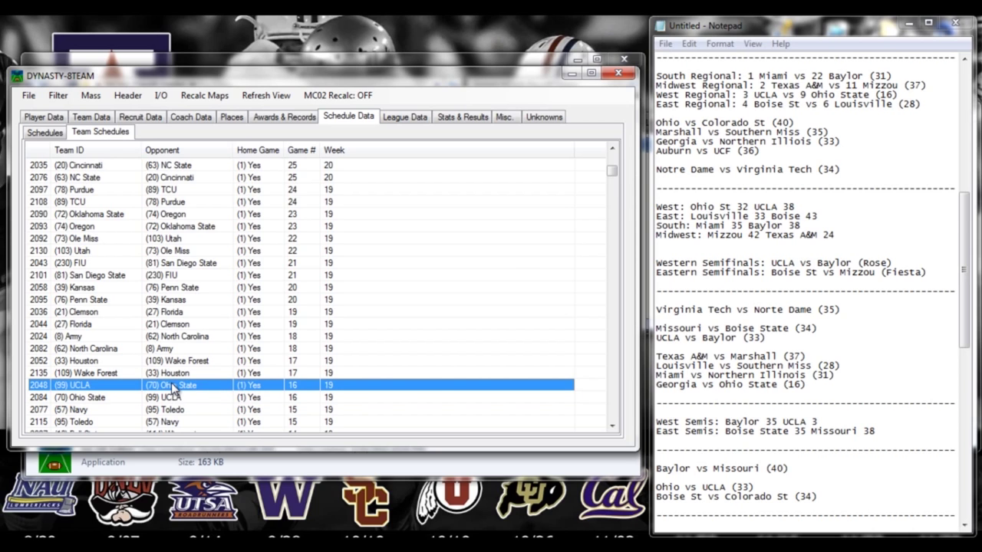
pyautogui.click(612, 148)
pyautogui.click(612, 148)
pyautogui.scroll(3, 613, 153)
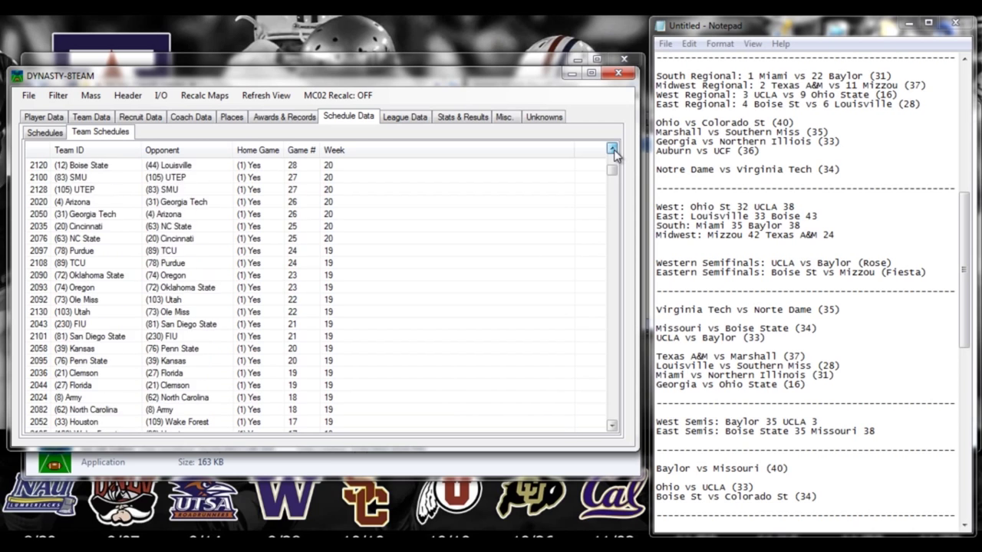
pyautogui.click(209, 217)
pyautogui.click(201, 226)
pyautogui.click(201, 215)
pyautogui.click(201, 226)
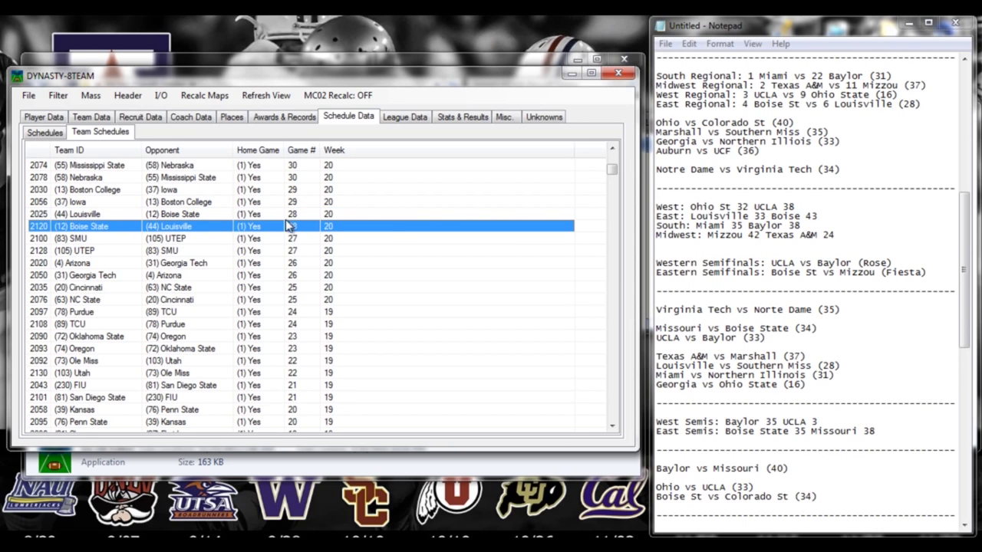
# Check the paired team schedule entries for the Miami–Baylor game 31 in week 20
pyautogui.click(612, 148)
pyautogui.click(612, 148)
pyautogui.click(612, 148)
pyautogui.click(612, 148)
pyautogui.click(612, 148)
pyautogui.click(612, 148)
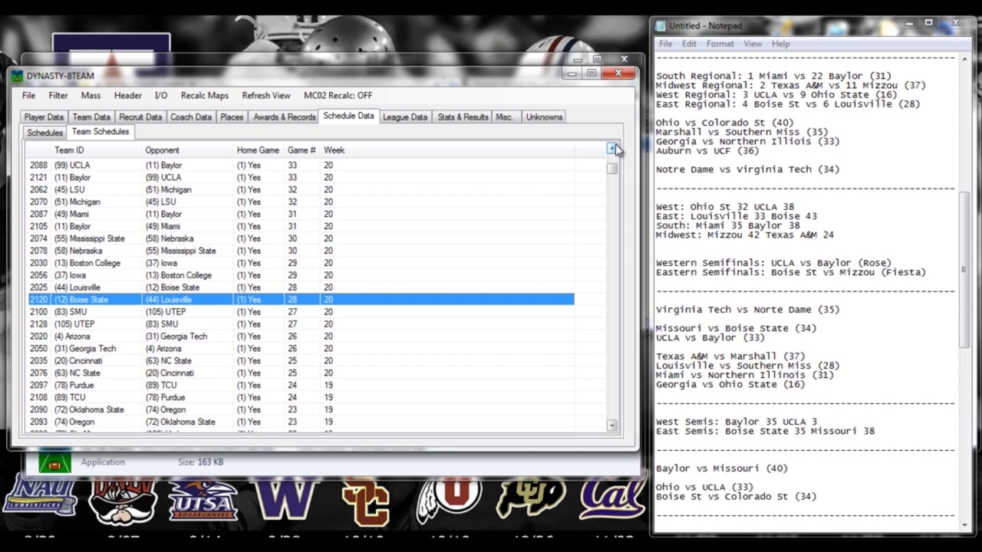
pyautogui.click(612, 148)
pyautogui.click(612, 148)
pyautogui.click(612, 148)
pyautogui.click(612, 148)
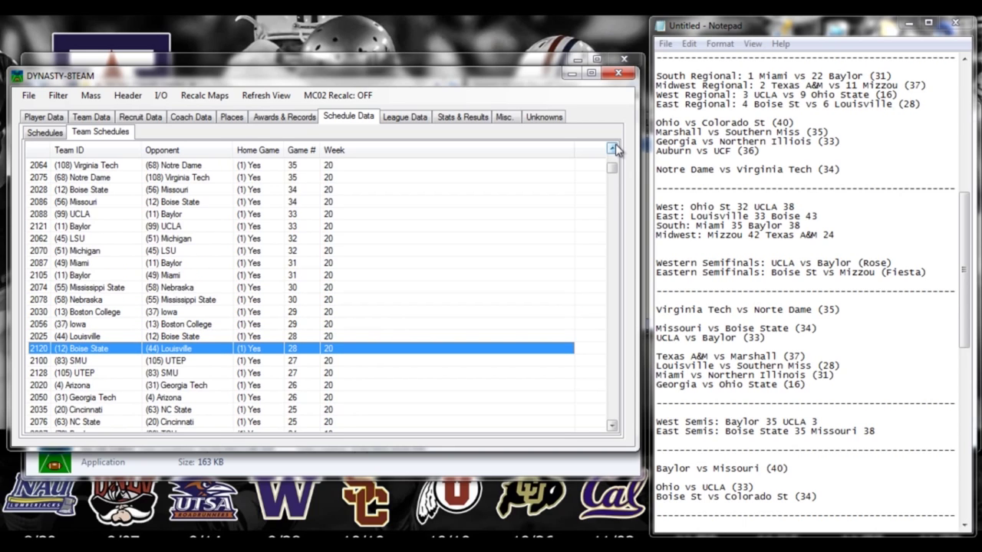
pyautogui.click(222, 276)
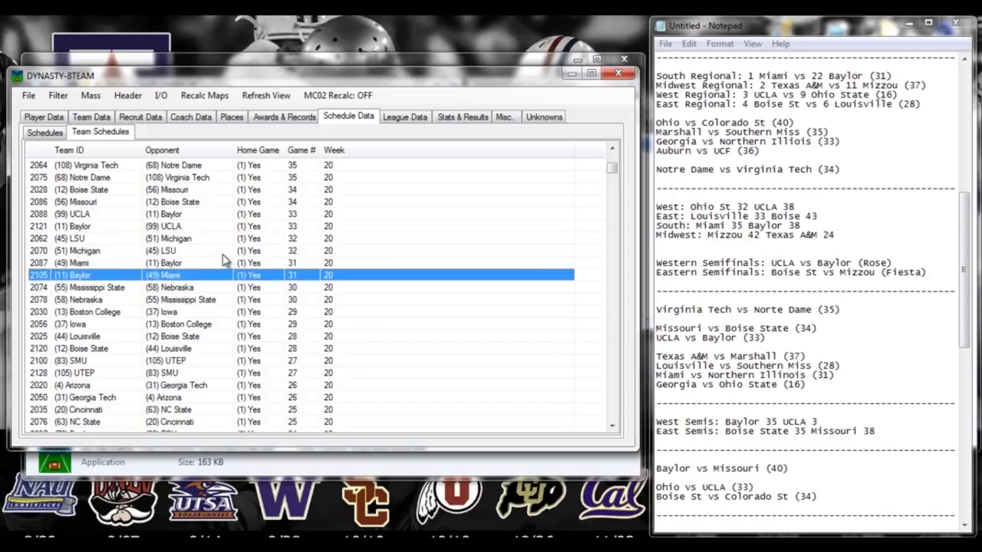
pyautogui.click(222, 257)
pyautogui.click(219, 270)
pyautogui.click(218, 267)
pyautogui.click(217, 269)
pyautogui.click(218, 263)
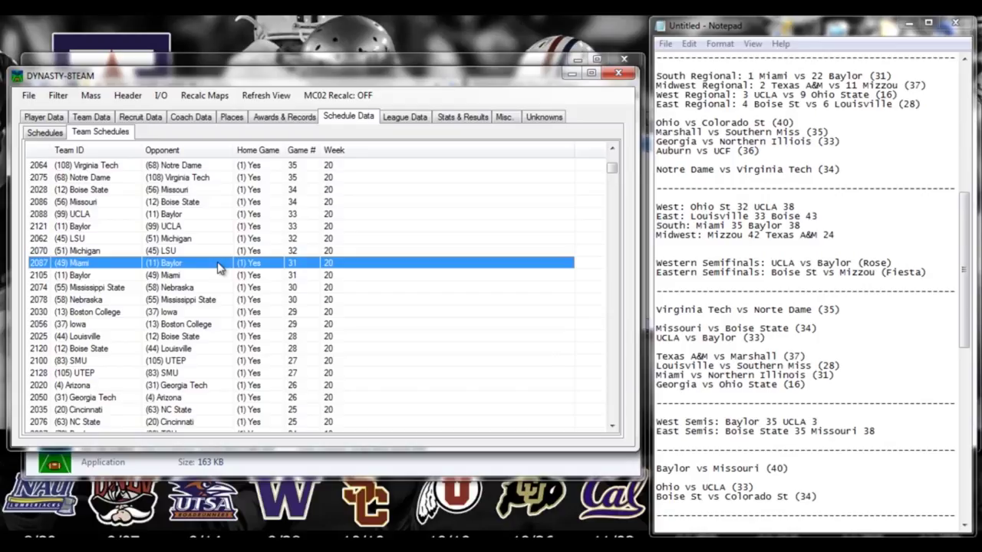
# Check the paired team schedule entries for the two semifinals, UCLA–Baylor game 33 and Boise State–Missouri game 34
pyautogui.click(215, 213)
pyautogui.click(214, 205)
pyautogui.click(214, 209)
pyautogui.click(213, 206)
pyautogui.click(214, 210)
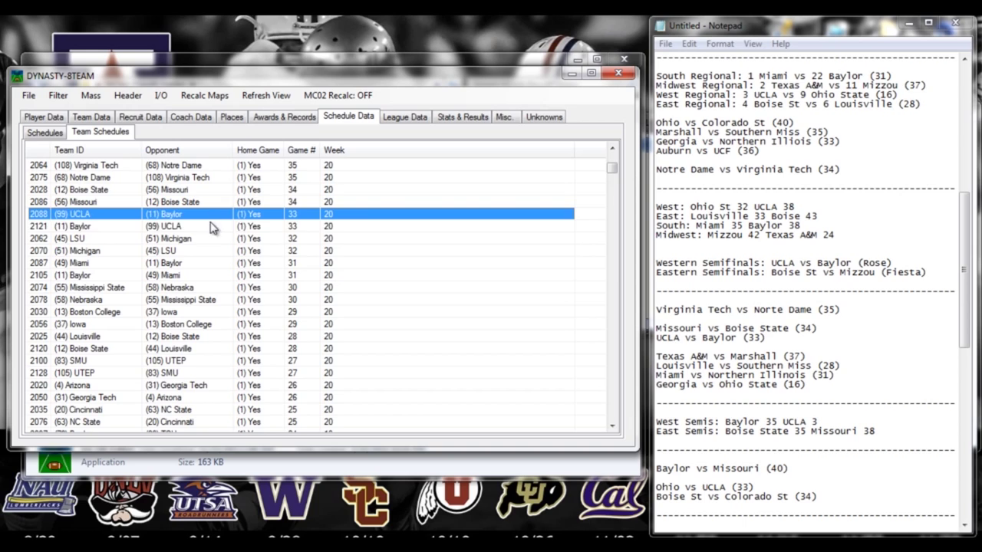
pyautogui.click(212, 224)
pyautogui.click(212, 217)
pyautogui.click(211, 203)
pyautogui.click(209, 192)
pyautogui.click(209, 200)
pyautogui.click(208, 190)
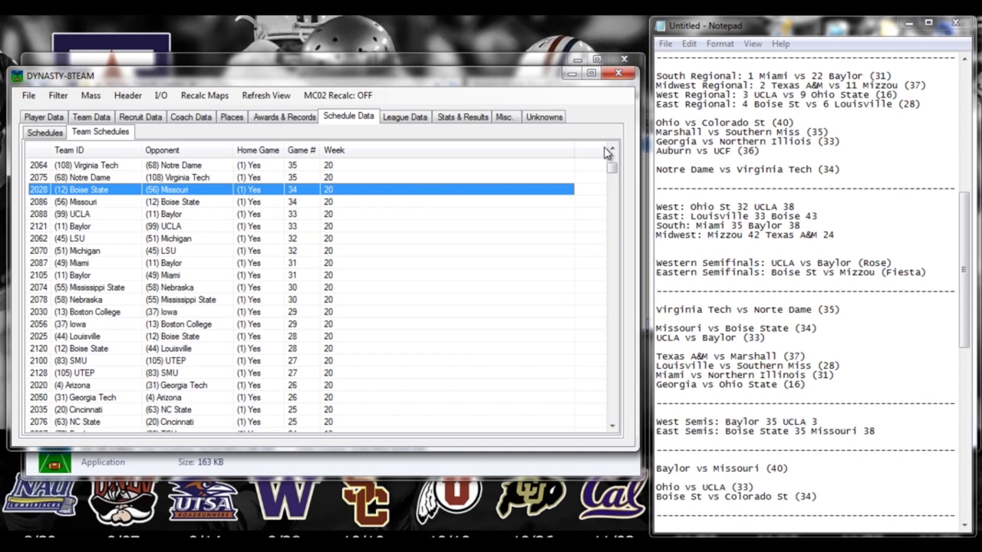
# Check the paired team schedule entries for Texas A&M's week 20 game 37 and the week 21 game 40
pyautogui.scroll(7, 611, 150)
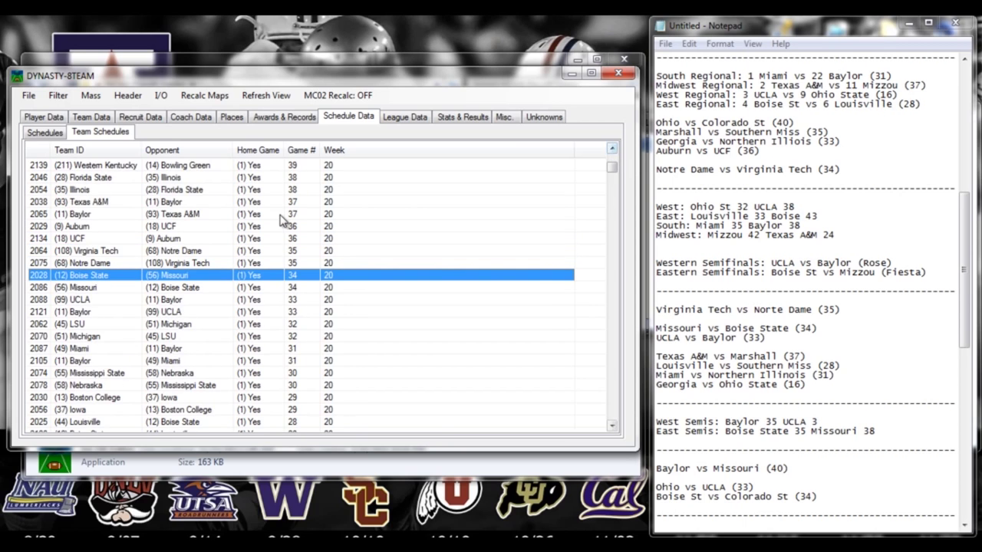
pyautogui.click(262, 205)
pyautogui.click(265, 214)
pyautogui.click(264, 203)
pyautogui.click(263, 215)
pyautogui.click(263, 200)
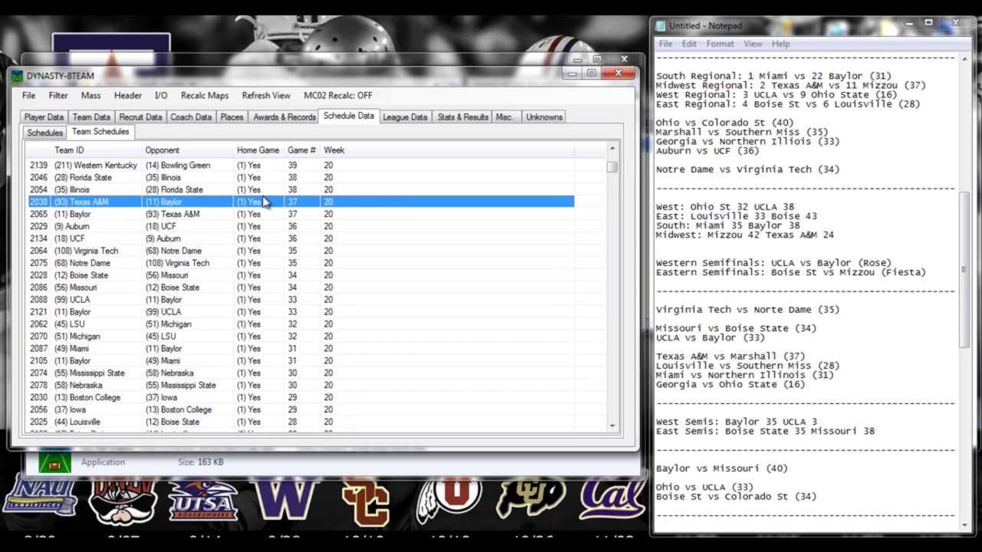
pyautogui.moveTo(613, 170); pyautogui.dragTo(613, 159)
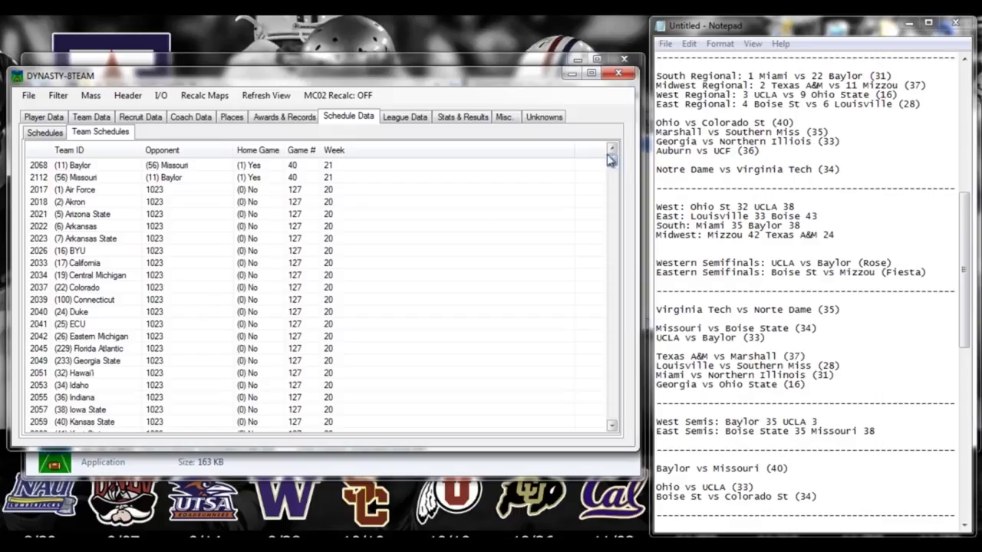
# Review the full game list in Schedules, save the edited DYNASTY-8TEAM database and close the editor
pyautogui.click(62, 138)
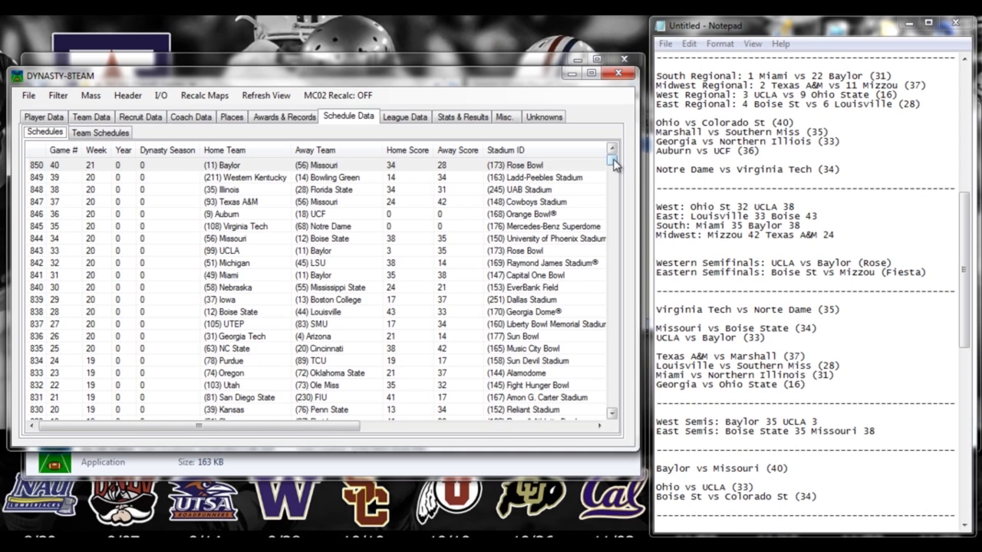
pyautogui.click(612, 414)
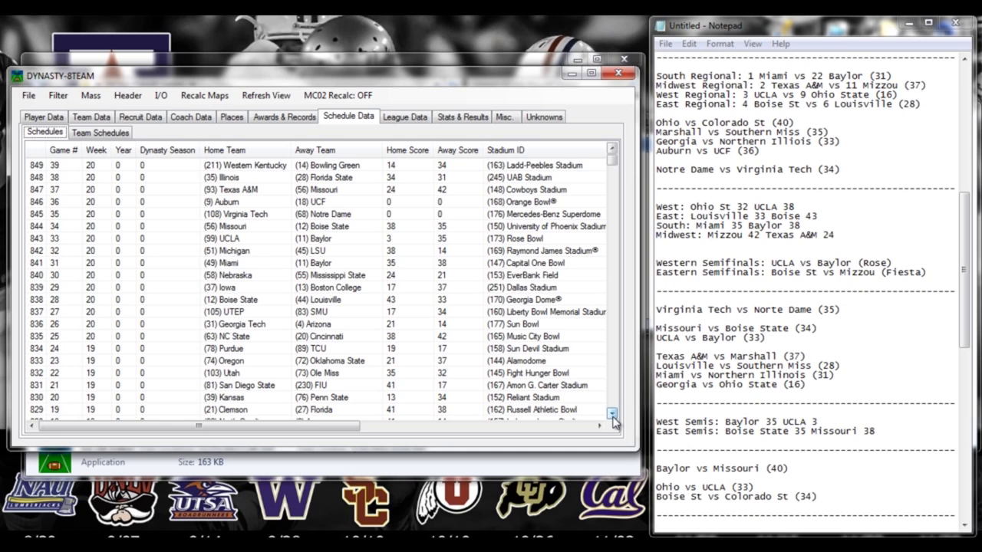
pyautogui.click(23, 98)
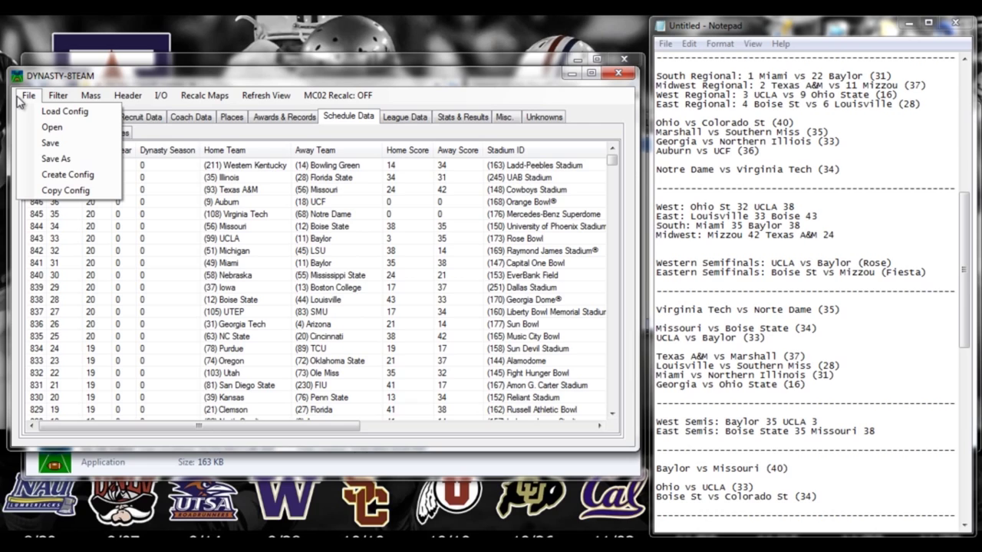
pyautogui.click(48, 144)
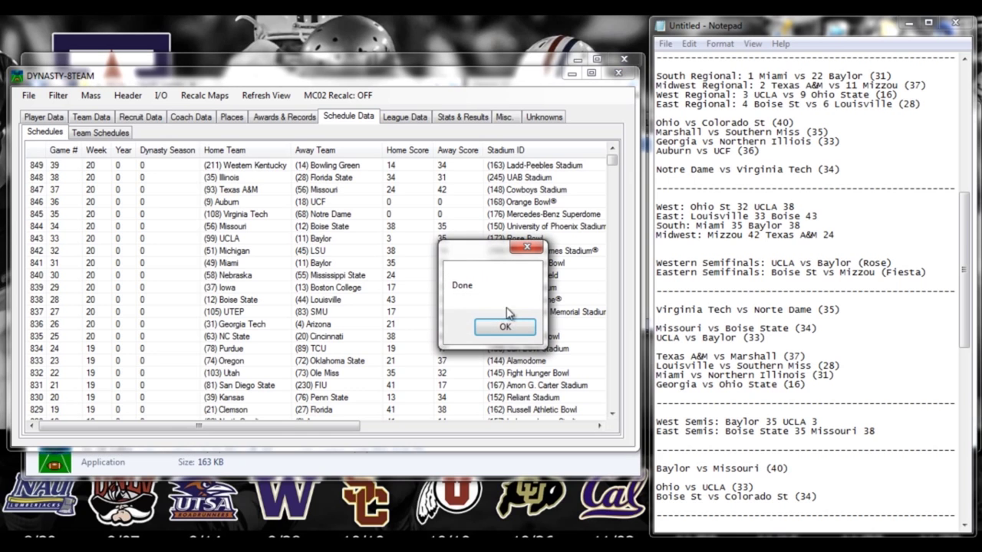
pyautogui.click(506, 327)
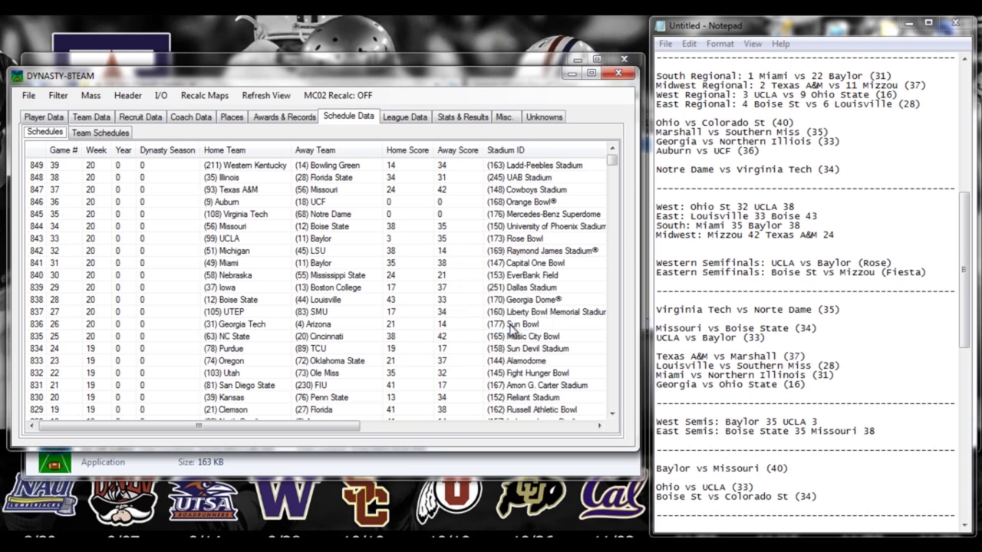
pyautogui.click(618, 72)
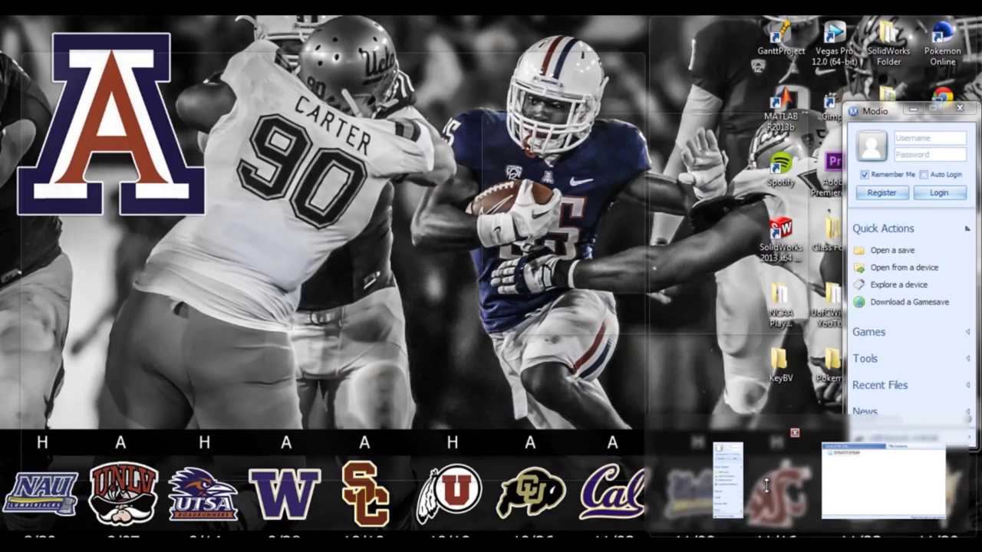
# Switch to Modio and replace the DYNASTY-8TEAM save's contents with the edited DYNASTY-8TEAM file of type File from Test Dynasty Folder
pyautogui.click(729, 479)
pyautogui.click(846, 503)
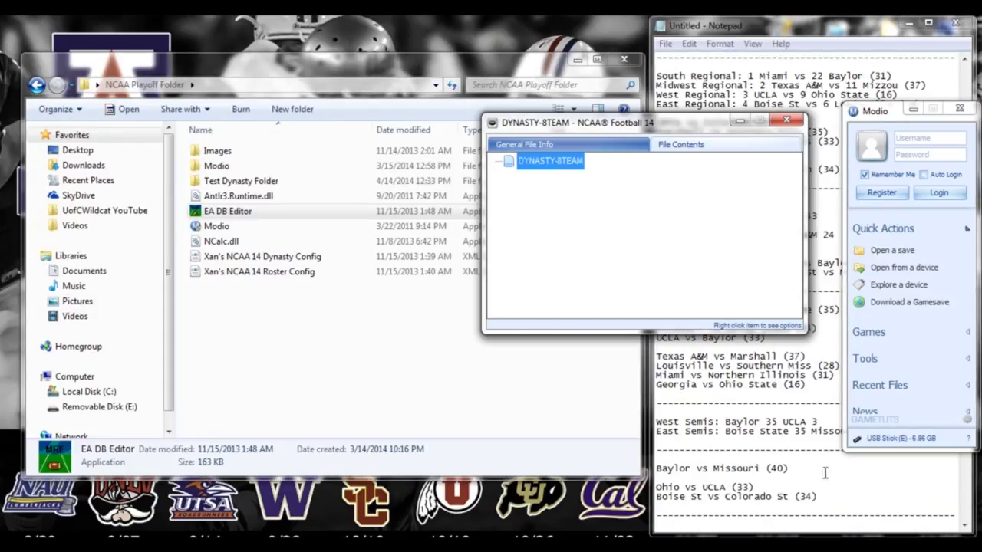
pyautogui.click(568, 170)
pyautogui.rightClick(566, 167)
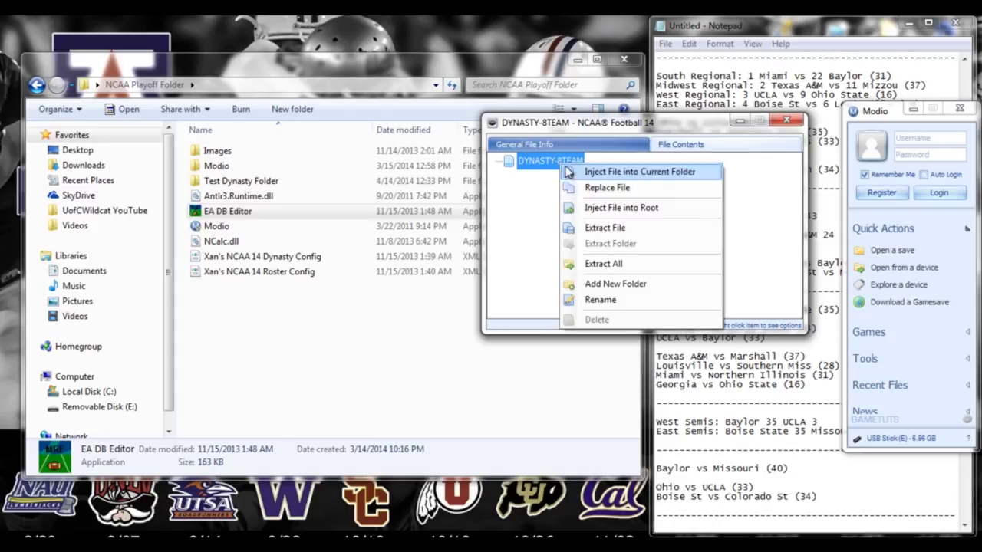
pyautogui.click(603, 189)
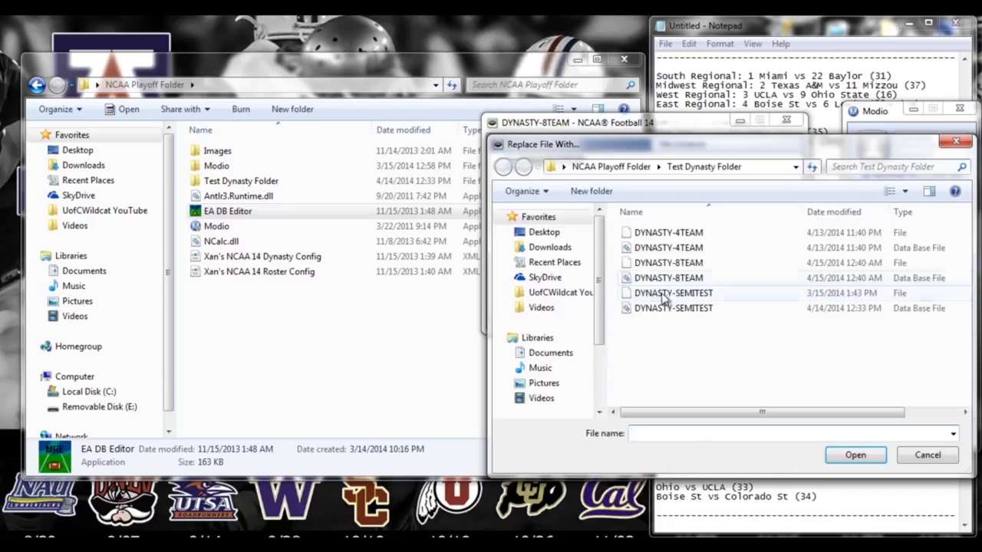
pyautogui.click(641, 264)
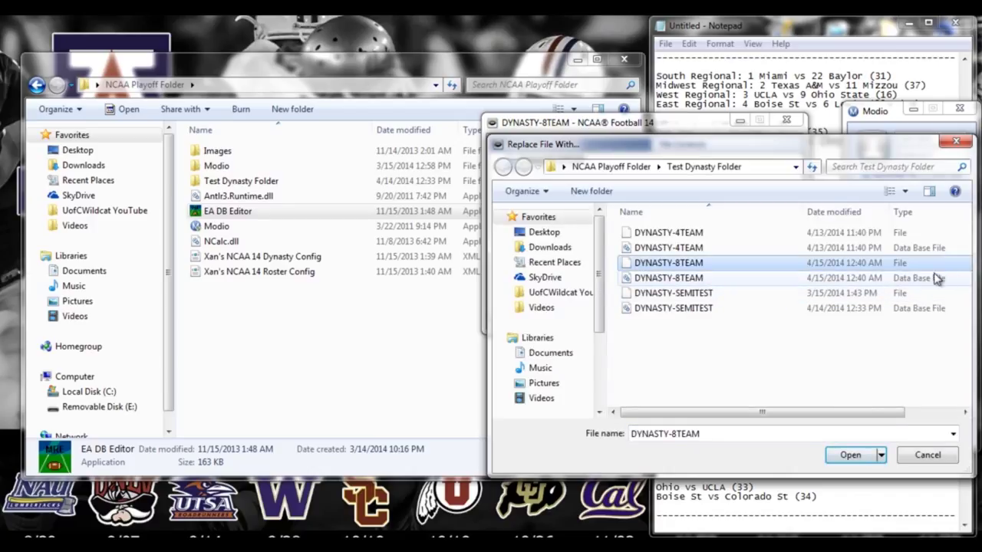
pyautogui.click(849, 456)
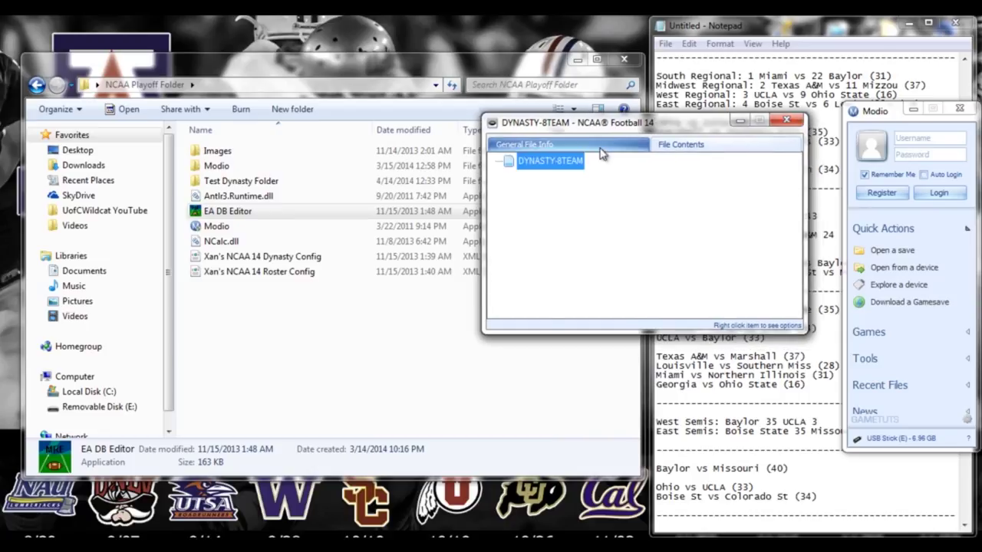
# Save the DYNASTY-8TEAM package to the USB device under the profile that matches the save's own Profile ID
pyautogui.doubleClick(582, 161)
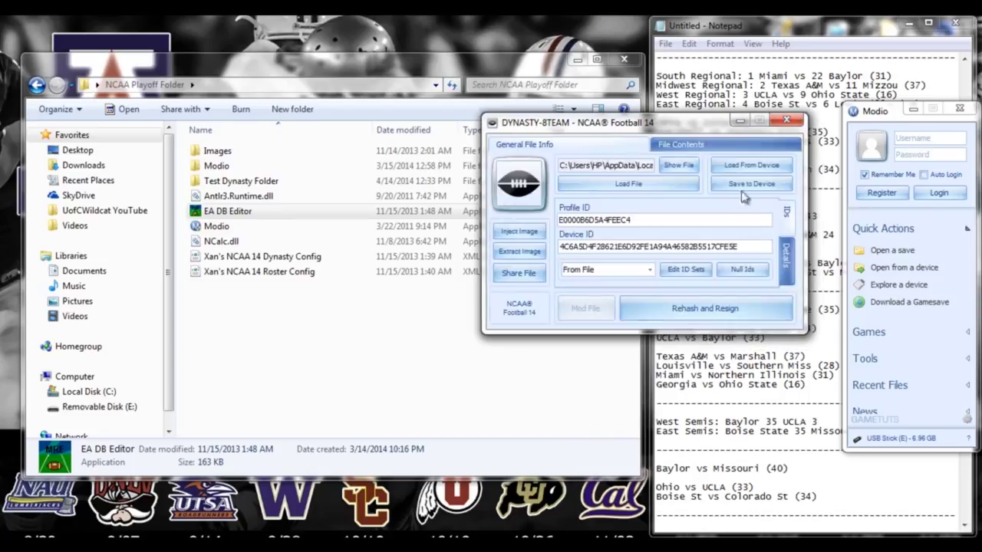
pyautogui.click(744, 190)
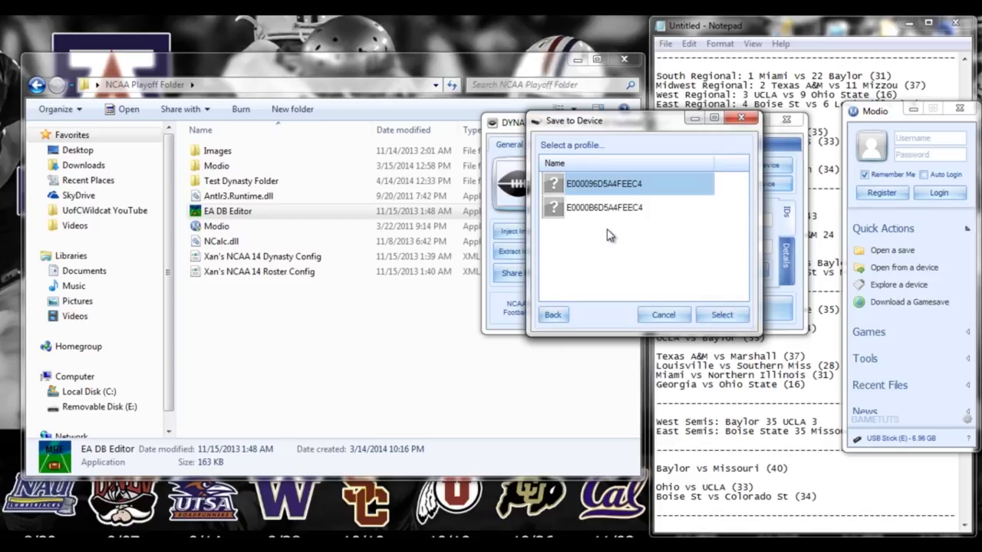
pyautogui.click(599, 211)
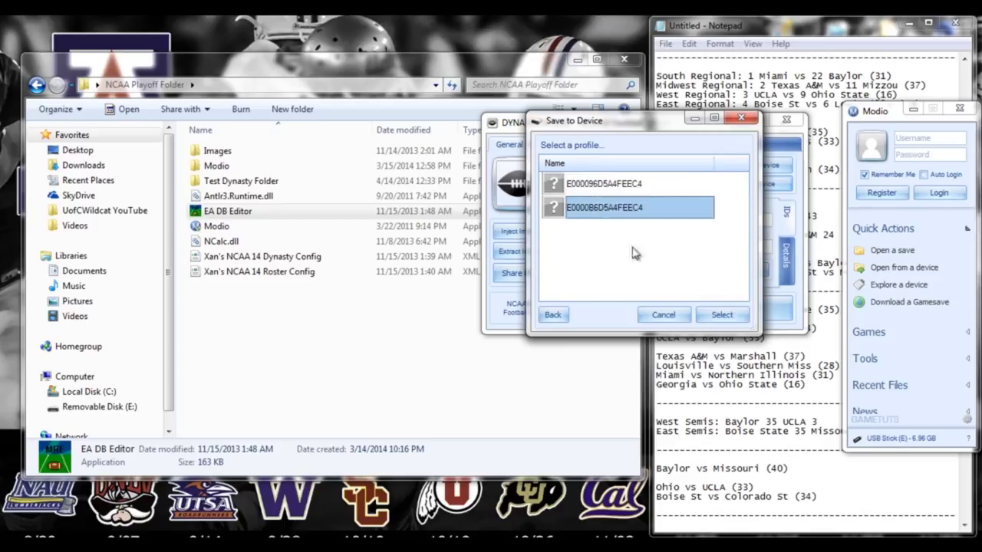
pyautogui.press('Return')
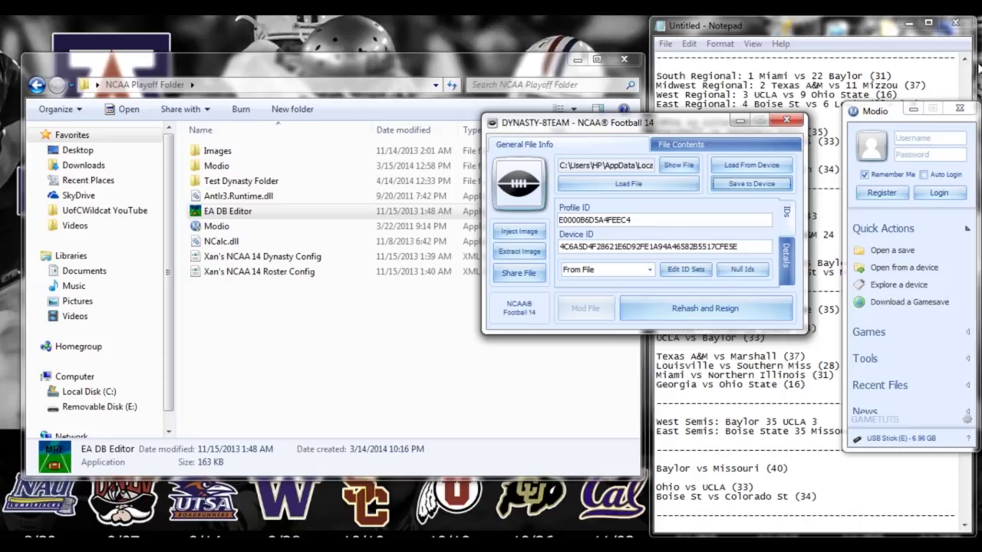
# Close the DYNASTY-8TEAM package and Modio, and safely eject the TRAVELDRIVE 005B USB drive
pyautogui.click(786, 120)
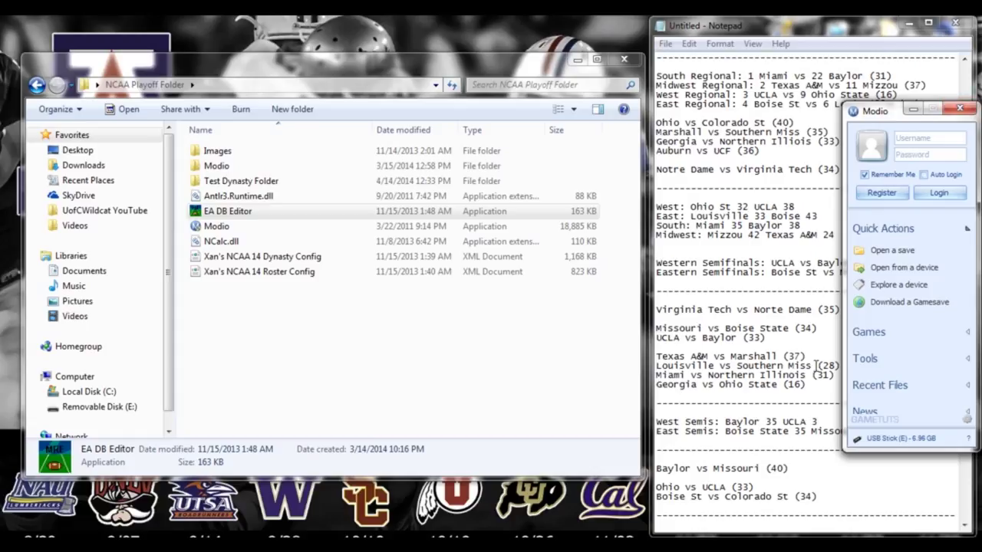
pyautogui.click(959, 111)
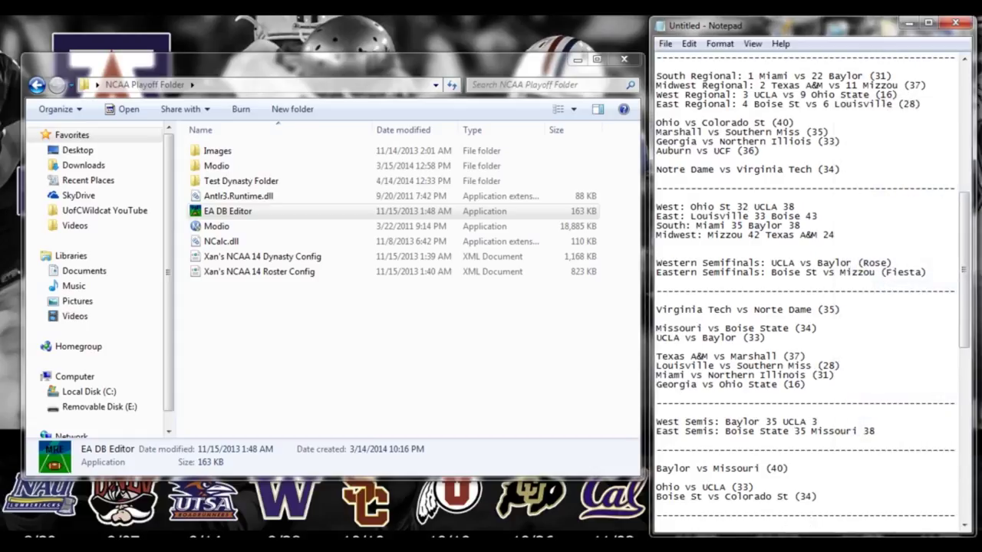
pyautogui.click(839, 551)
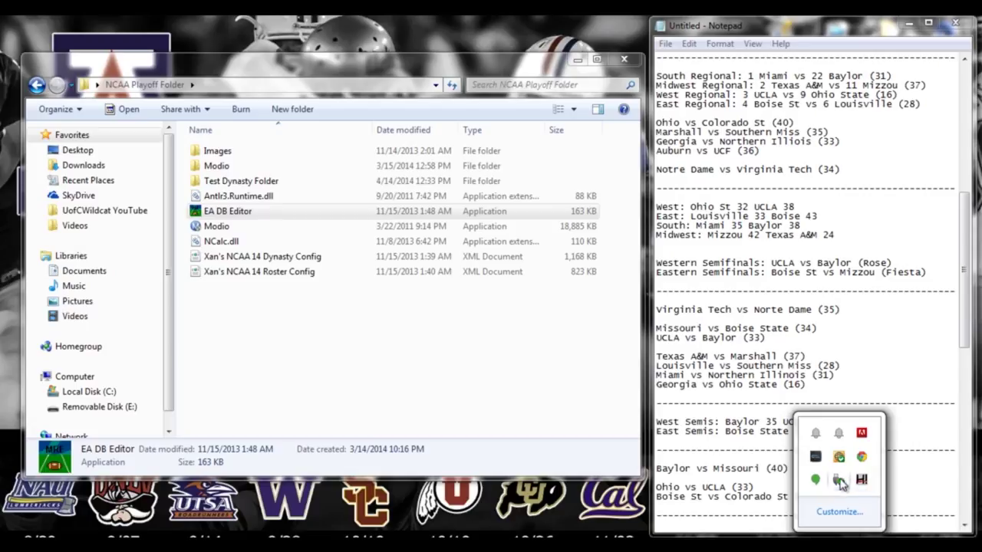
pyautogui.click(840, 481)
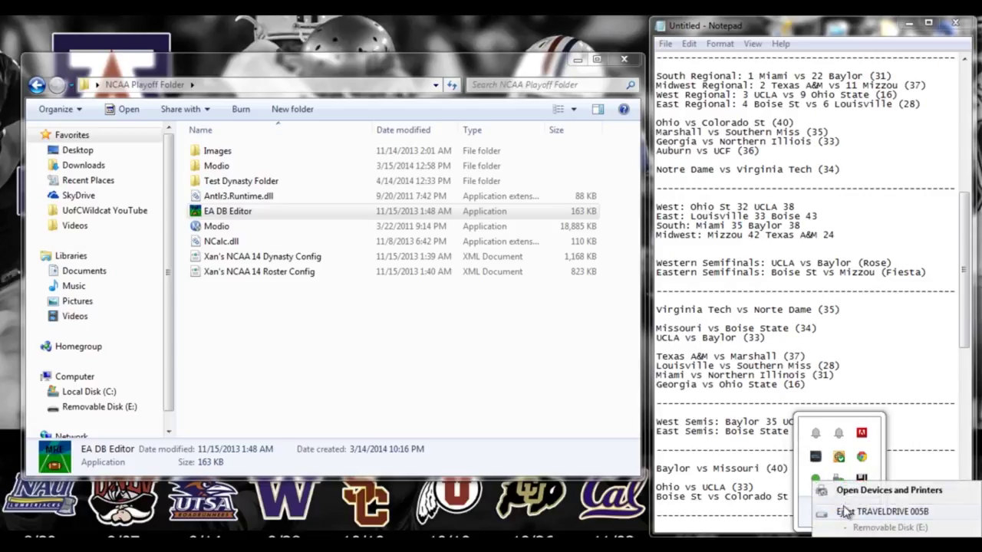
pyautogui.click(824, 508)
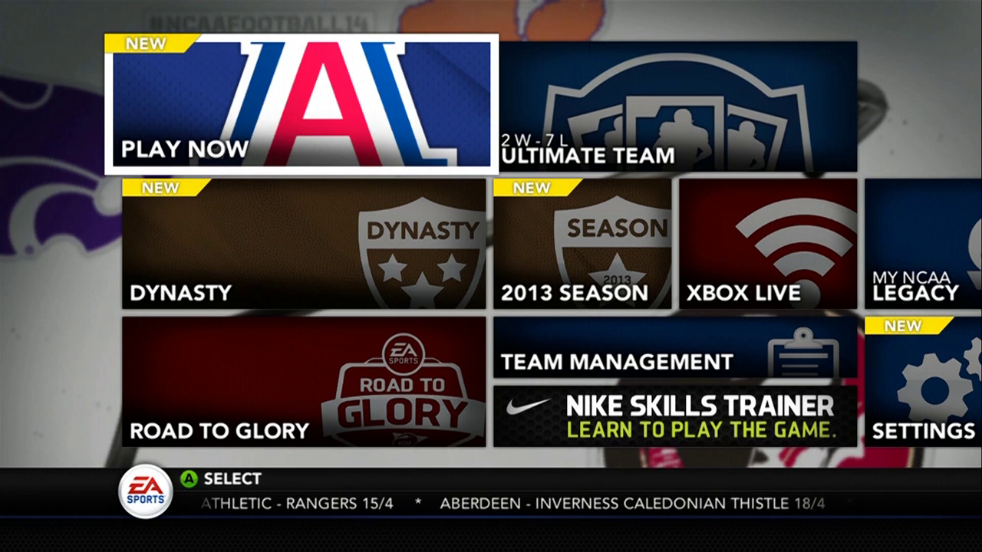
# Switch to NCAA Football 14 and load the Arizona dynasty whose next game is #10 GT
pyautogui.press('Down')
pyautogui.press('Return')
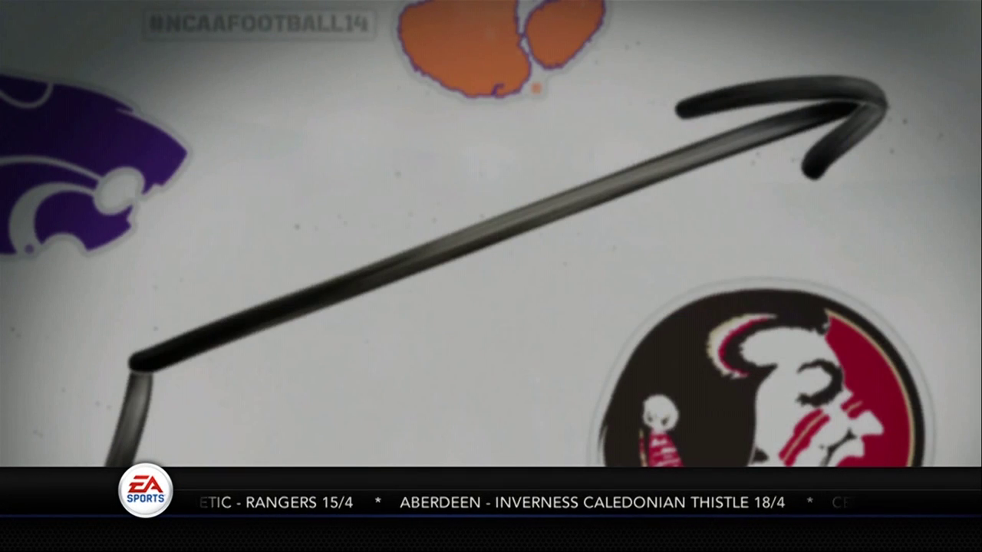
pyautogui.press('Right')
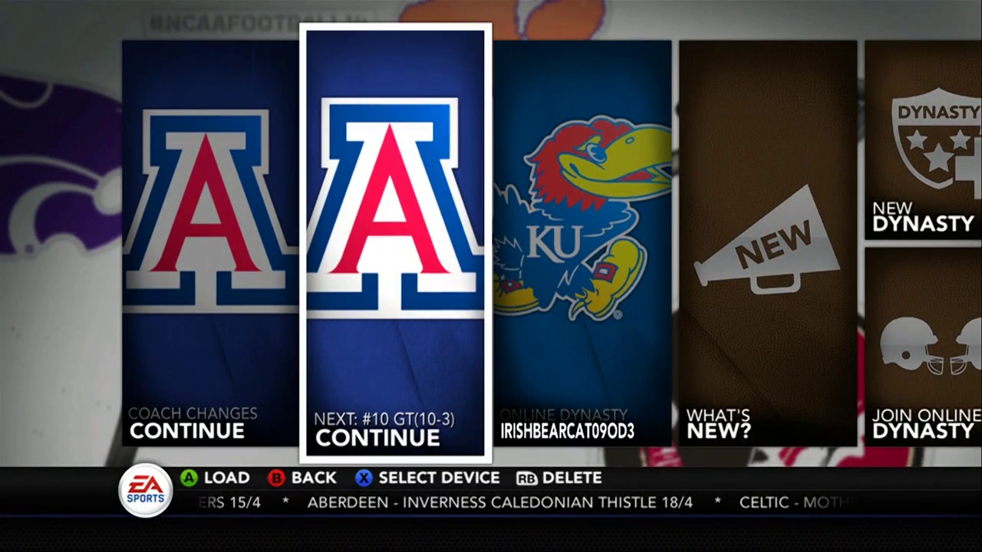
pyautogui.press('Return')
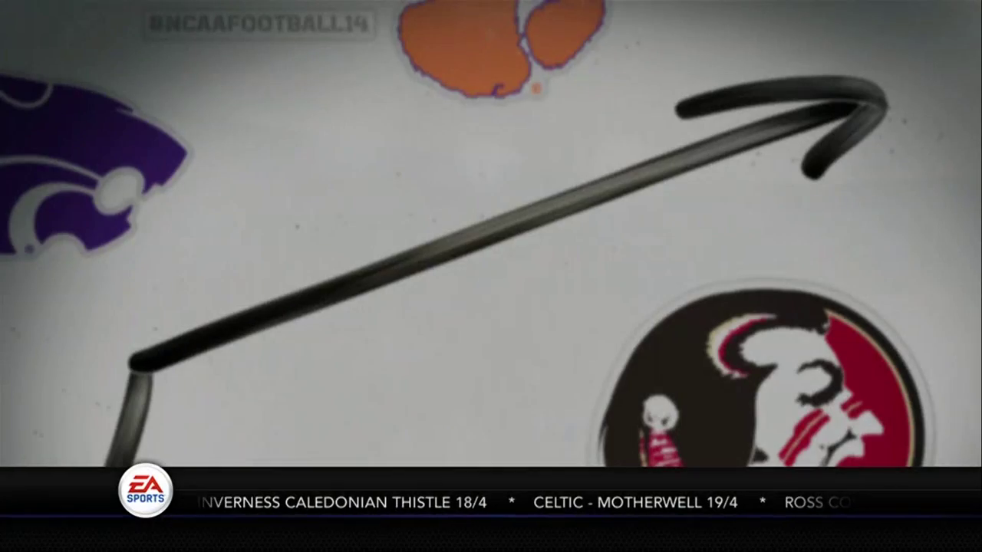
# Open Scores/Schedules from the dynasty's ESPN section
pyautogui.press('Right')
pyautogui.press('Right')
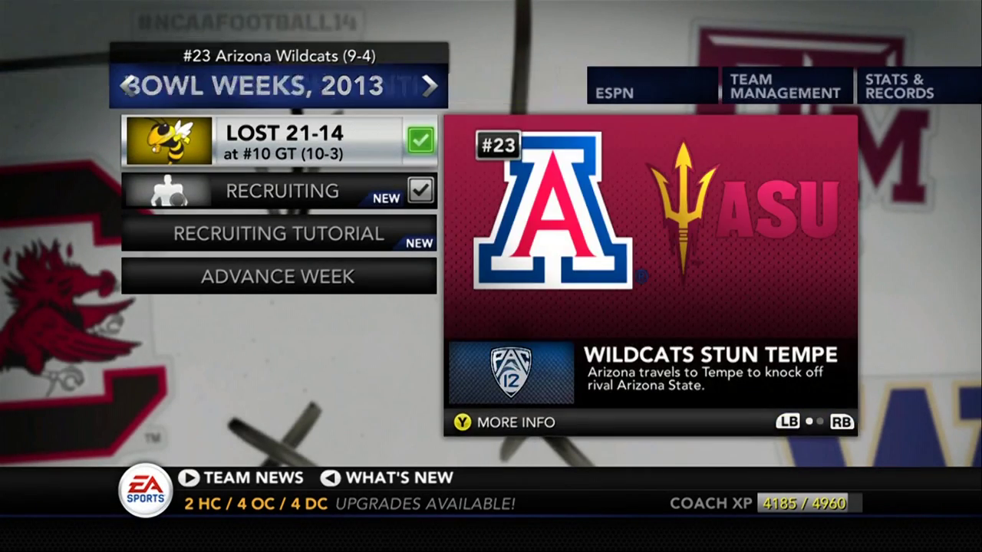
pyautogui.press('Down')
pyautogui.press('Down')
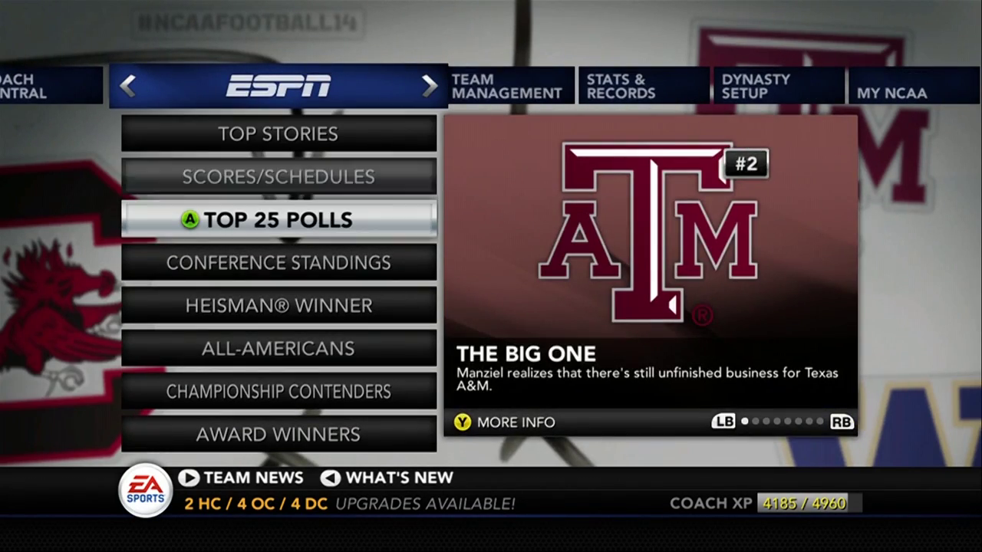
pyautogui.press('Down')
pyautogui.press('Down')
pyautogui.press('Down')
pyautogui.press('Down')
pyautogui.press('Down')
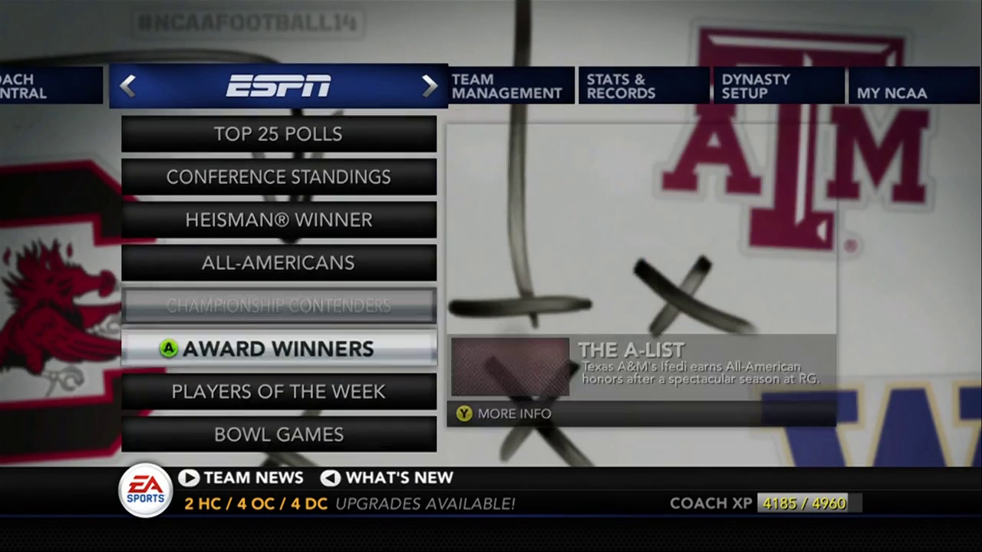
pyautogui.press('Up')
pyautogui.press('Up')
pyautogui.press('Up')
pyautogui.press('Up')
pyautogui.press('Up')
pyautogui.press('Return')
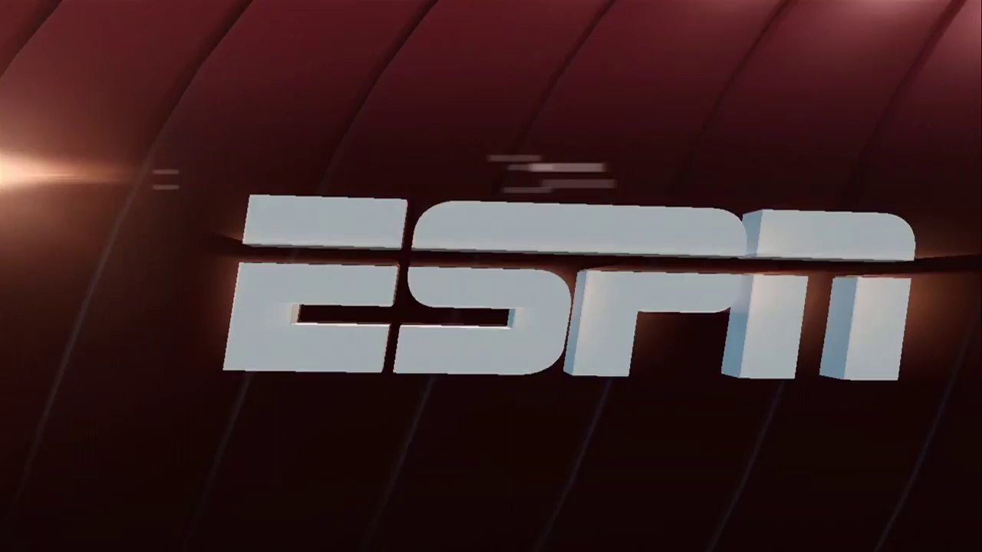
# Set the displayed schedule week to Bowl Season
pyautogui.press('pageup')
pyautogui.press('Up')
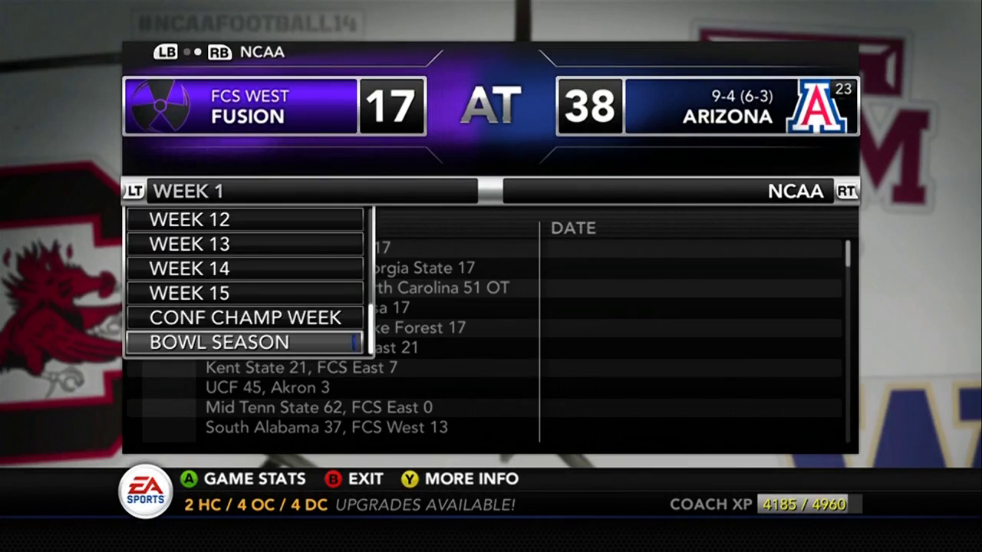
pyautogui.press('Return')
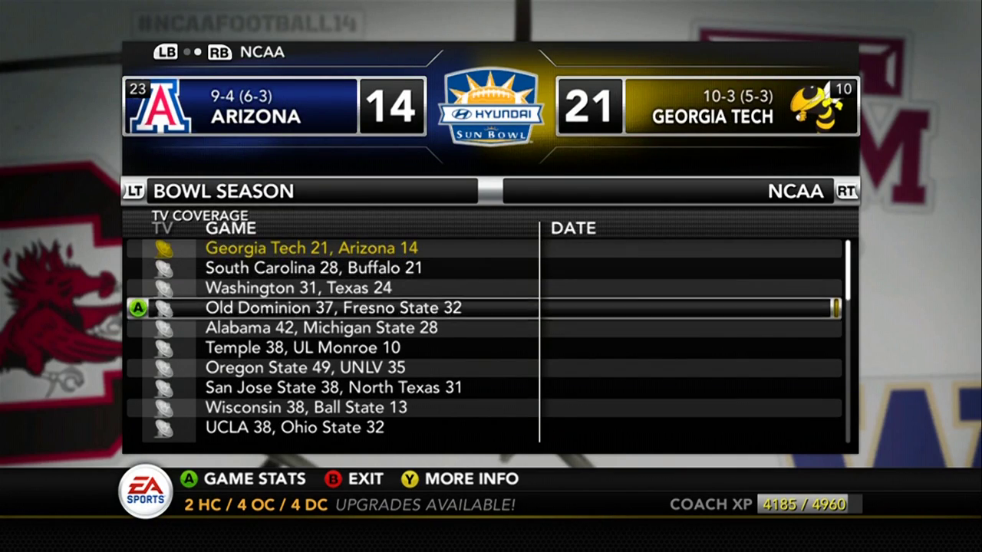
# Examine the early Bowl Season games, including UCLA–Ohio State, down to the Purdue–TCU game
pyautogui.press('Down')
pyautogui.press('Down')
pyautogui.press('Down')
pyautogui.press('Down')
pyautogui.press('Down')
pyautogui.press('Down')
pyautogui.press('Down')
pyautogui.press('Down')
pyautogui.press('Down')
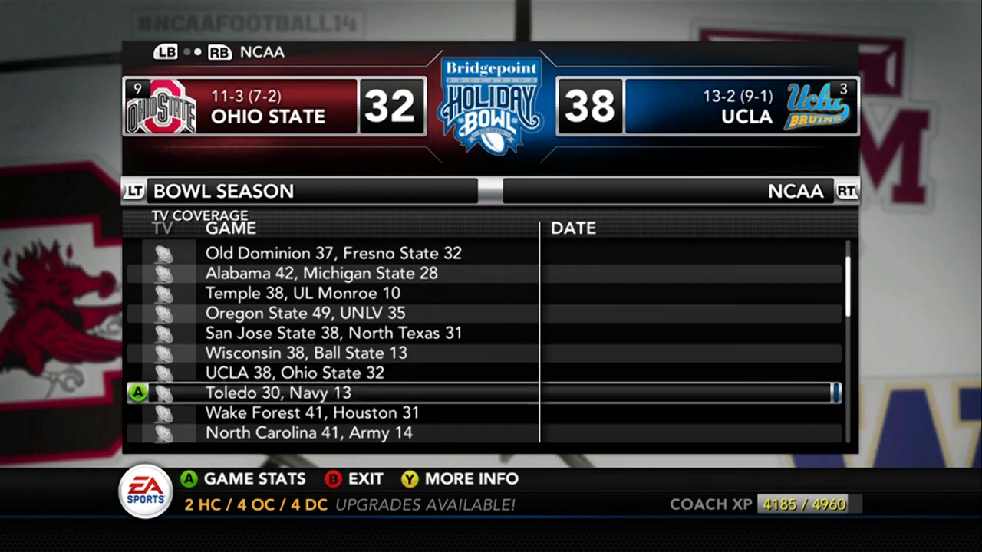
pyautogui.press('Down')
pyautogui.press('Down')
pyautogui.press('Down')
pyautogui.press('Down')
pyautogui.press('Down')
pyautogui.press('Down')
pyautogui.press('Down')
pyautogui.press('Down')
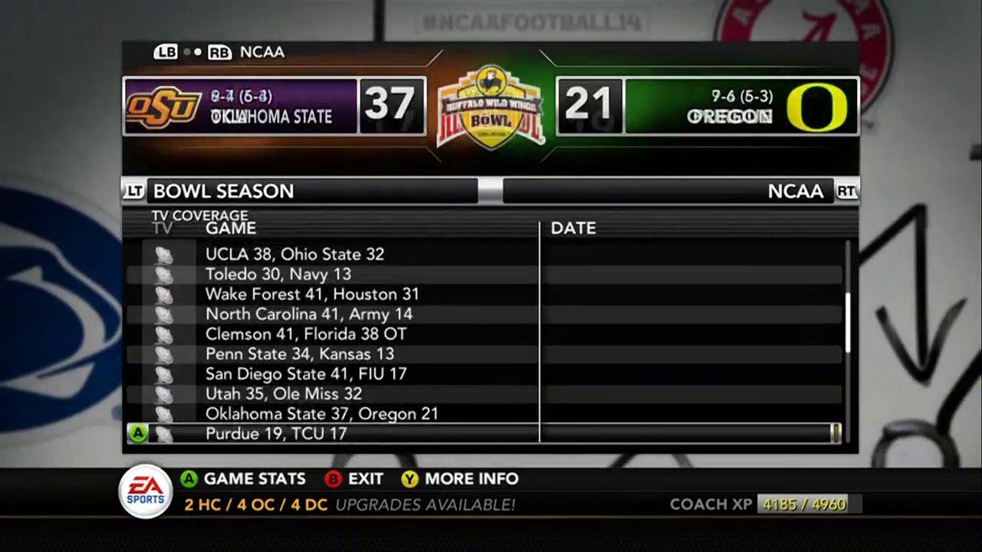
# Examine the Boise State–Louisville and Baylor–Miami playoff games and the two semifinals in the Bowl Season list
pyautogui.press('Down')
pyautogui.press('Down')
pyautogui.press('Down')
pyautogui.press('Down')
pyautogui.press('Down')
pyautogui.press('Down')
pyautogui.press('Down')
pyautogui.press('Down')
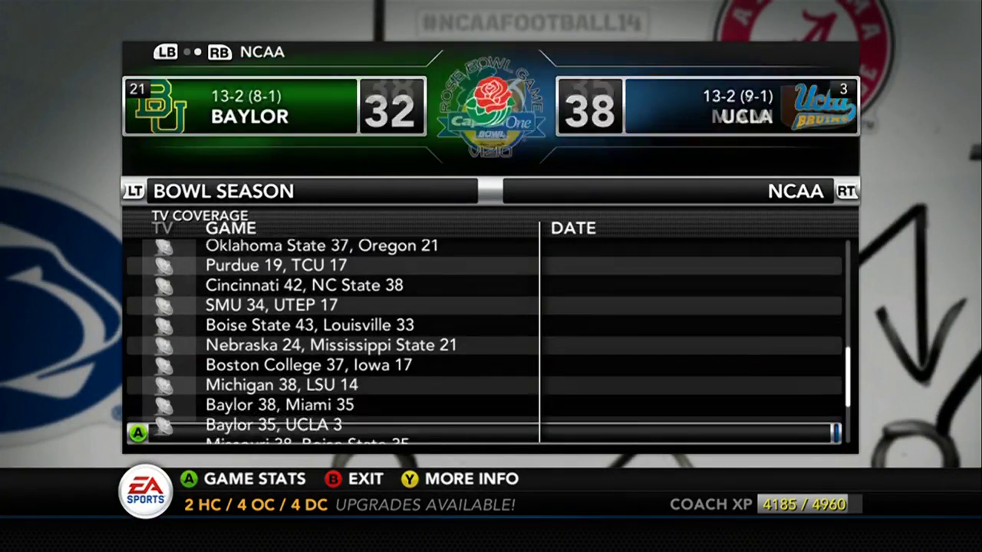
pyautogui.press('Down')
pyautogui.press('Down')
pyautogui.press('Up')
pyautogui.press('Up')
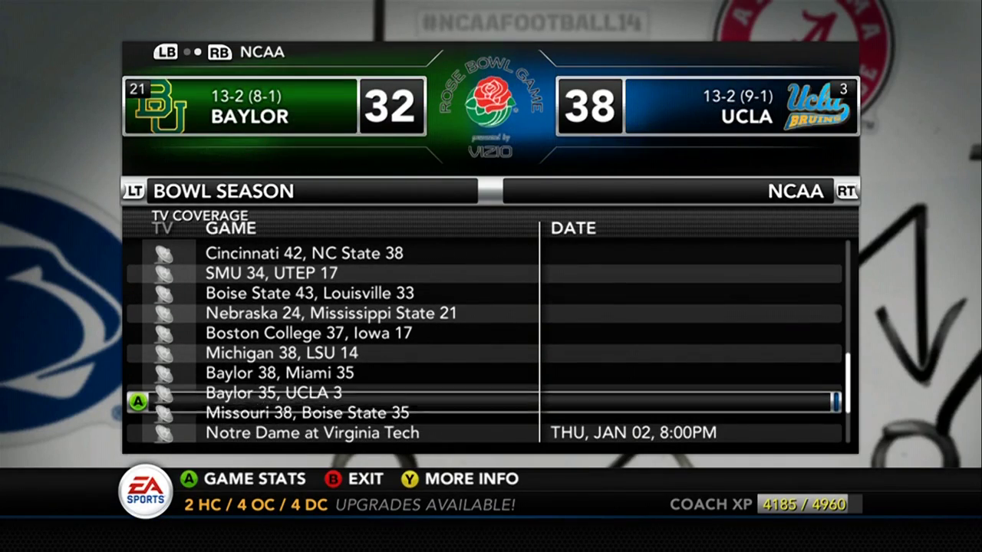
# Examine the remaining Bowl Season games down to the Baylor–Missouri championship game
pyautogui.press('Down')
pyautogui.press('Down')
pyautogui.press('Down')
pyautogui.press('Down')
pyautogui.press('Down')
pyautogui.press('Down')
pyautogui.press('Down')
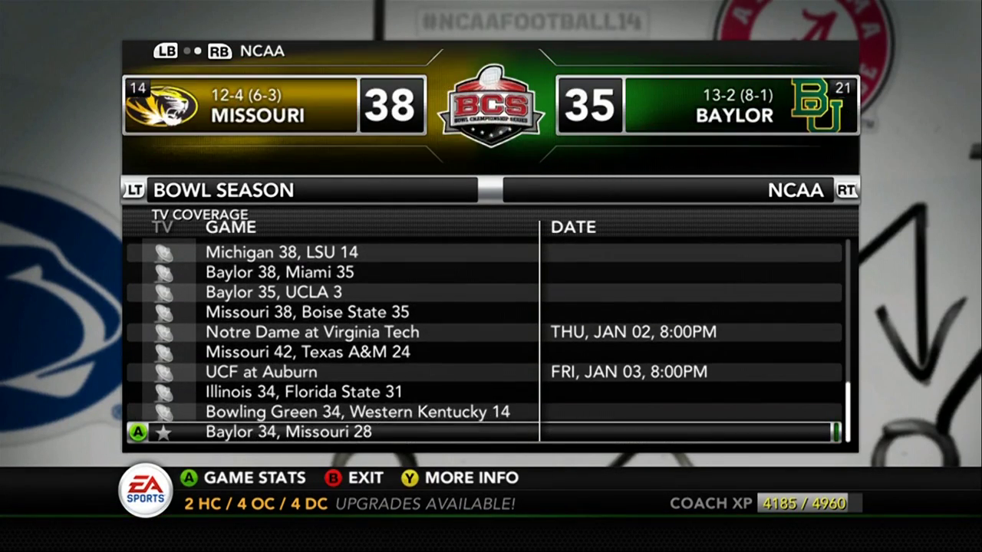
pyautogui.press('Up')
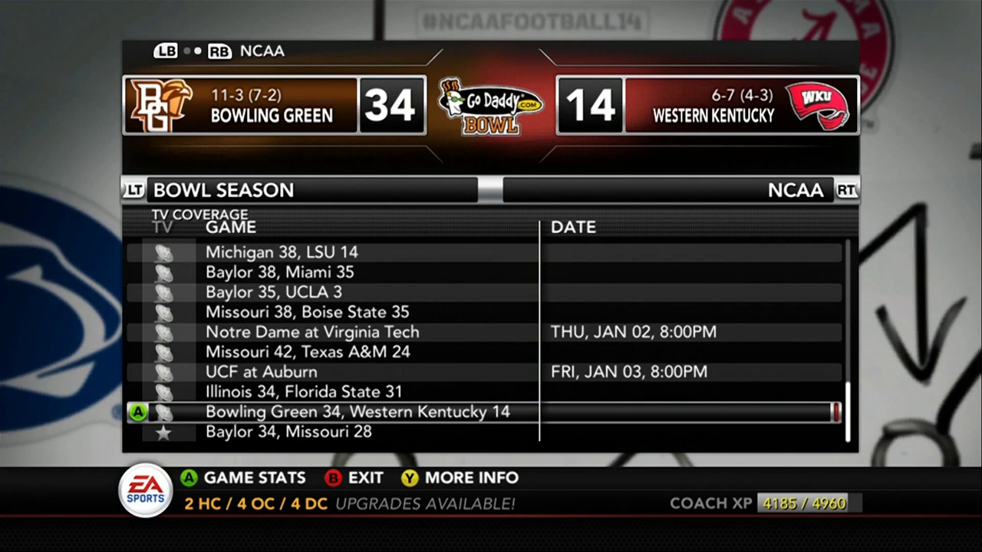
# Switch from the Bowl Season list to the 2013 team schedule and display Baylor's schedule
pyautogui.press('pagedown')
pyautogui.press('pageup')
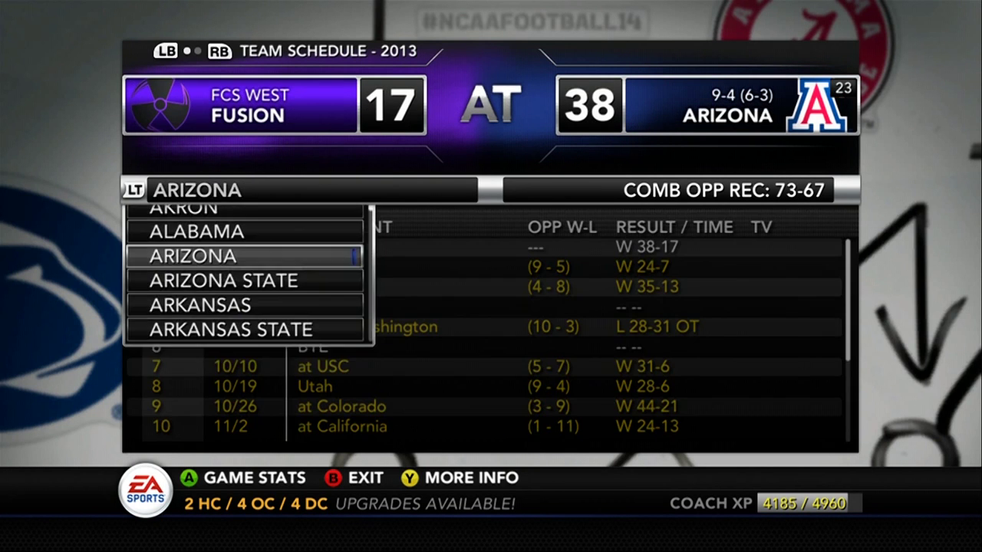
pyautogui.press('Down')
pyautogui.press('Down')
pyautogui.press('Down')
pyautogui.press('Down')
pyautogui.press('Down')
pyautogui.press('Down')
pyautogui.press('Down')
pyautogui.press('Down')
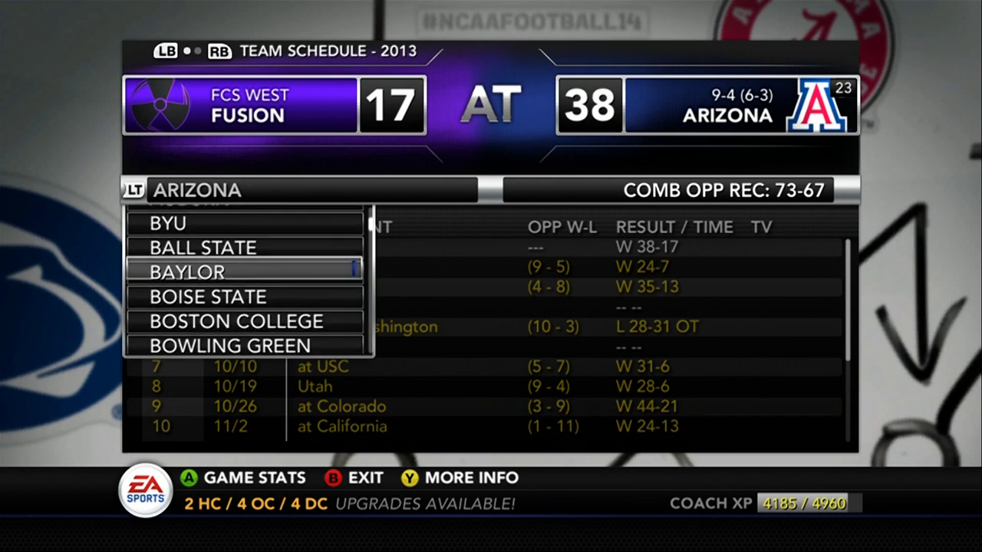
pyautogui.press('Return')
# Examine Baylor's bowl games against Miami, UCLA and Texas A&M at the end of its schedule
pyautogui.press('Down')
pyautogui.press('Down')
pyautogui.press('Down')
pyautogui.press('Down')
pyautogui.press('Down')
pyautogui.press('Down')
pyautogui.press('Down')
pyautogui.press('Down')
pyautogui.press('Down')
pyautogui.press('Down')
pyautogui.press('Down')
pyautogui.press('Down')
pyautogui.press('Down')
pyautogui.press('Down')
pyautogui.press('Down')
pyautogui.press('Down')
pyautogui.press('Down')
pyautogui.press('Down')
pyautogui.press('Down')
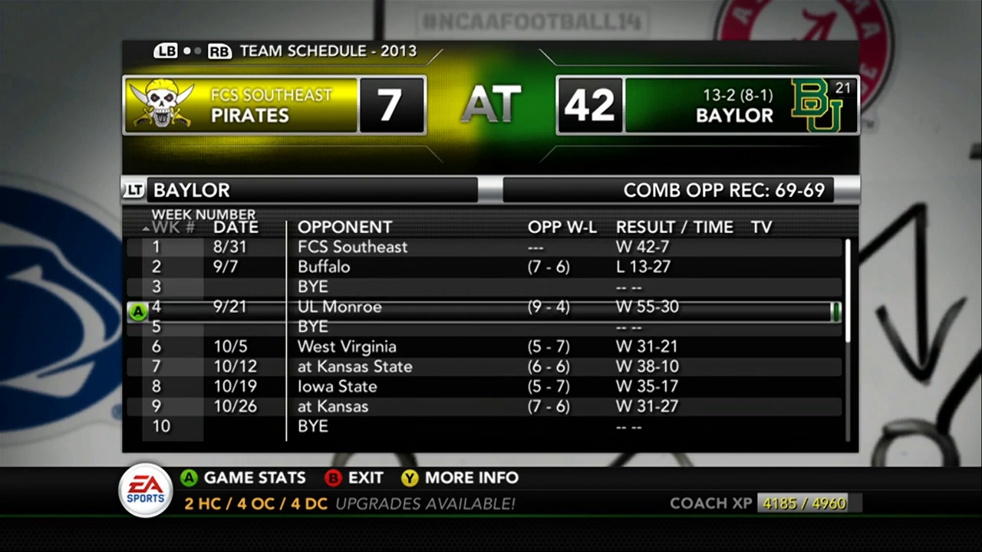
pyautogui.press('Up')
pyautogui.press('Up')
pyautogui.press('Up')
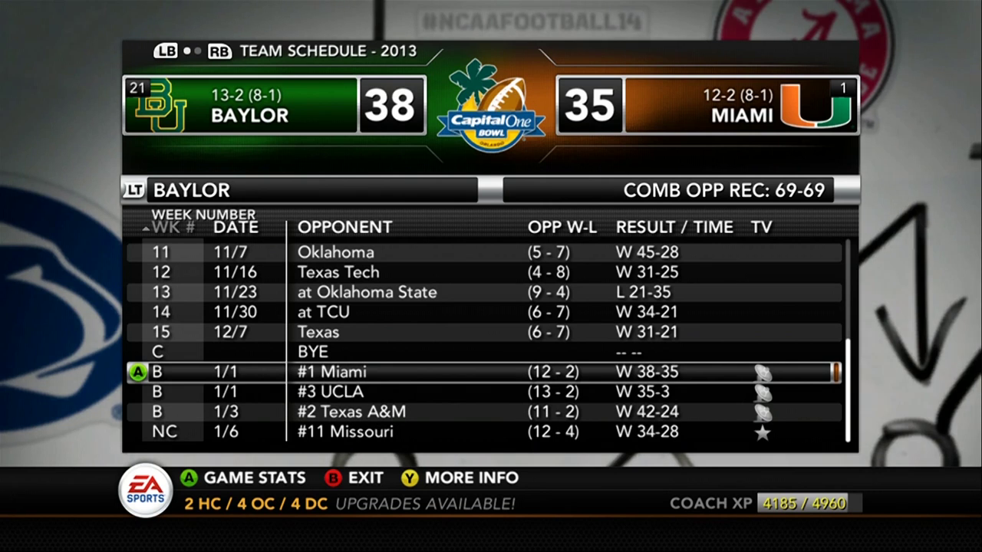
pyautogui.press('Down')
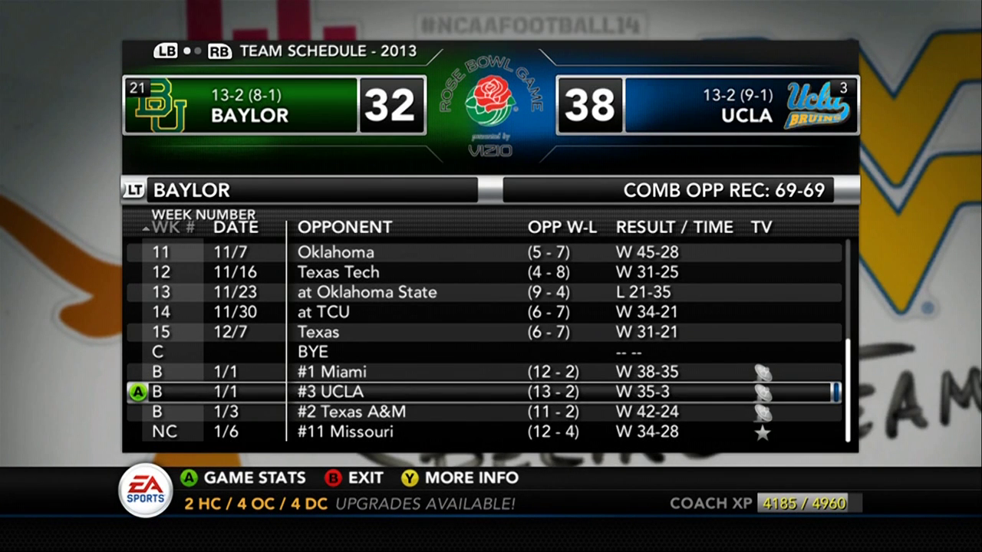
pyautogui.press('Down')
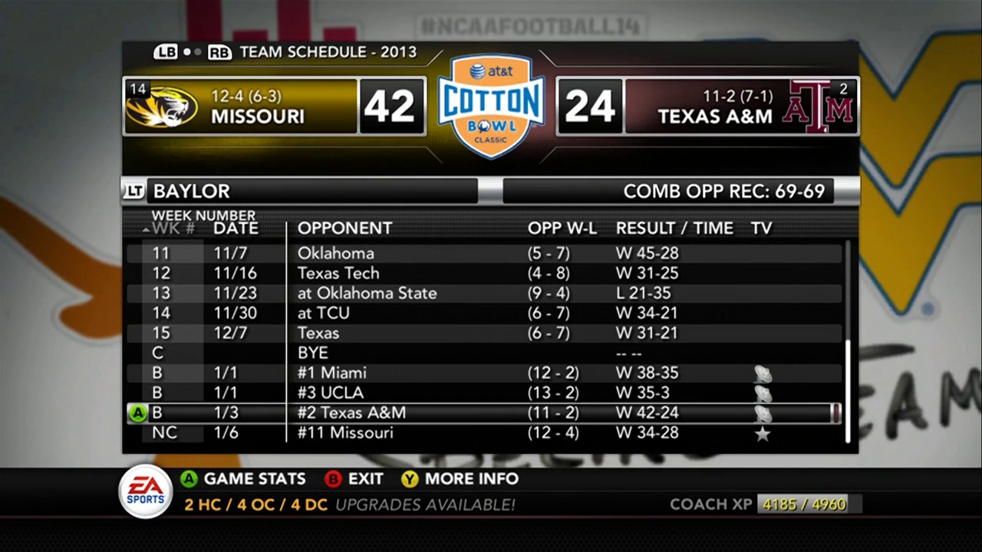